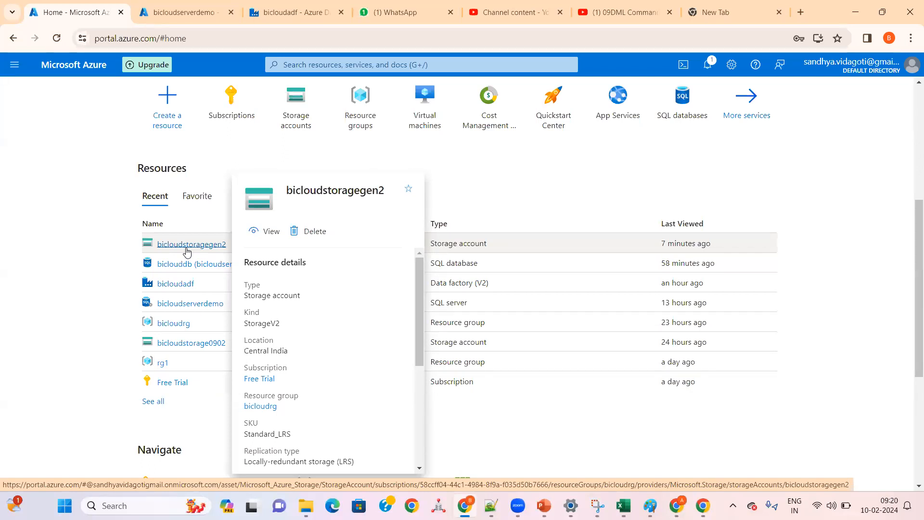
# Step: Open the bicloudstoragegen2 storage account and examine its Data Lake Storage properties, especially the hierarchical namespace setting
pyautogui.click(187, 251)
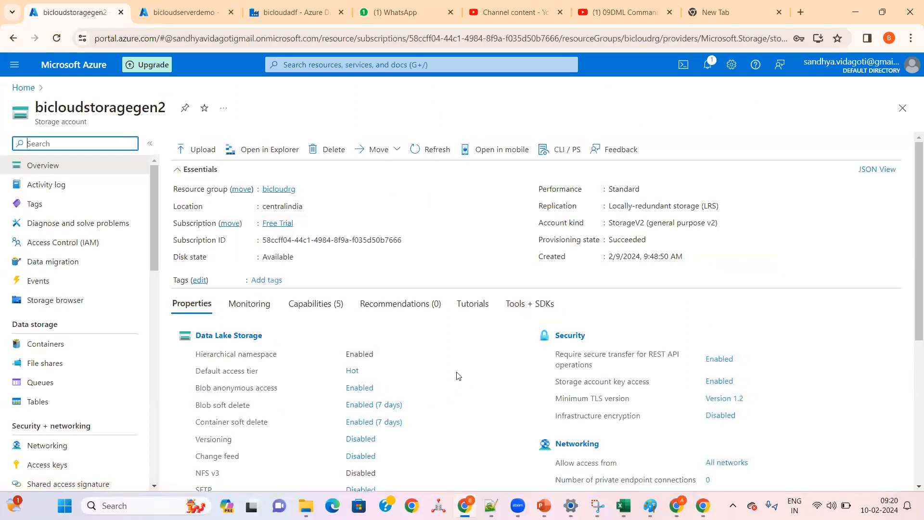
pyautogui.scroll(-1, 457, 374)
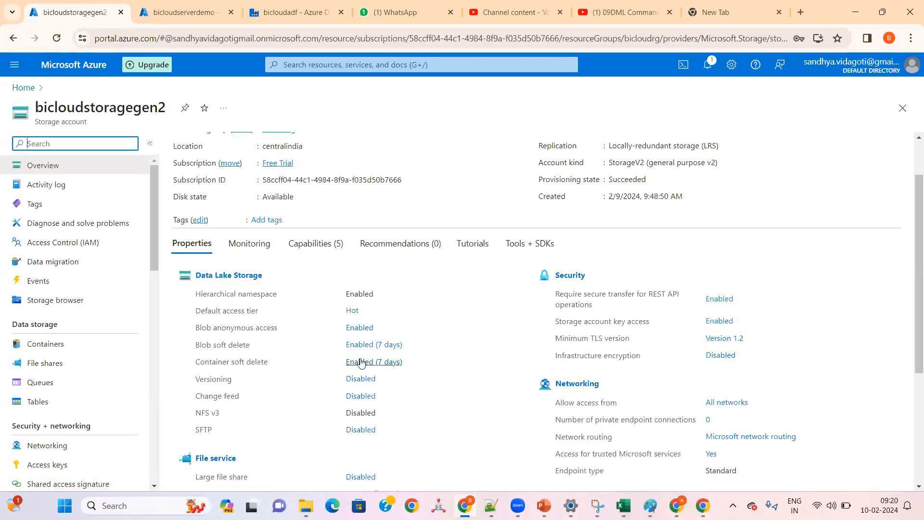
pyautogui.scroll(1, 427, 303)
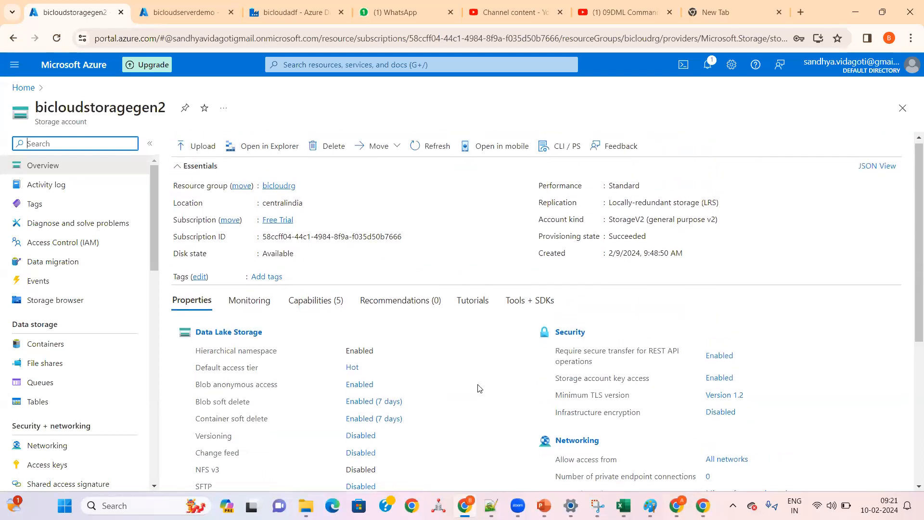
pyautogui.scroll(-3, 479, 388)
pyautogui.scroll(-2, 479, 388)
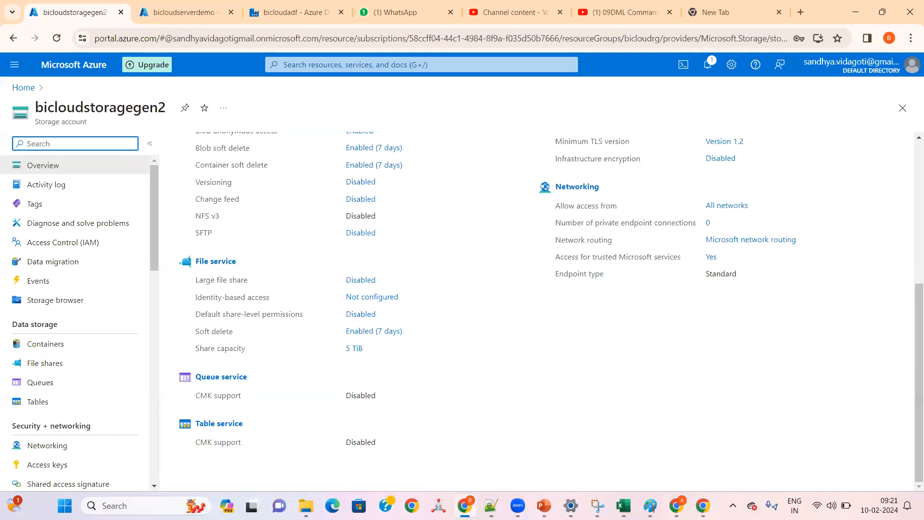
pyautogui.scroll(2, 501, 287)
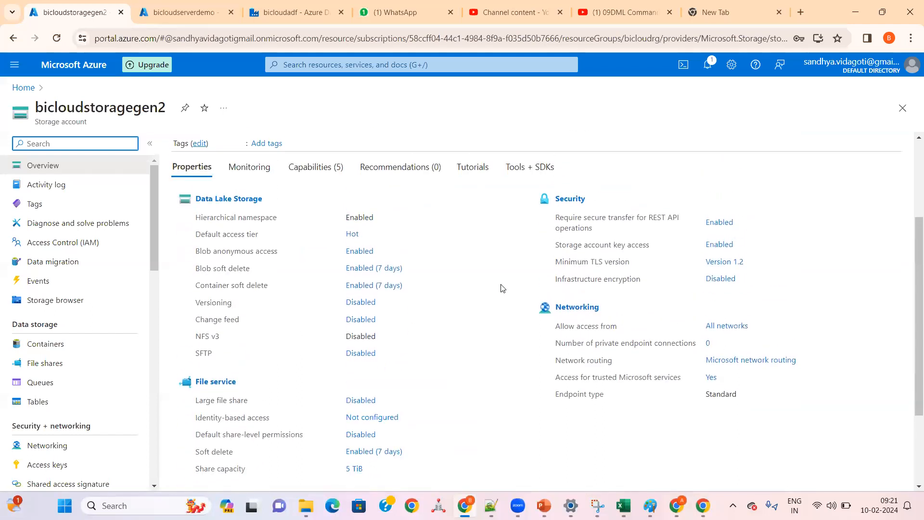
pyautogui.doubleClick(364, 217)
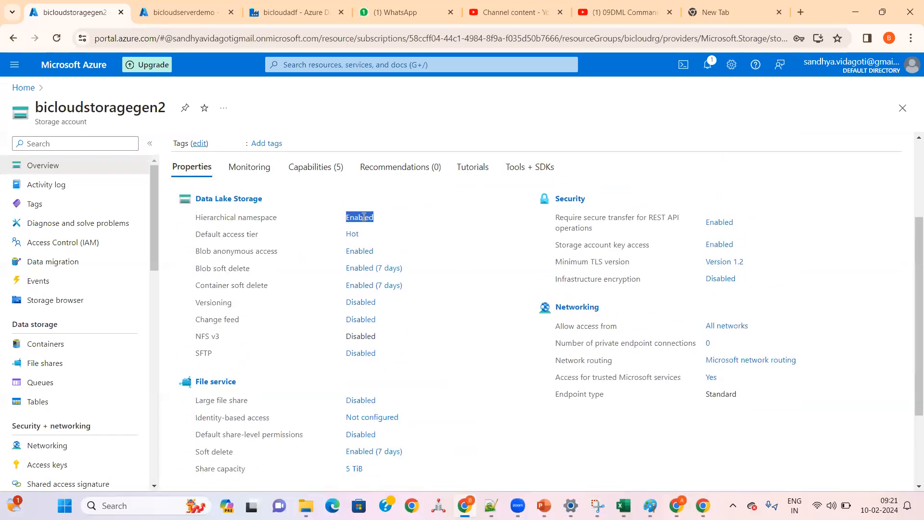
pyautogui.moveTo(193, 218); pyautogui.dragTo(438, 223)
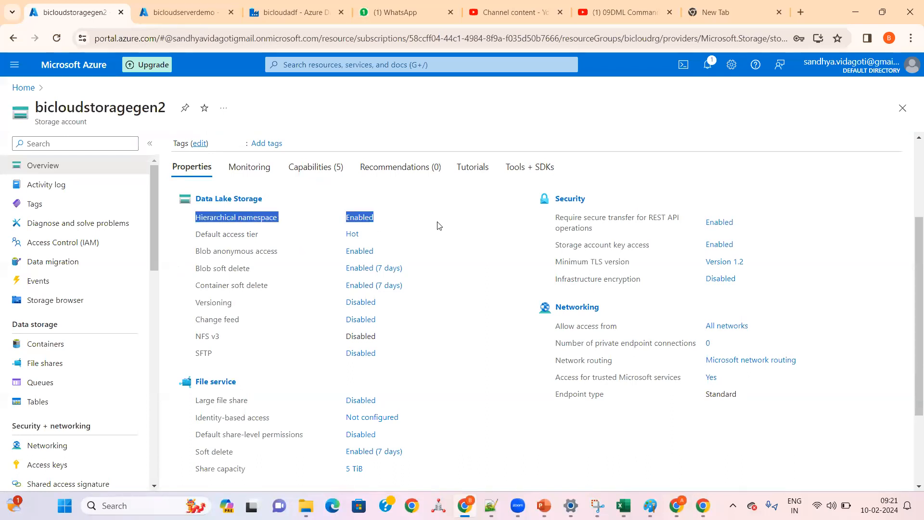
pyautogui.click(438, 225)
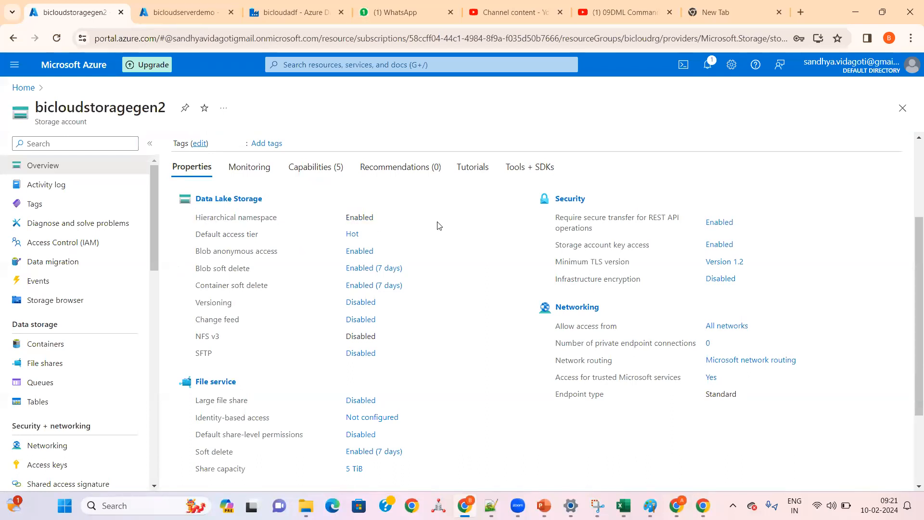
pyautogui.doubleClick(364, 217)
# Step: Open the bicloudstorage0902 storage account and check the hierarchical namespace setting in its Blob service properties
pyautogui.click(12, 38)
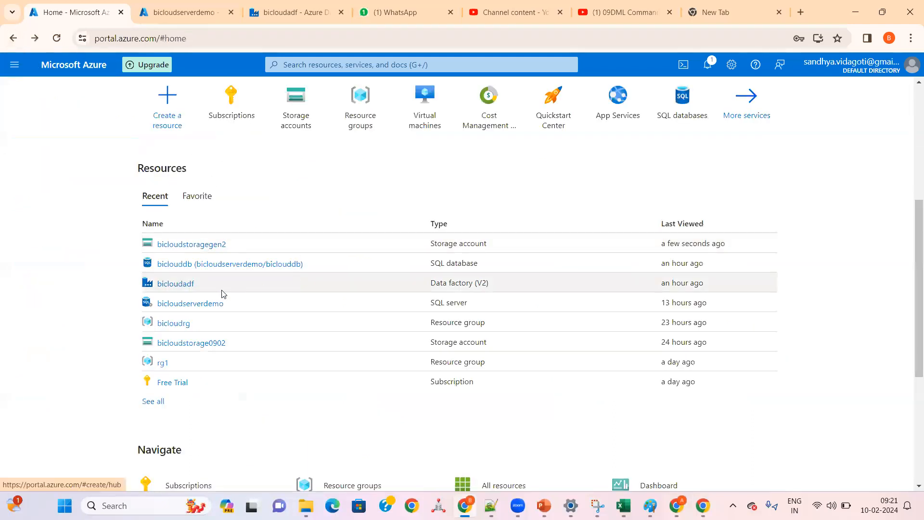
pyautogui.click(177, 344)
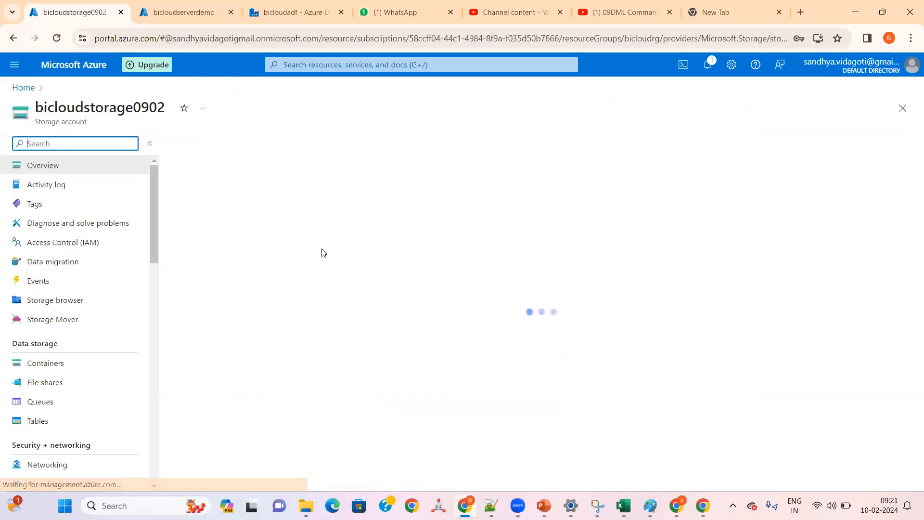
pyautogui.scroll(-1, 337, 313)
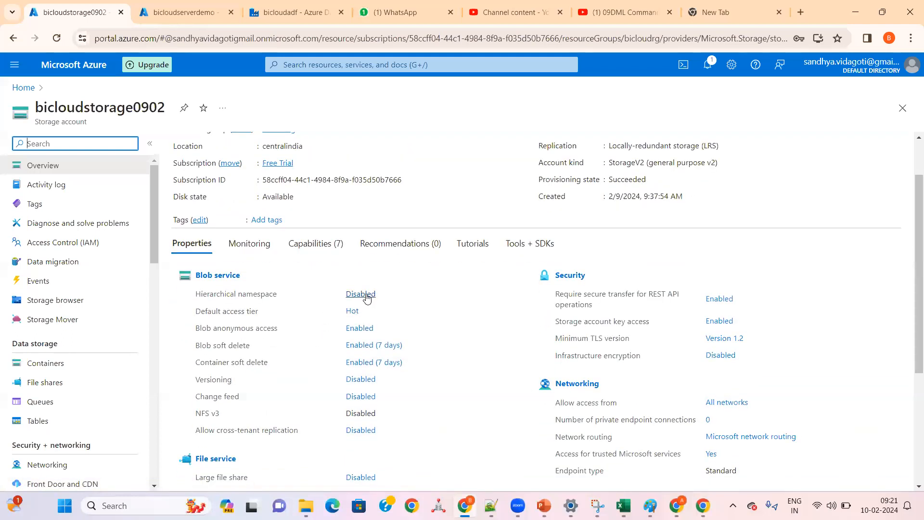
pyautogui.moveTo(390, 296); pyautogui.dragTo(193, 294)
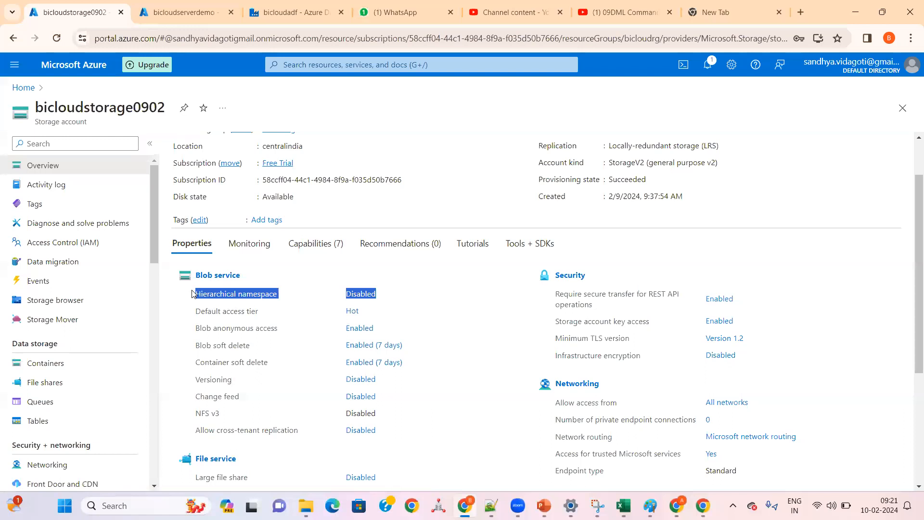
pyautogui.tripleClick(244, 296)
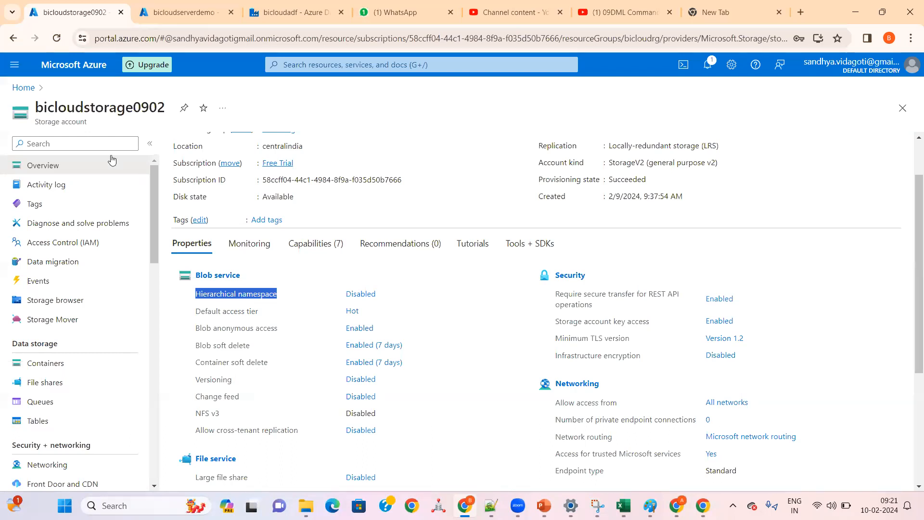
# Step: Return to the portal home, open the bicloudadf data factory and show its access control (IAM) page
pyautogui.click(22, 88)
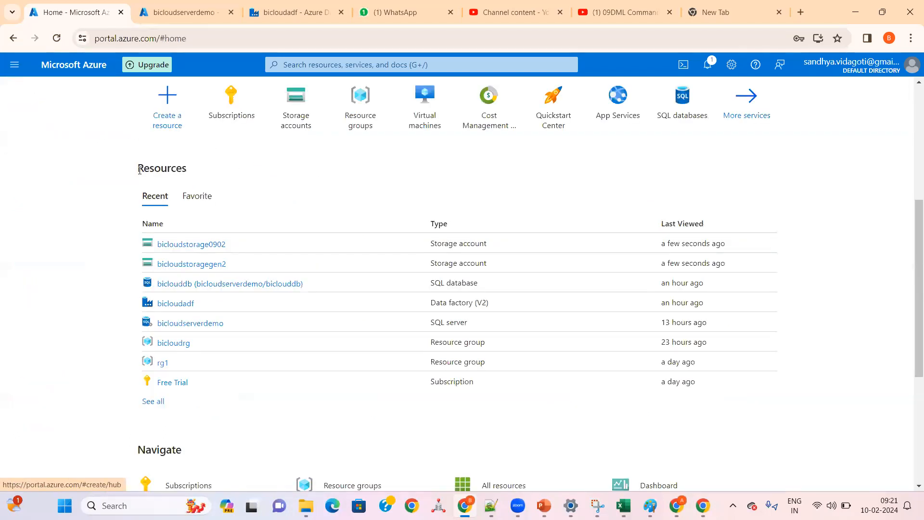
pyautogui.scroll(5, 295, 188)
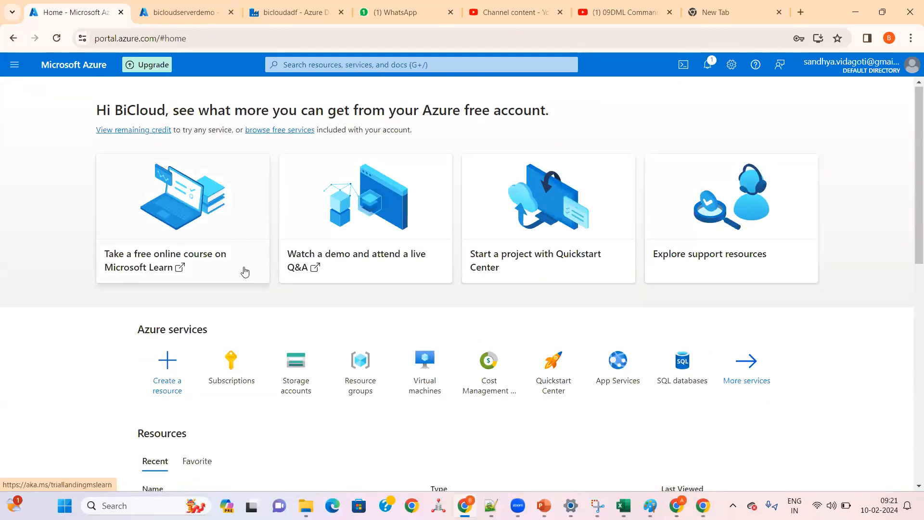
pyautogui.scroll(-3, 245, 272)
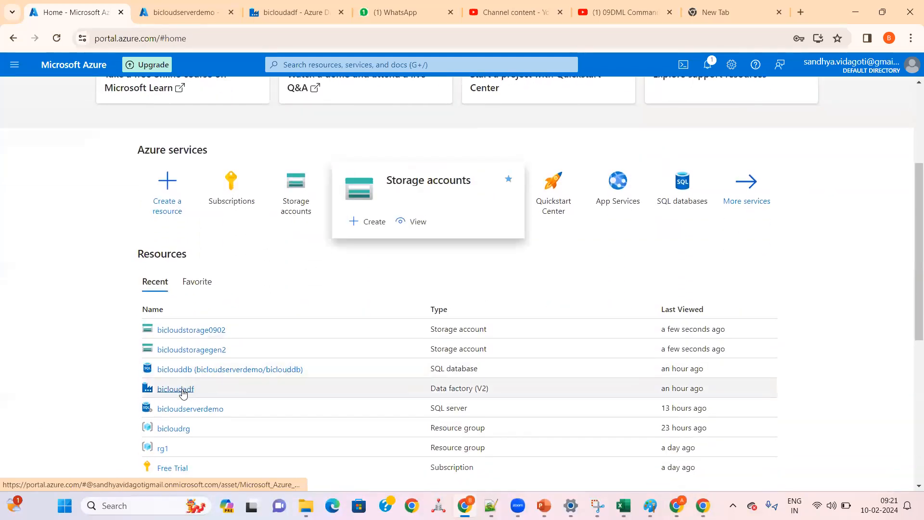
pyautogui.moveTo(183, 393)
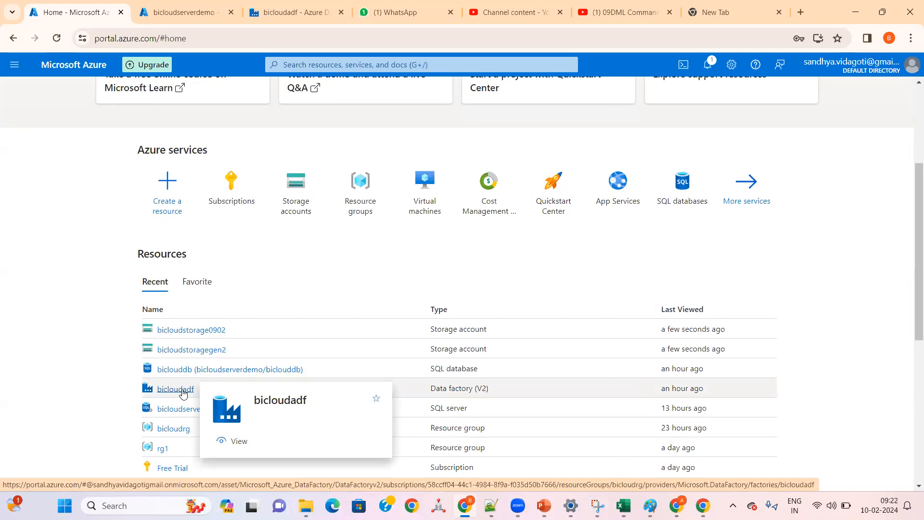
pyautogui.click(182, 390)
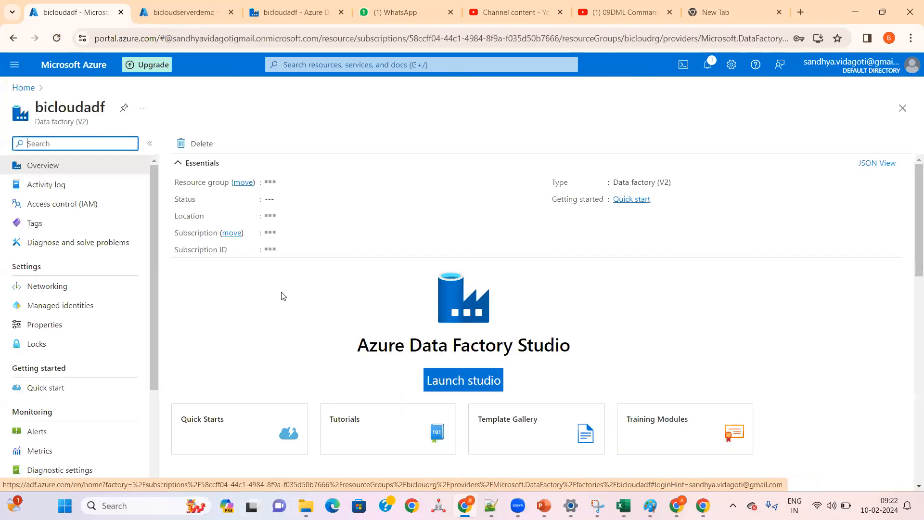
pyautogui.click(34, 191)
pyautogui.click(32, 204)
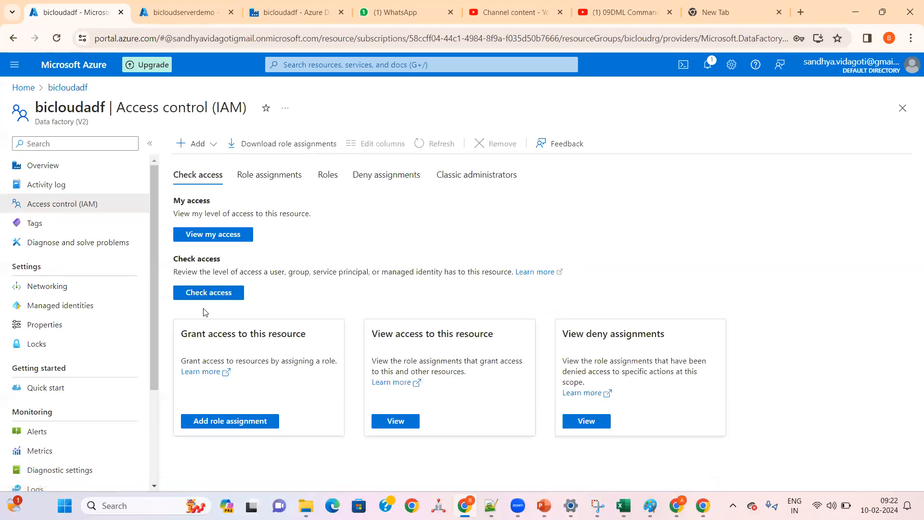
# Step: View your own access level for the bicloudadf data factory and look over its role assignments and roles
pyautogui.click(215, 235)
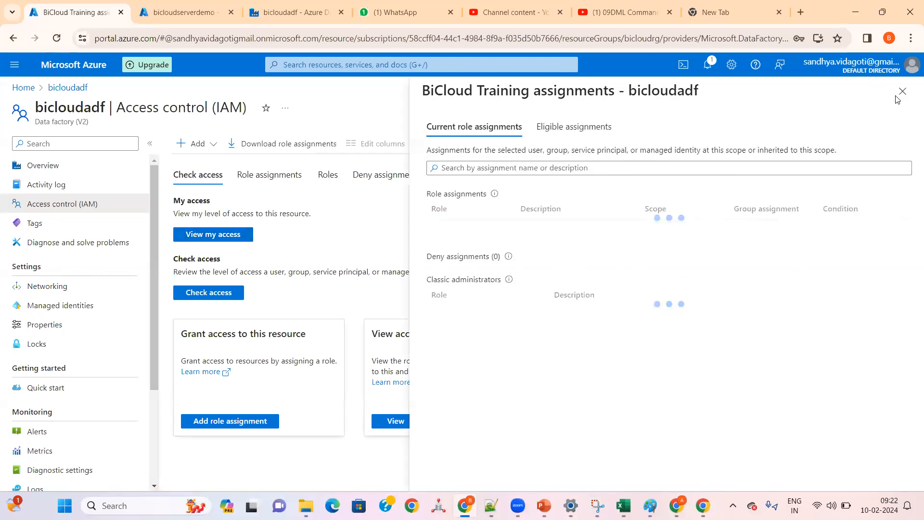
pyautogui.click(902, 90)
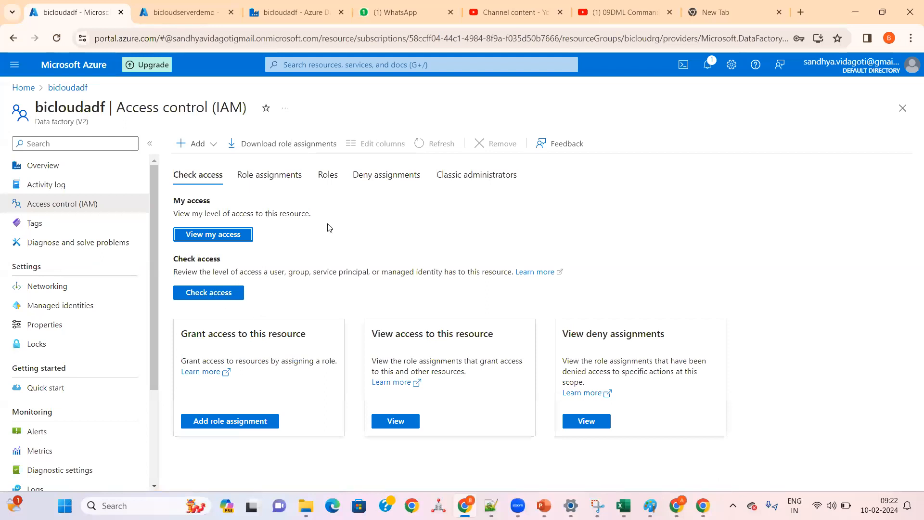
pyautogui.click(286, 178)
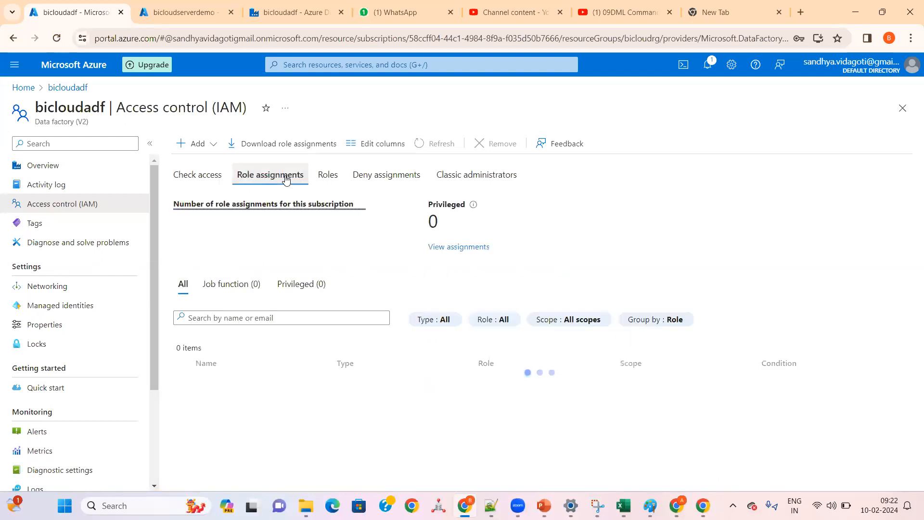
pyautogui.click(321, 176)
pyautogui.click(205, 179)
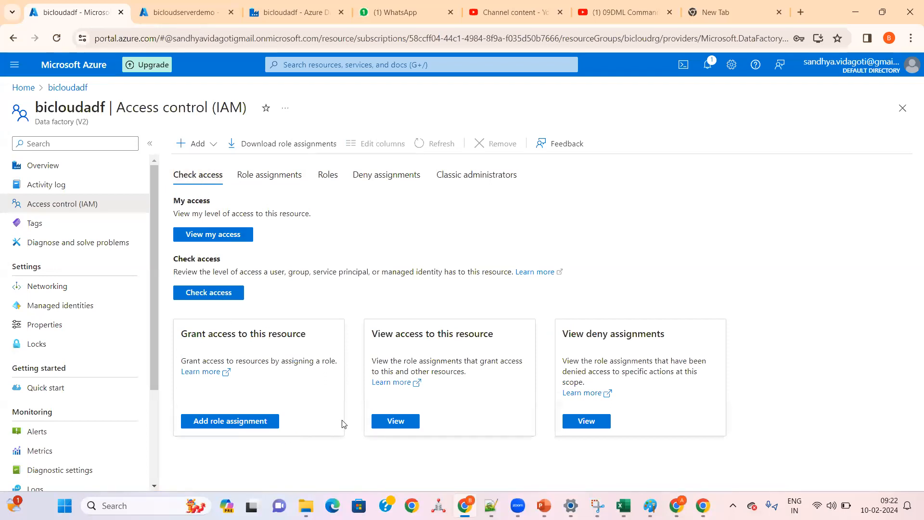
# Step: Review the role assignments that grant access to bicloudadf, along with its available roles and deny assignments
pyautogui.click(394, 422)
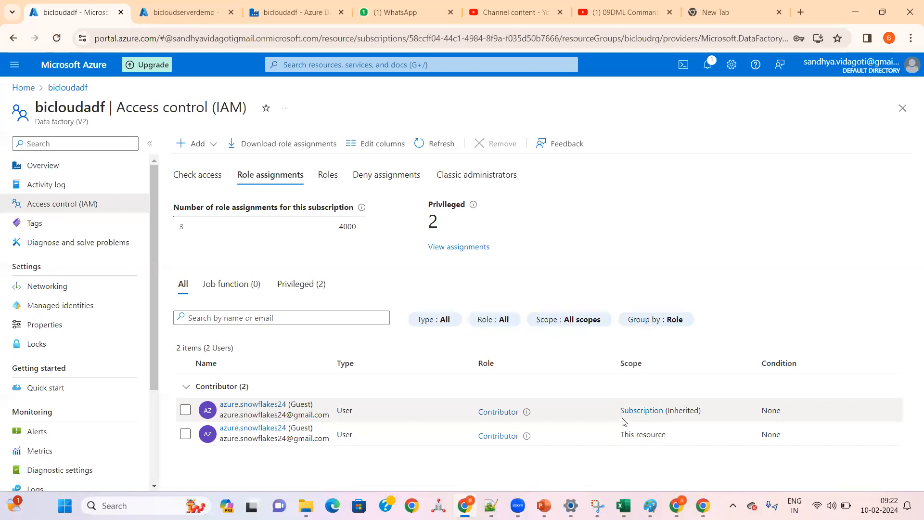
pyautogui.click(329, 175)
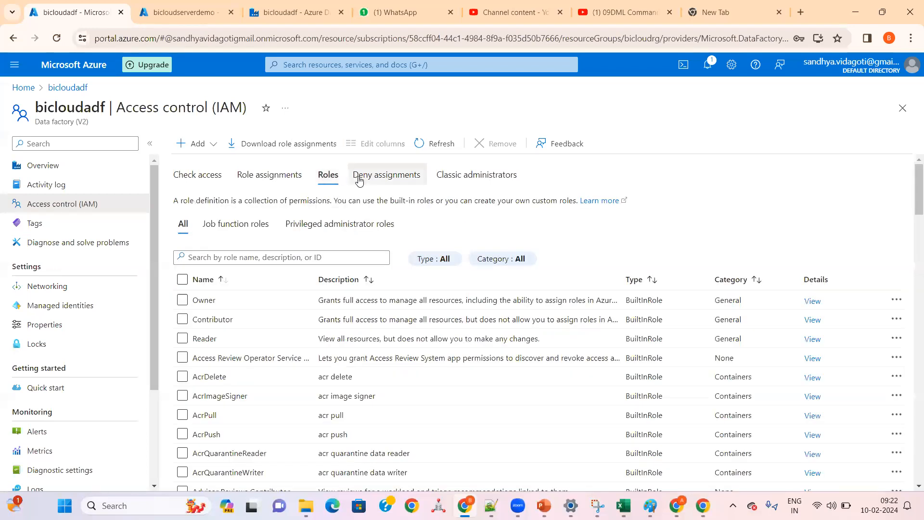
pyautogui.click(358, 176)
pyautogui.click(193, 176)
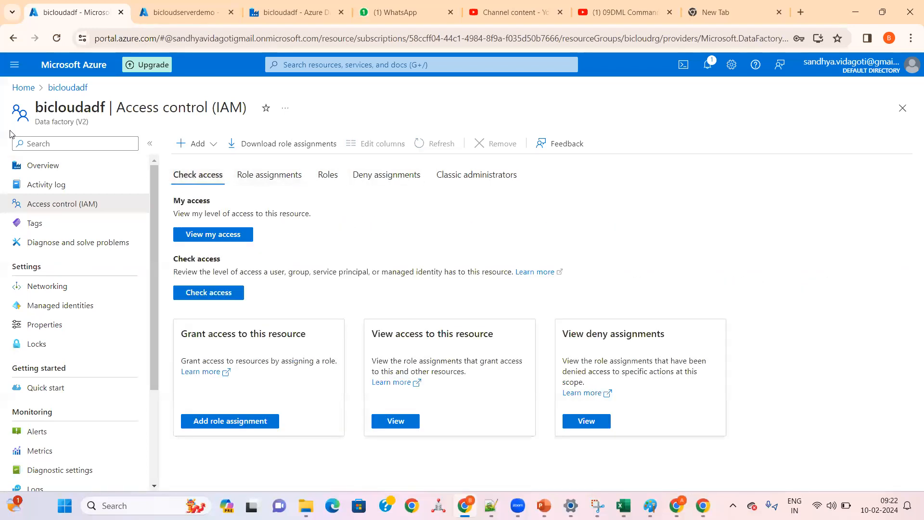
# Step: Launch Azure Data Factory Studio for bicloudadf from the portal home and close the older studio page
pyautogui.click(22, 88)
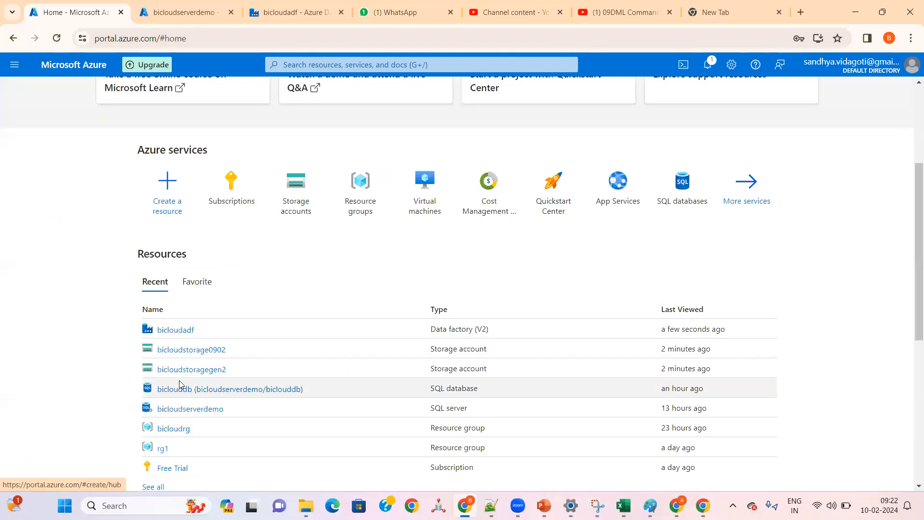
pyautogui.click(192, 330)
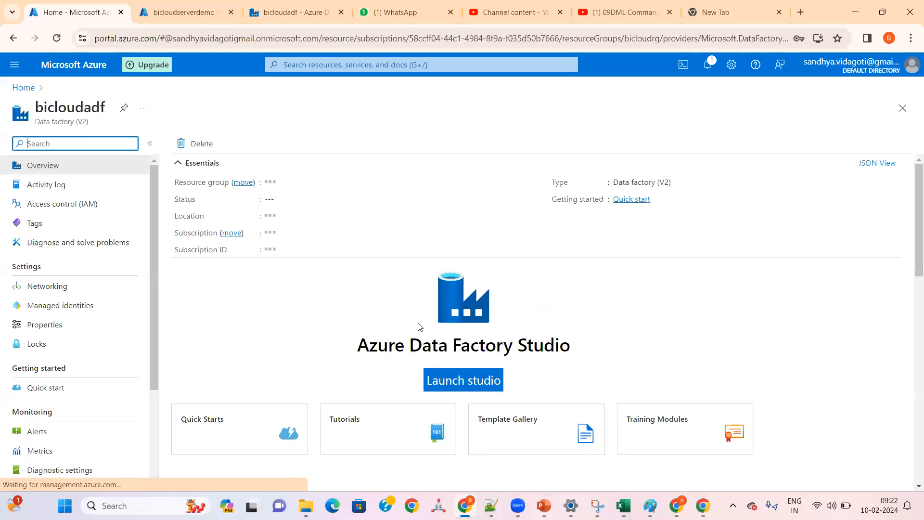
pyautogui.click(474, 385)
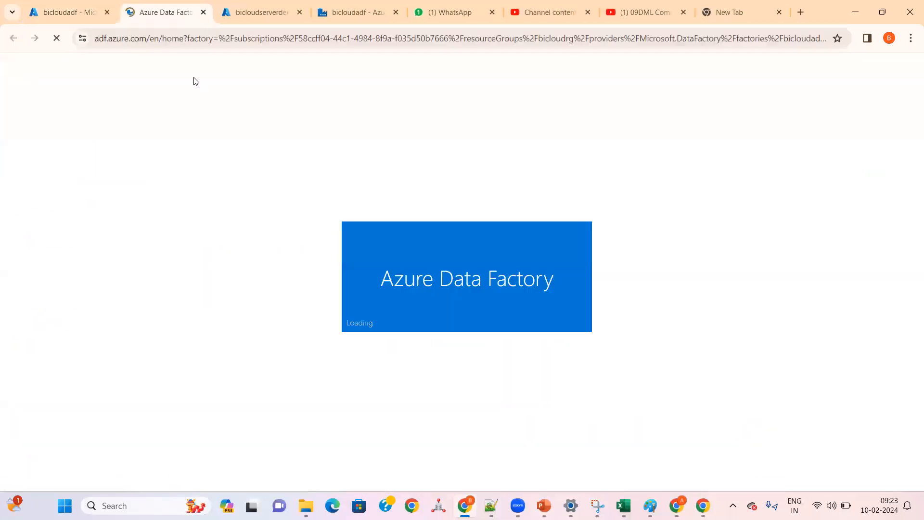
pyautogui.click(327, 13)
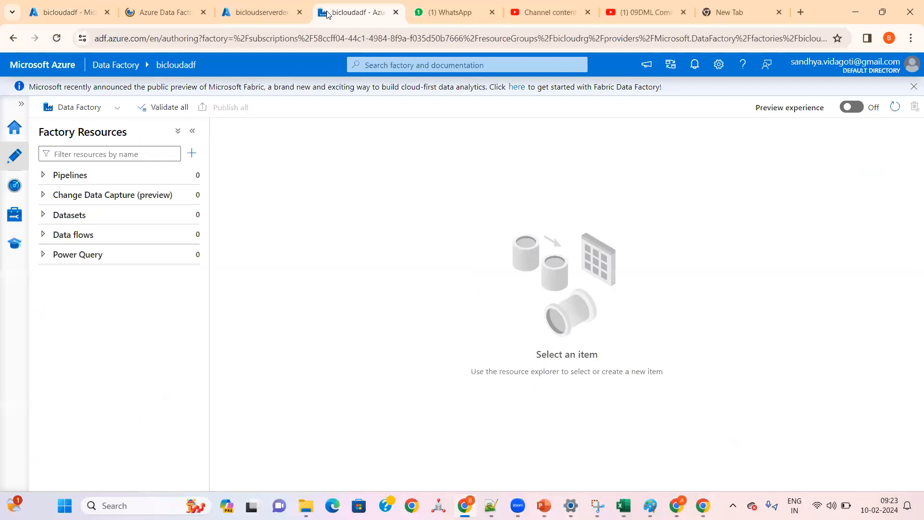
pyautogui.click(395, 12)
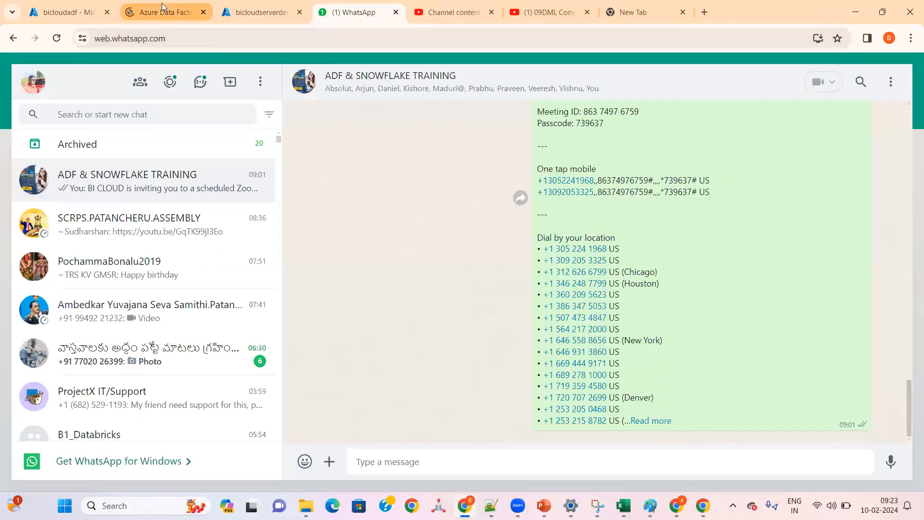
pyautogui.click(161, 5)
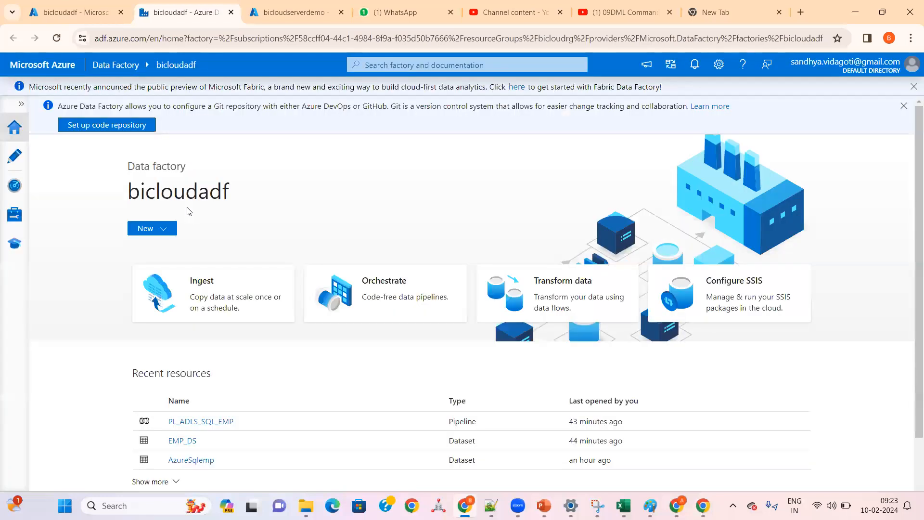
# Step: Read the notice about configuring a Git repository with Azure DevOps or GitHub, and dismiss it
pyautogui.click(61, 43)
pyautogui.moveTo(60, 106); pyautogui.dragTo(582, 106)
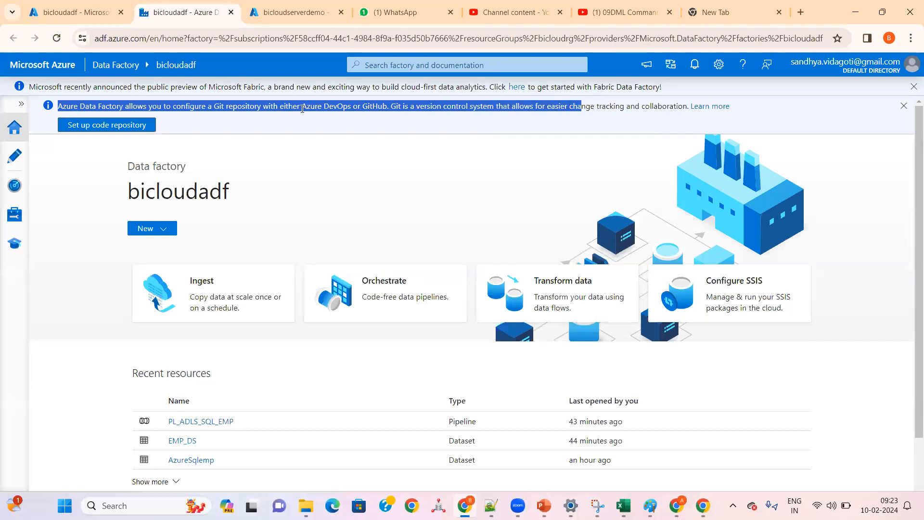
pyautogui.click(247, 106)
pyautogui.moveTo(302, 107); pyautogui.dragTo(398, 108)
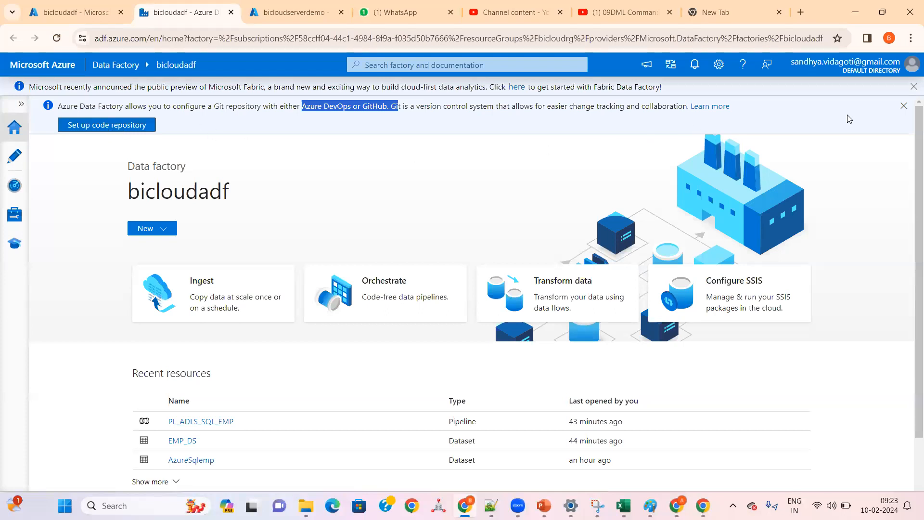
pyautogui.click(905, 108)
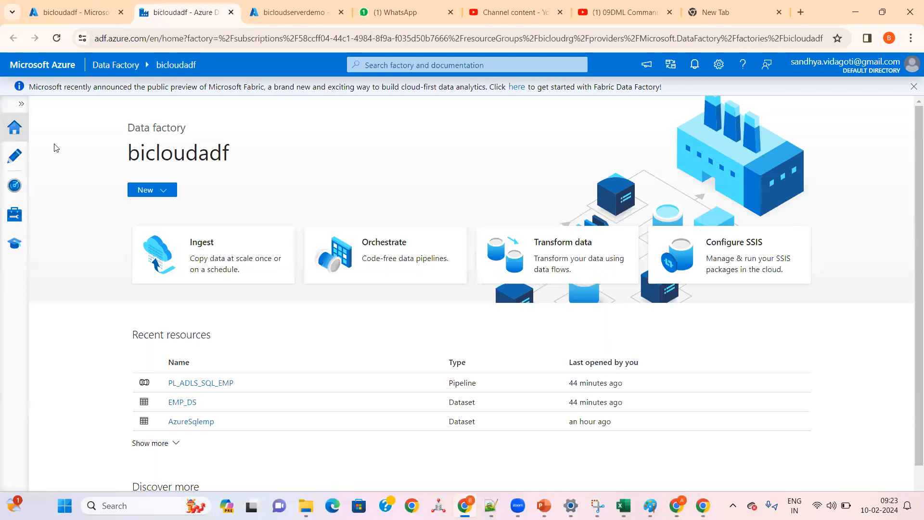
# Step: Open the authoring area and expand the Pipelines, Change Data Capture, Datasets, Data flows and Power Query resource groups
pyautogui.click(20, 104)
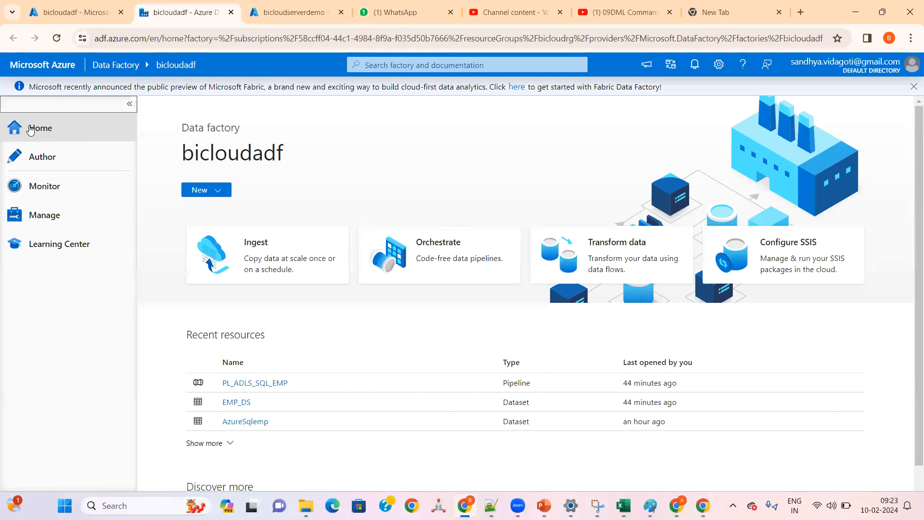
pyautogui.click(30, 155)
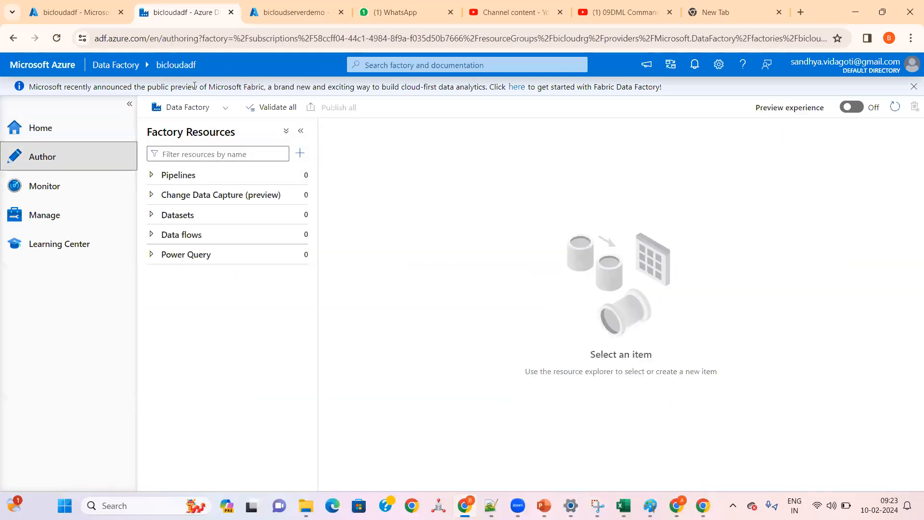
pyautogui.click(151, 176)
pyautogui.click(152, 196)
pyautogui.click(152, 215)
pyautogui.click(151, 235)
pyautogui.click(151, 254)
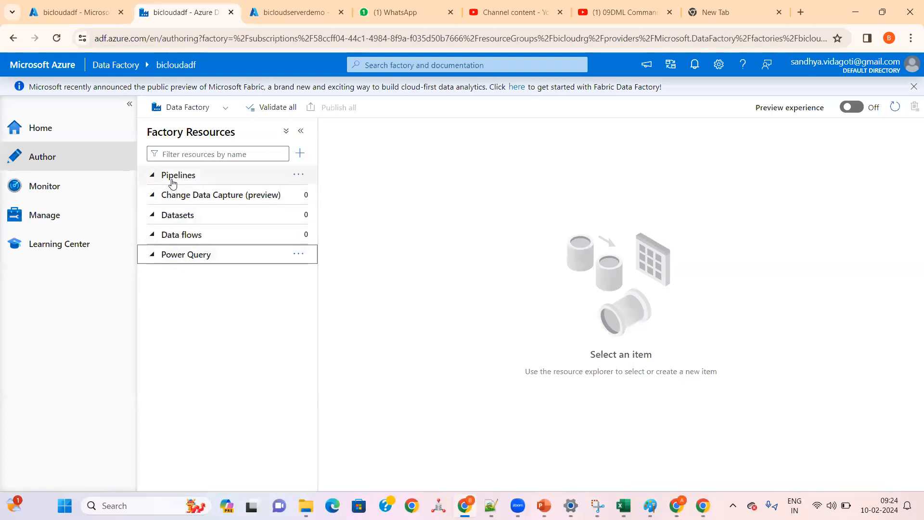
# Step: Review the factory's monitoring pages for pipeline runs, trigger runs, Change Data Capture, integration runtimes and data flow debug sessions
pyautogui.click(38, 187)
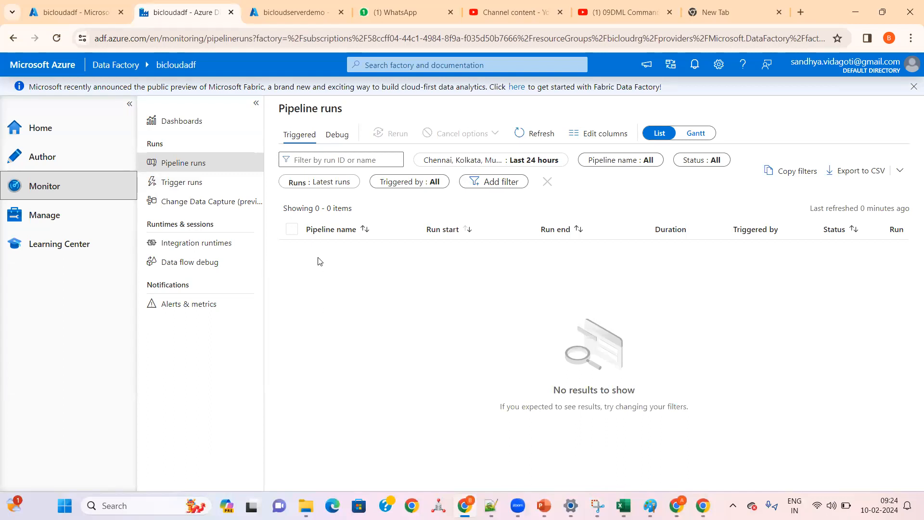
pyautogui.click(177, 186)
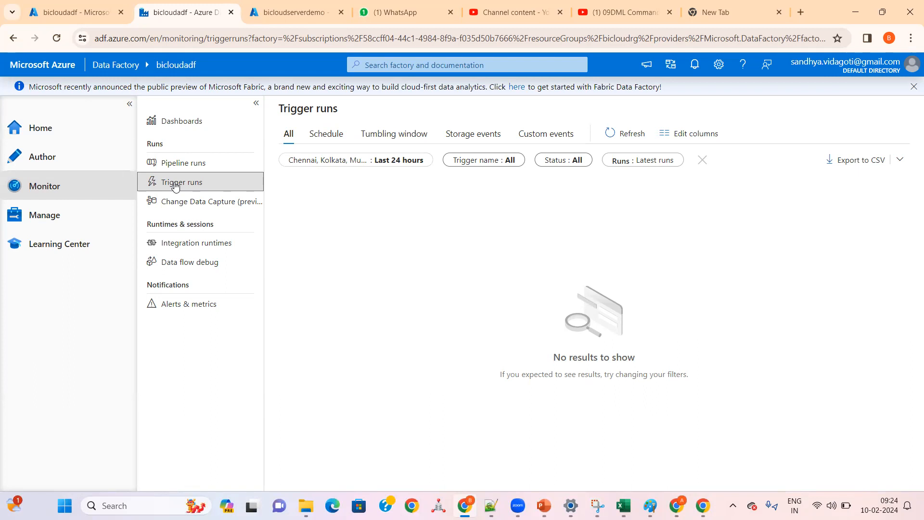
pyautogui.click(175, 209)
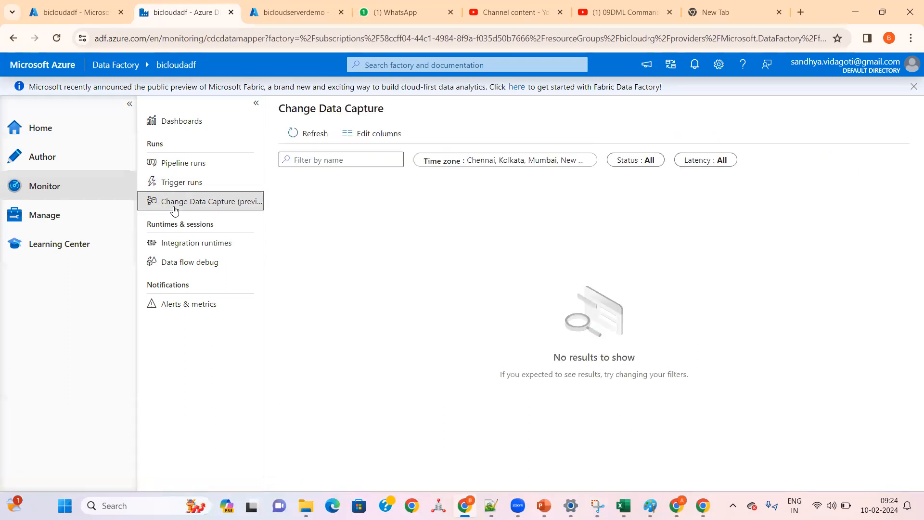
pyautogui.tripleClick(320, 108)
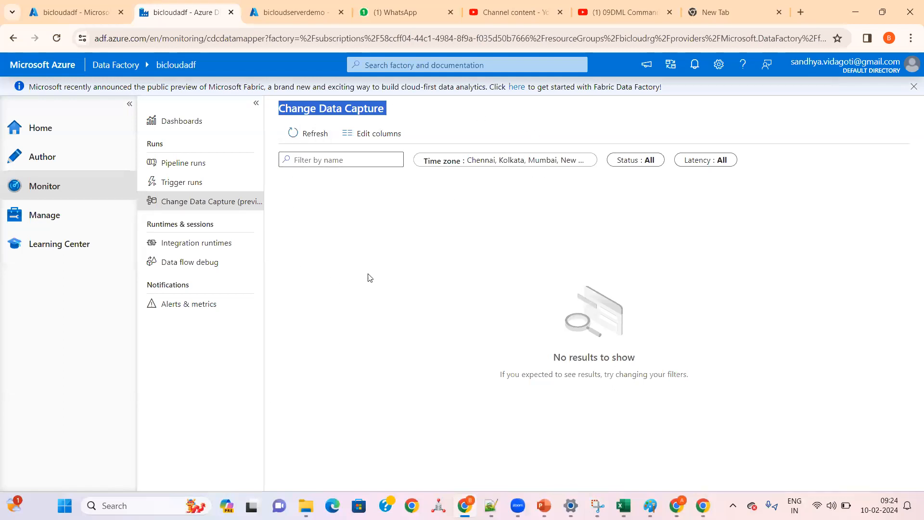
pyautogui.click(178, 244)
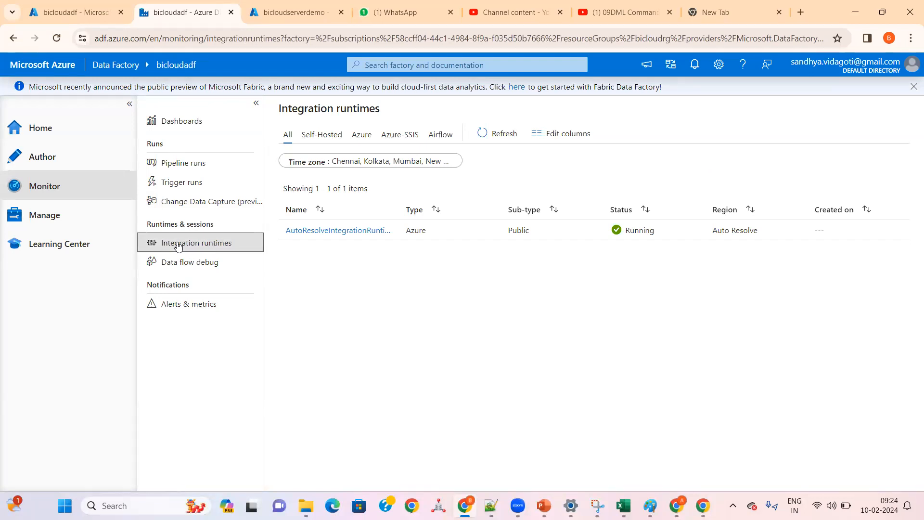
pyautogui.click(191, 269)
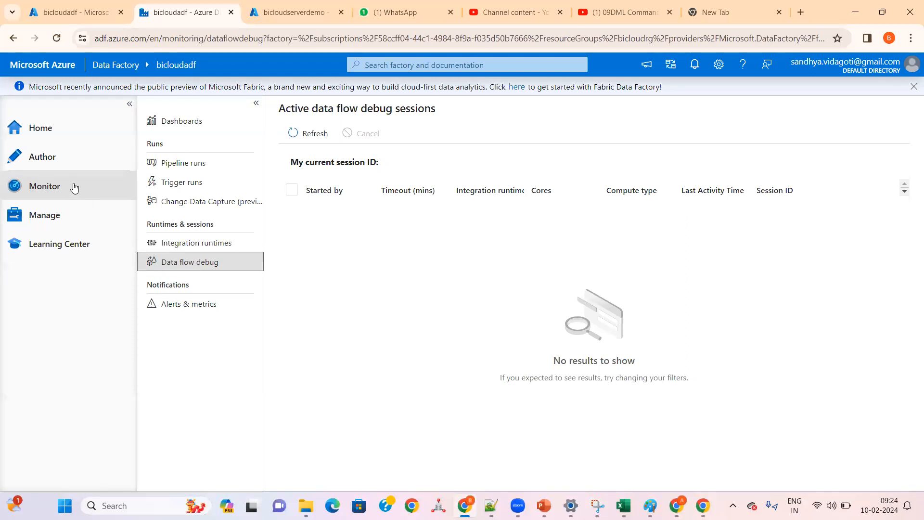
# Step: Open the factory's linked services management page and start creating a linked service to show the available data stores
pyautogui.click(47, 210)
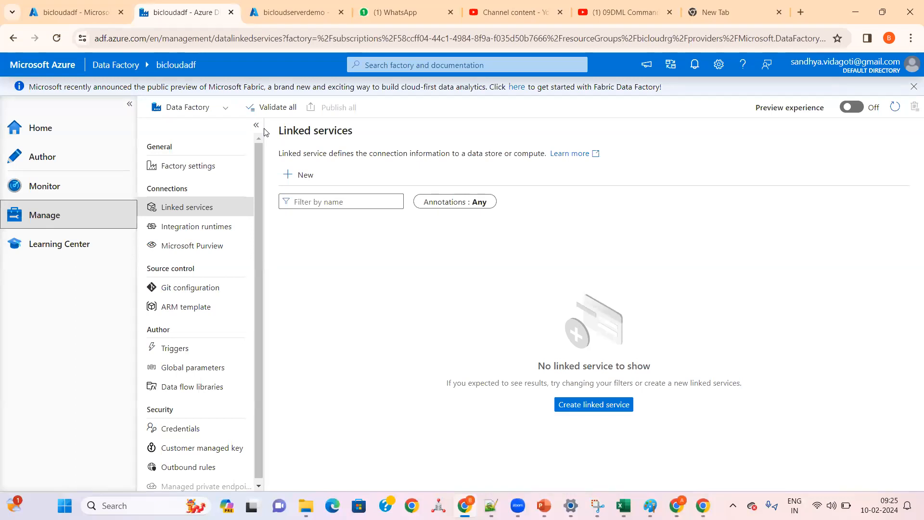
pyautogui.click(195, 211)
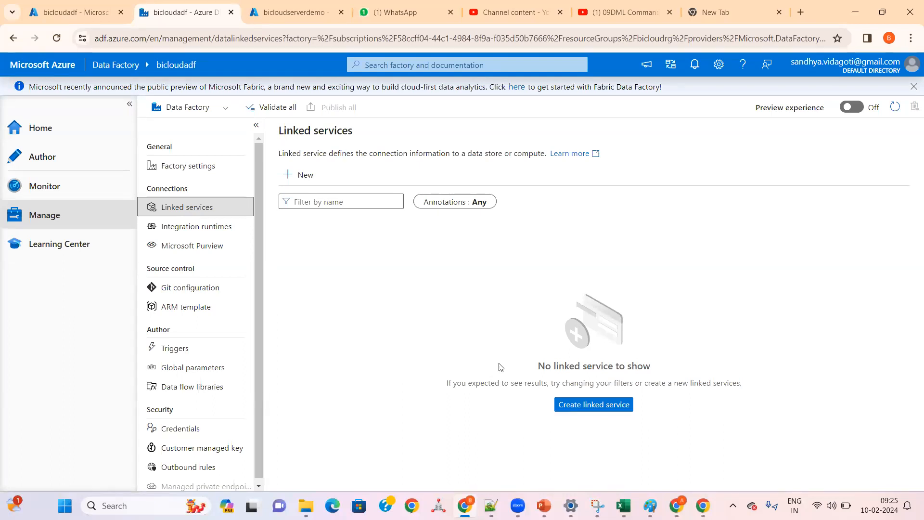
pyautogui.click(597, 406)
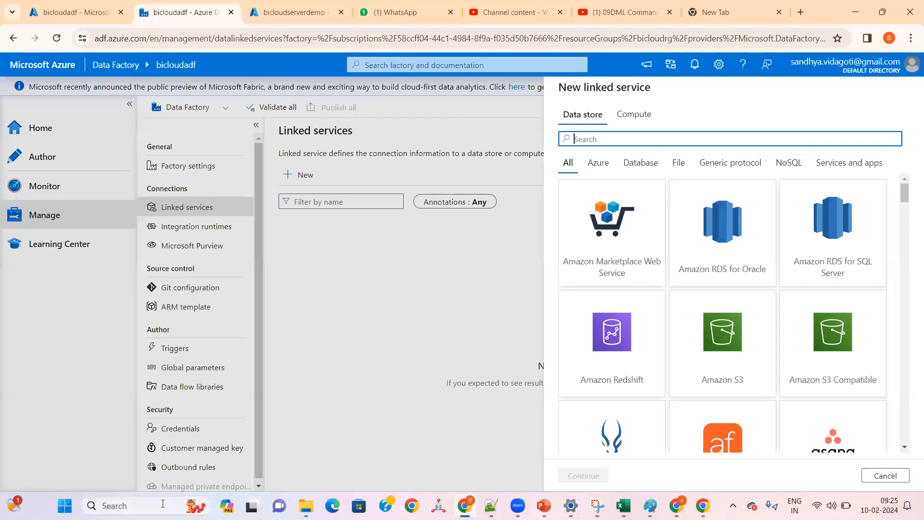
# Step: Switch to Paint and start a new blank canvas, discarding the existing unsaved diagram
pyautogui.click(650, 505)
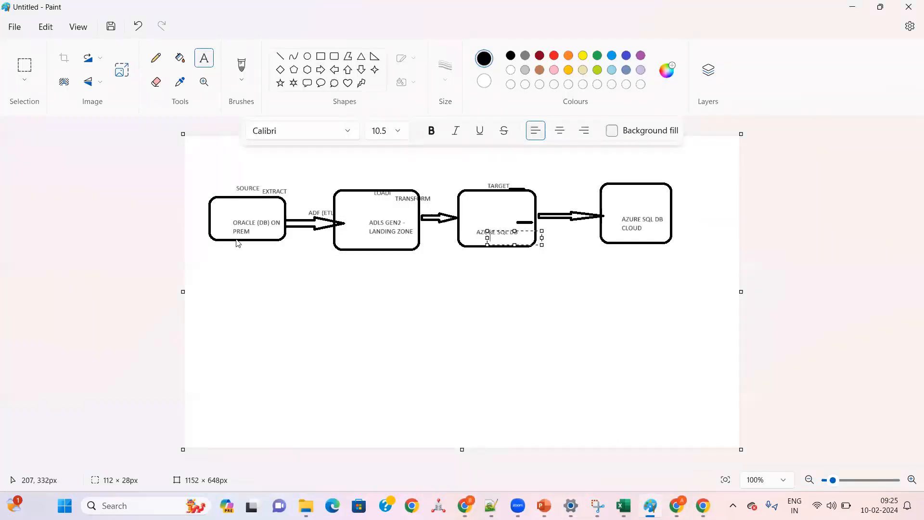
pyautogui.click(12, 32)
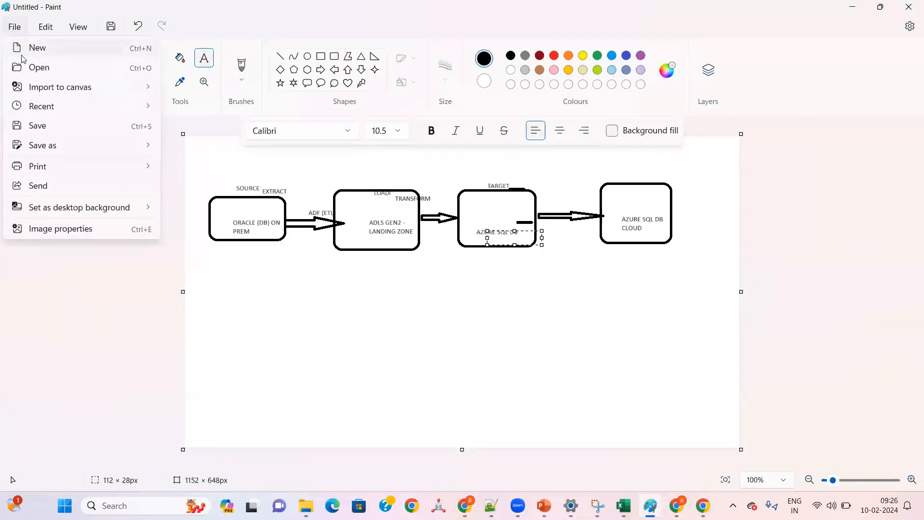
pyautogui.click(19, 48)
pyautogui.click(452, 300)
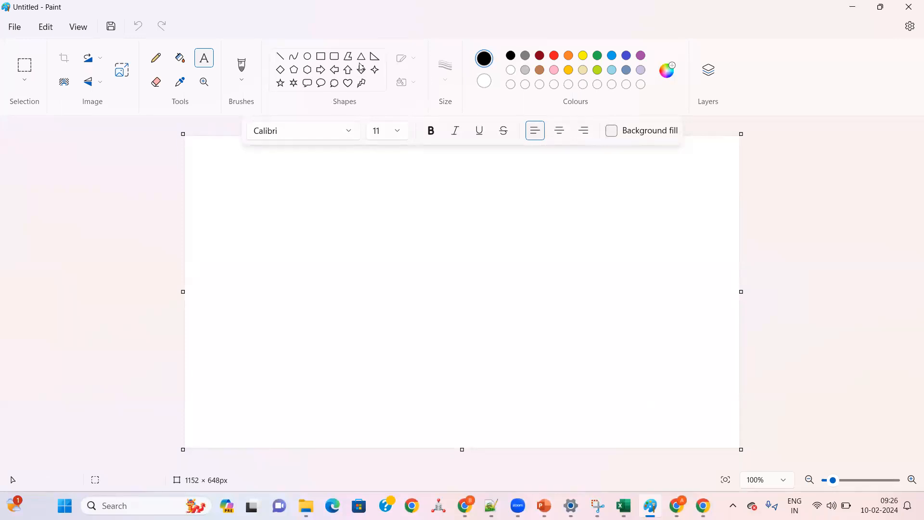
# Step: Draw a rounded rectangle about 308 × 192 px on the left part of the canvas for the data source
pyautogui.click(334, 56)
pyautogui.moveTo(213, 205); pyautogui.dragTo(361, 297)
pyautogui.rightClick(258, 244)
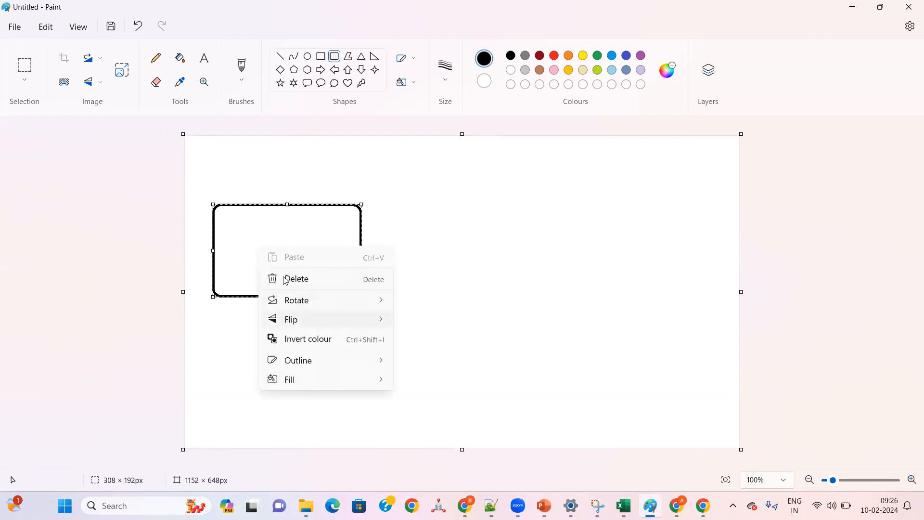
pyautogui.click(247, 231)
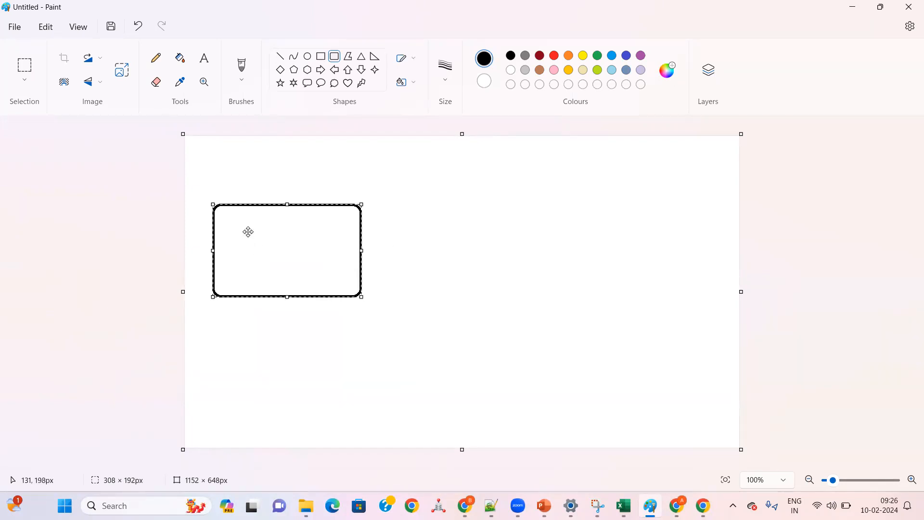
pyautogui.rightClick(248, 232)
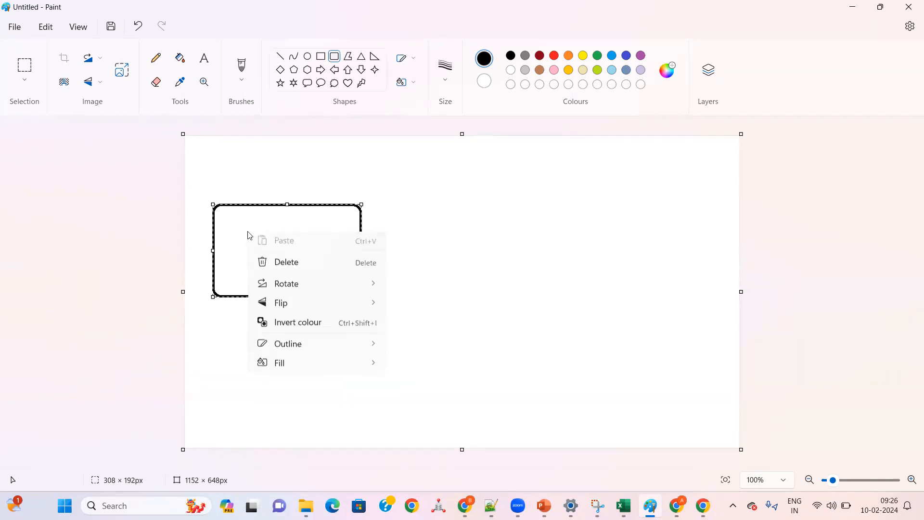
pyautogui.click(207, 64)
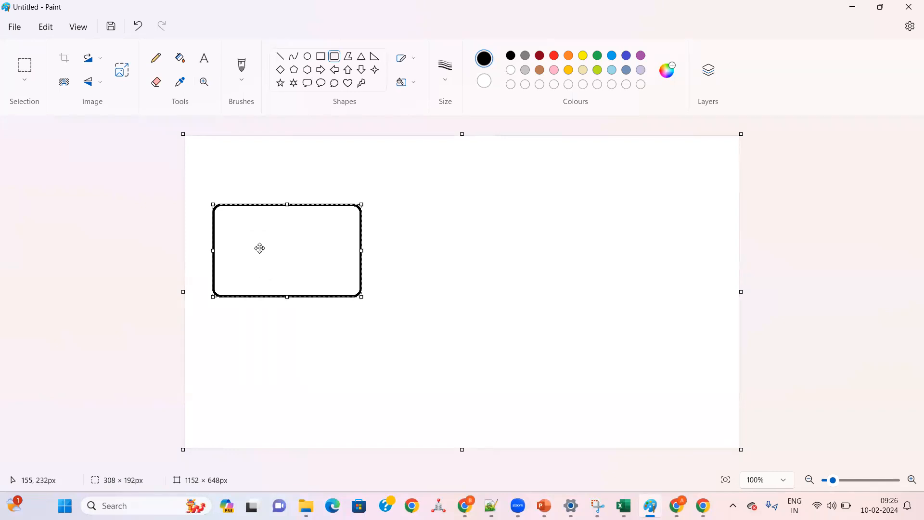
# Step: Label the rounded rectangle "ADLS GEN2 --" with "EMP.csv" on a second line
pyautogui.click(204, 58)
pyautogui.click(236, 248)
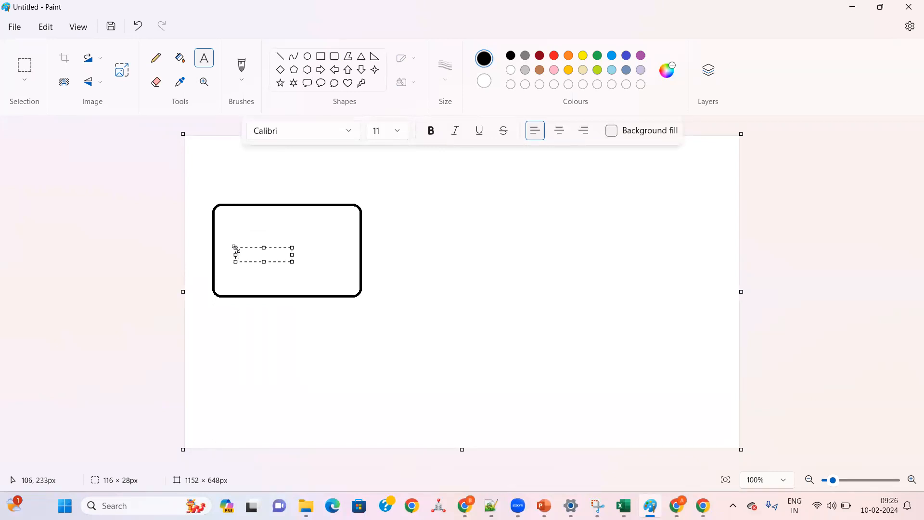
pyautogui.write('ADLS GEN2 -')
pyautogui.write('-')
pyautogui.press('Return')
pyautogui.write('EMP.csv')
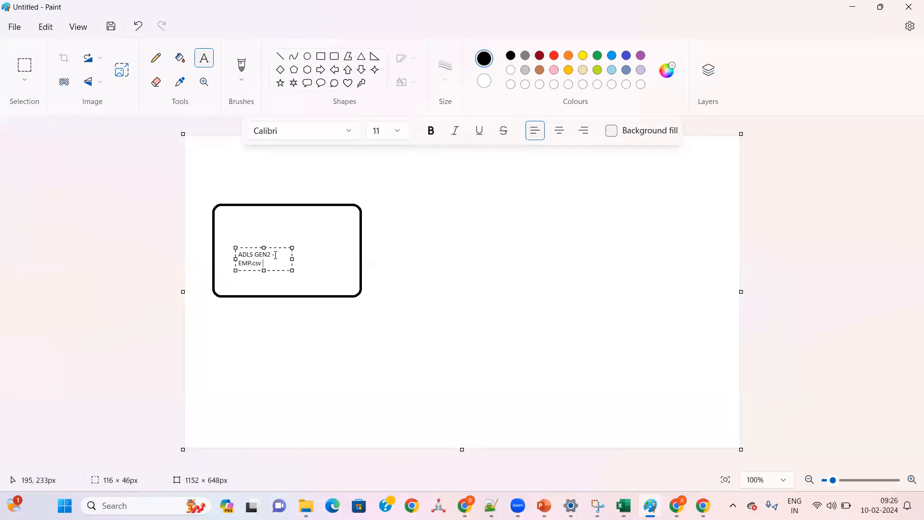
pyautogui.click(258, 246)
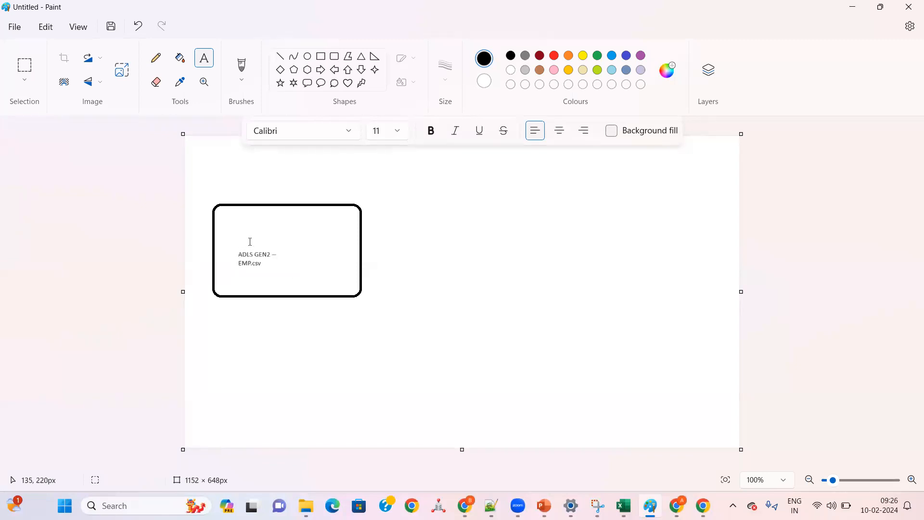
# Step: Add the text "AZURE" beside the ADLS GEN2 label and draw a right arrow about 416 × 47 px starting at the box's right edge
pyautogui.click(283, 252)
pyautogui.write('AZURE')
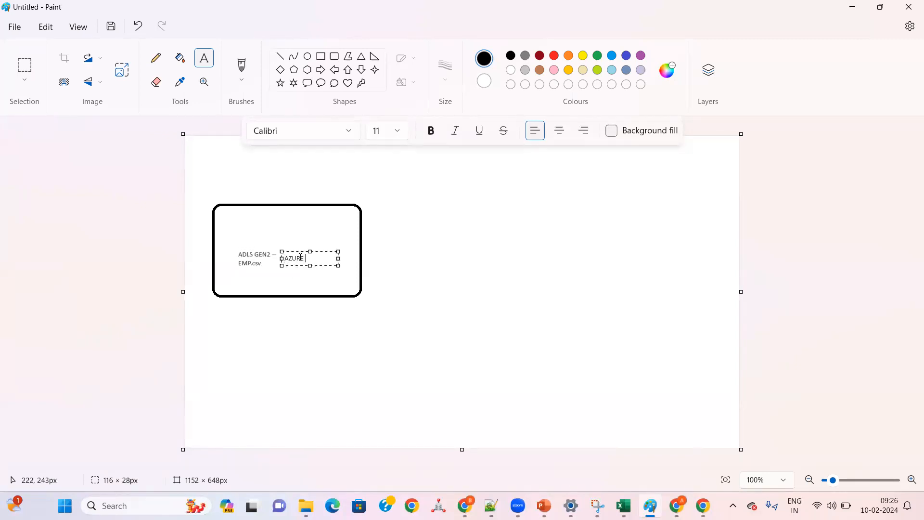
pyautogui.click(320, 72)
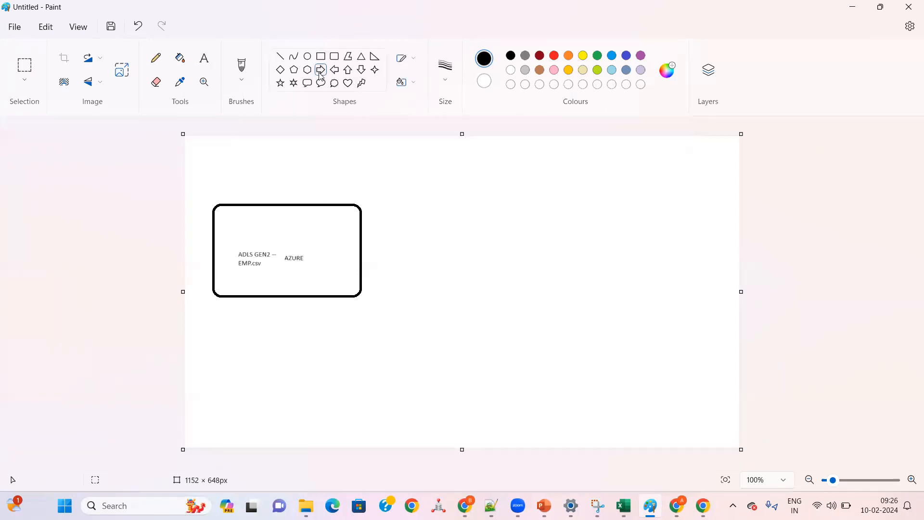
pyautogui.moveTo(361, 241)
pyautogui.mouseDown()
pyautogui.moveTo(376, 258)
pyautogui.moveTo(561, 262)
pyautogui.mouseUp()
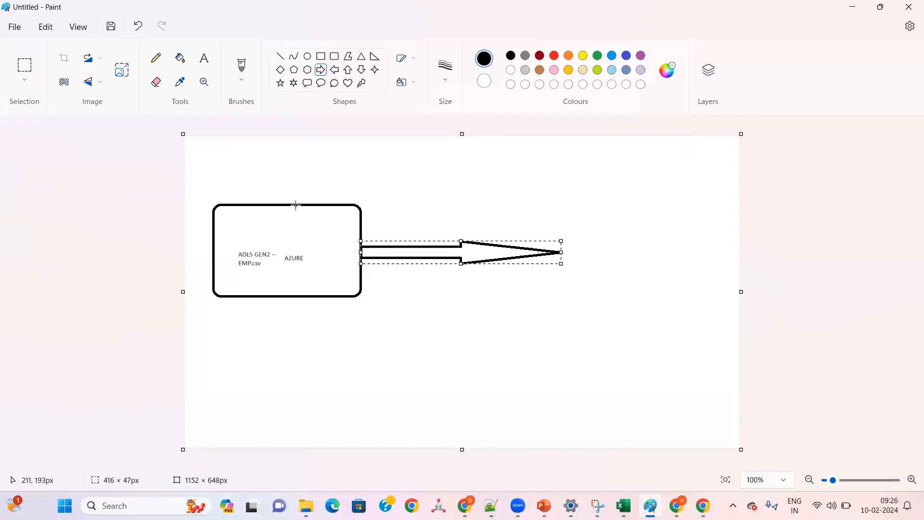
pyautogui.click(334, 56)
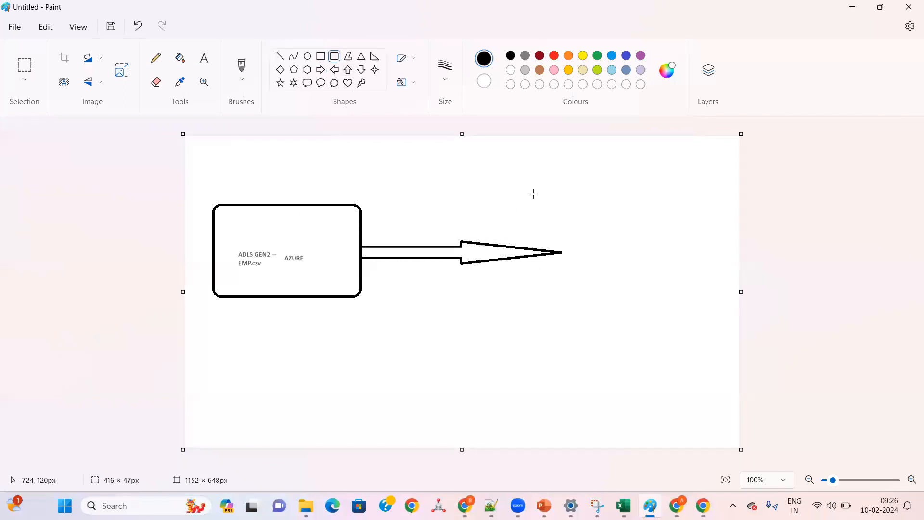
pyautogui.moveTo(539, 186)
pyautogui.mouseDown()
pyautogui.moveTo(565, 272)
pyautogui.moveTo(678, 296)
pyautogui.mouseUp()
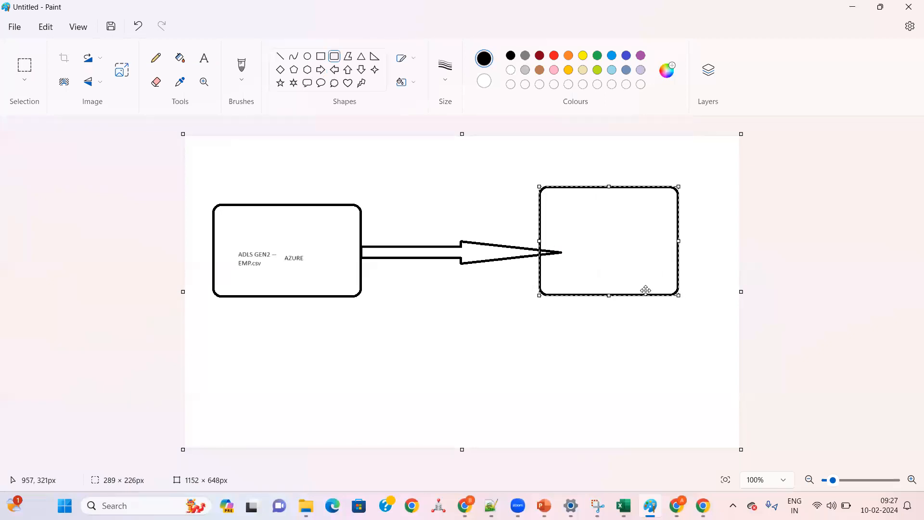
pyautogui.hotkey('ctrl', 'z')
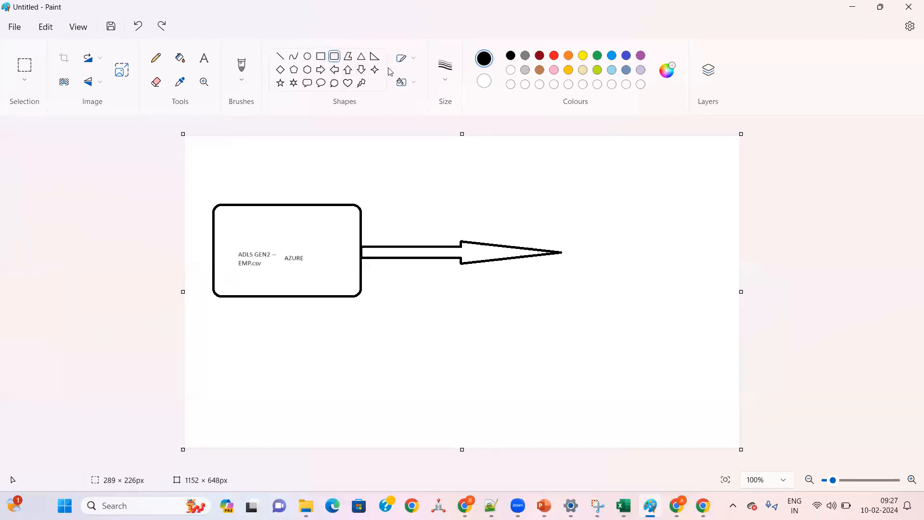
# Step: Draw a rectangle about 221 × 252 px at the arrow's tip and label it "AZURE SQL DB -- EMP TABLE"
pyautogui.click(321, 55)
pyautogui.moveTo(560, 188)
pyautogui.mouseDown()
pyautogui.moveTo(586, 303)
pyautogui.moveTo(667, 308)
pyautogui.mouseUp()
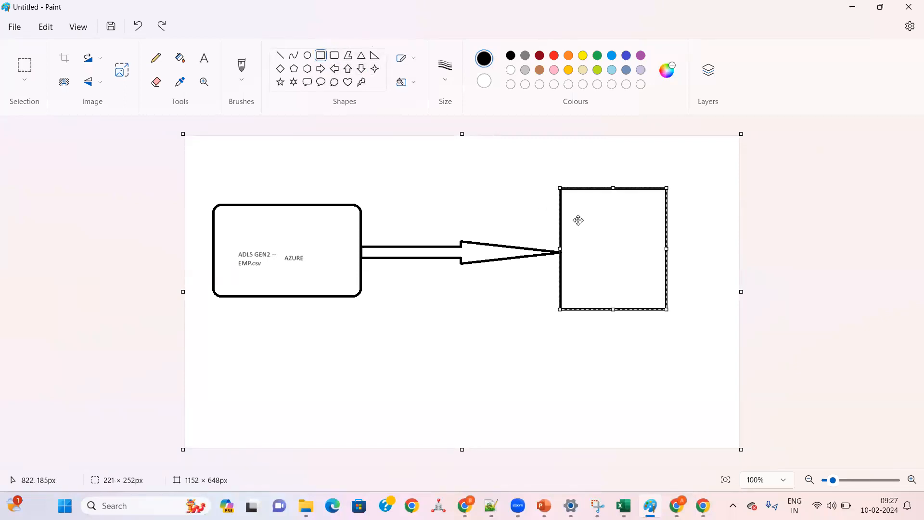
pyautogui.click(204, 58)
pyautogui.click(588, 232)
pyautogui.write('AZURE SQL DB -- EMP')
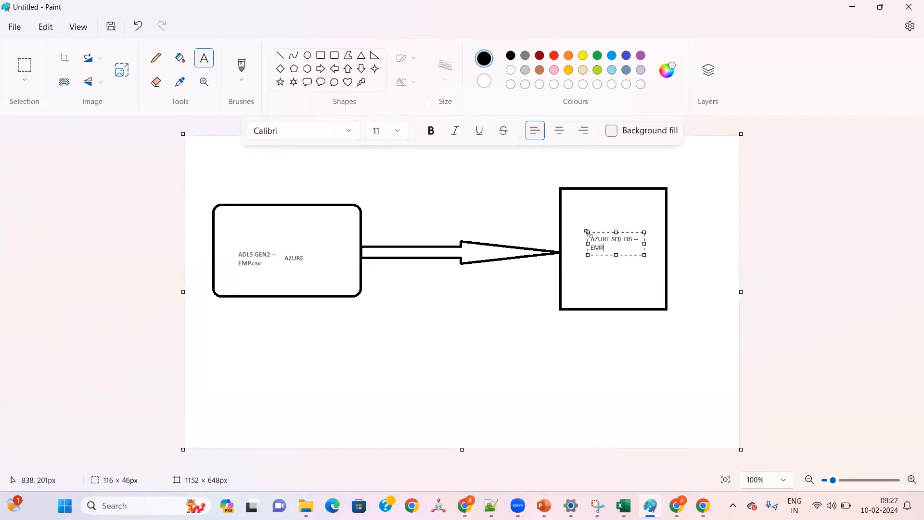
pyautogui.write(' TABLE')
pyautogui.click(362, 303)
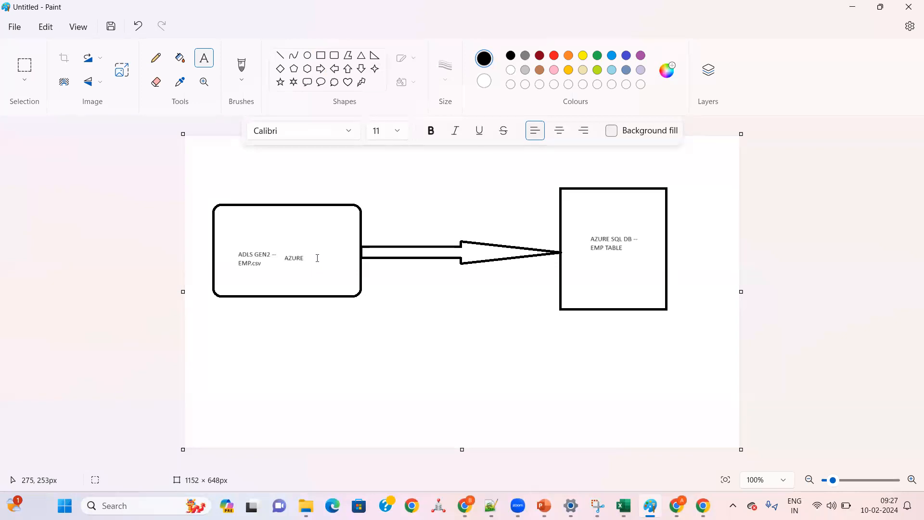
# Step: Add the text "ADF ---" just above the arrow between the two boxes
pyautogui.click(407, 243)
pyautogui.moveTo(425, 241); pyautogui.dragTo(421, 218)
pyautogui.write('ADF --')
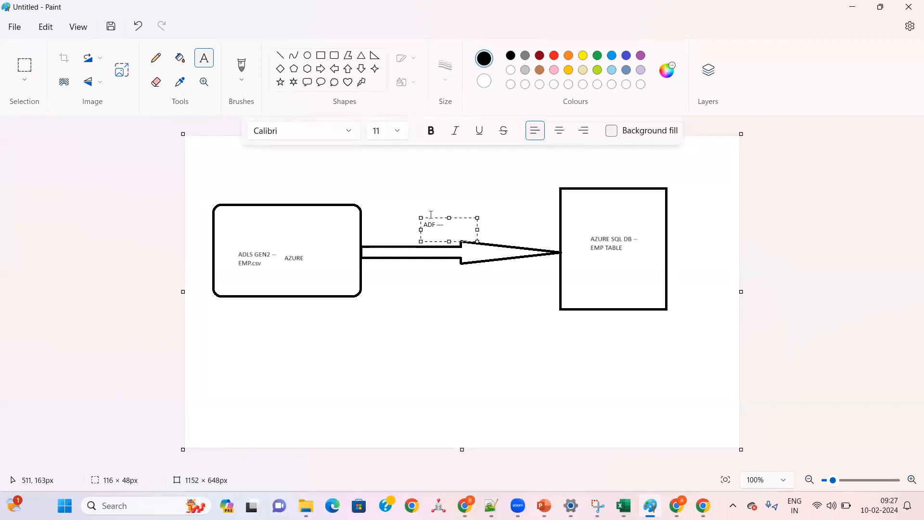
pyautogui.moveTo(445, 226); pyautogui.dragTo(421, 227)
pyautogui.click(439, 230)
pyautogui.click(294, 194)
# Step: Add the text "EXTARCTING" above the upper edge of the ADLS GEN2 source box
pyautogui.click(292, 195)
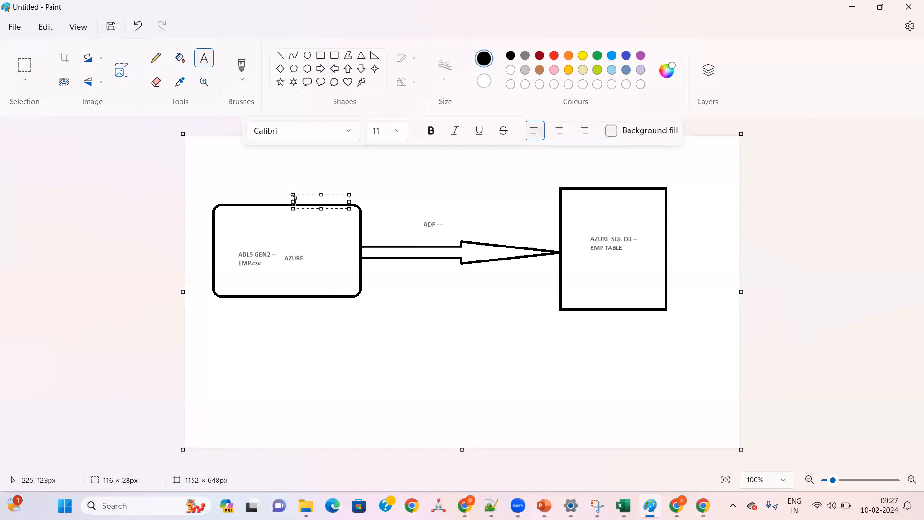
pyautogui.write('E')
pyautogui.write('CTRA')
pyautogui.press('BackSpace')
pyautogui.press('BackSpace')
pyautogui.press('BackSpace')
pyautogui.write('XTARCTING')
pyautogui.click(426, 198)
# Step: Add the text "TRANSFORMATION" above the ADF label over the arrow
pyautogui.click(427, 199)
pyautogui.write('T')
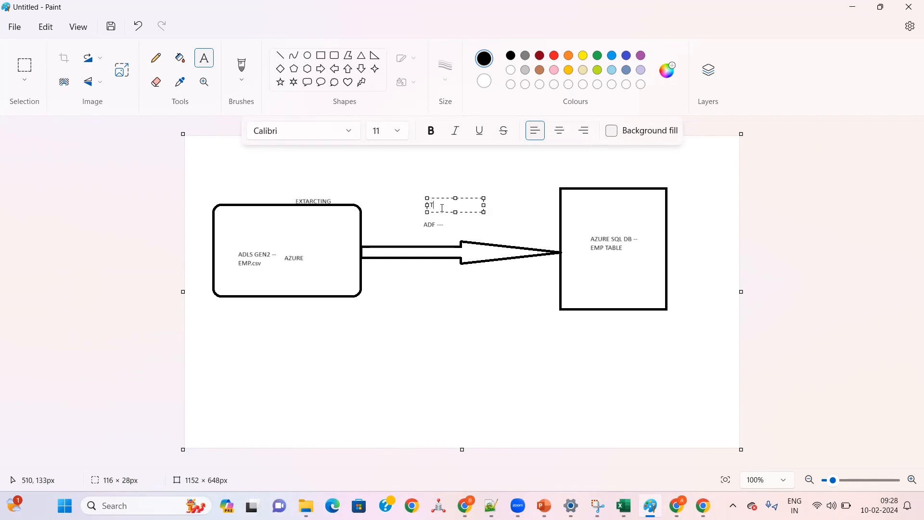
pyautogui.write('RANSFORMATION')
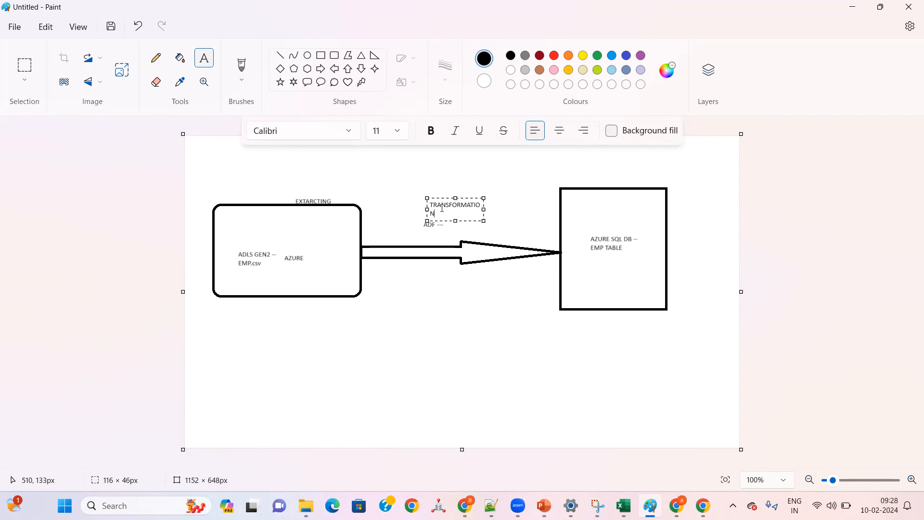
# Step: Add the text "LOADING" above the upper edge of the Azure SQL DB box
pyautogui.click(607, 175)
pyautogui.click(607, 175)
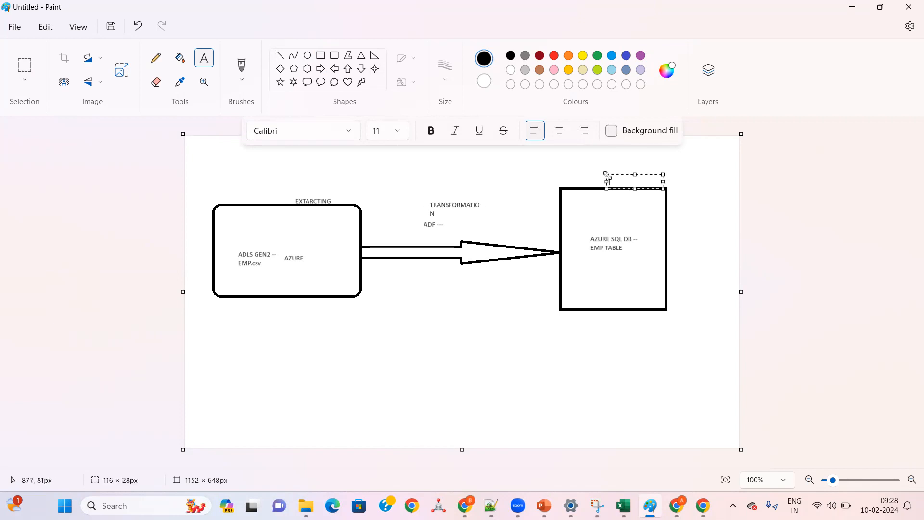
pyautogui.write('LOADING')
pyautogui.click(428, 203)
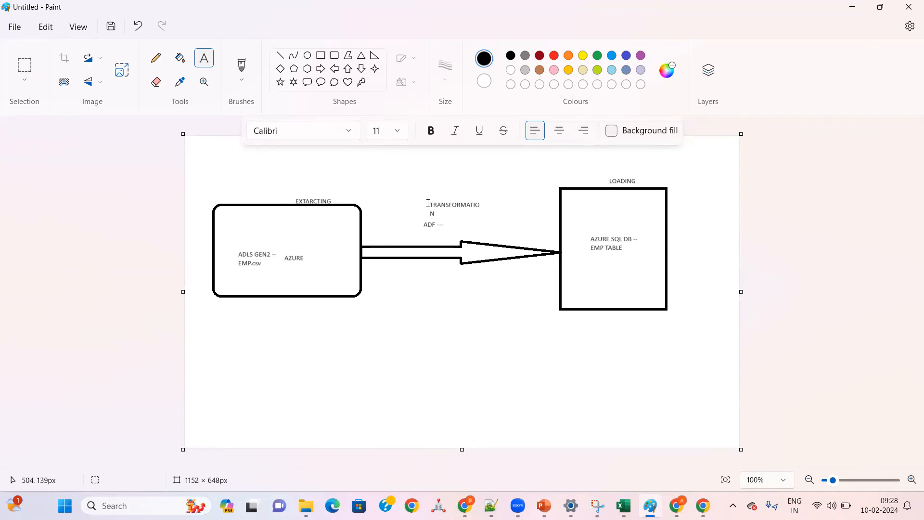
# Step: Add the text "ETL /ELT" beside the LOADING label, at the Azure SQL DB box's outer upper corner
pyautogui.click(654, 179)
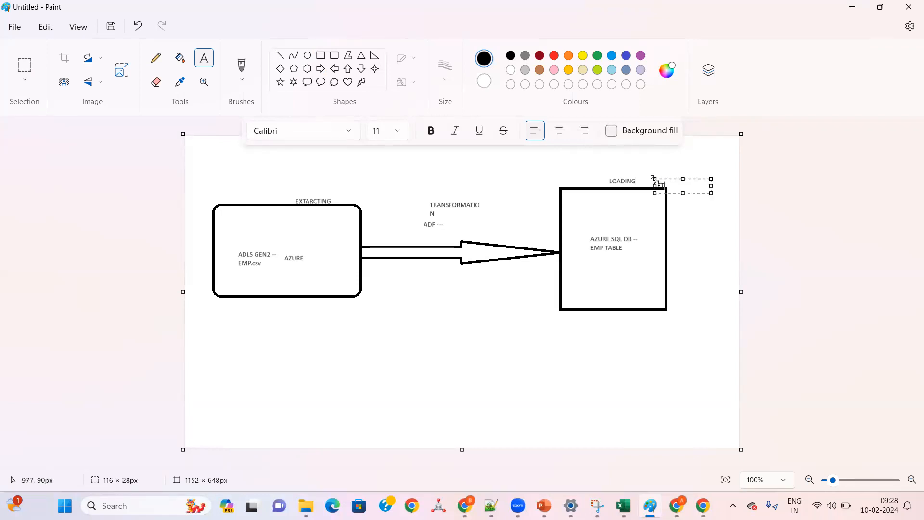
pyautogui.write('ETL /ELT')
pyautogui.click(445, 228)
pyautogui.moveTo(462, 219); pyautogui.dragTo(411, 234)
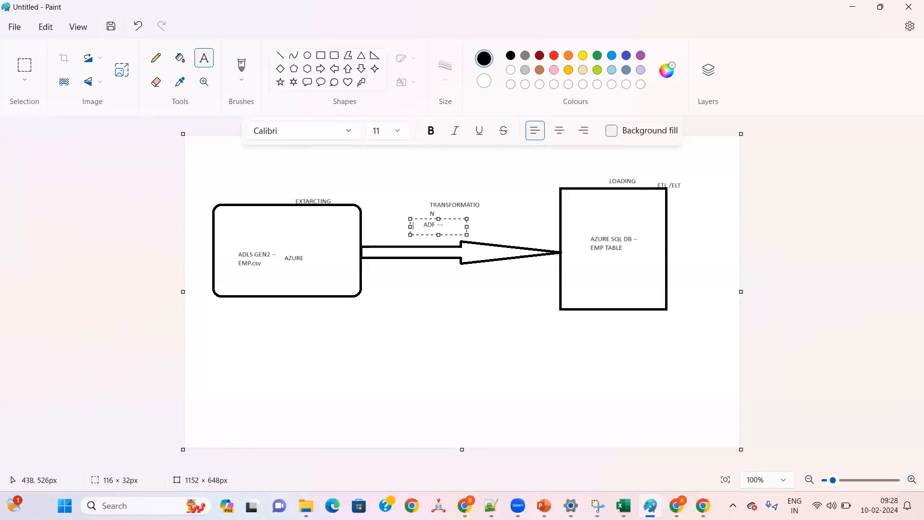
# Step: Switch to Azure Data Factory and start a new linked service of type Azure Data Lake Storage Gen2, found by searching for "AZURE"
pyautogui.hotkey('alt', 'Tab')
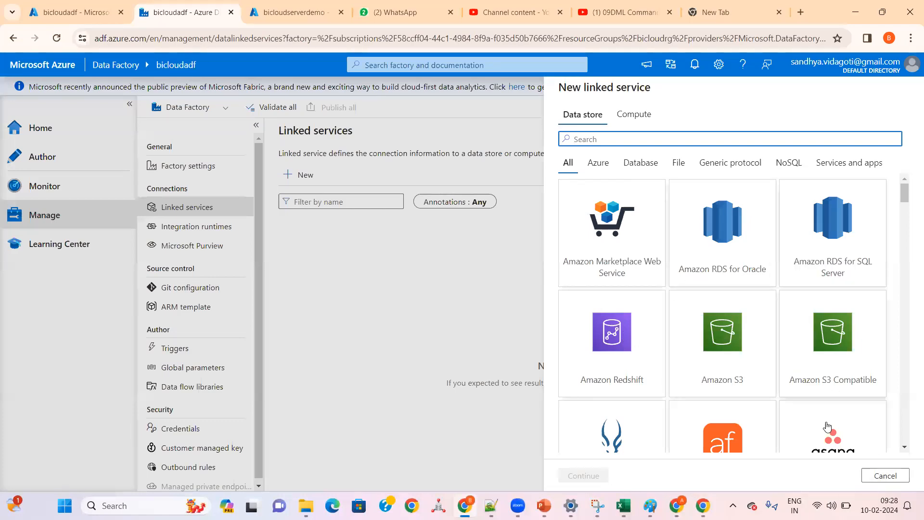
pyautogui.click(885, 476)
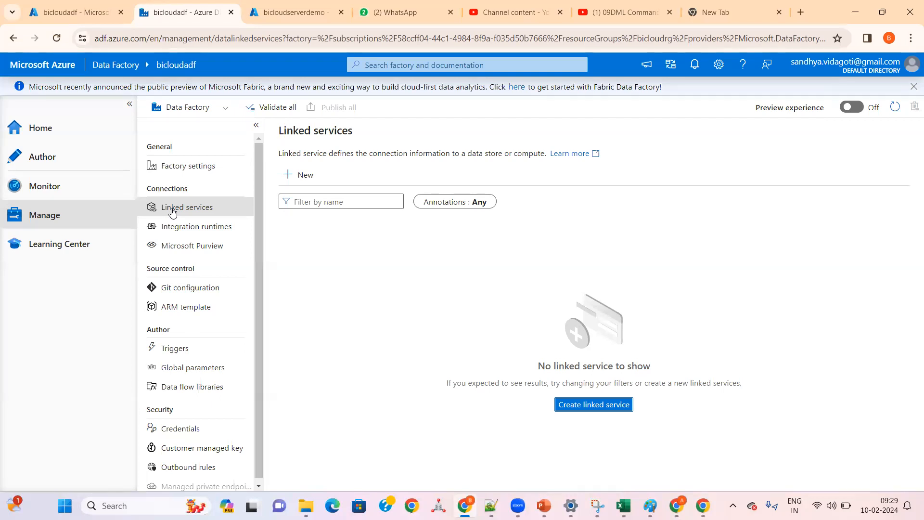
pyautogui.click(582, 407)
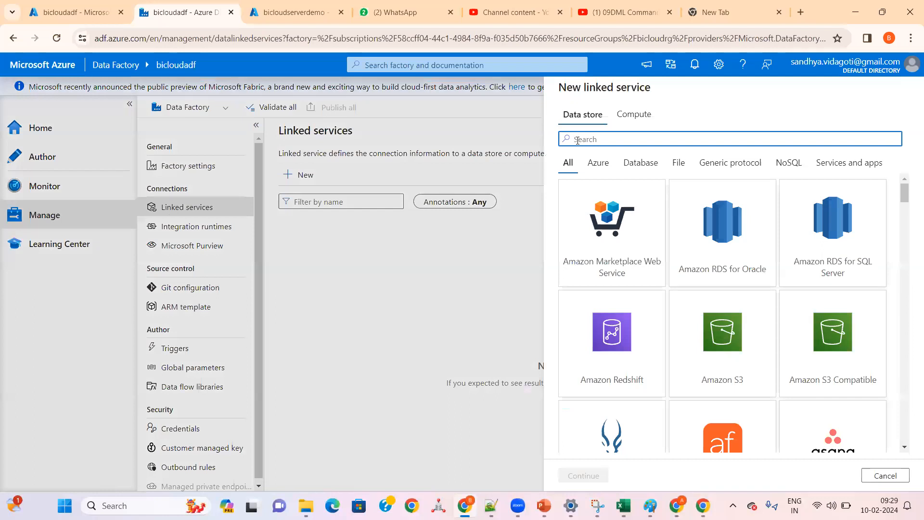
pyautogui.write('AZURE')
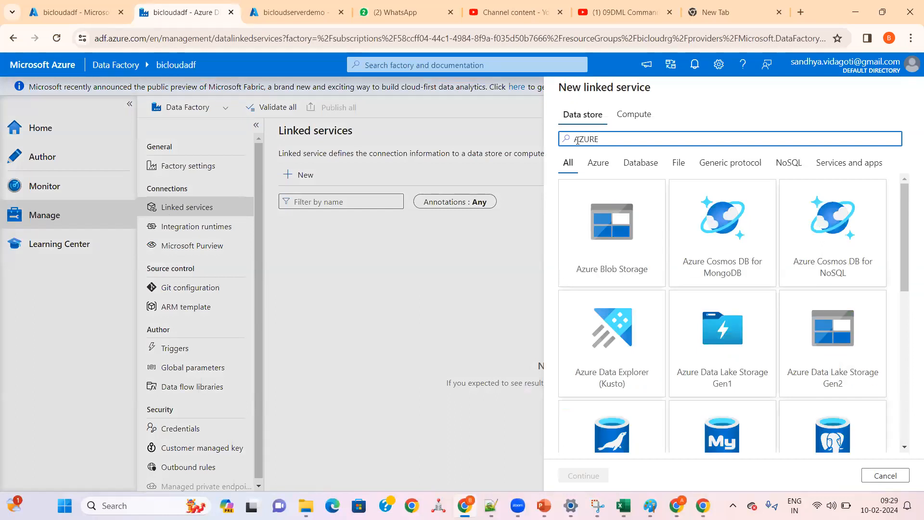
pyautogui.click(839, 354)
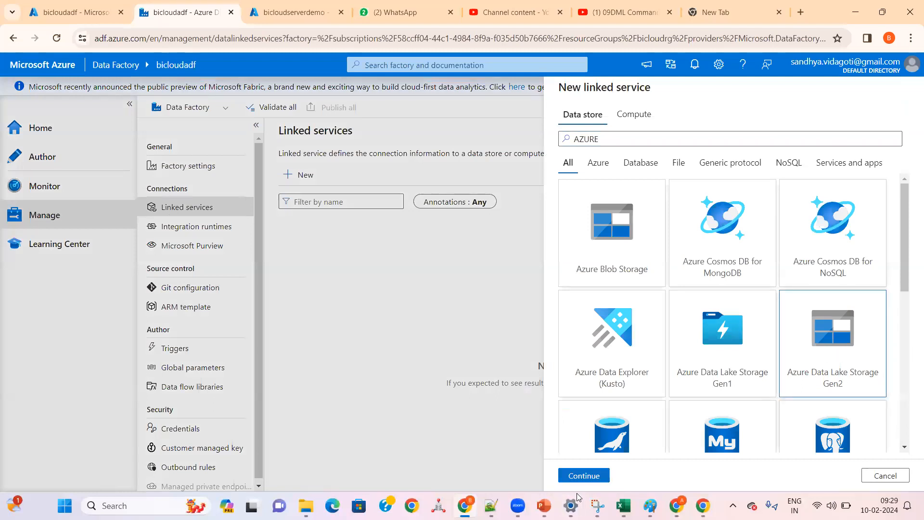
pyautogui.click(582, 476)
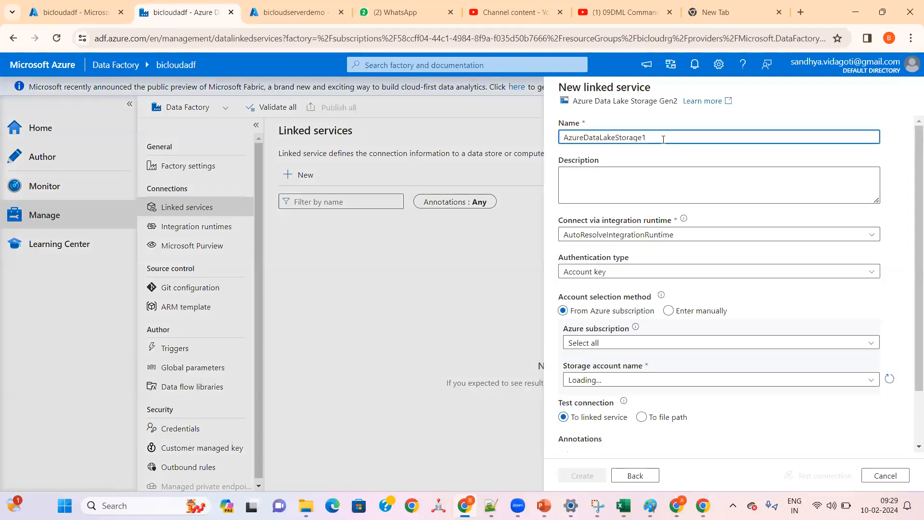
# Step: Name the new linked service ADLS_GEN2_LS
pyautogui.doubleClick(663, 140)
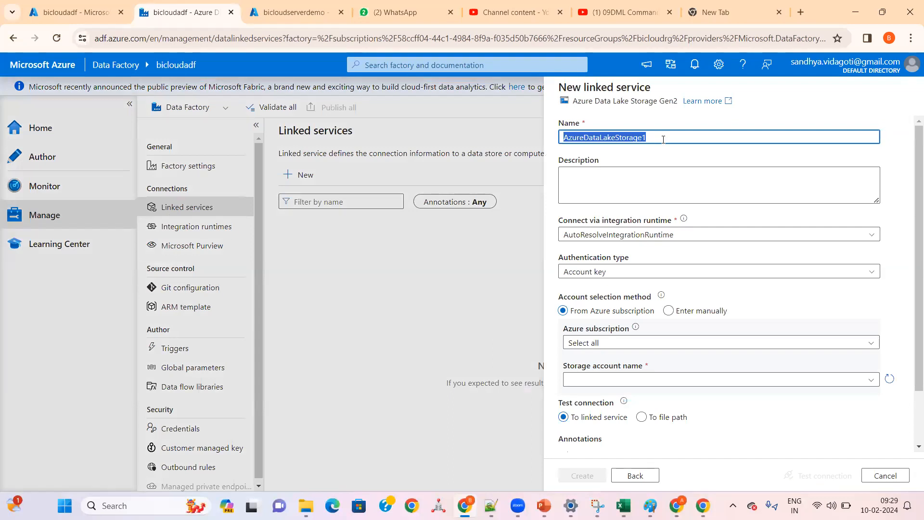
pyautogui.press('BackSpace')
pyautogui.write('ADLS')
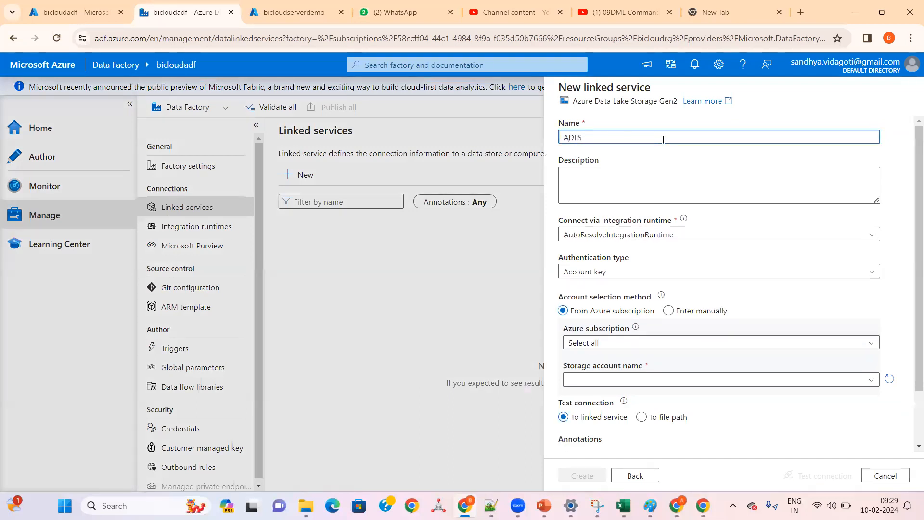
pyautogui.write('_GEN2_LS')
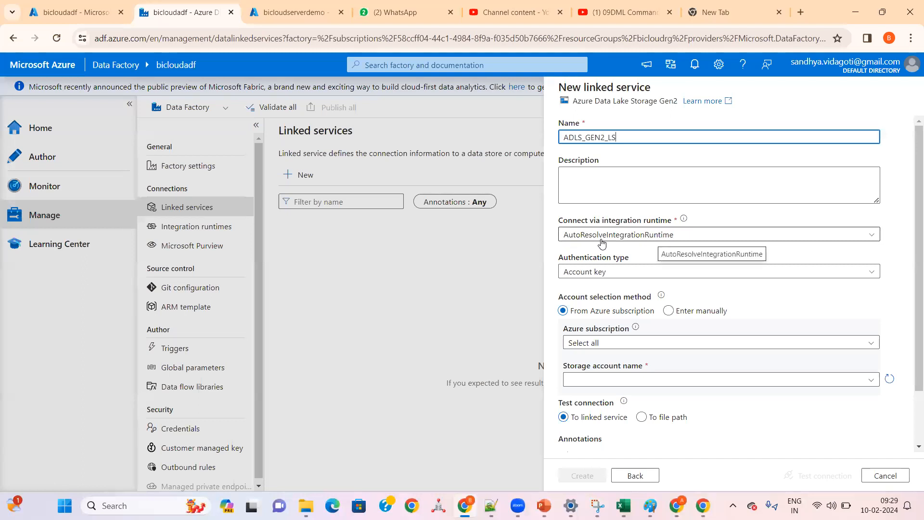
# Step: Examine the network environment choices for a new integration runtime and the settings of the Azure type, without creating one
pyautogui.click(645, 237)
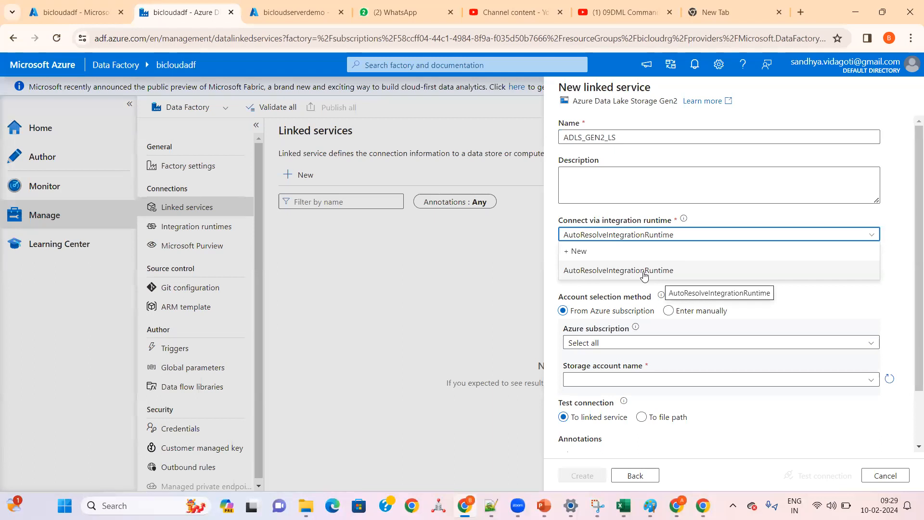
pyautogui.click(593, 251)
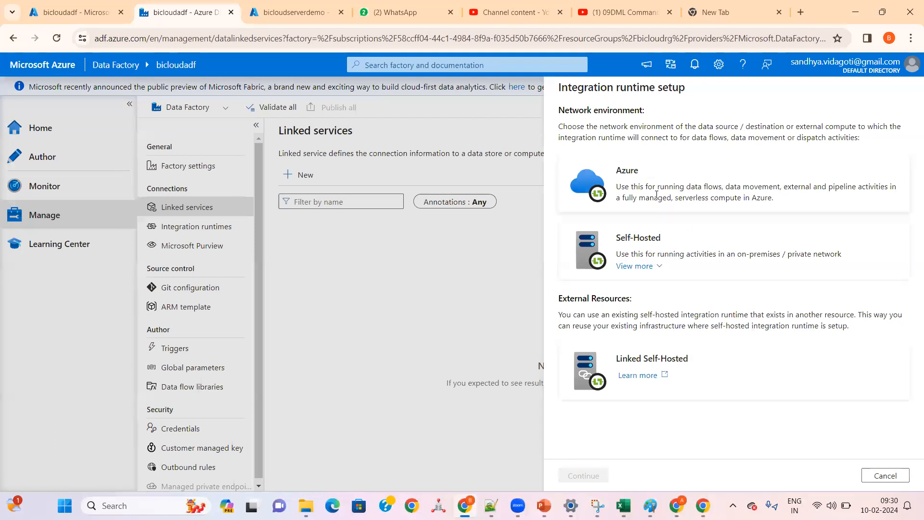
pyautogui.doubleClick(631, 174)
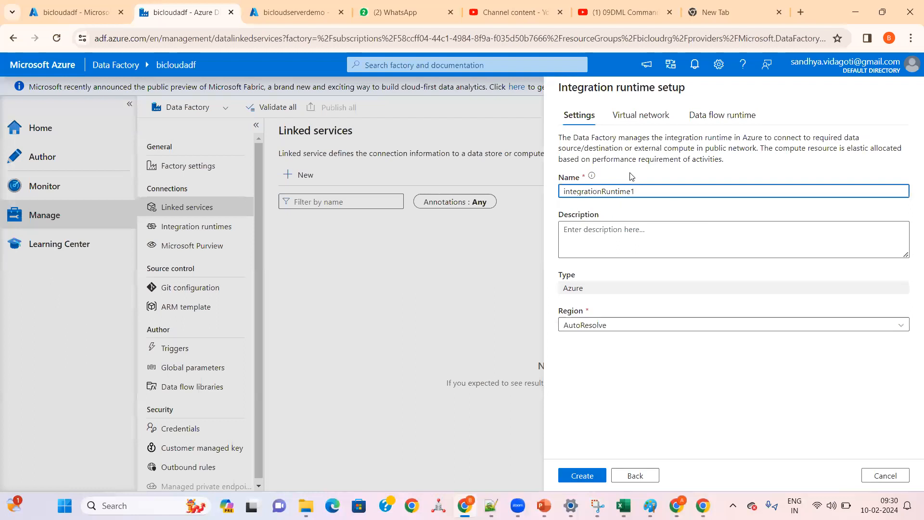
pyautogui.click(872, 474)
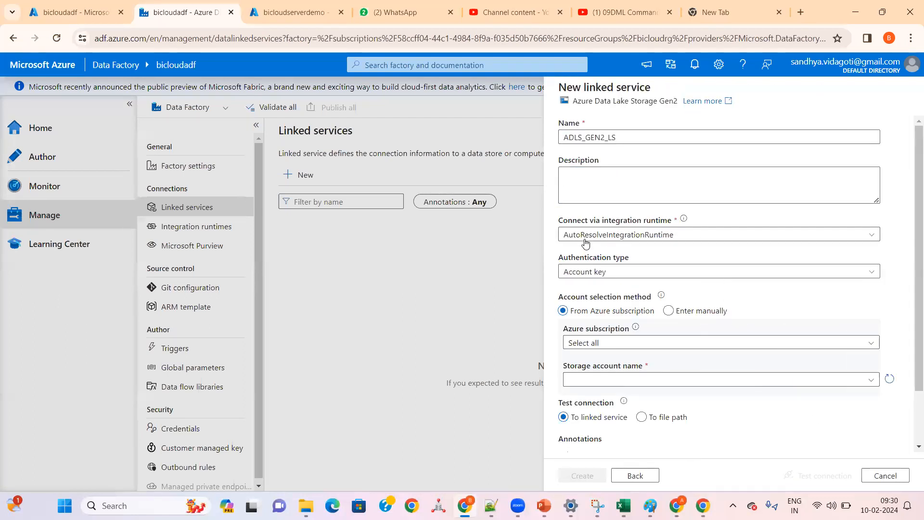
pyautogui.click(586, 241)
pyautogui.click(582, 249)
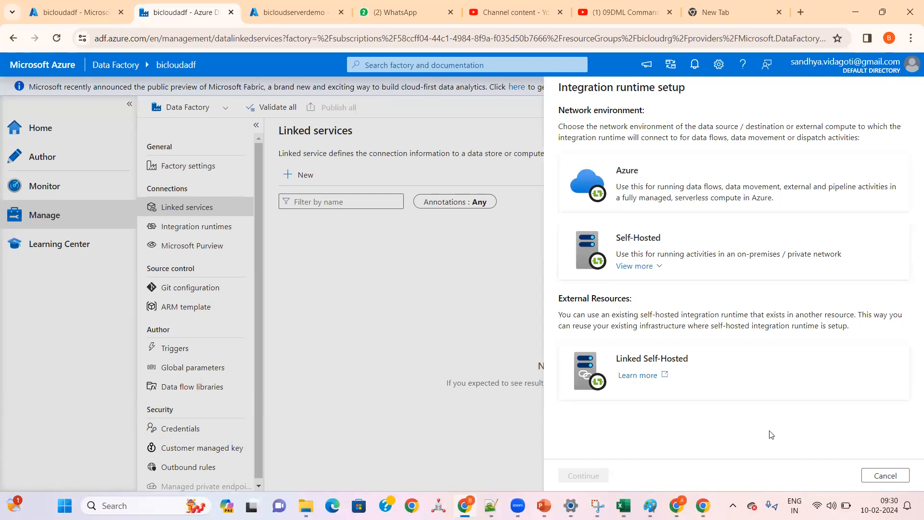
pyautogui.click(885, 476)
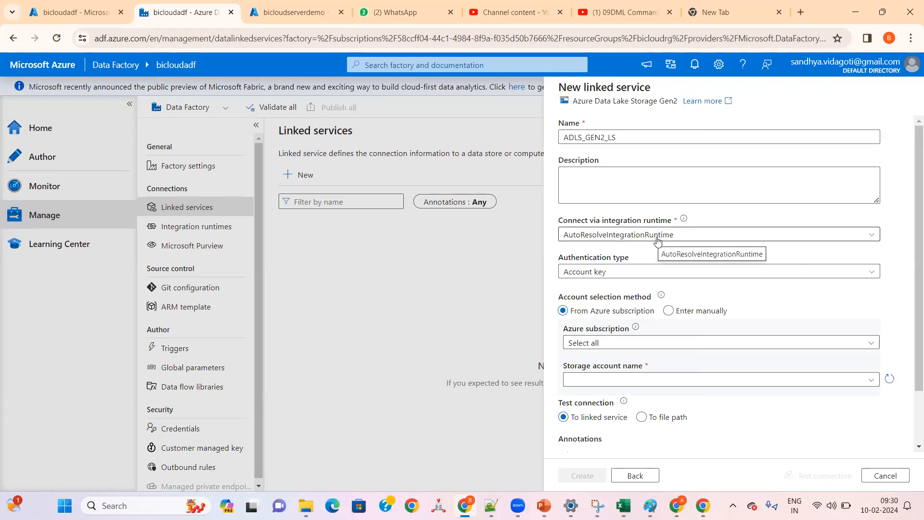
pyautogui.click(658, 239)
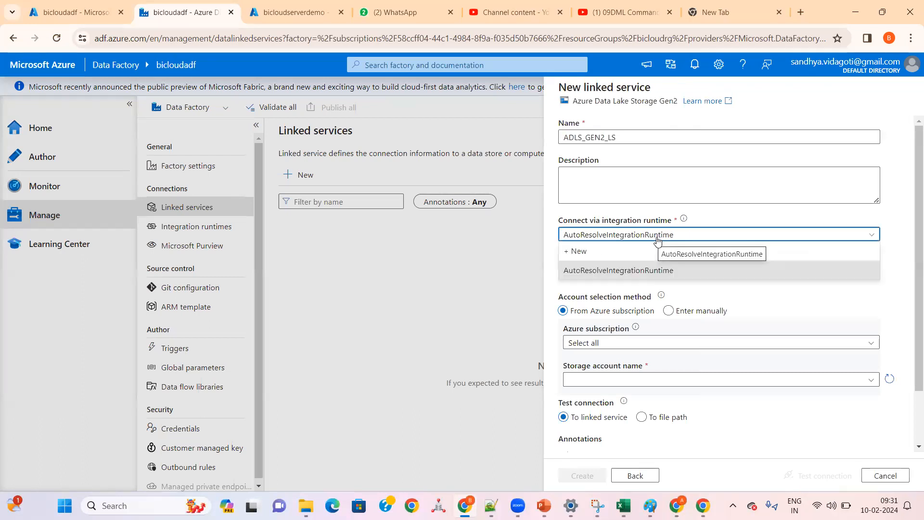
pyautogui.click(658, 239)
# Step: Review the authentication types for the linked service and choose Account key
pyautogui.click(628, 277)
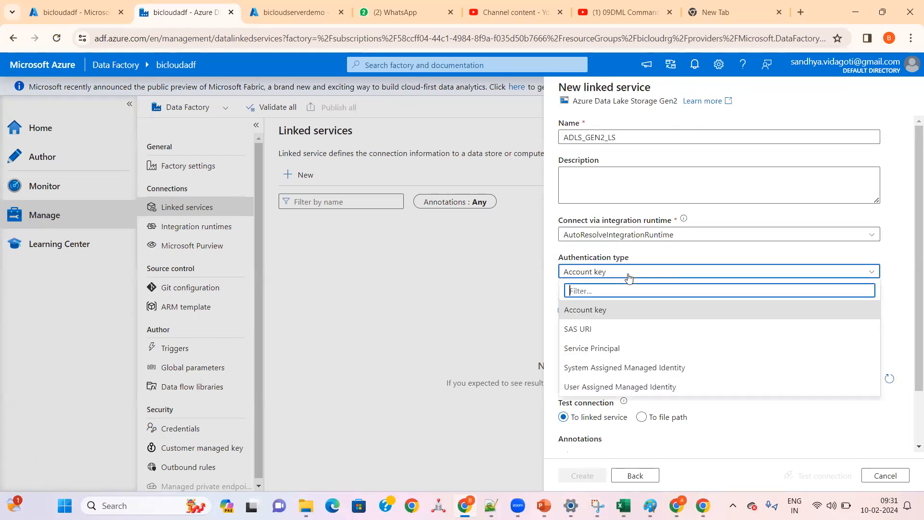
pyautogui.click(629, 278)
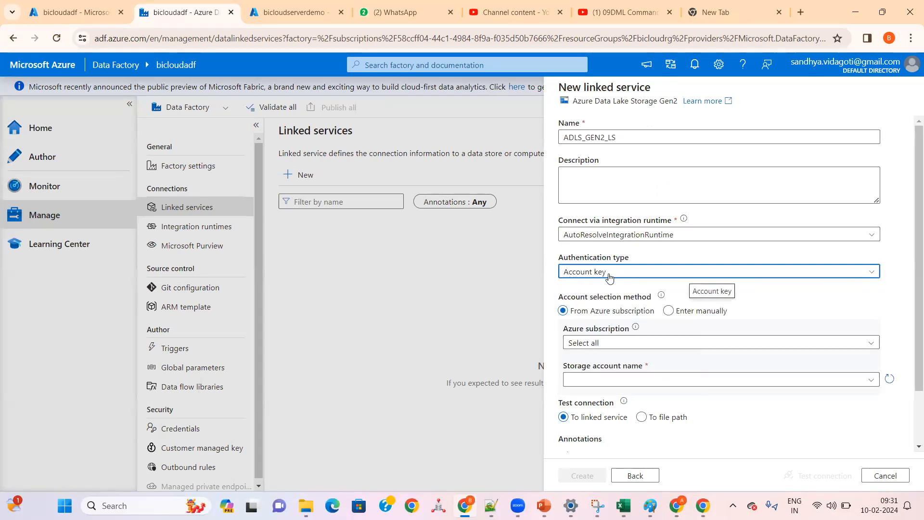
pyautogui.click(609, 277)
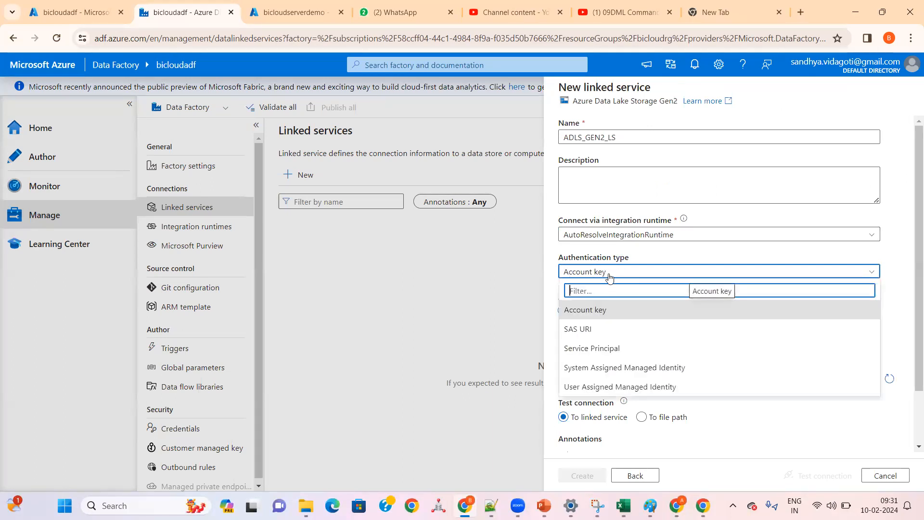
pyautogui.click(587, 310)
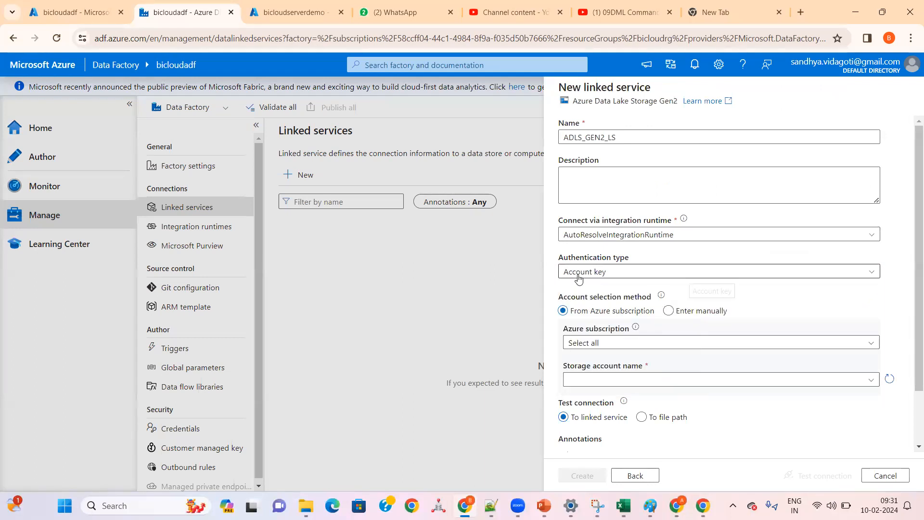
# Step: Choose the Free Trial subscription and the bicloudstoragegen2 storage account, and create the linked service
pyautogui.click(590, 344)
pyautogui.click(590, 380)
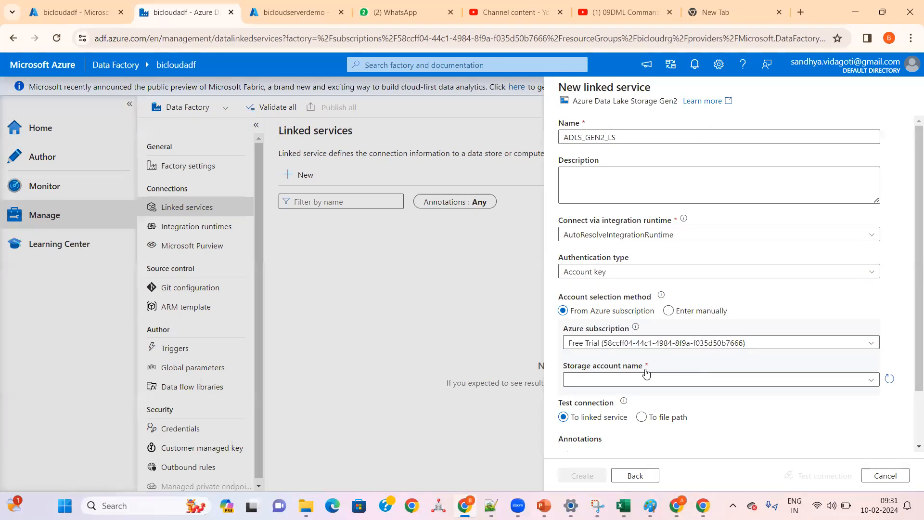
pyautogui.click(632, 384)
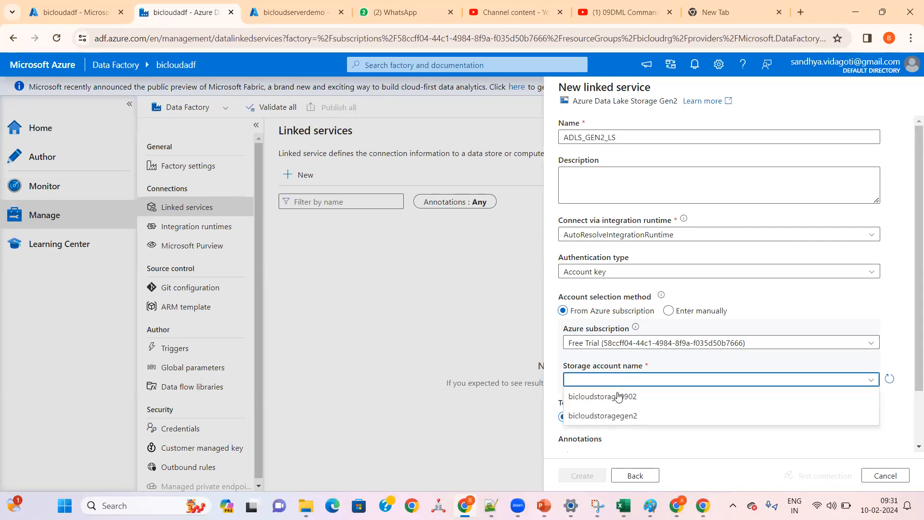
pyautogui.click(602, 417)
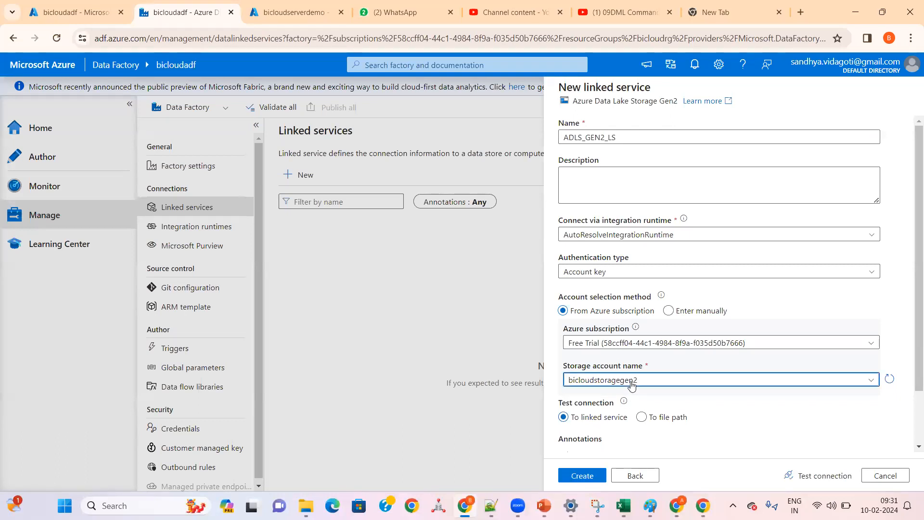
pyautogui.click(615, 381)
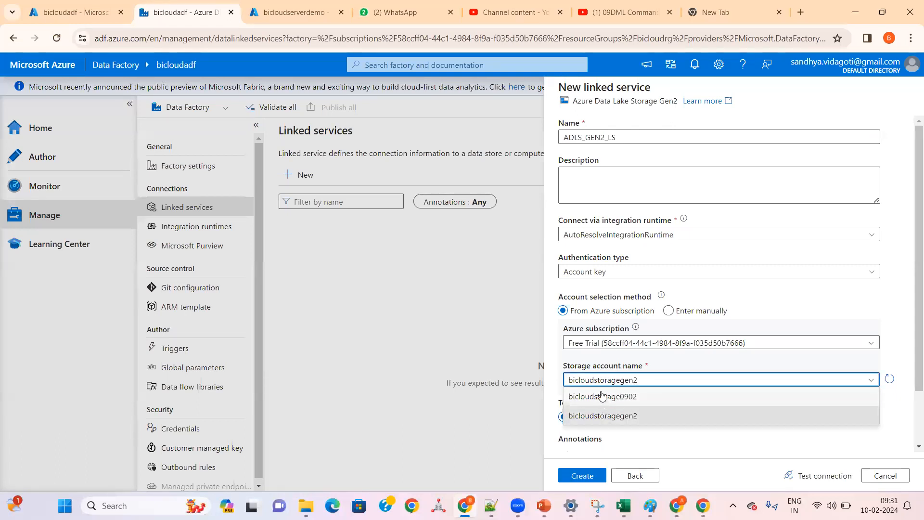
pyautogui.click(594, 416)
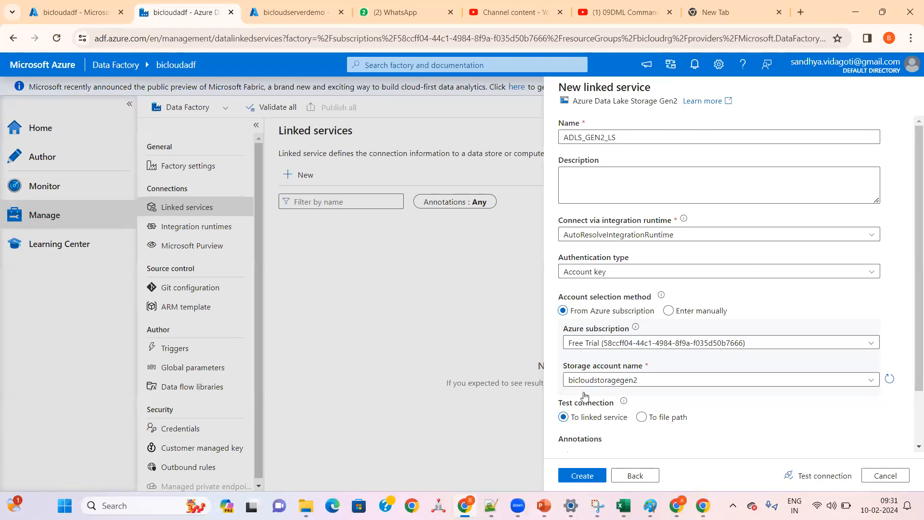
pyautogui.click(604, 384)
pyautogui.click(593, 415)
pyautogui.click(582, 476)
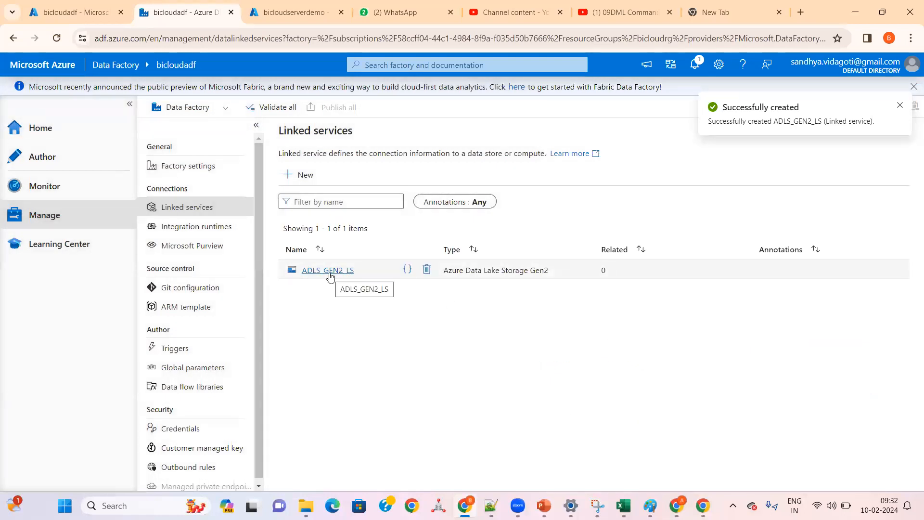
# Step: Open the ADLS_GEN2_LS linked service, test its connection and review its settings
pyautogui.click(329, 272)
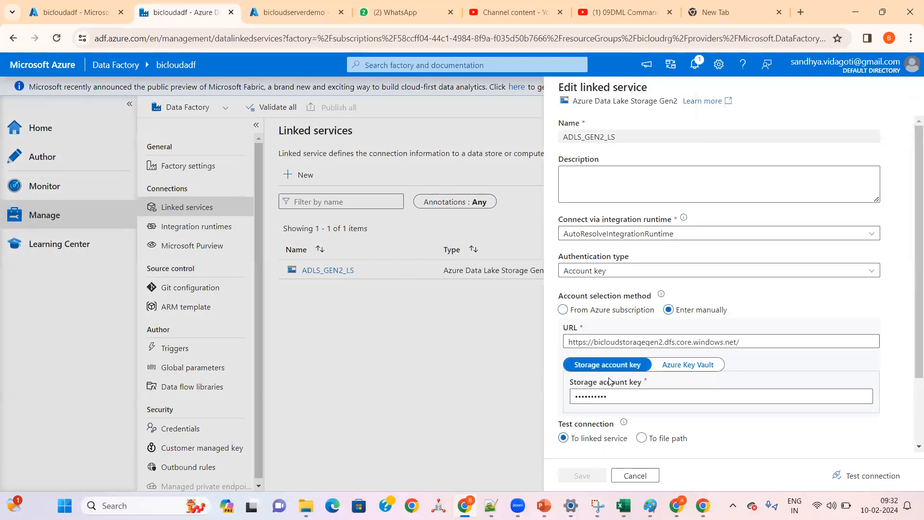
pyautogui.click(872, 482)
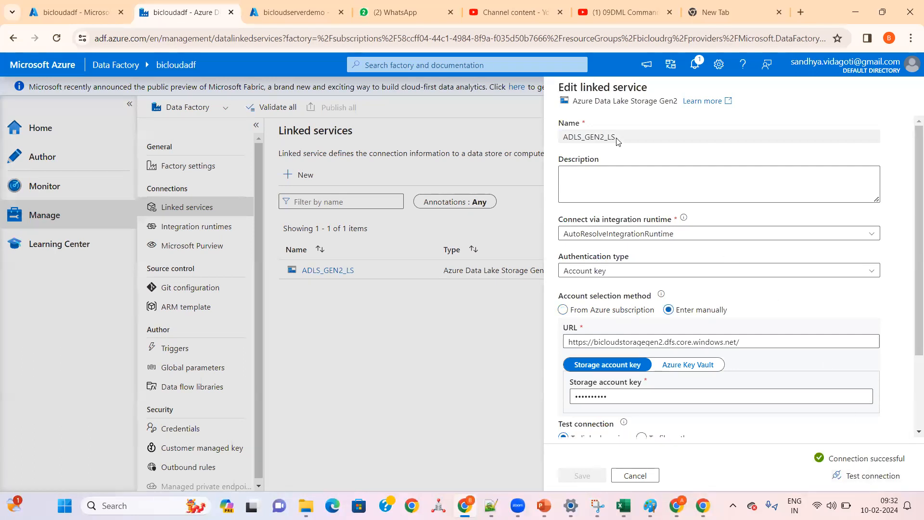
pyautogui.moveTo(617, 141); pyautogui.dragTo(562, 139)
pyautogui.scroll(-2, 649, 385)
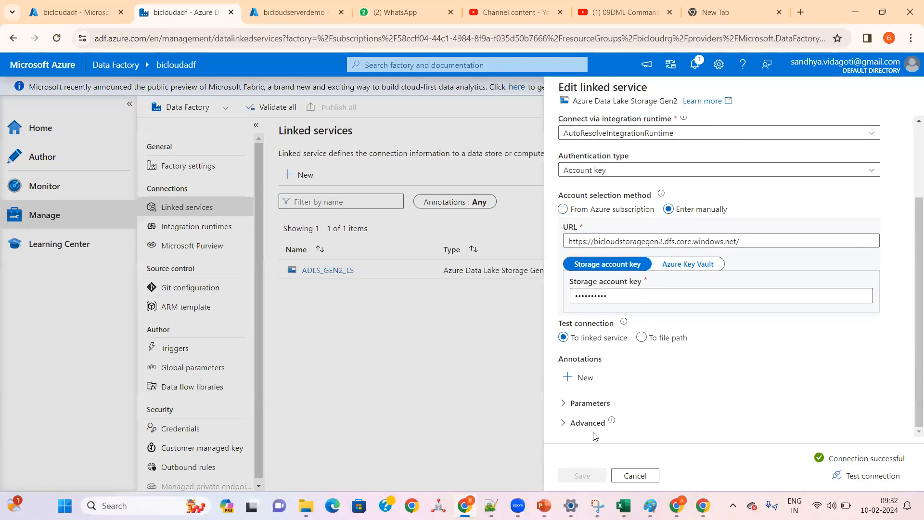
# Step: Switch to the Paint diagram and add the text "LS >>" below the "ADF ---" label above the arrow
pyautogui.click(650, 505)
pyautogui.click(326, 247)
pyautogui.click(320, 252)
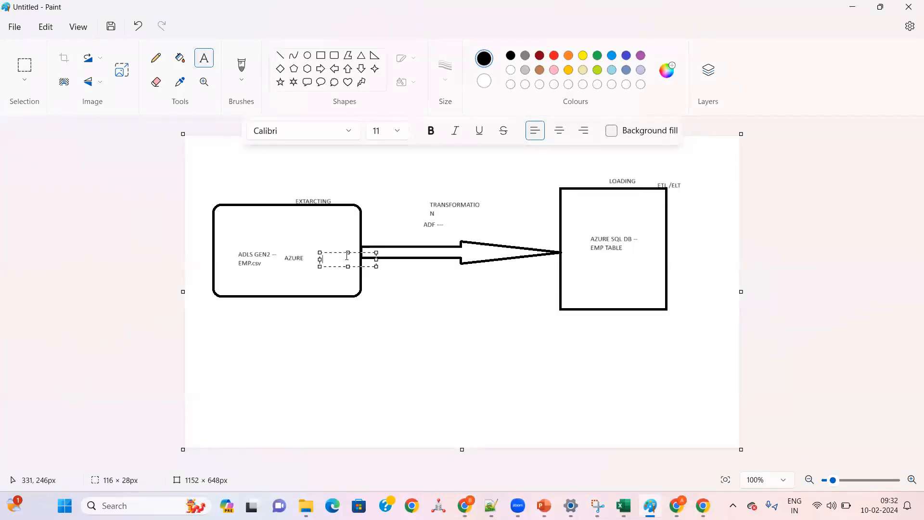
pyautogui.click(427, 227)
pyautogui.click(430, 232)
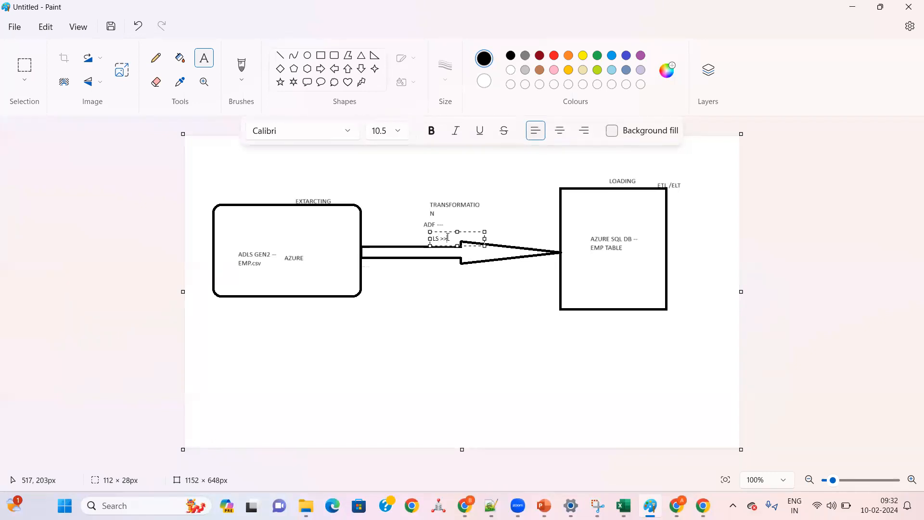
# Step: Return to Data Factory in the browser, dismiss the linked service details without changes, and start a new dataset among the authoring resources
pyautogui.hotkey('alt', 'Tab')
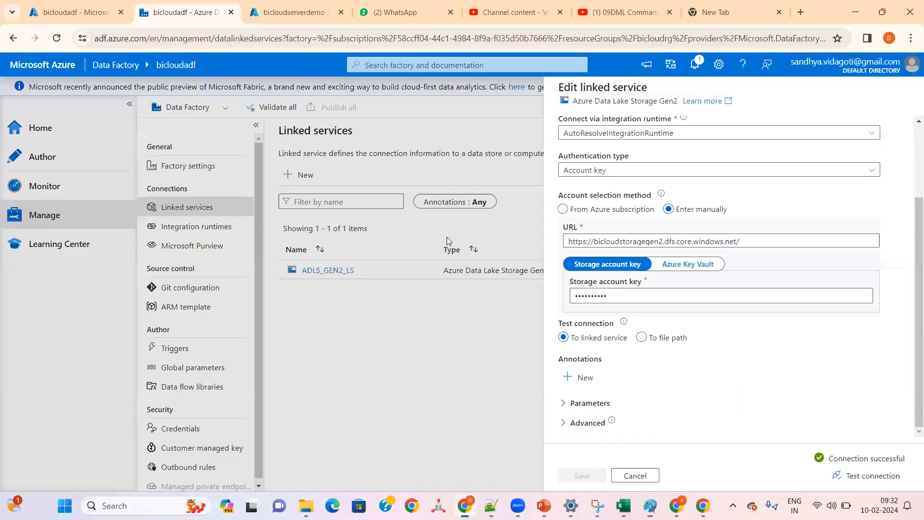
pyautogui.click(635, 476)
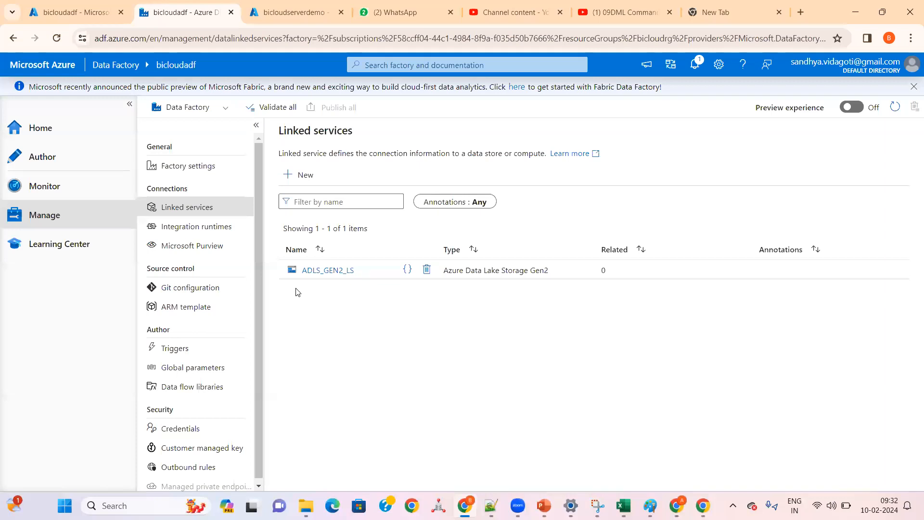
pyautogui.click(77, 166)
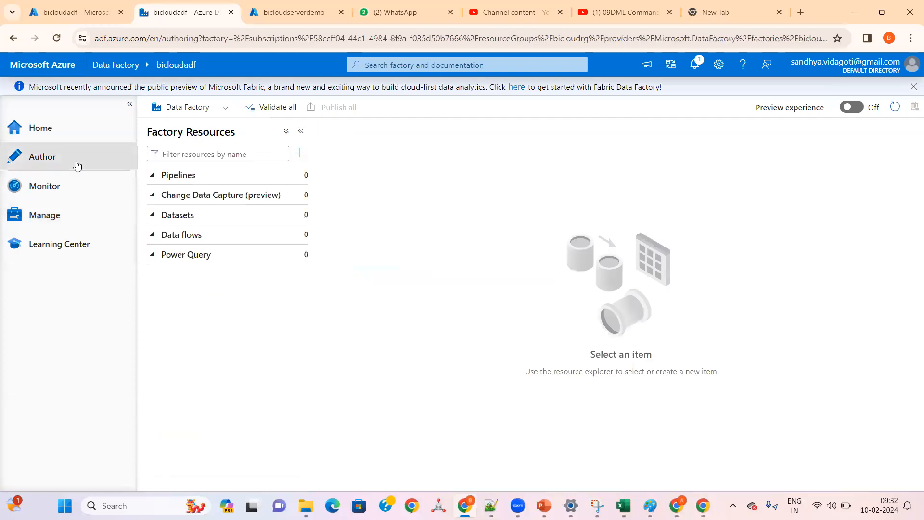
pyautogui.click(151, 236)
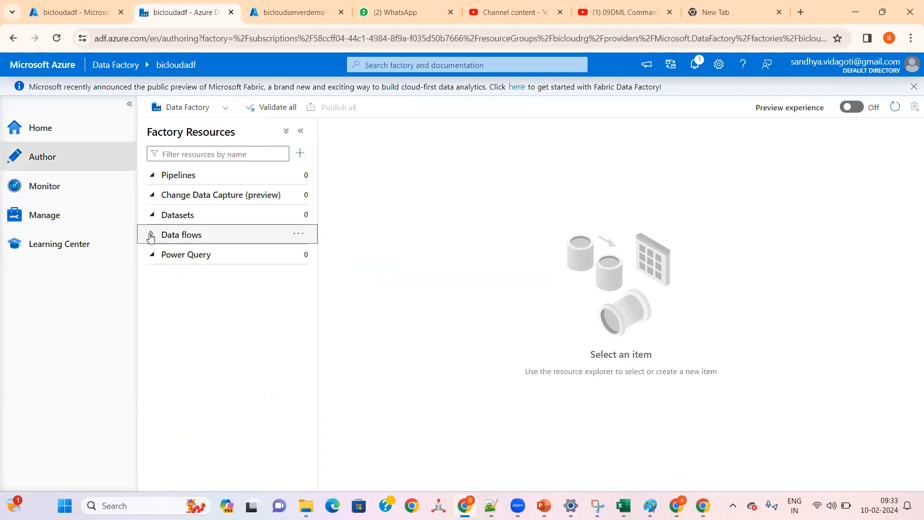
pyautogui.click(298, 236)
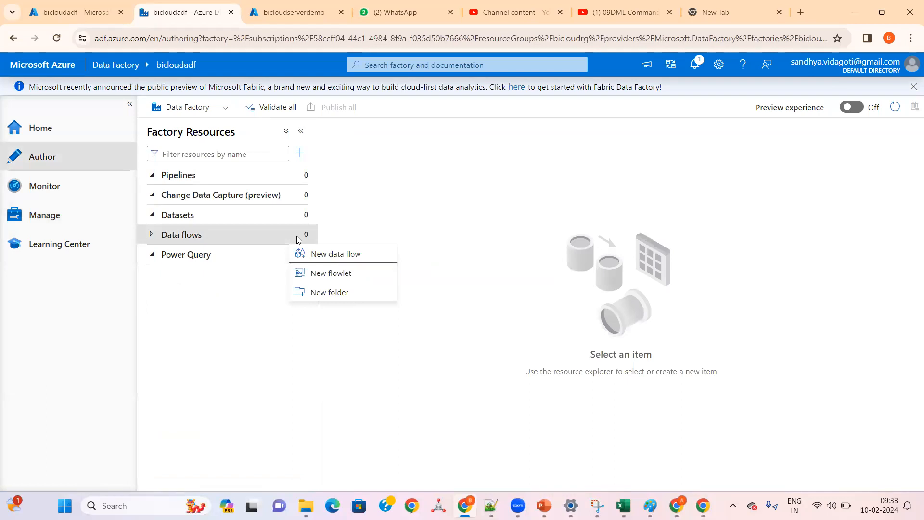
pyautogui.click(277, 208)
pyautogui.click(296, 216)
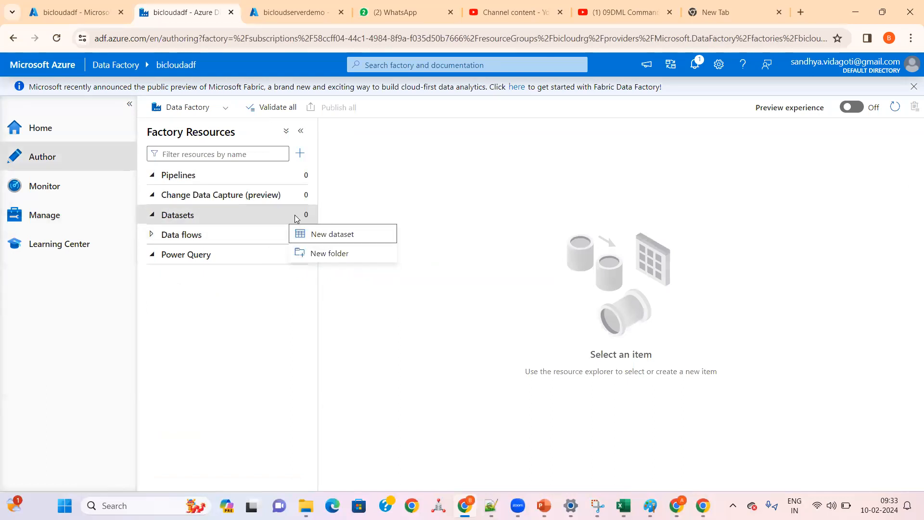
pyautogui.click(312, 237)
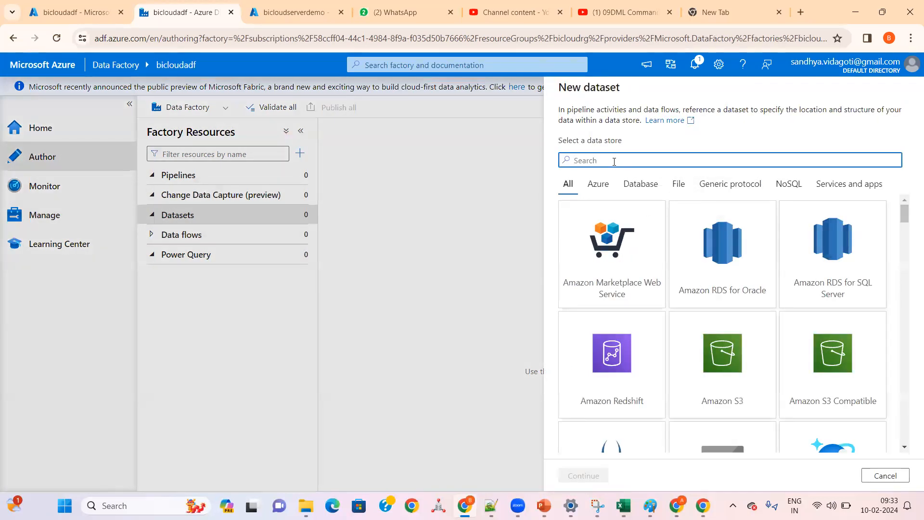
# Step: Search the data stores for ST and choose Azure Data Lake Storage Gen2 as the dataset's store
pyautogui.write('ADLS')
pyautogui.press('BackSpace')
pyautogui.press('BackSpace')
pyautogui.press('BackSpace')
pyautogui.press('BackSpace')
pyautogui.write('ST')
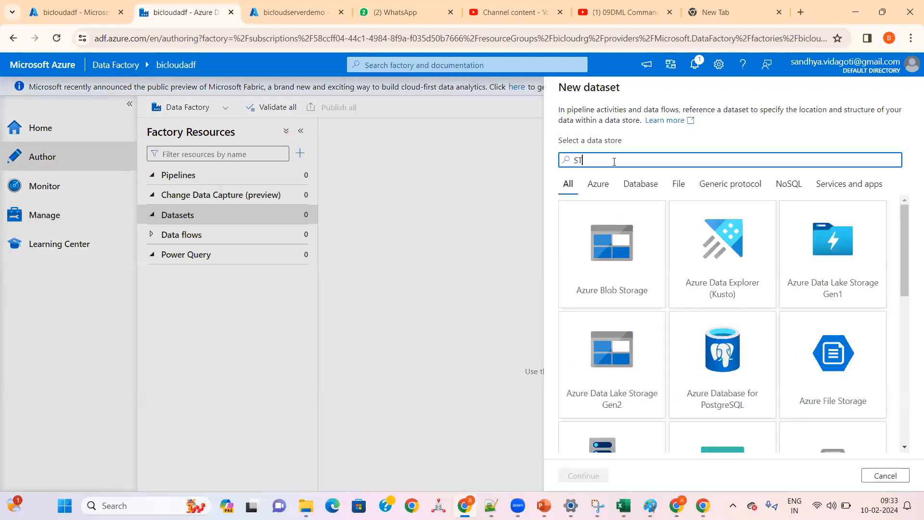
pyautogui.click(639, 380)
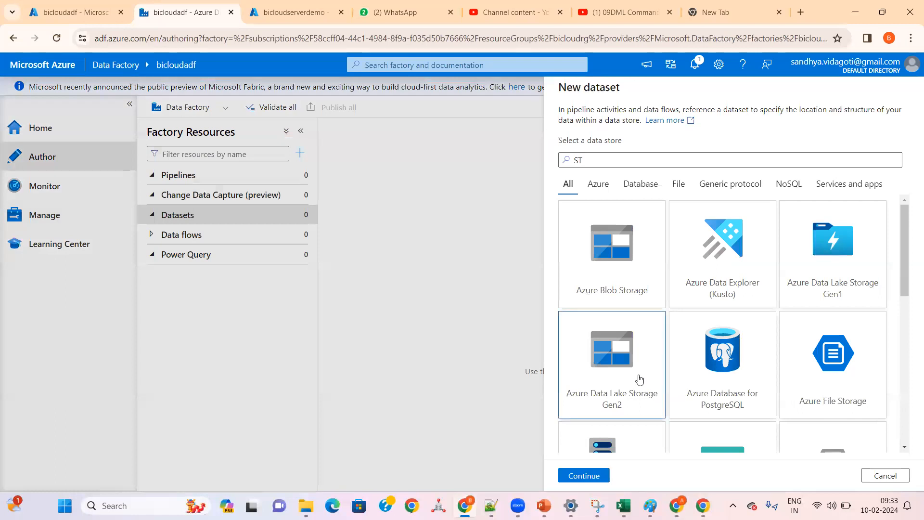
pyautogui.click(583, 476)
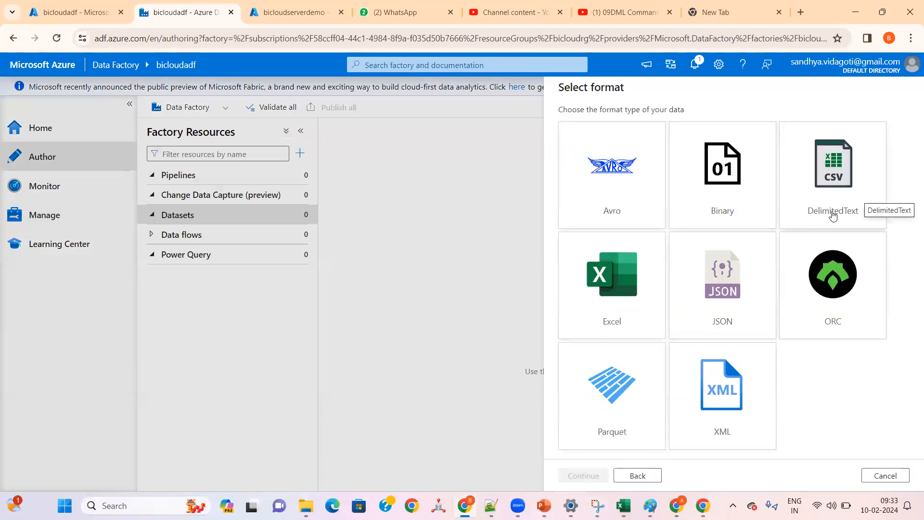
# Step: In the Azure portal, open emp_2.csv from test_dir in bicloudstoragegen2's bicloudcont2 container and examine its contents and header row
pyautogui.click(80, 12)
pyautogui.click(23, 87)
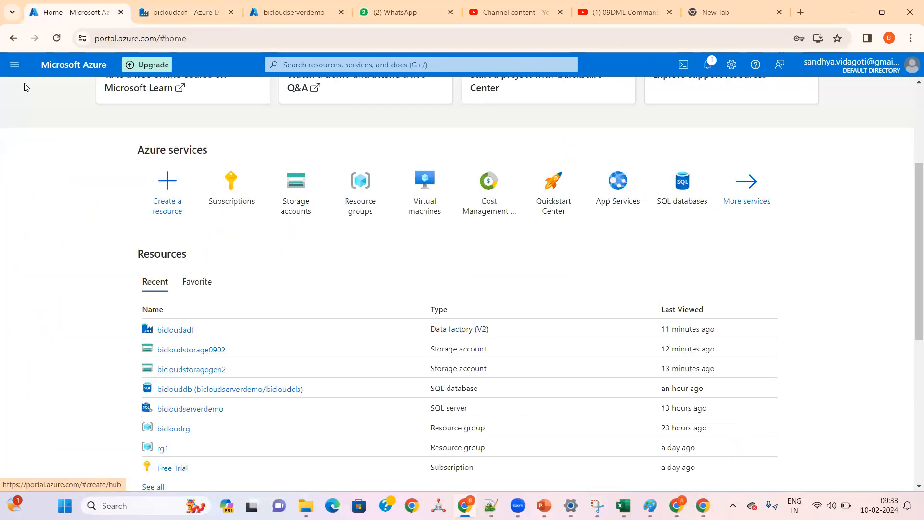
pyautogui.click(193, 369)
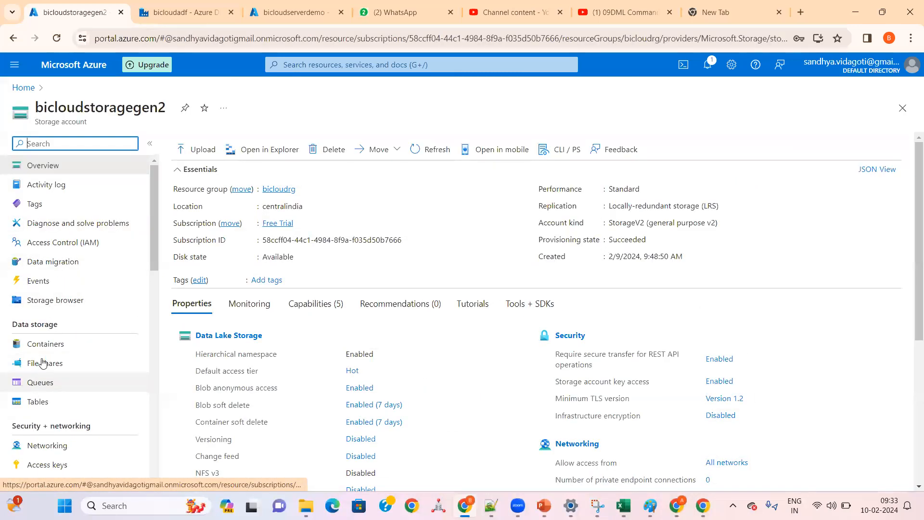
pyautogui.click(44, 344)
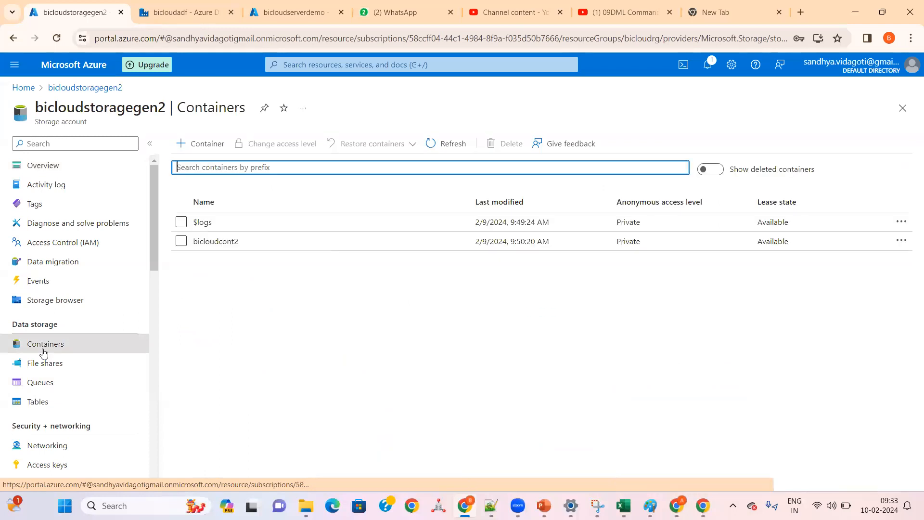
pyautogui.click(214, 243)
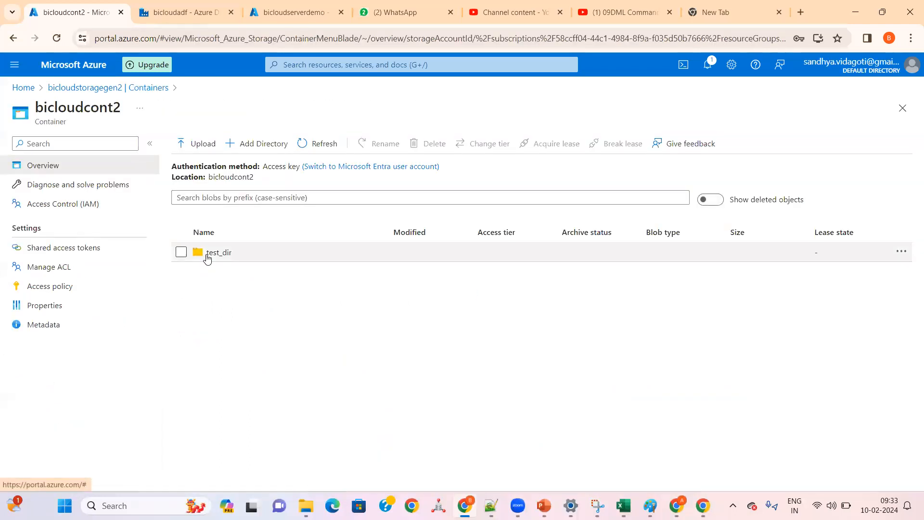
pyautogui.click(207, 255)
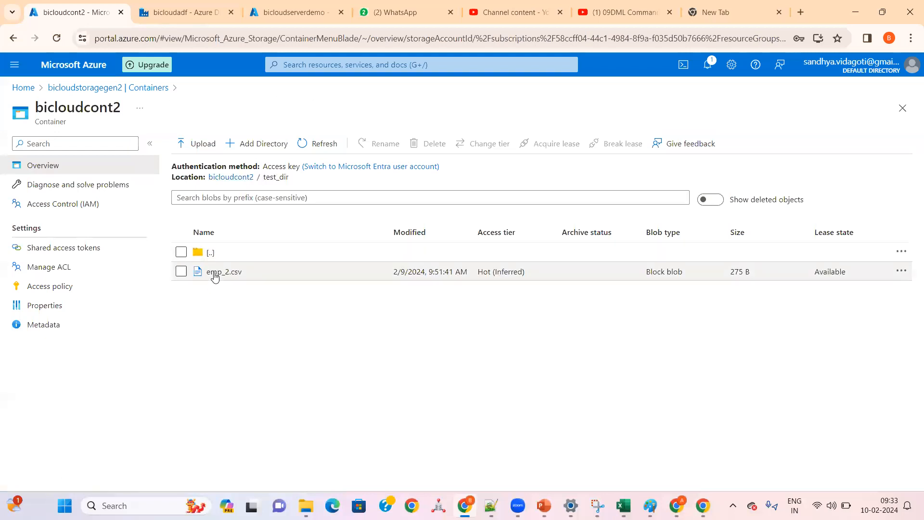
pyautogui.click(223, 272)
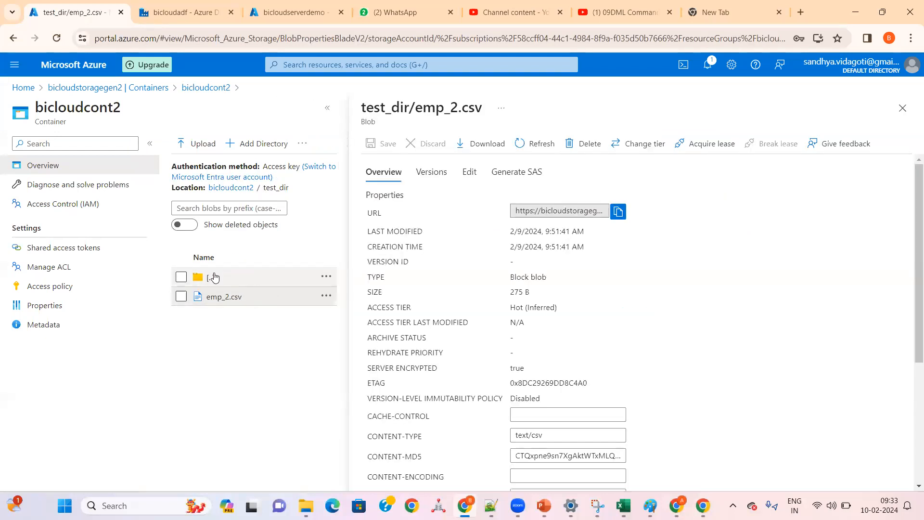
pyautogui.click(468, 174)
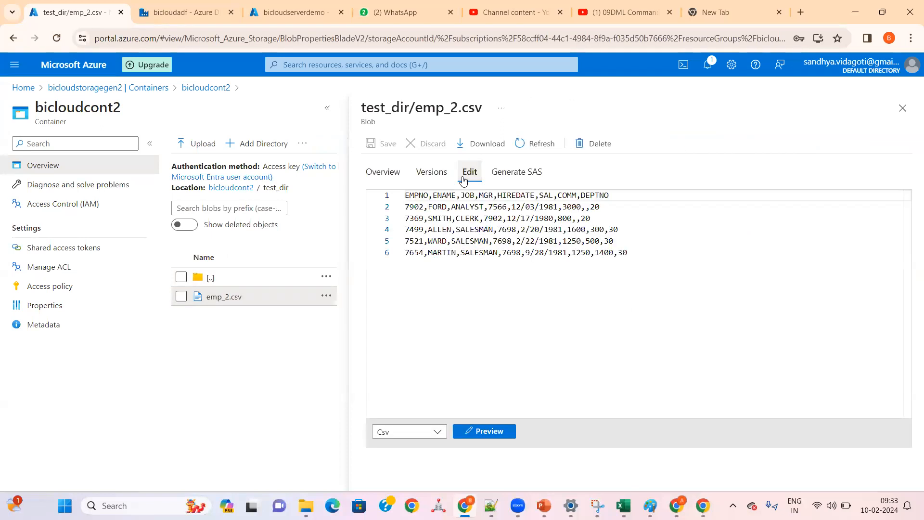
pyautogui.moveTo(612, 195); pyautogui.dragTo(384, 195)
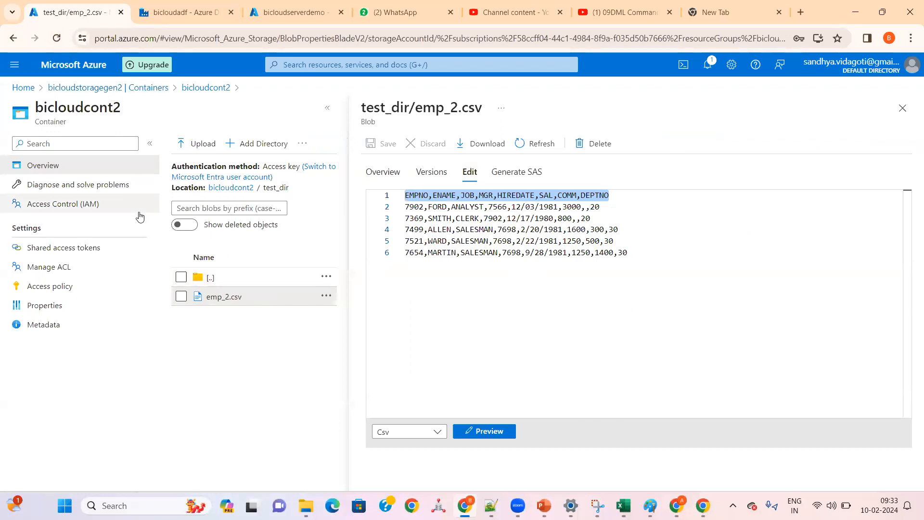
# Step: Close the emp_2.csv details in the portal and choose DelimitedText as the new dataset's format
pyautogui.click(192, 13)
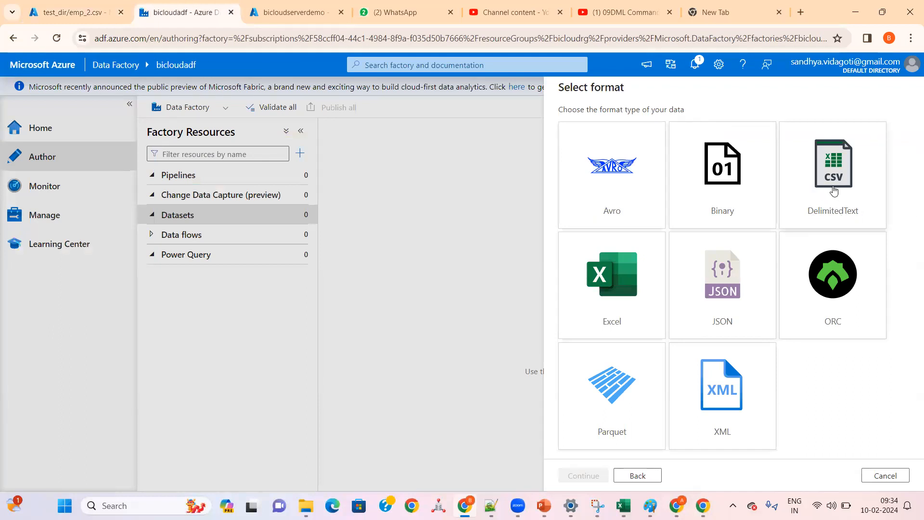
pyautogui.click(91, 12)
pyautogui.click(902, 108)
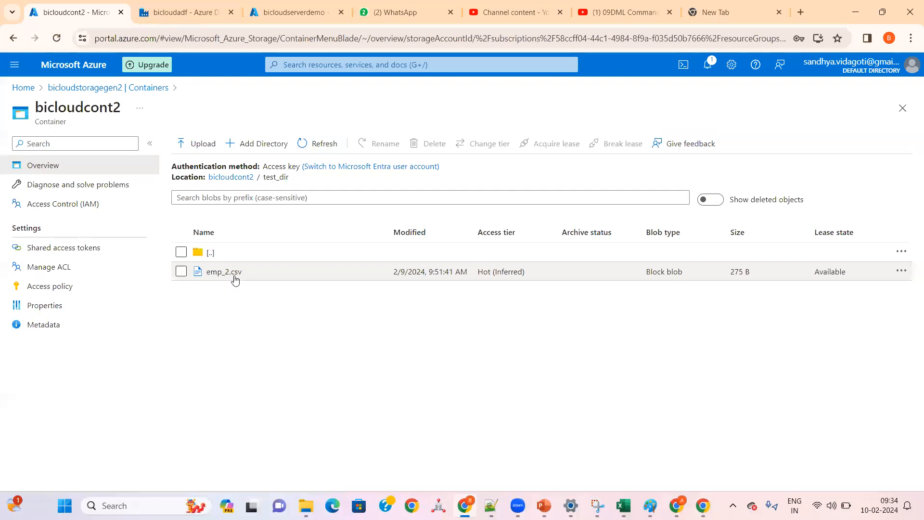
pyautogui.click(199, 20)
pyautogui.click(817, 201)
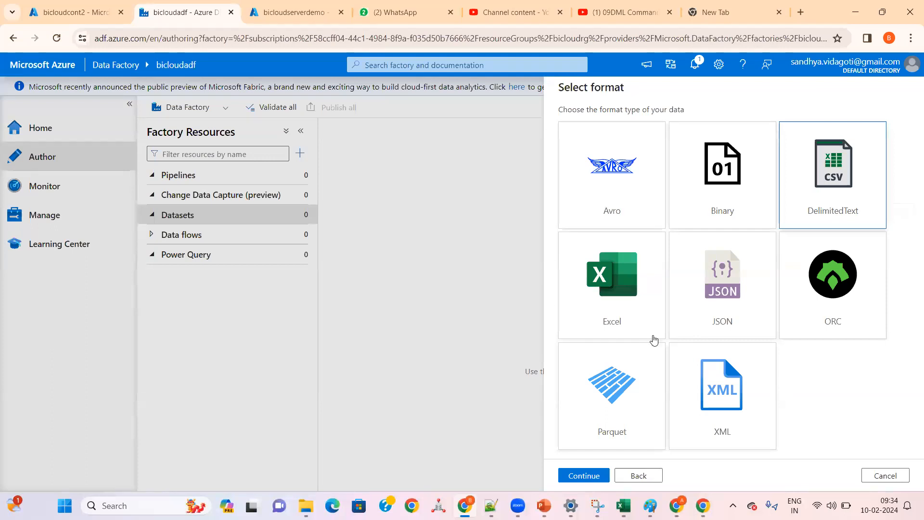
pyautogui.click(581, 474)
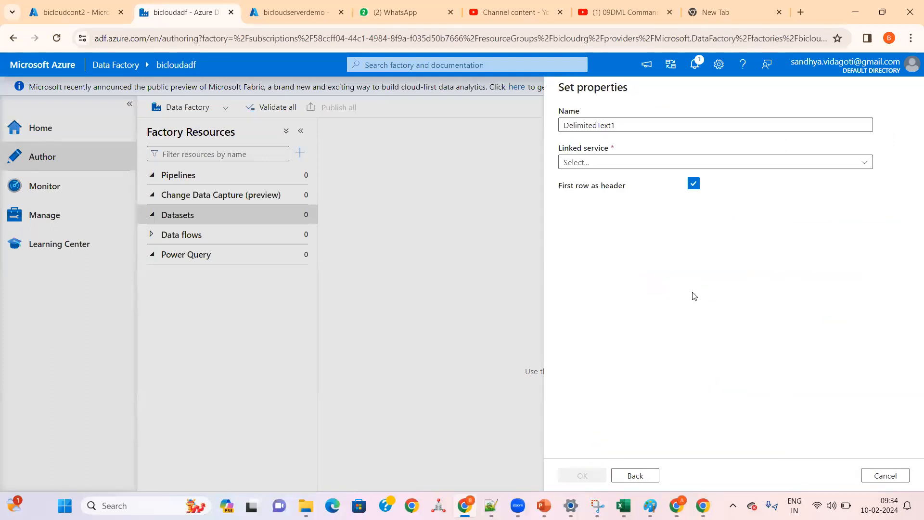
# Step: Name the dataset EMP_DS and assign it the ADLS_GEN2_LS linked service
pyautogui.doubleClick(608, 126)
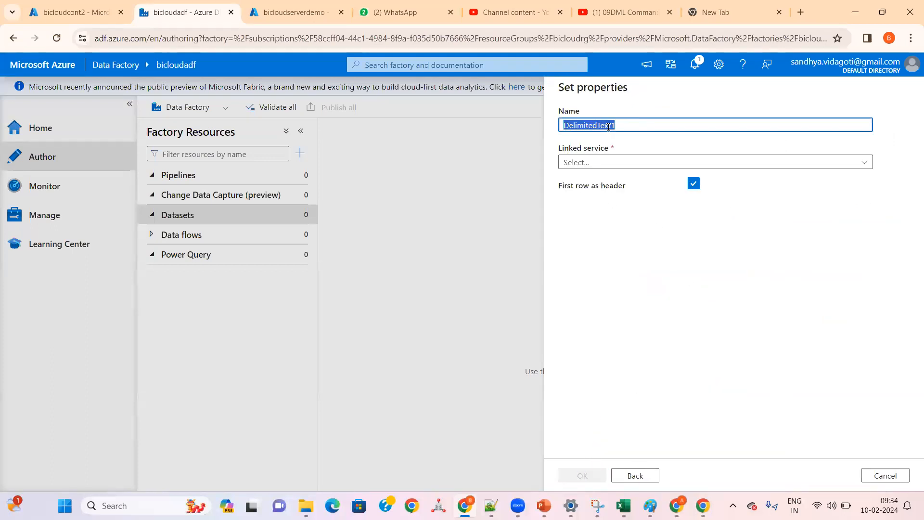
pyautogui.press('BackSpace')
pyautogui.write('EMP_DS')
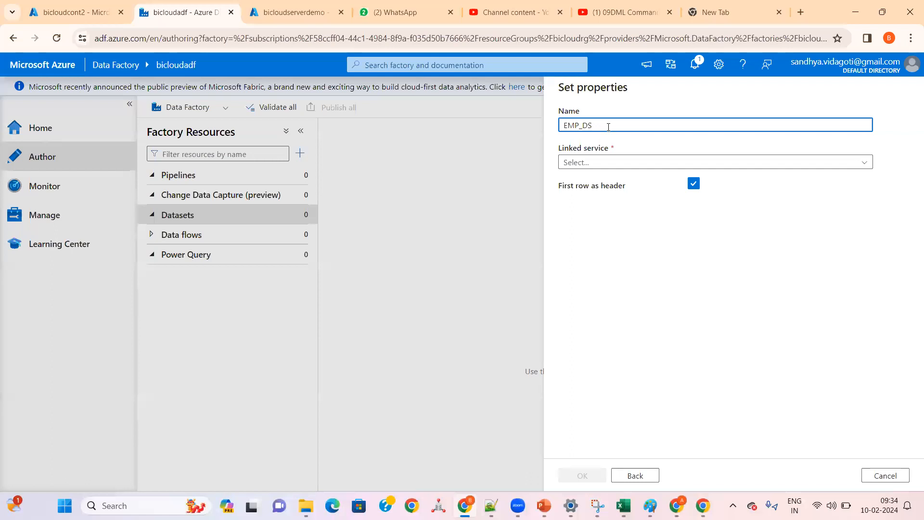
pyautogui.doubleClick(570, 127)
pyautogui.moveTo(584, 126); pyautogui.dragTo(593, 126)
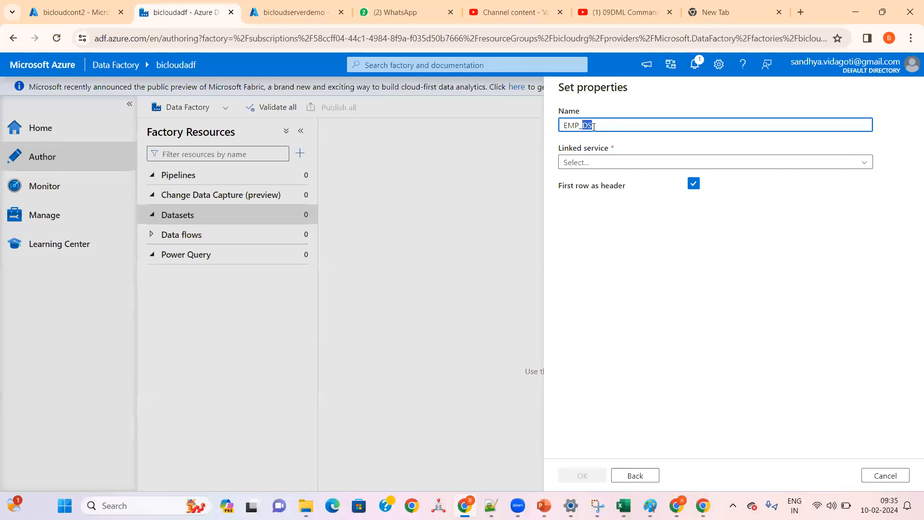
pyautogui.click(592, 163)
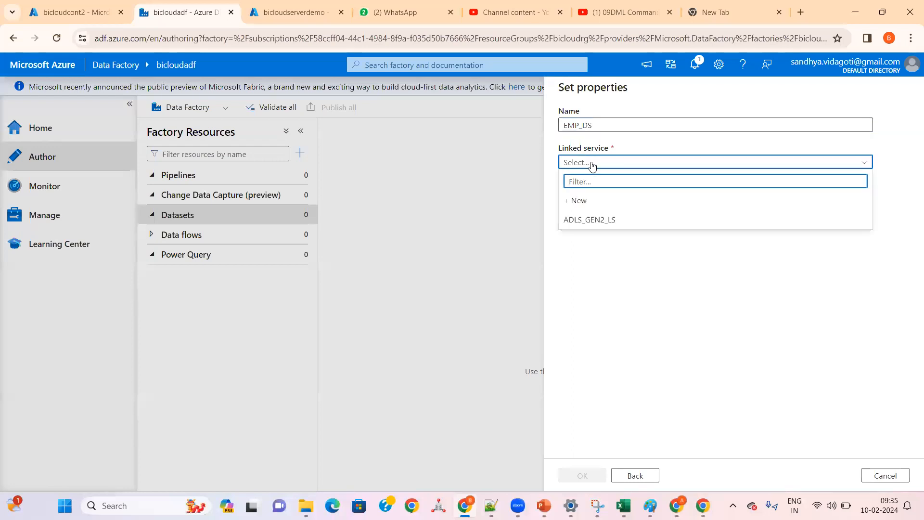
pyautogui.click(584, 220)
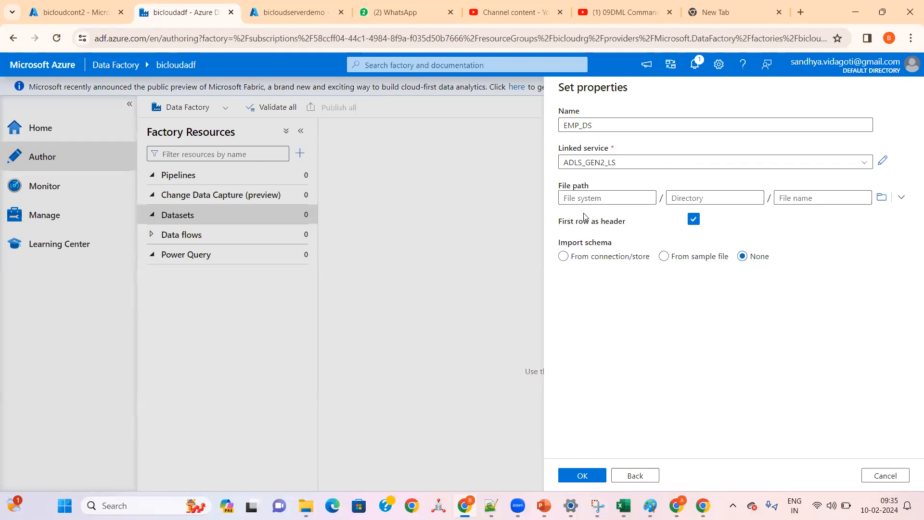
# Step: Browse the storage and set the dataset's file path to bicloudcont2/test_dir/emp_2.csv, checking the folder in the Azure portal
pyautogui.click(884, 201)
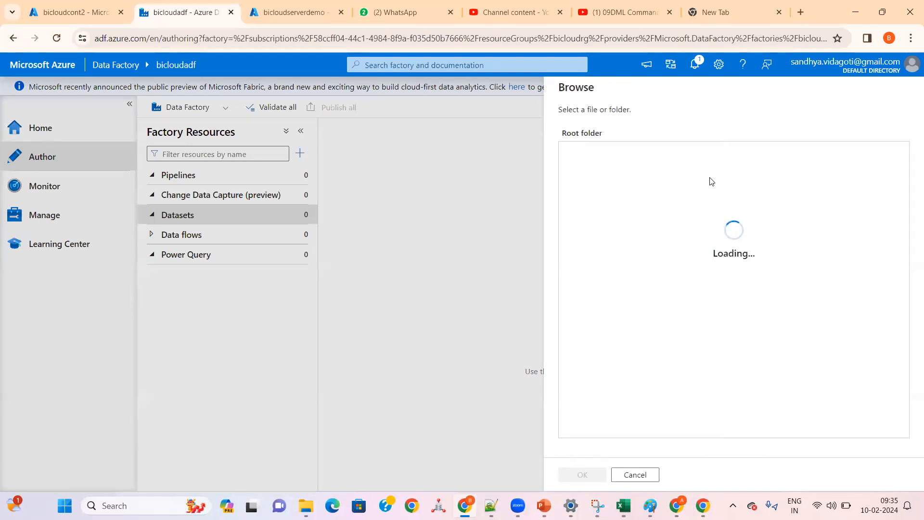
pyautogui.click(599, 153)
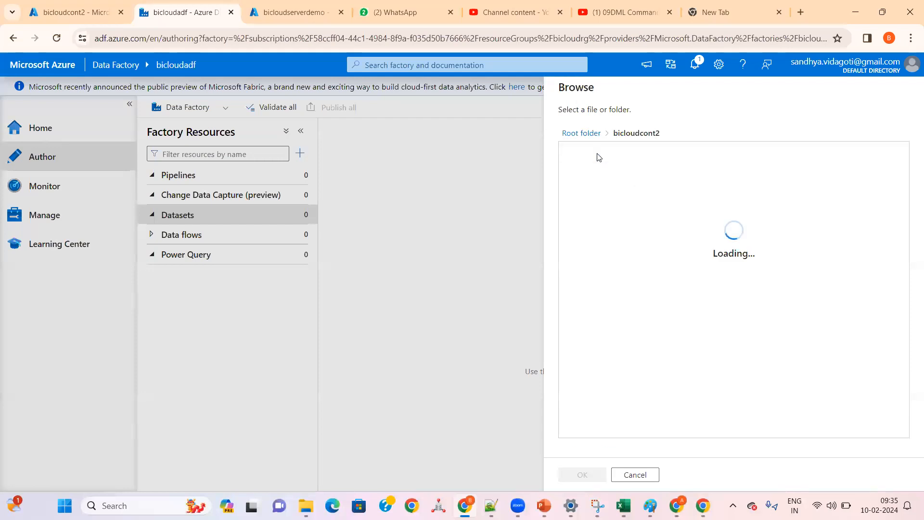
pyautogui.click(92, 13)
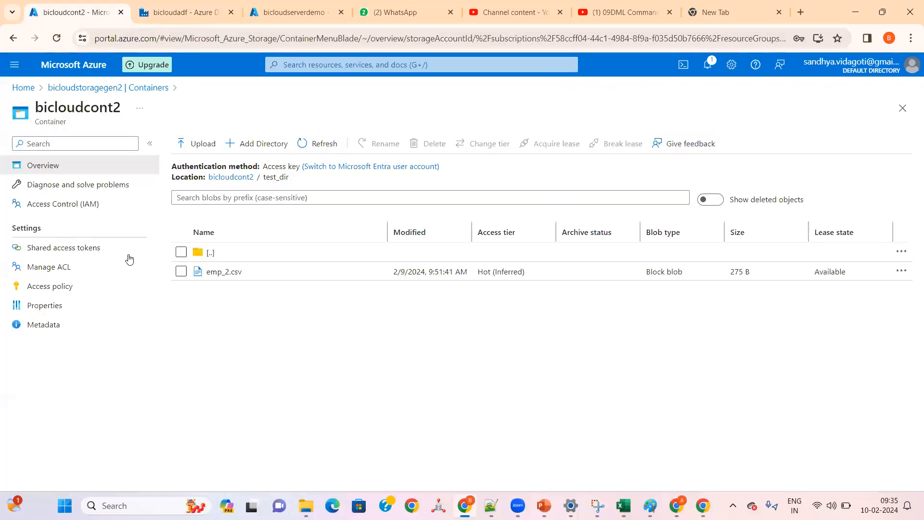
pyautogui.click(186, 14)
pyautogui.click(586, 153)
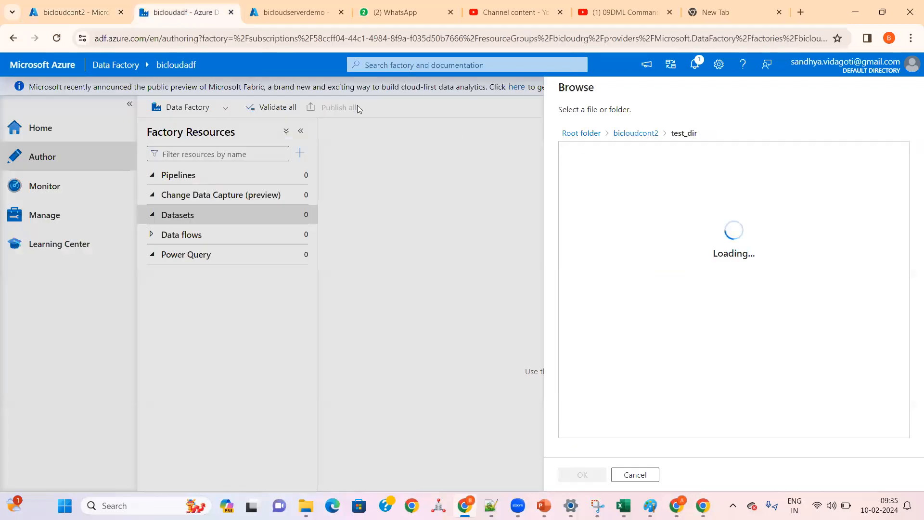
pyautogui.click(74, 13)
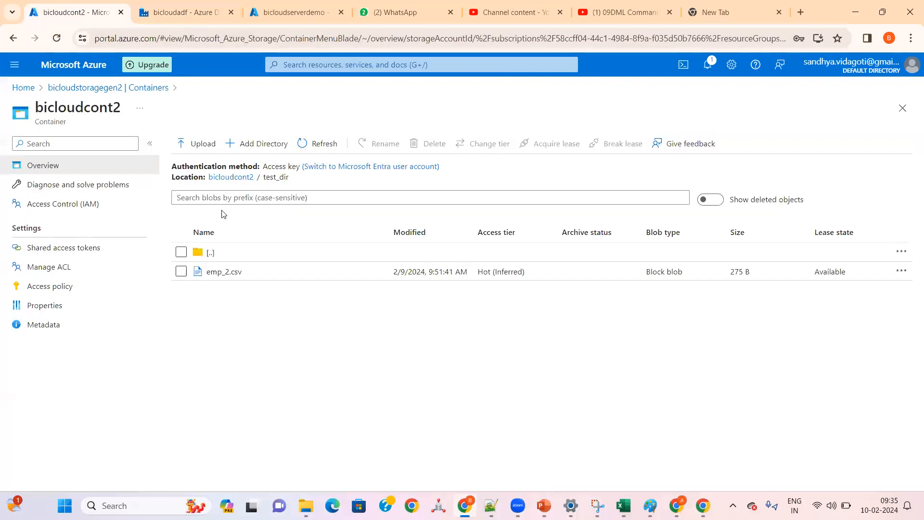
pyautogui.click(174, 19)
pyautogui.click(596, 153)
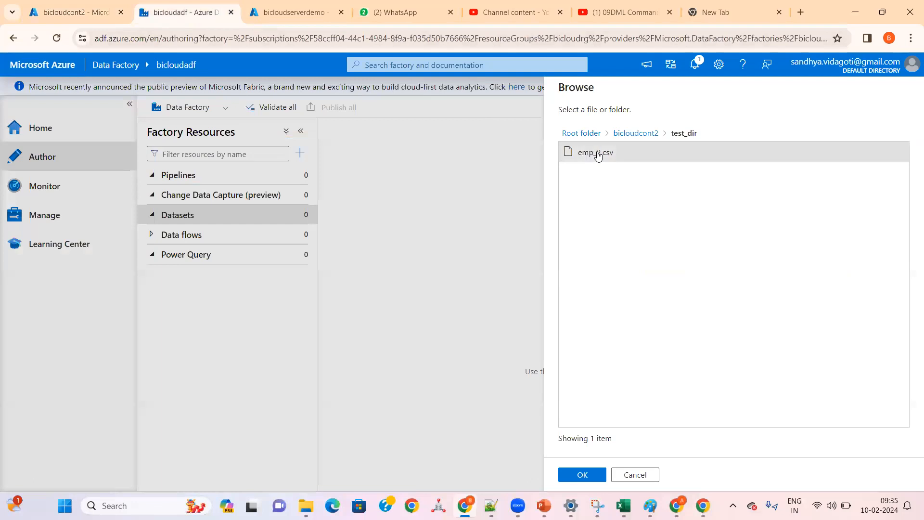
pyautogui.click(583, 474)
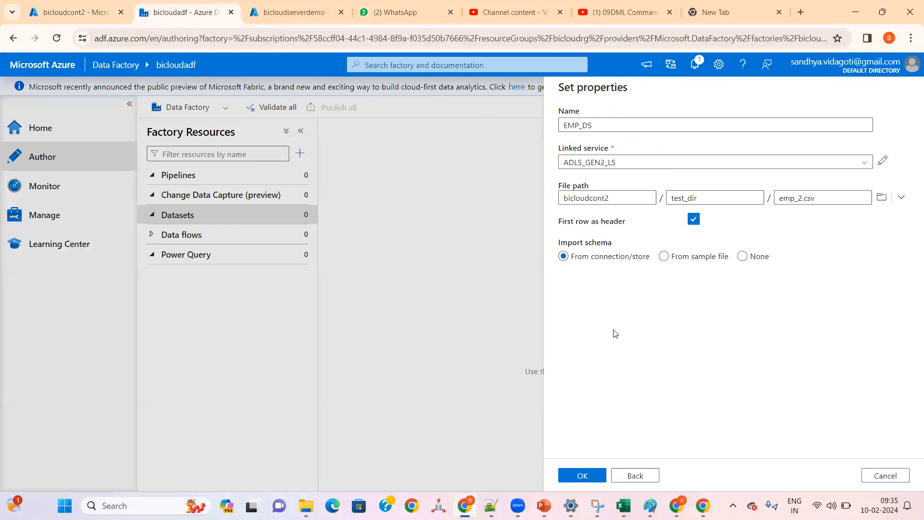
# Step: Review the file path parts, dismiss the energy saver notice and create EMP_DS with first row as header and schema from connection/store
pyautogui.click(824, 195)
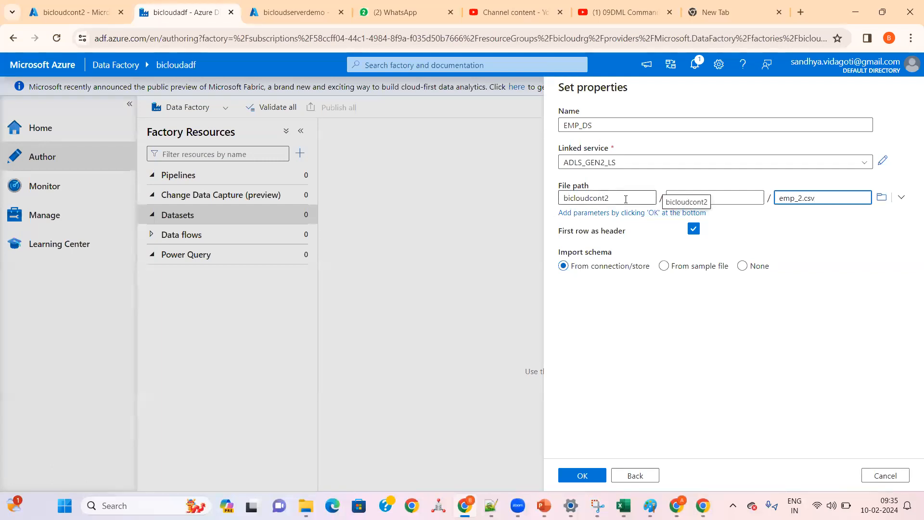
pyautogui.click(722, 196)
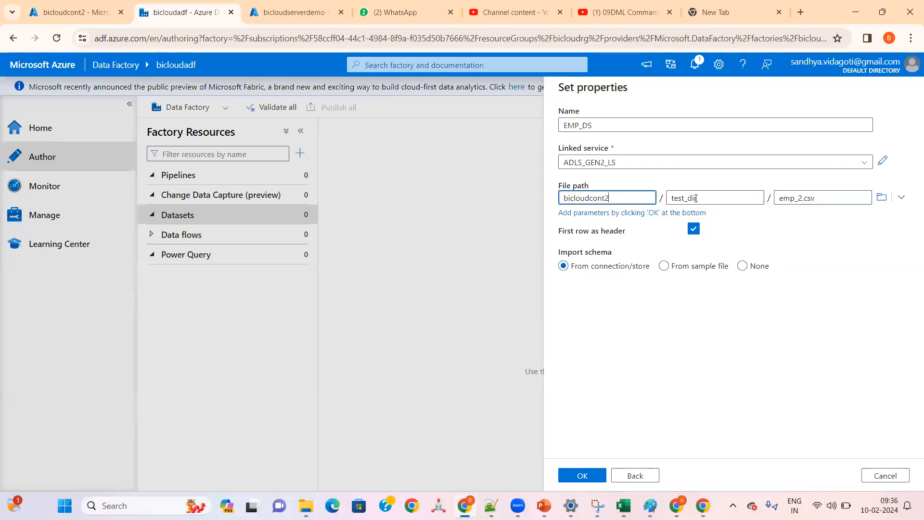
pyautogui.click(832, 198)
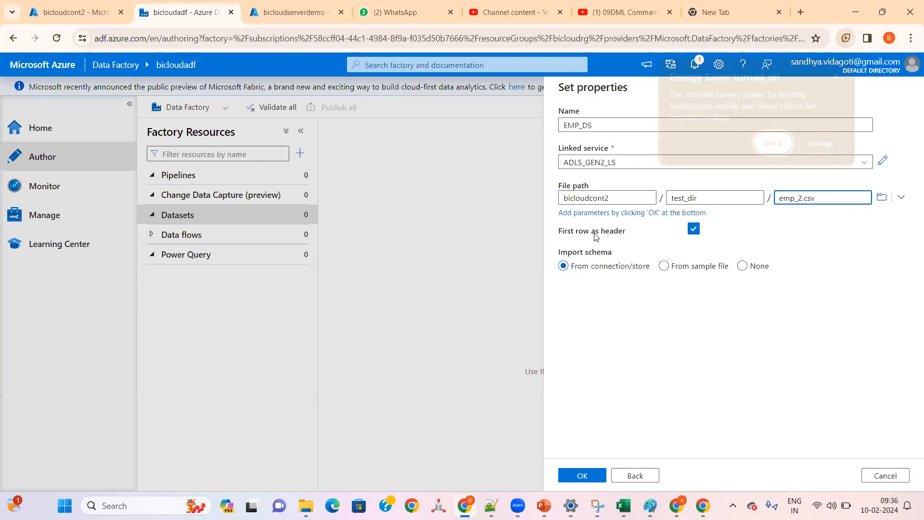
pyautogui.click(763, 152)
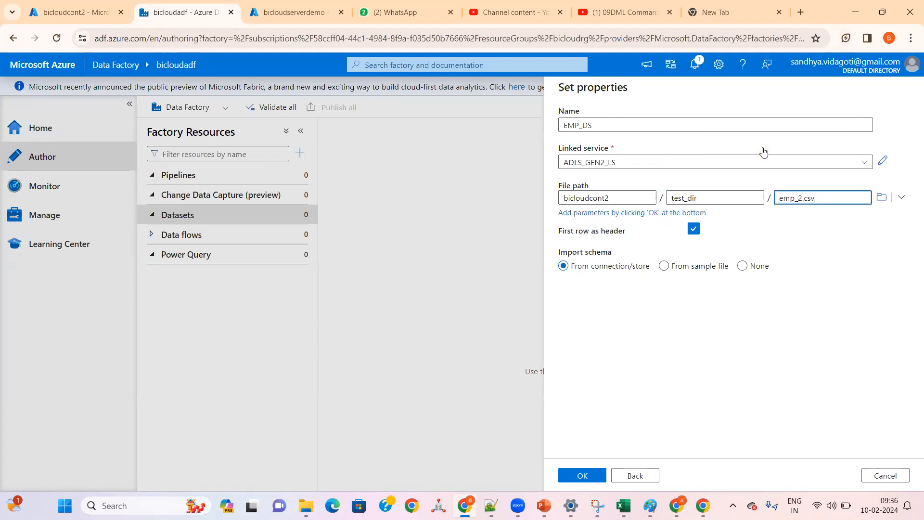
pyautogui.click(599, 475)
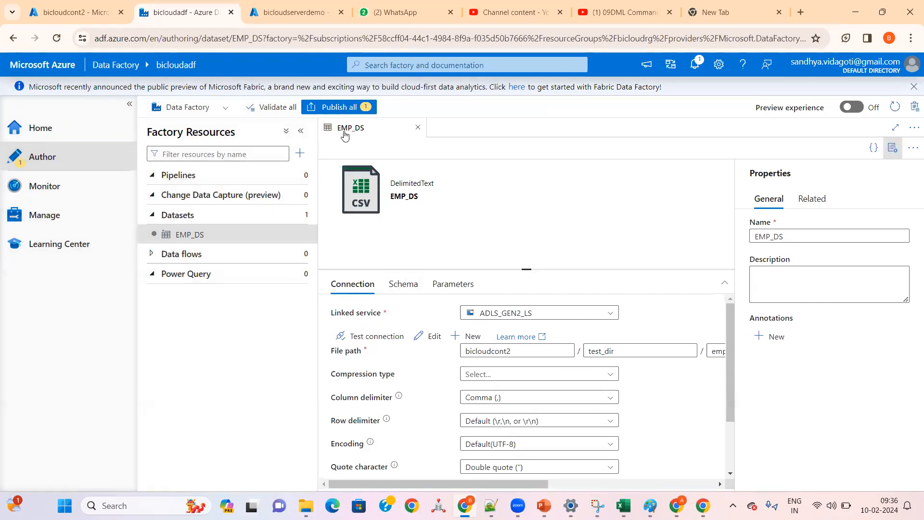
# Step: Select the EMP_DS dataset, check its name in the general properties and hide those properties
pyautogui.click(200, 240)
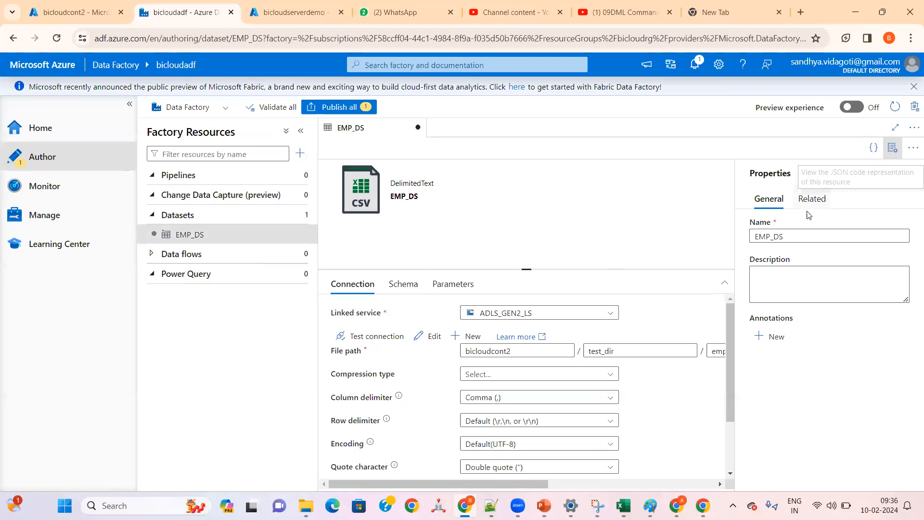
pyautogui.doubleClick(785, 232)
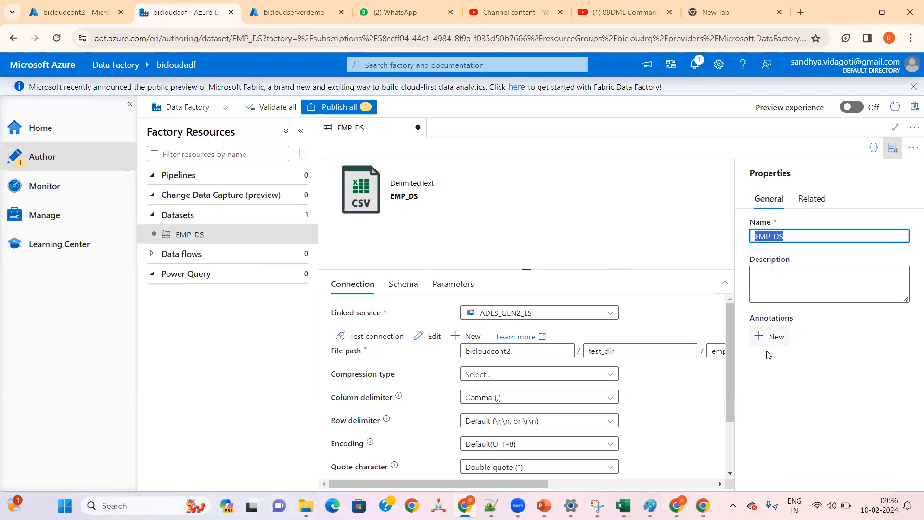
pyautogui.click(893, 147)
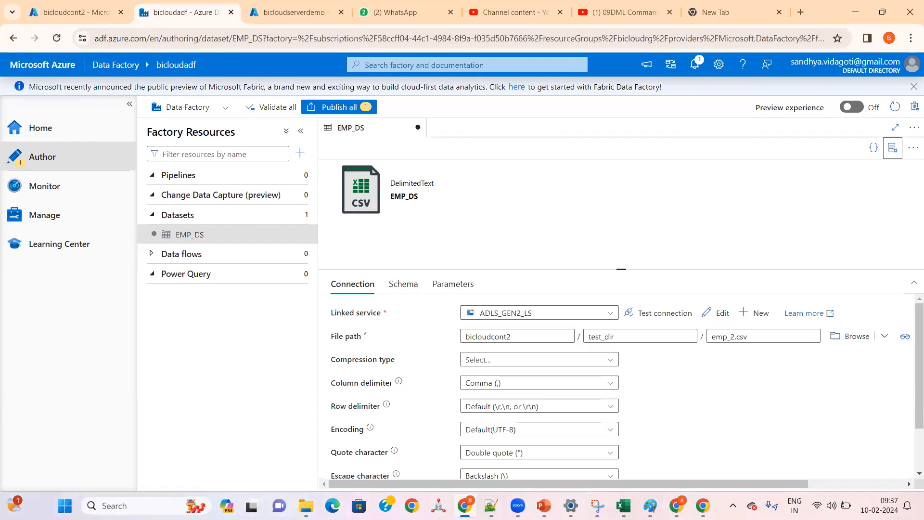
# Step: Examine EMP_DS's connection settings, including the compression type options, delimiters, encoding, quote and escape characters, and header option
pyautogui.click(522, 365)
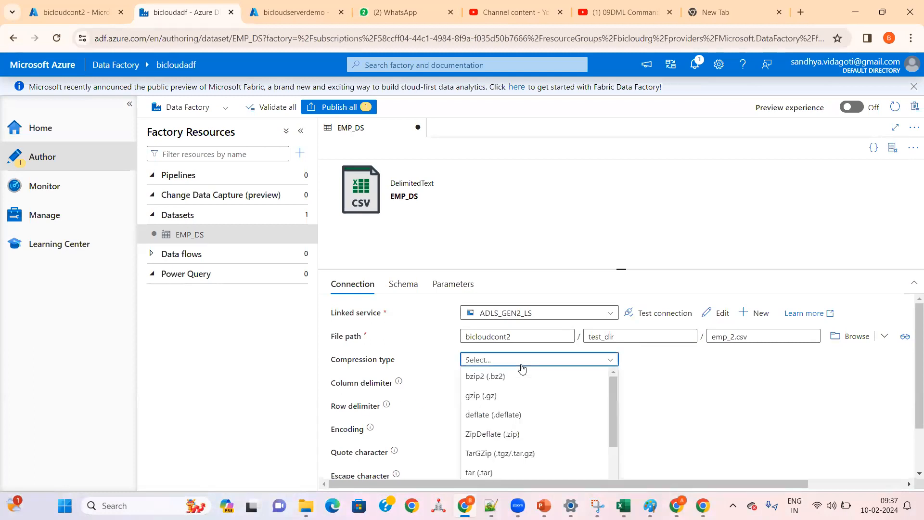
pyautogui.click(522, 364)
pyautogui.click(666, 377)
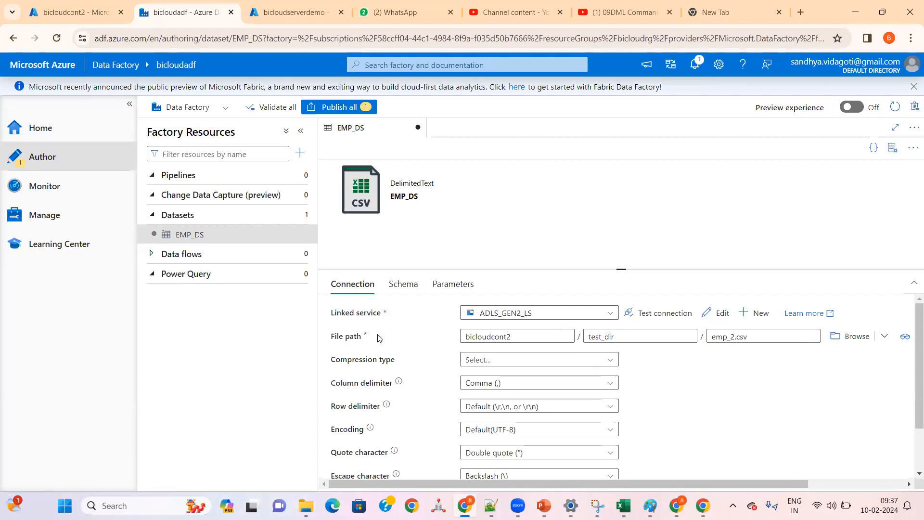
pyautogui.click(463, 364)
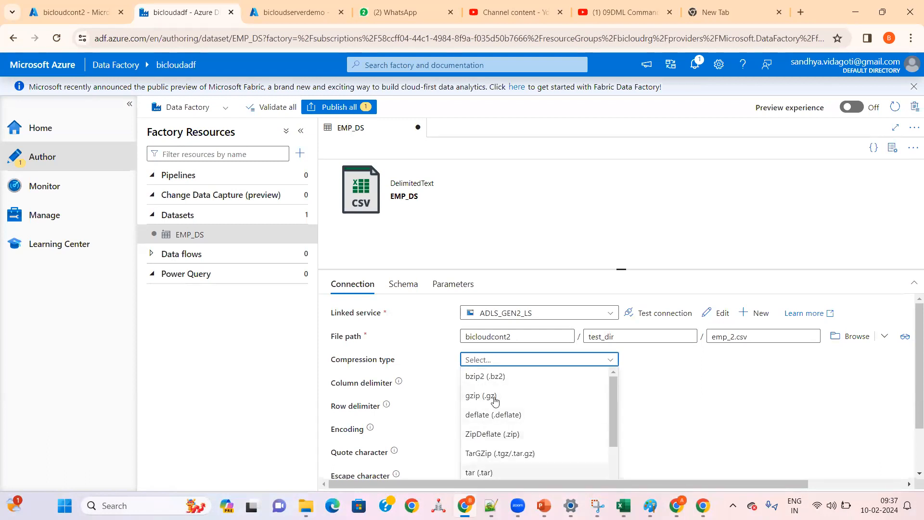
pyautogui.click(664, 406)
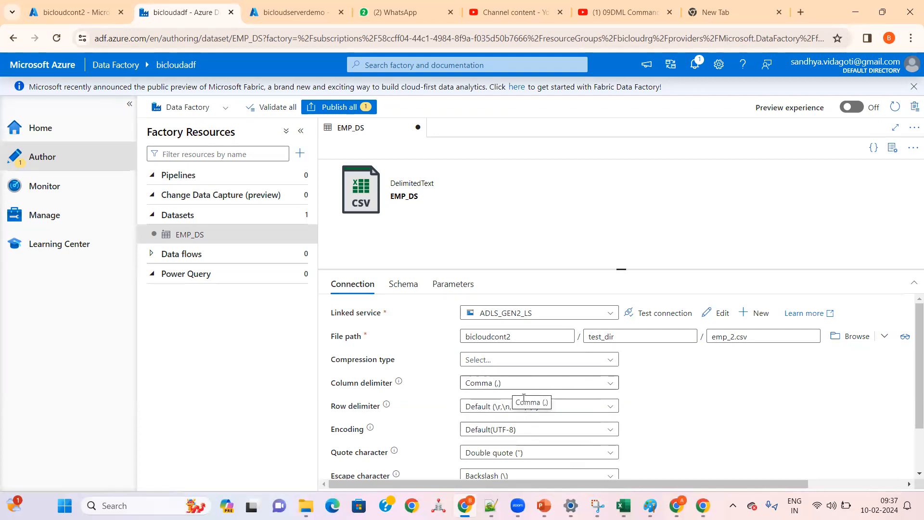
pyautogui.scroll(-2, 625, 417)
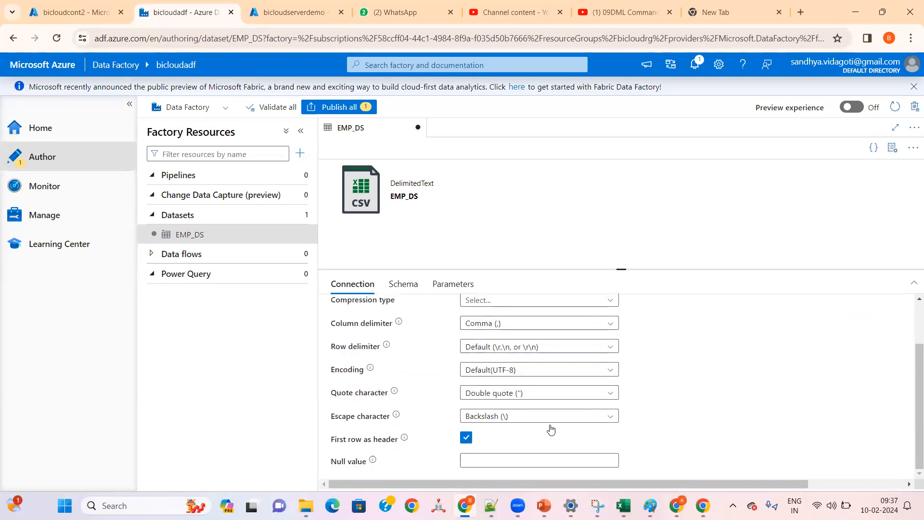
pyautogui.scroll(2, 572, 416)
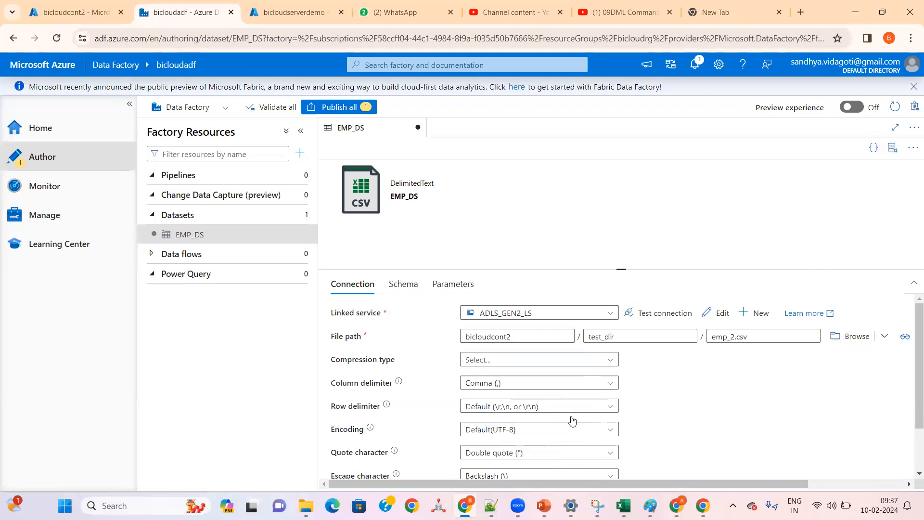
# Step: Examine the column names and types in EMP_DS's schema and look at the dataset's parameters
pyautogui.click(408, 288)
pyautogui.click(356, 286)
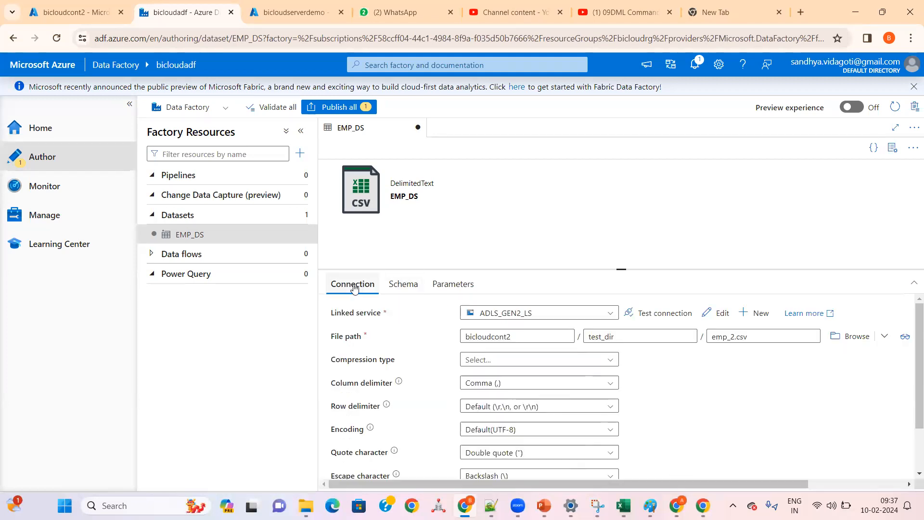
pyautogui.click(400, 286)
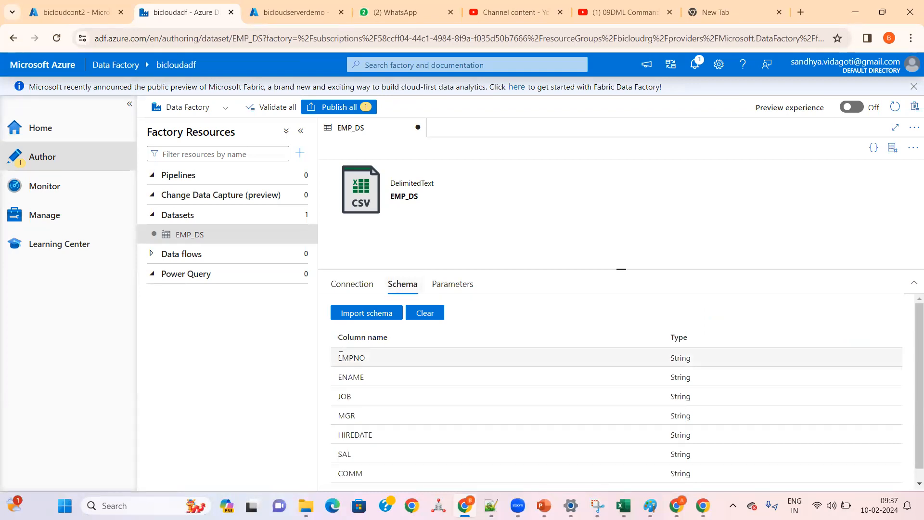
pyautogui.moveTo(340, 355); pyautogui.dragTo(369, 449)
pyautogui.scroll(-1, 397, 395)
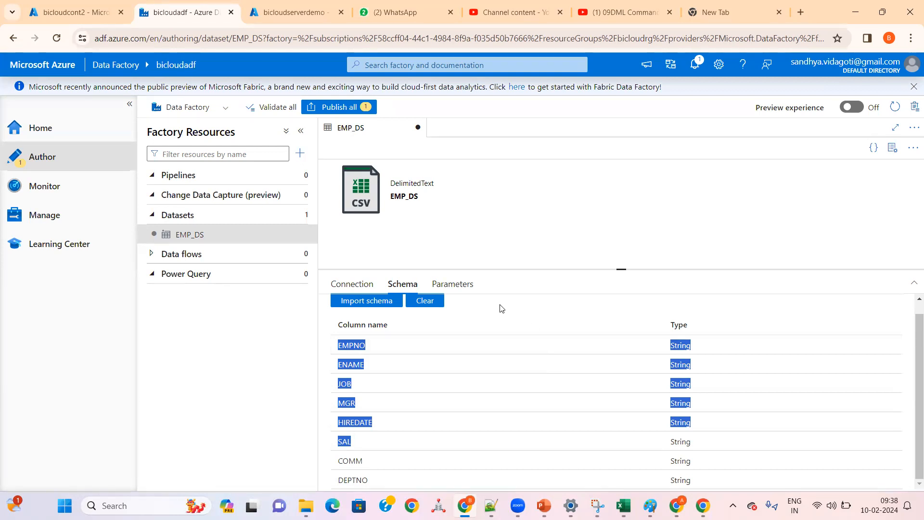
pyautogui.click(478, 318)
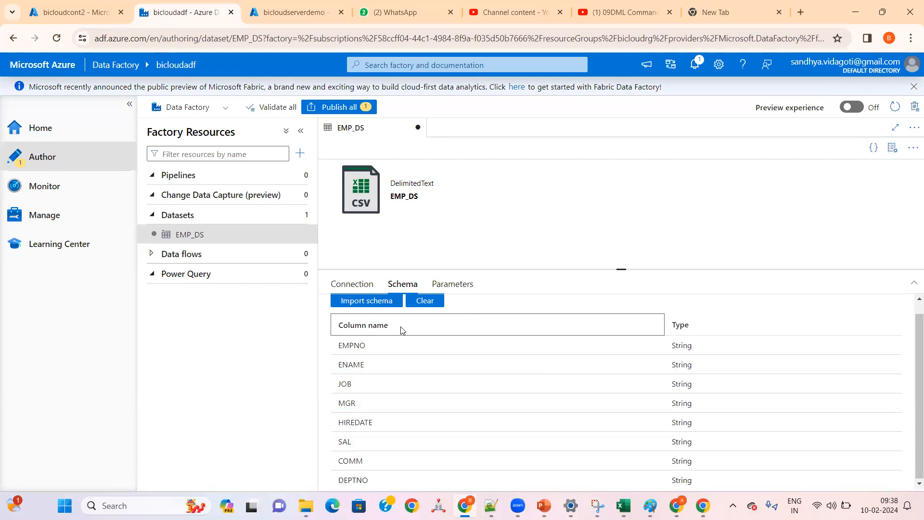
pyautogui.click(396, 288)
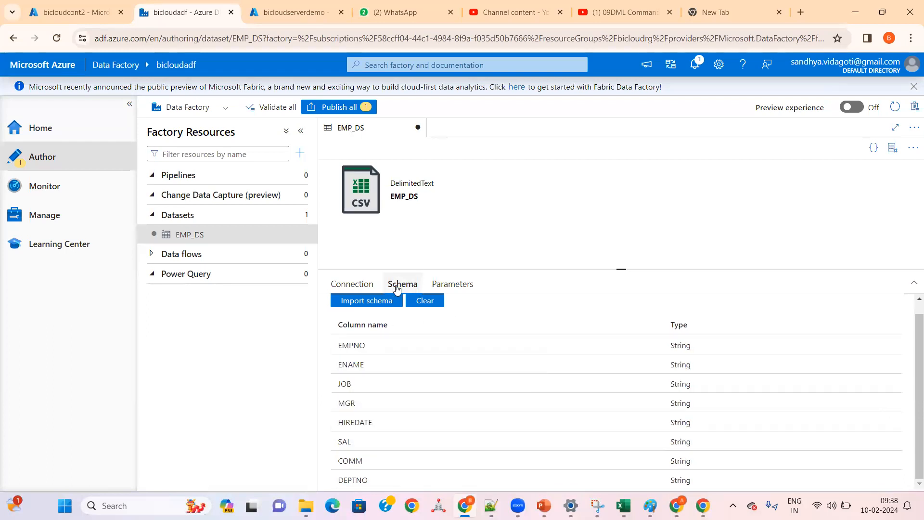
pyautogui.click(441, 285)
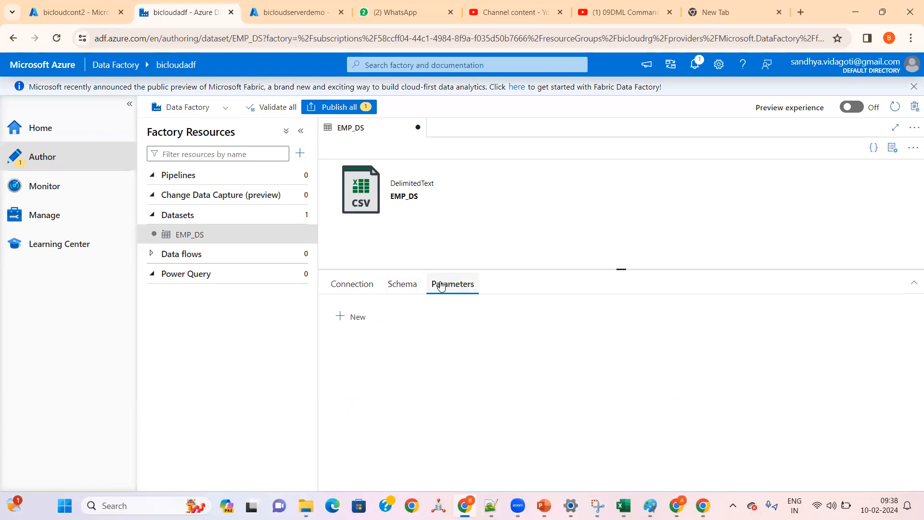
pyautogui.click(402, 284)
pyautogui.click(449, 284)
# Step: Test EMP_DS's ADLS_GEN2_LS connection and check the bicloudcont2 container's test_dir folder in the Azure portal
pyautogui.click(353, 285)
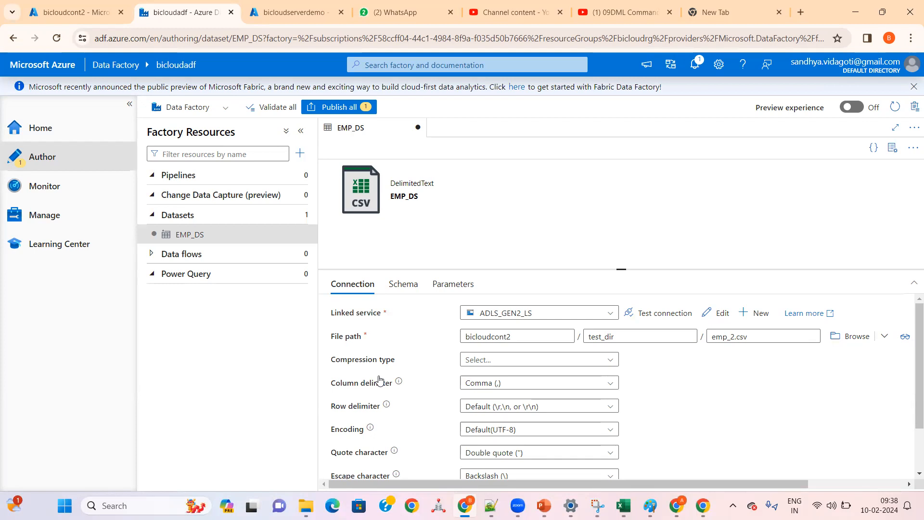
pyautogui.click(647, 316)
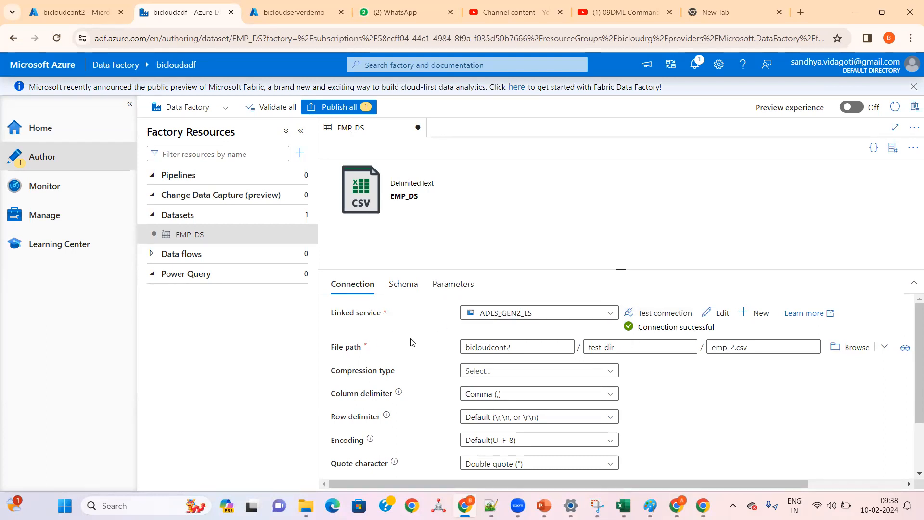
pyautogui.click(88, 14)
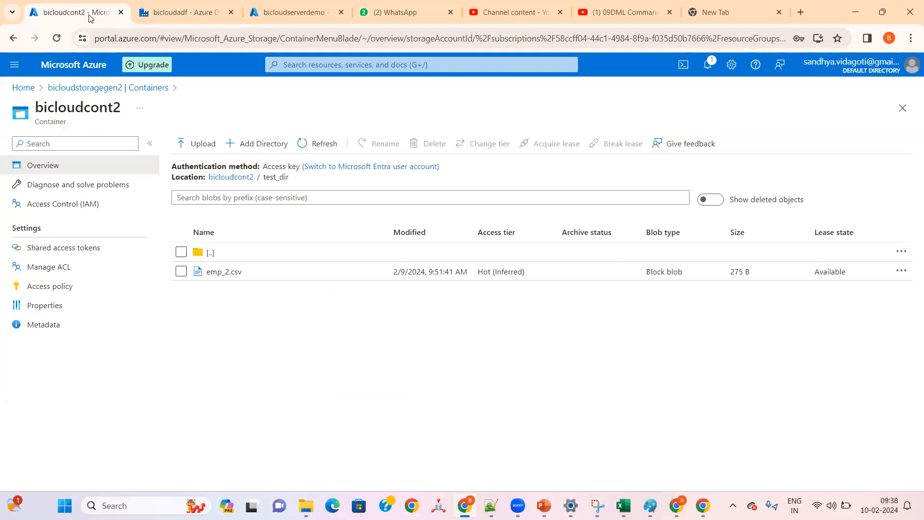
pyautogui.click(189, 11)
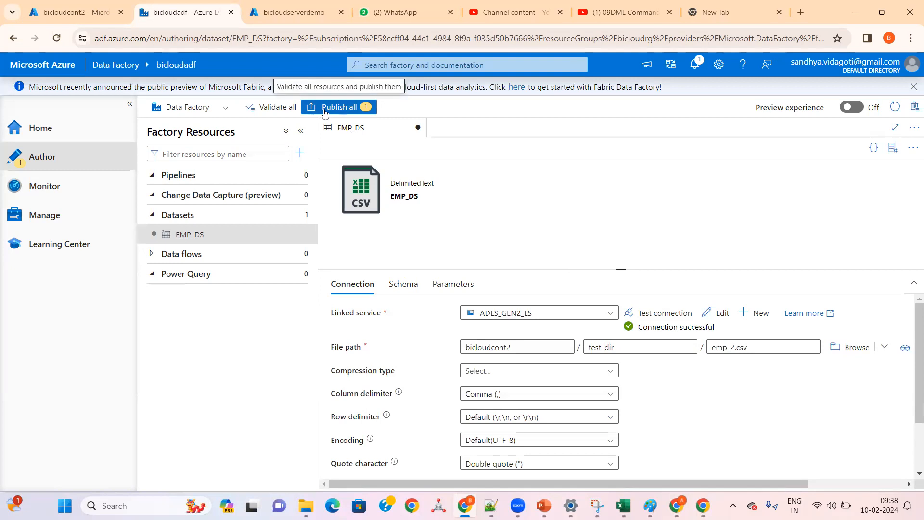
# Step: Validate all factory resources, publish the new EMP_DS dataset and dismiss the publishing notification
pyautogui.click(277, 110)
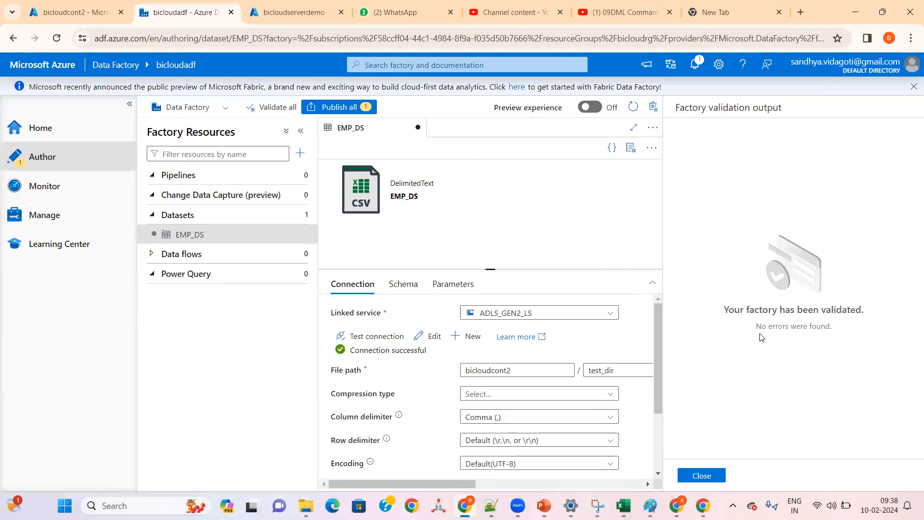
pyautogui.click(701, 475)
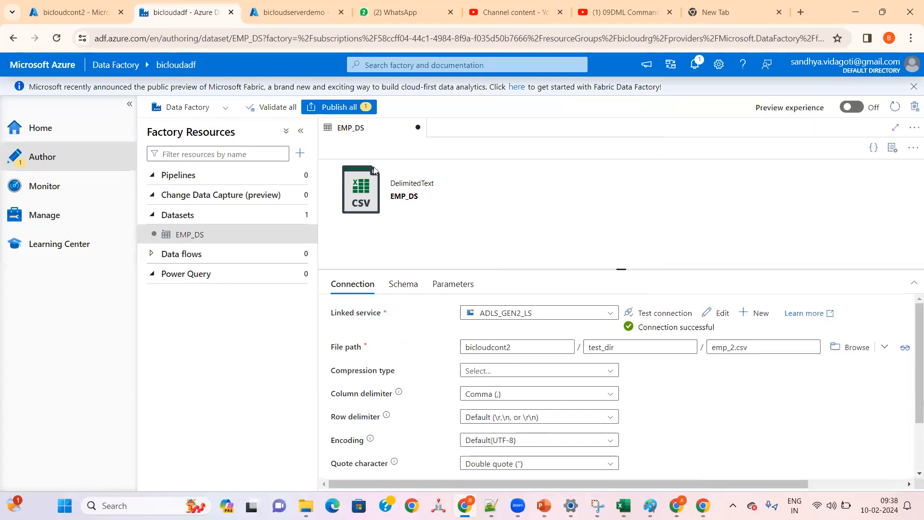
pyautogui.click(341, 109)
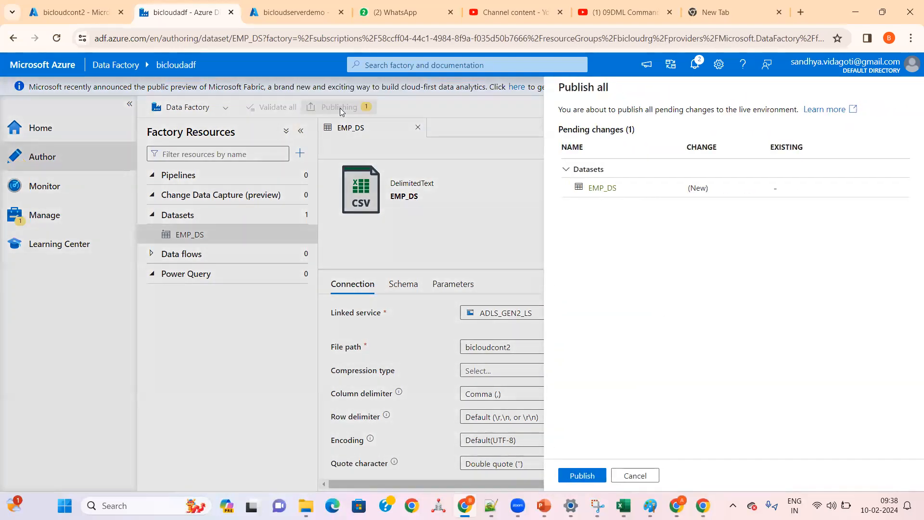
pyautogui.click(581, 475)
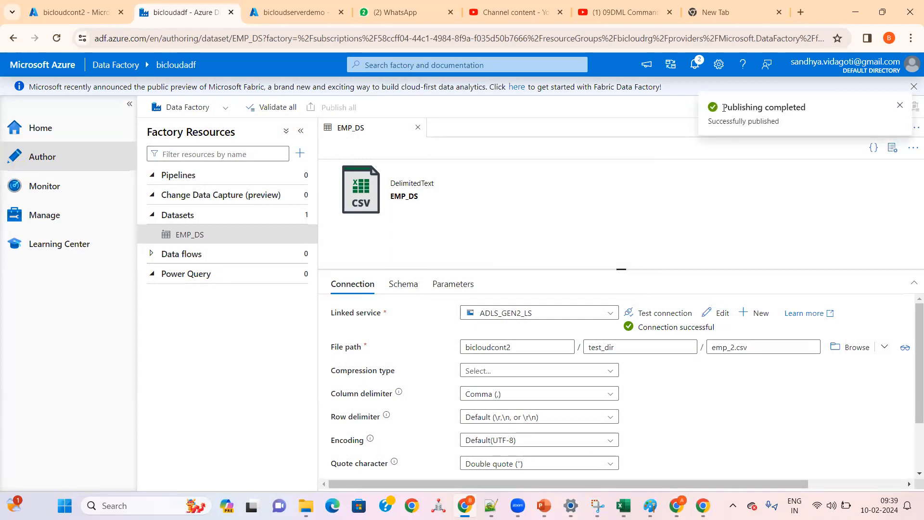
pyautogui.click(900, 105)
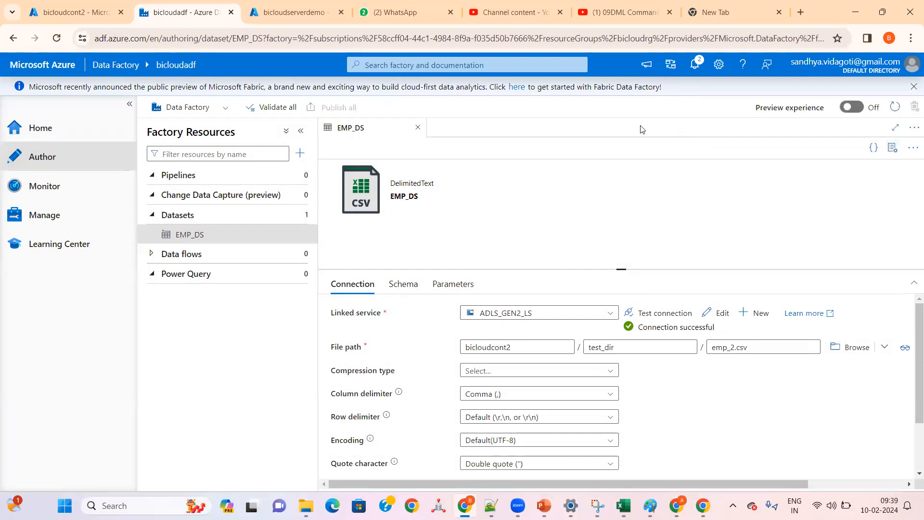
# Step: Close the EMP_DS dataset, switch to Paint and finish editing the "LS >>" label under ADF in the flow diagram
pyautogui.click(418, 128)
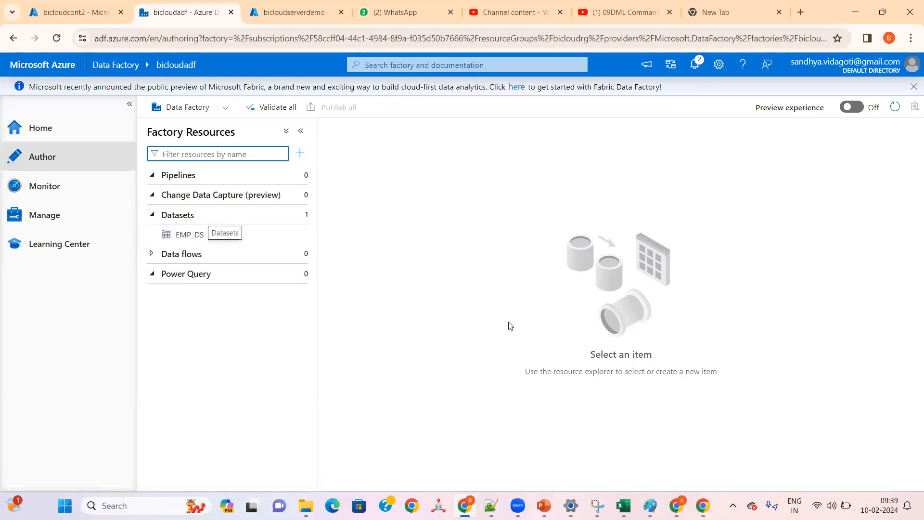
pyautogui.click(650, 505)
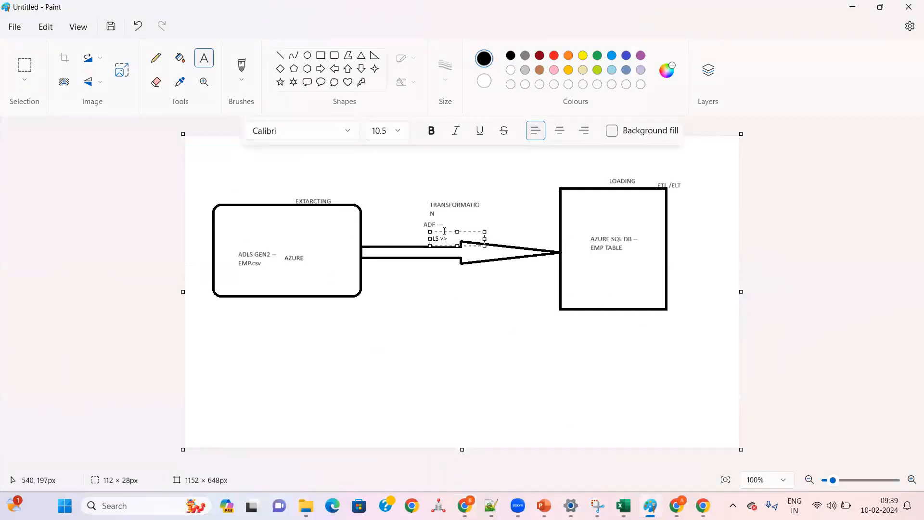
pyautogui.click(407, 321)
# Step: Switch to Notepad++ and add "LINKED CREATED FOR ADLS GEN2 --" below "ADF Portal walkthrough" in the new 9 notes
pyautogui.click(490, 505)
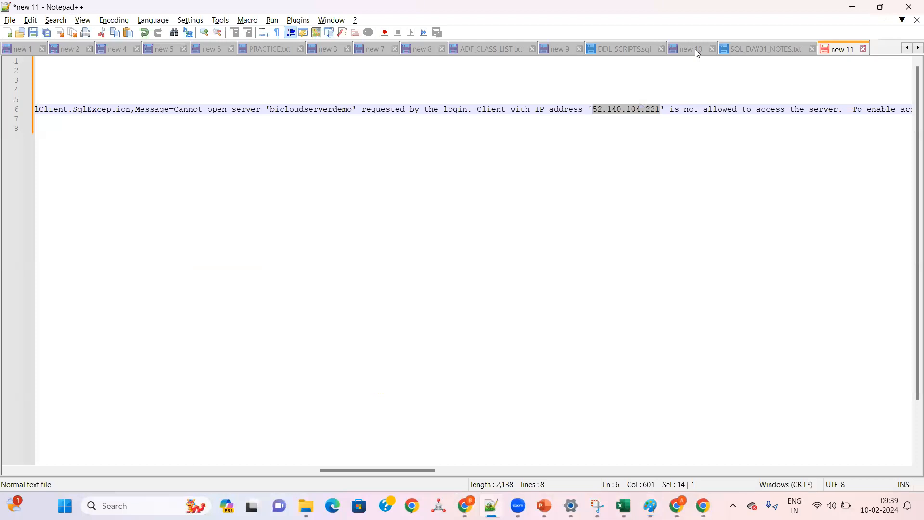
pyautogui.click(695, 49)
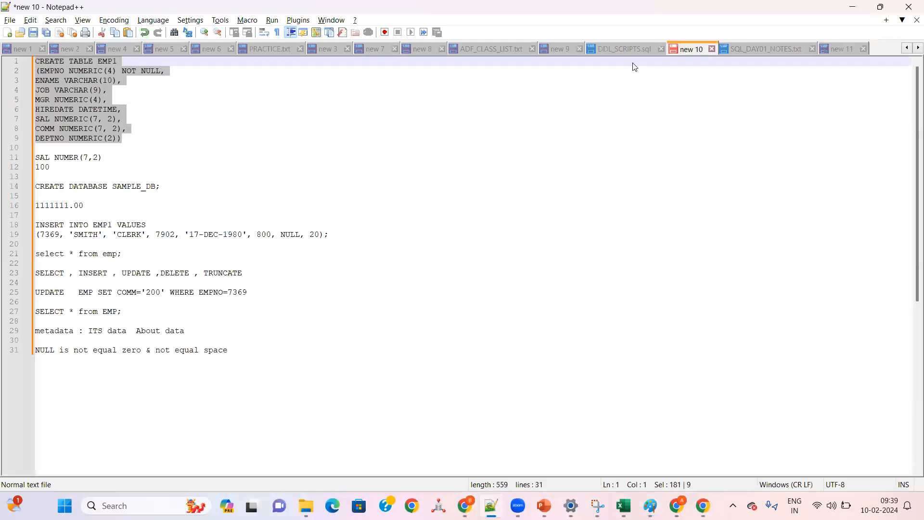
pyautogui.click(555, 50)
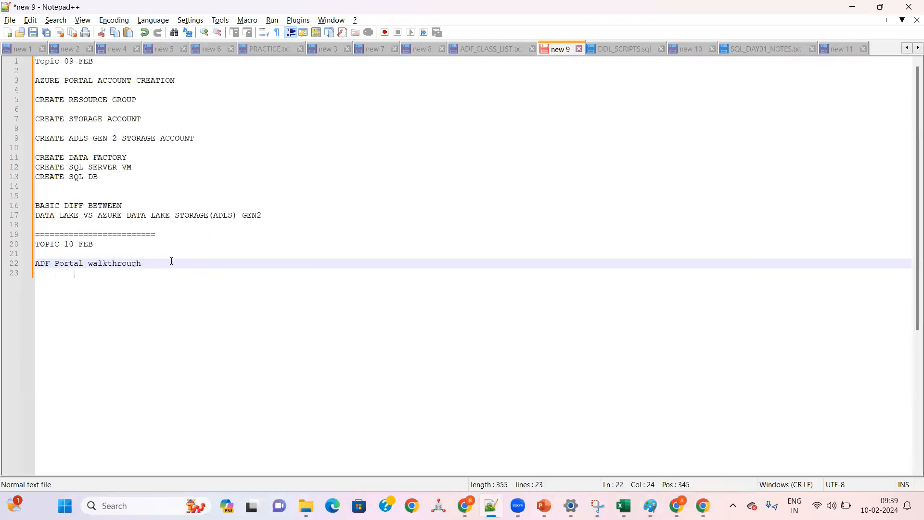
pyautogui.press('Return')
pyautogui.press('Return')
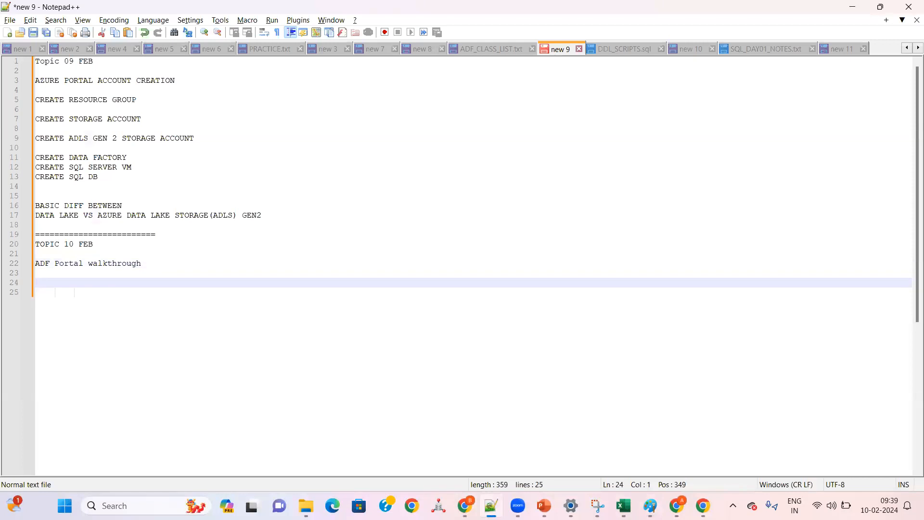
pyautogui.write('LINKED CREATED FOR')
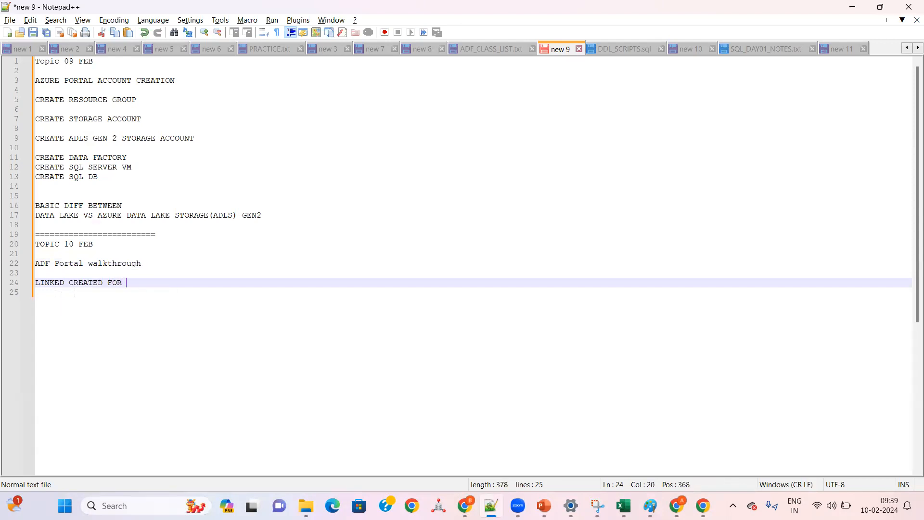
pyautogui.write('AD')
pyautogui.press('BackSpace')
pyautogui.write('DLS ')
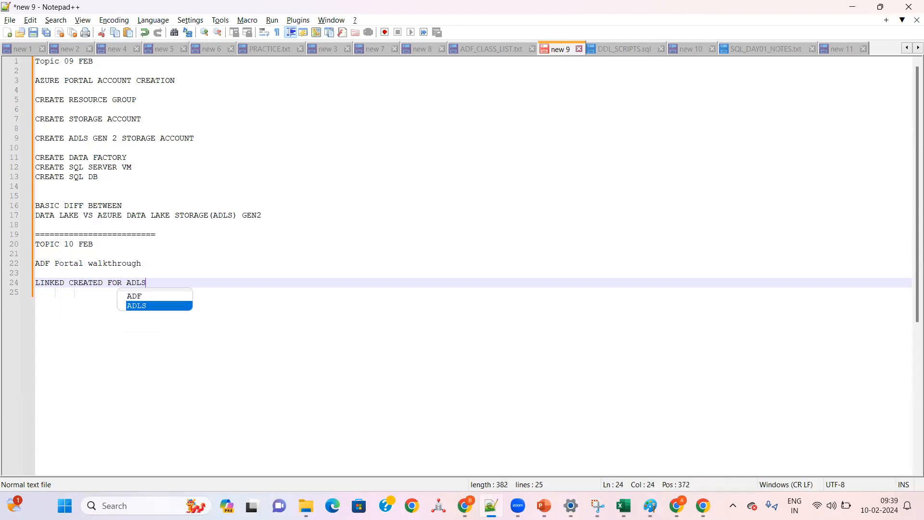
pyautogui.write('GEN2 --')
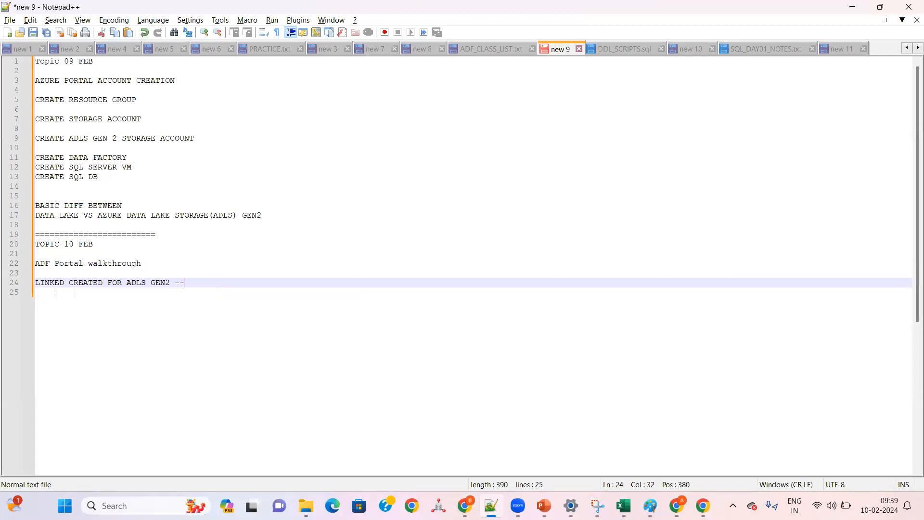
pyautogui.press('Return')
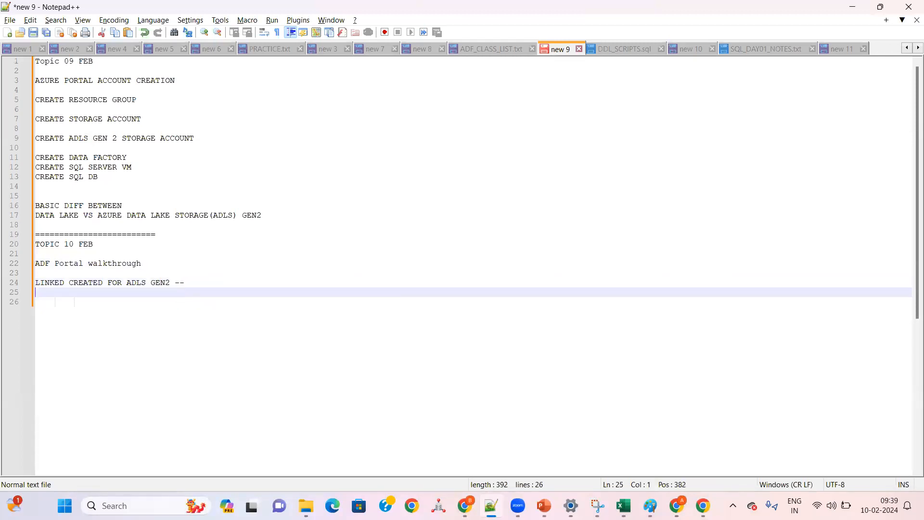
# Step: Insert the heading "STEP 01:" above the "LINKED CREATED FOR ADLS GEN2 --" line
pyautogui.press('Up')
pyautogui.press('Return')
pyautogui.press('Up')
pyautogui.write('STEP 02')
pyautogui.press('BackSpace')
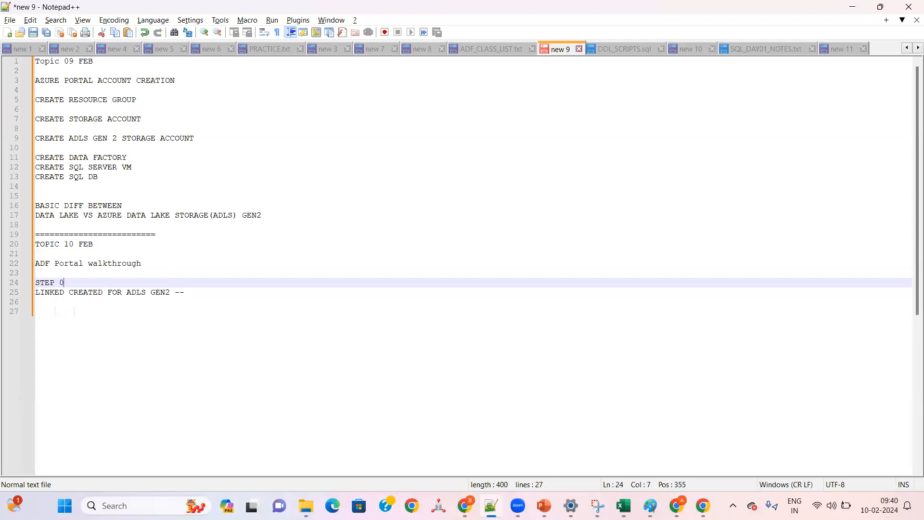
pyautogui.write('1:')
# Step: Add the heading "STEP 02:" below the first step with the line "CREATE DATA SET FOR ADLS GEN EMP.csv" under it
pyautogui.press('Down')
pyautogui.press('Down')
pyautogui.press('Return')
pyautogui.write('STEP')
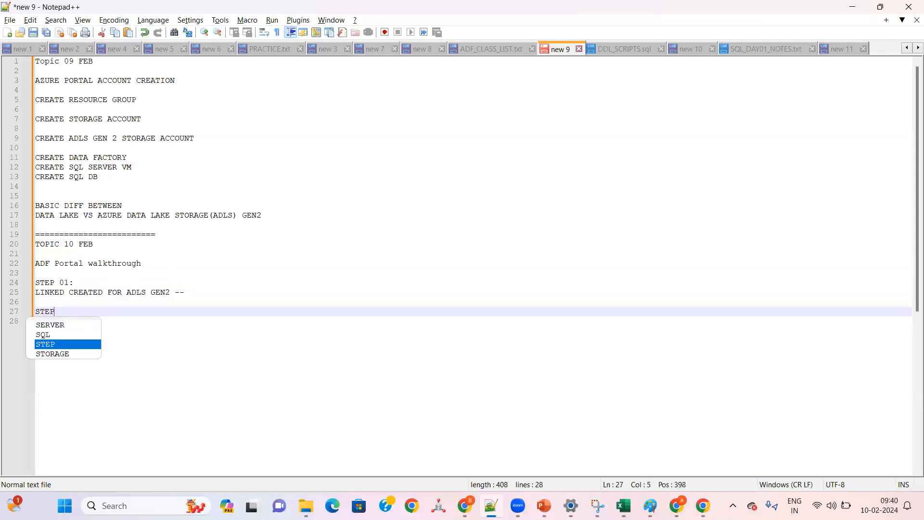
pyautogui.write(' -02')
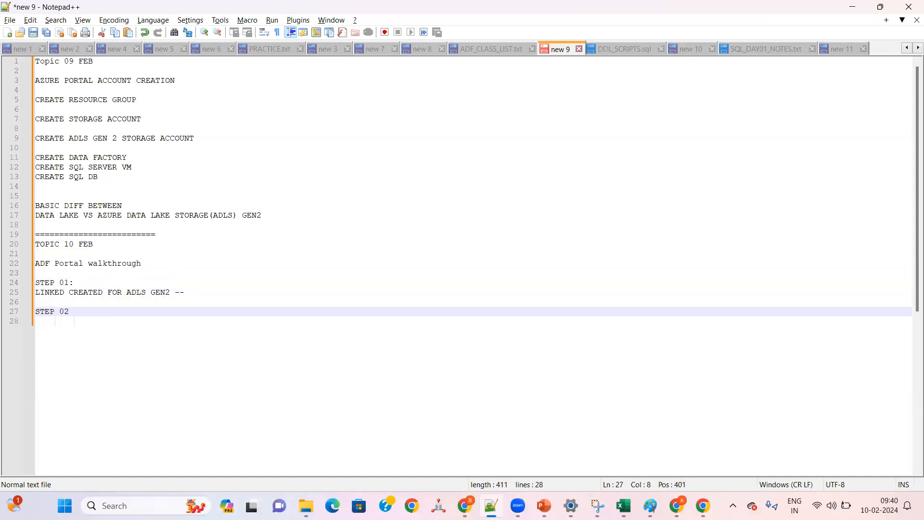
pyautogui.write(':')
pyautogui.press('Return')
pyautogui.write('CREATE VDATA')
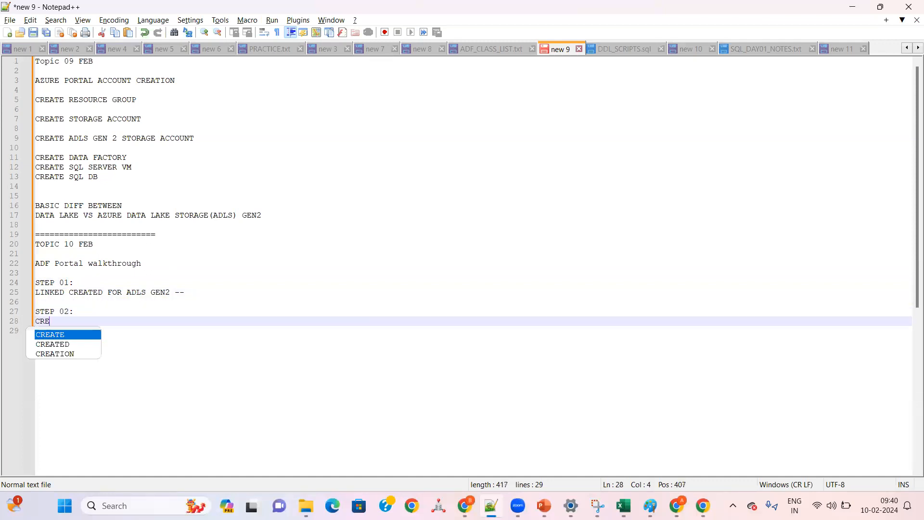
pyautogui.press('BackSpace')
pyautogui.press('BackSpace')
pyautogui.press('BackSpace')
pyautogui.press('BackSpace')
pyautogui.press('BackSpace')
pyautogui.write('S')
pyautogui.press('BackSpace')
pyautogui.write('DATA SET FOR ADLS GEN EMP.C')
pyautogui.press('BackSpace')
pyautogui.write('csv')
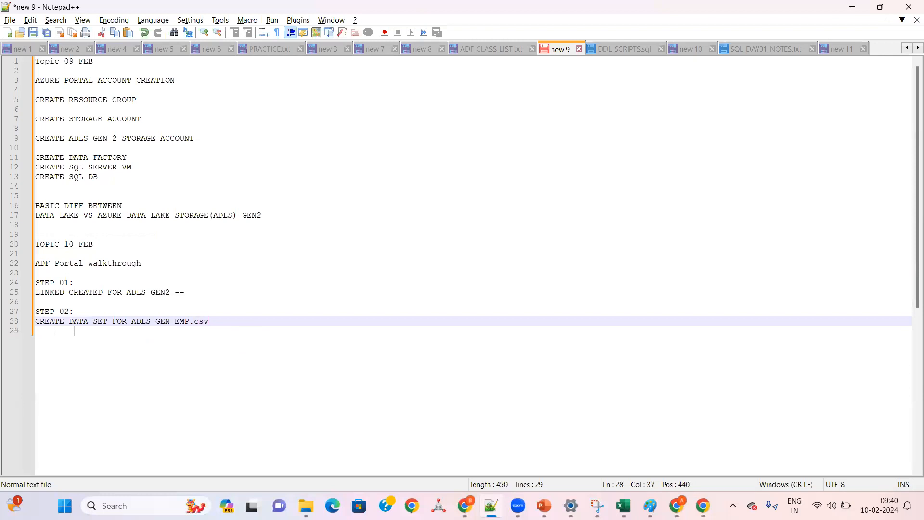
# Step: Add blank lines at the end of the notes and insert the heading "-------source :" above "STEP 01:"
pyautogui.press('Return')
pyautogui.press('Return')
pyautogui.press('Return')
pyautogui.press('Return')
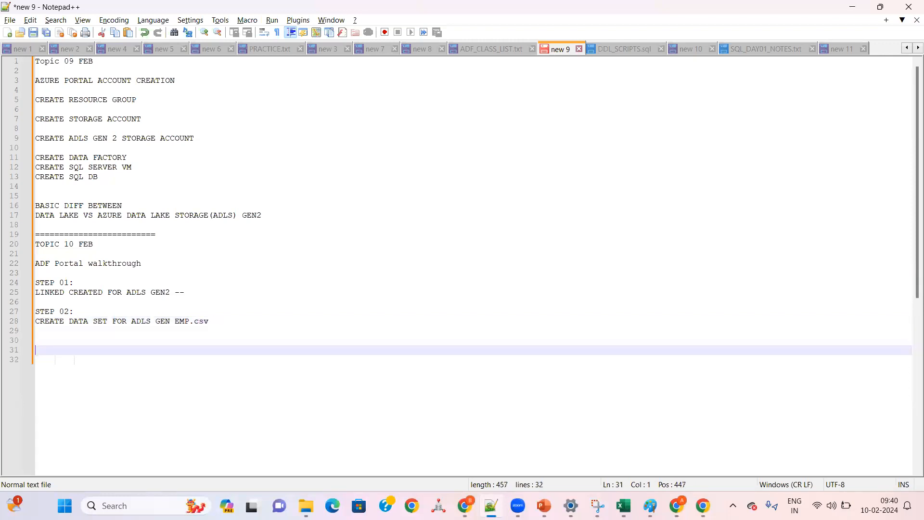
pyautogui.press('Up')
pyautogui.press('Up')
pyautogui.press('Up')
pyautogui.press('Up')
pyautogui.press('Up')
pyautogui.press('Up')
pyautogui.press('Up')
pyautogui.press('Up')
pyautogui.press('Up')
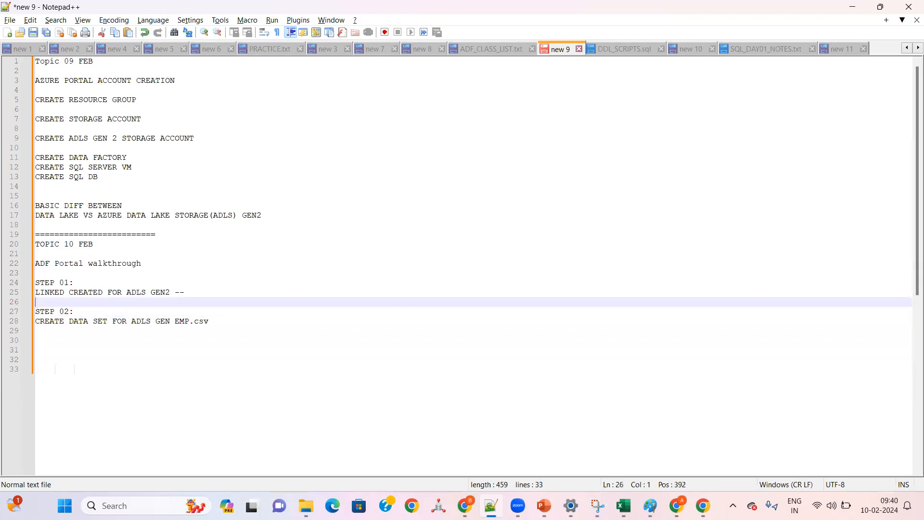
pyautogui.press('Return')
pyautogui.press('Return')
pyautogui.write('-------sourc')
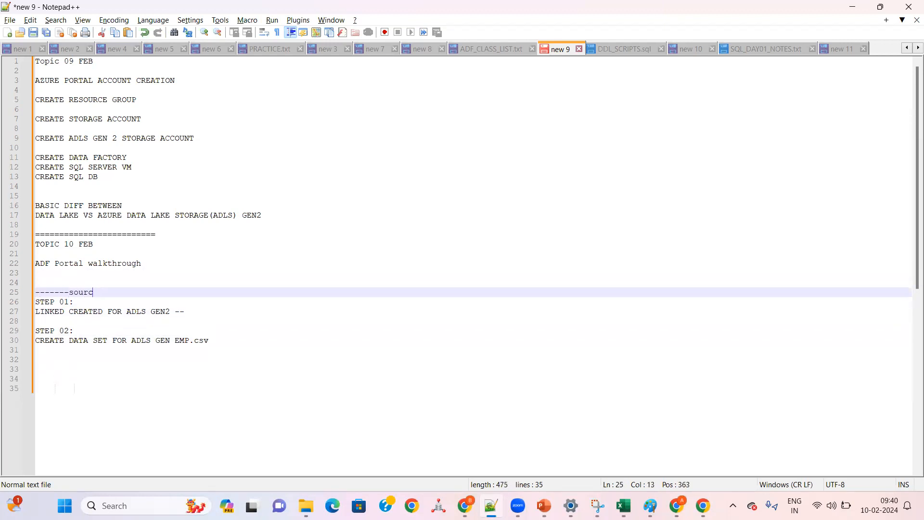
pyautogui.press('Down')
pyautogui.press('Down')
pyautogui.press('Down')
pyautogui.press('Down')
pyautogui.press('Down')
pyautogui.press('Down')
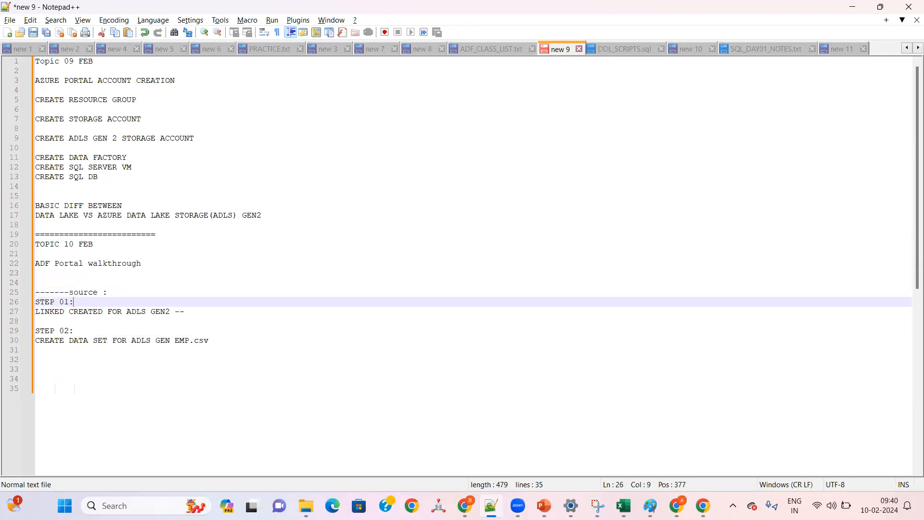
# Step: Add the heading "--------target" below the STEP 02 entry
pyautogui.press('Return')
pyautogui.press('Return')
pyautogui.write('--------tr')
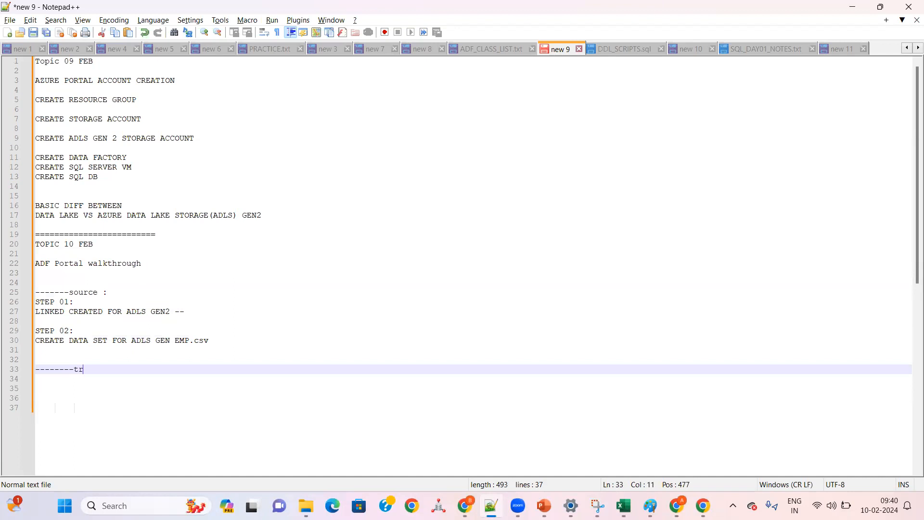
pyautogui.write('age')
pyautogui.press('BackSpace')
pyautogui.press('BackSpace')
pyautogui.press('BackSpace')
pyautogui.press('BackSpace')
pyautogui.write('arg')
# Step: Append "--file format (ADLS GEN2 ) AZURE" to the source heading
pyautogui.click(111, 292)
pyautogui.write('--file format (ADLS GEN2 ) AZURE')
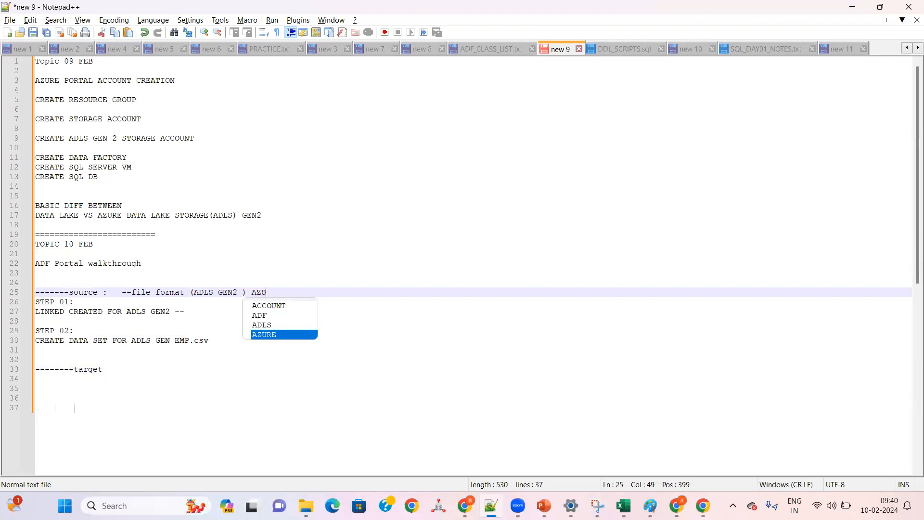
# Step: Append "--SQL DB ---AZURE SQL DB" to the target heading and review the ADLS GEN2 and EMP.csv entries
pyautogui.click(131, 366)
pyautogui.write('--SQL DB ')
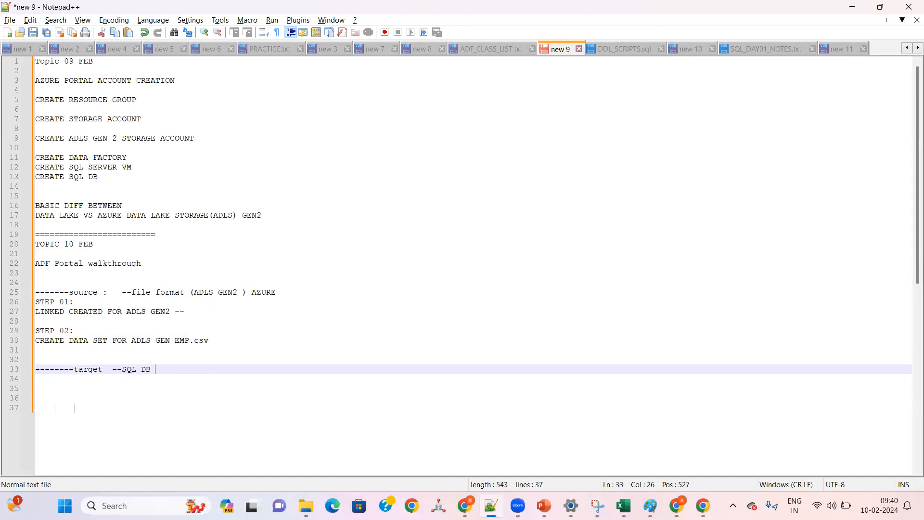
pyautogui.write('---S')
pyautogui.press('BackSpace')
pyautogui.write('AZURE SQL DB')
pyautogui.press('Return')
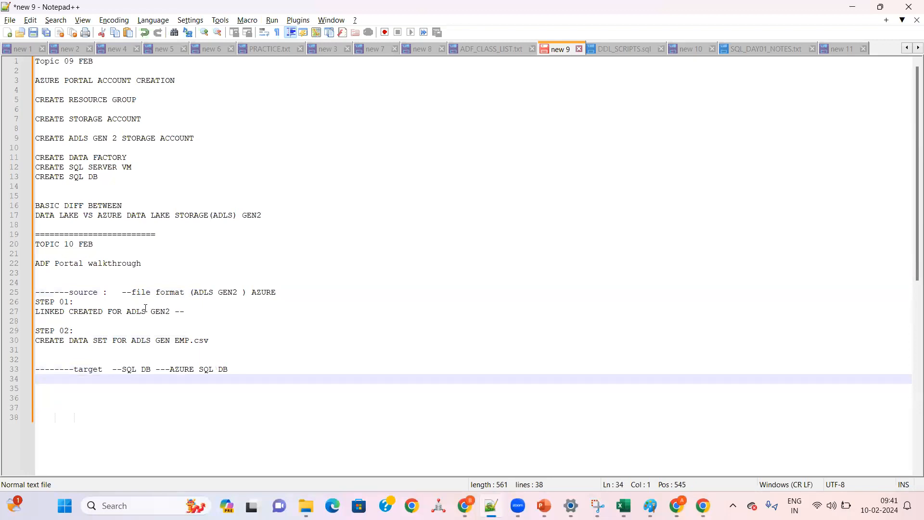
pyautogui.moveTo(174, 311); pyautogui.dragTo(126, 312)
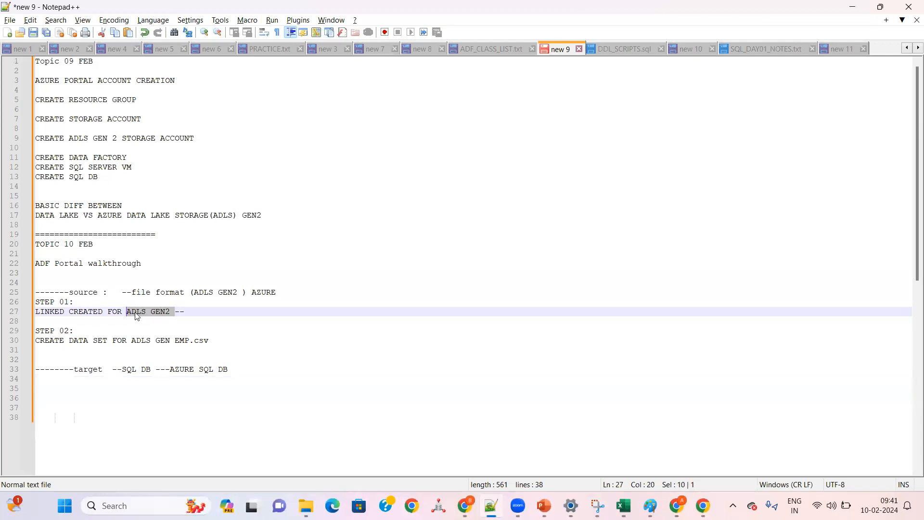
pyautogui.click(194, 338)
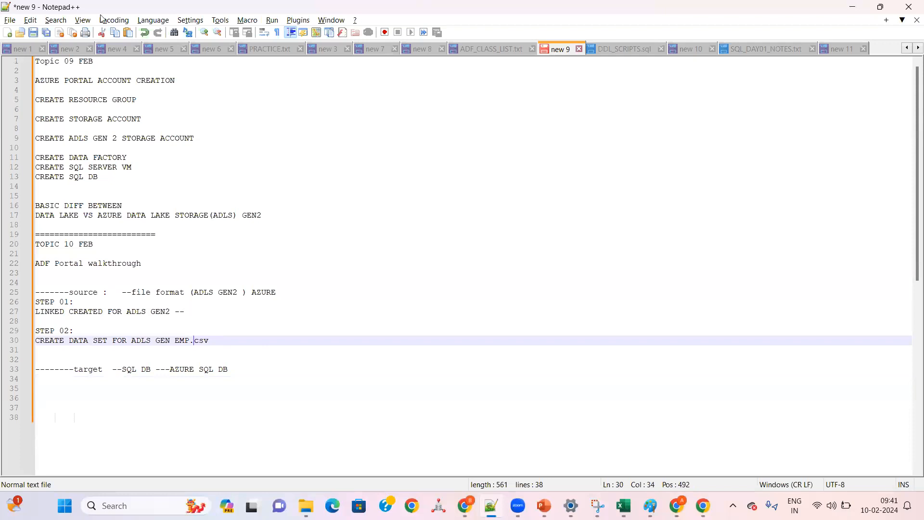
# Step: Switch to the Azure portal and open the query editor of the biclouddb SQL database
pyautogui.hotkey('alt', 'Tab')
pyautogui.click(20, 88)
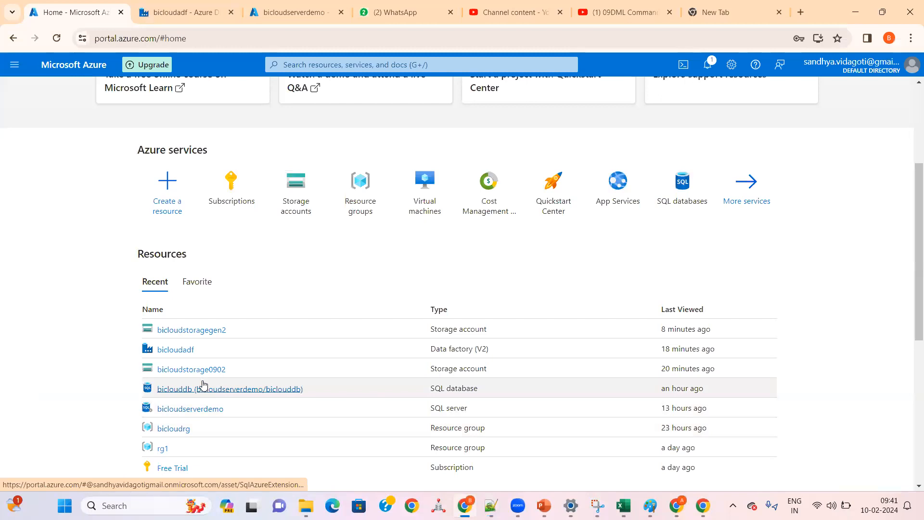
pyautogui.click(262, 390)
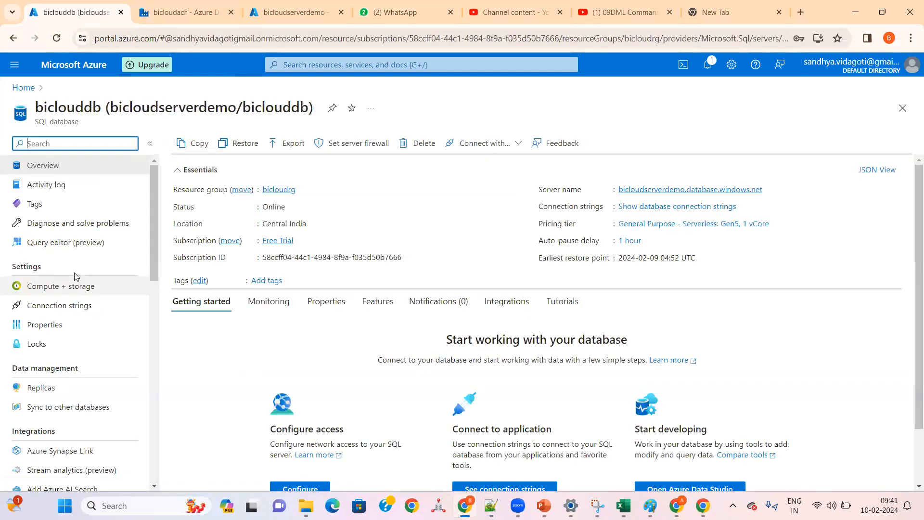
pyautogui.click(58, 252)
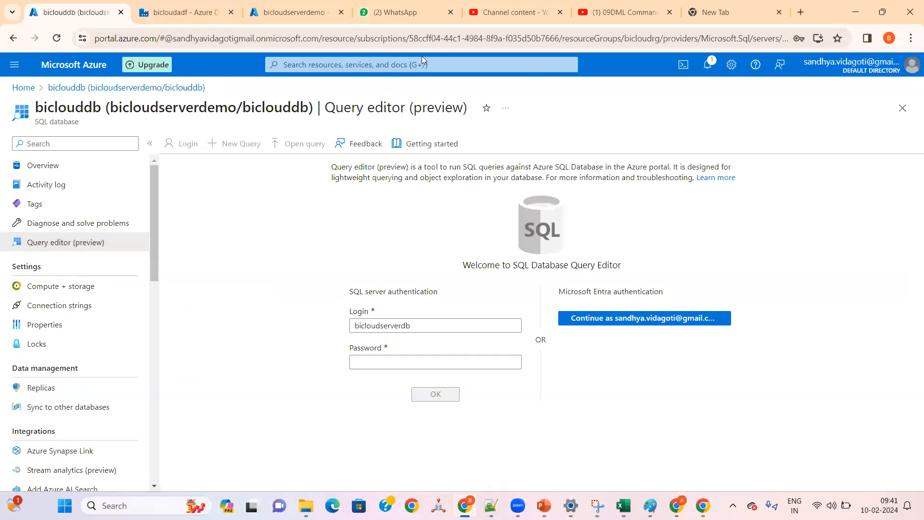
# Step: Copy the server password from the ADF_CLASS_LIST.txt notes and try to log in to the query editor with it
pyautogui.hotkey('alt', 'Tab')
pyautogui.click(492, 51)
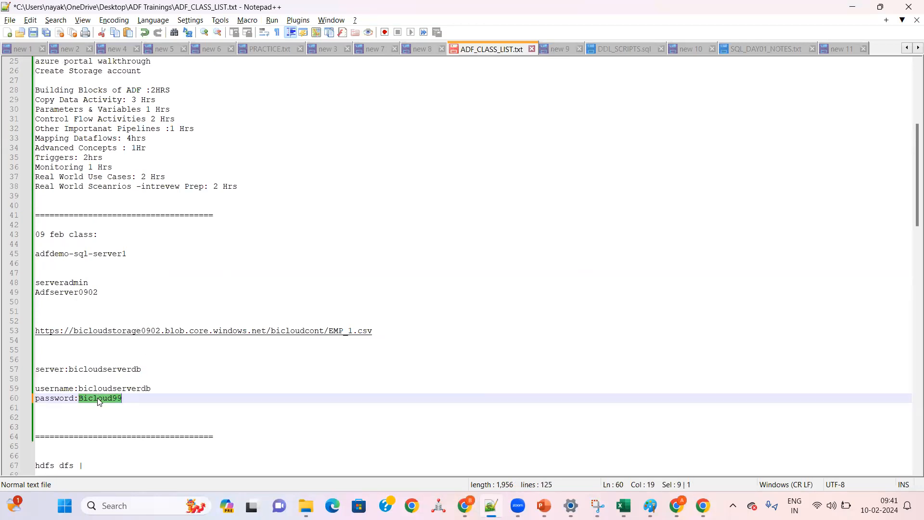
pyautogui.hotkey('alt', 'Tab')
pyautogui.click(371, 361)
pyautogui.hotkey('ctrl', 'v')
pyautogui.click(429, 394)
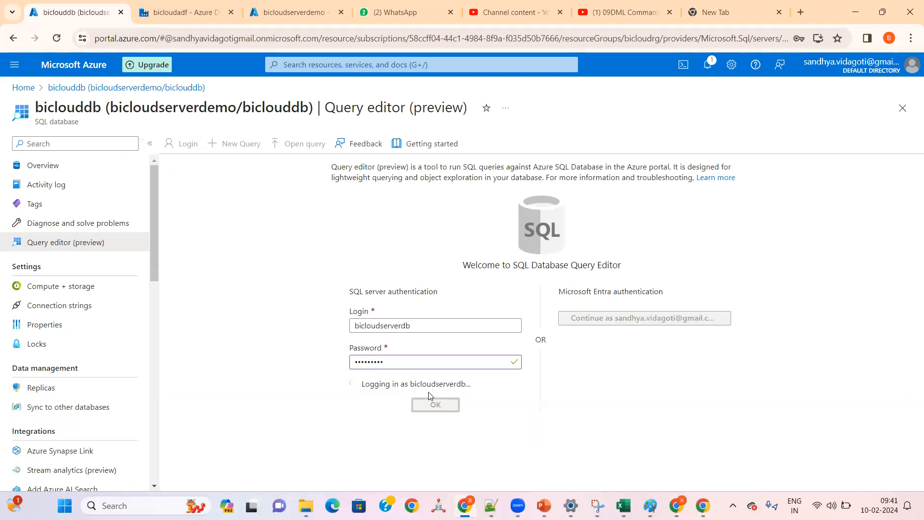
# Step: Allowlist the client IP address on server bicloudserverdemo and log in to the query editor again
pyautogui.scroll(-1, 429, 392)
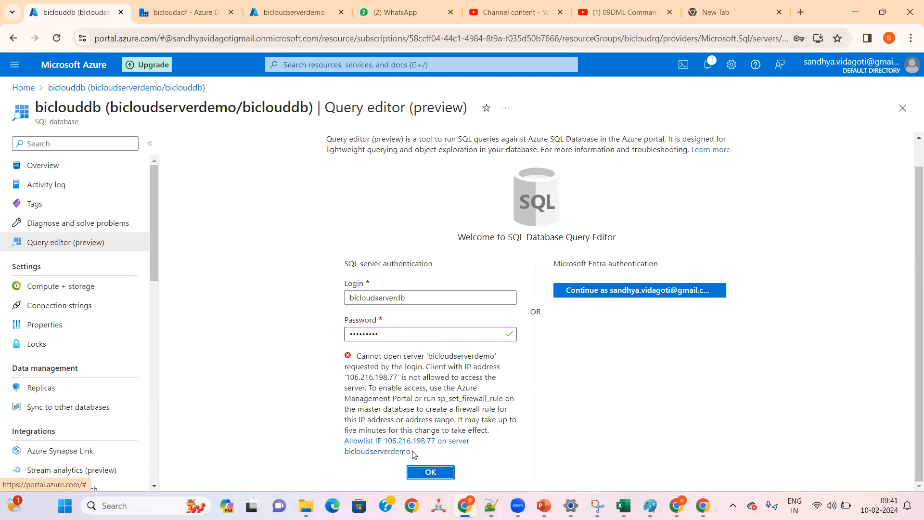
pyautogui.click(408, 449)
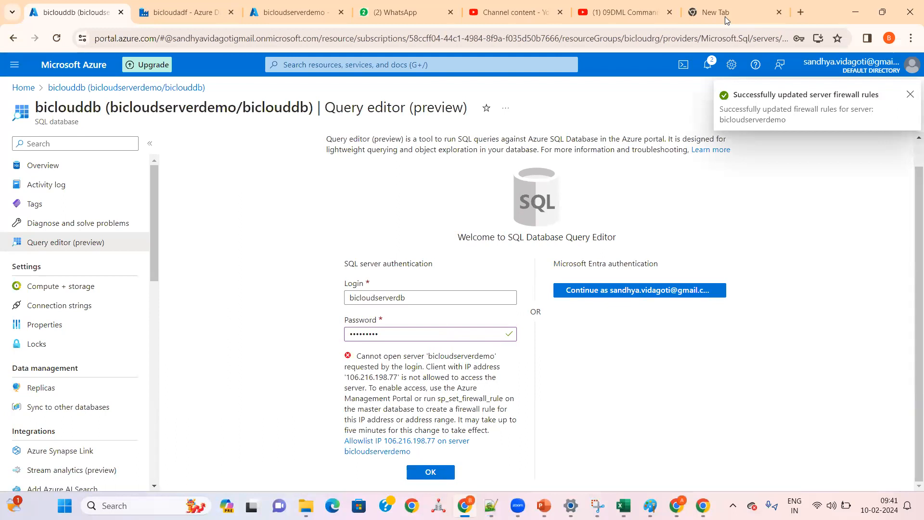
pyautogui.click(441, 472)
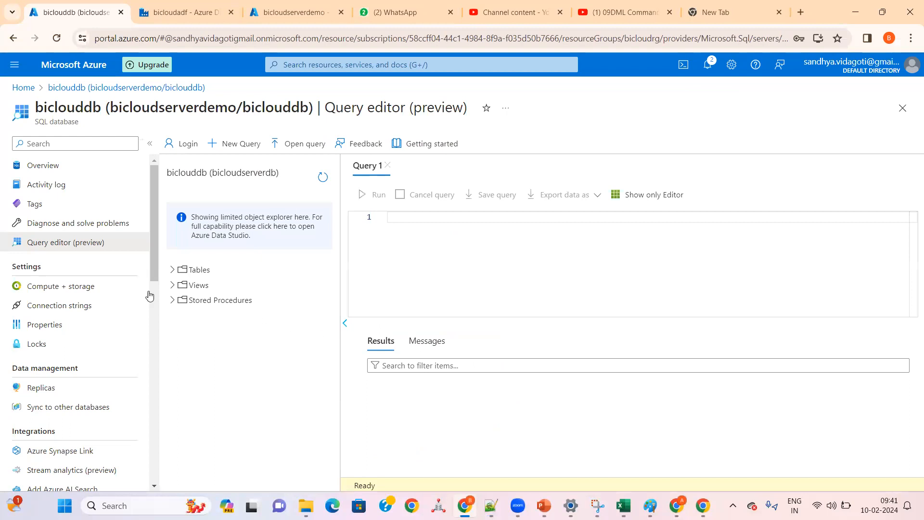
# Step: List the tables in biclouddb and return to the bicloudadf data factory
pyautogui.click(172, 269)
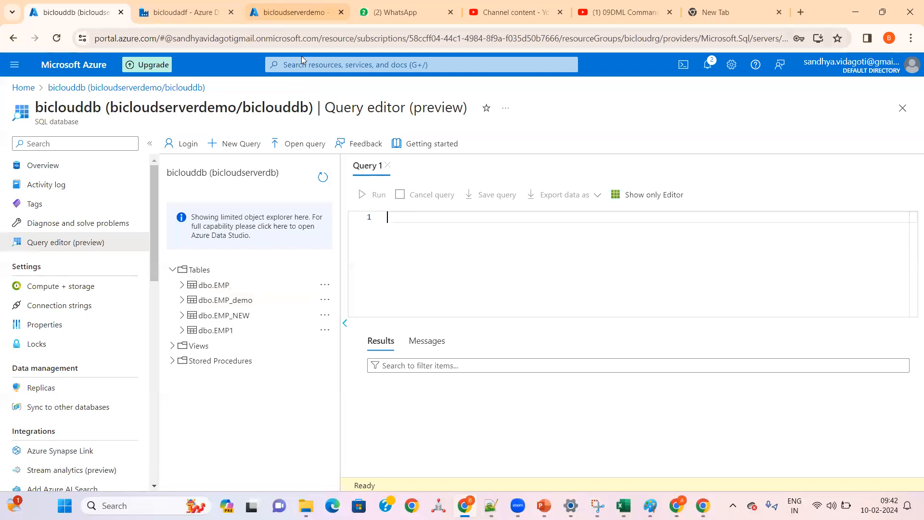
pyautogui.click(193, 12)
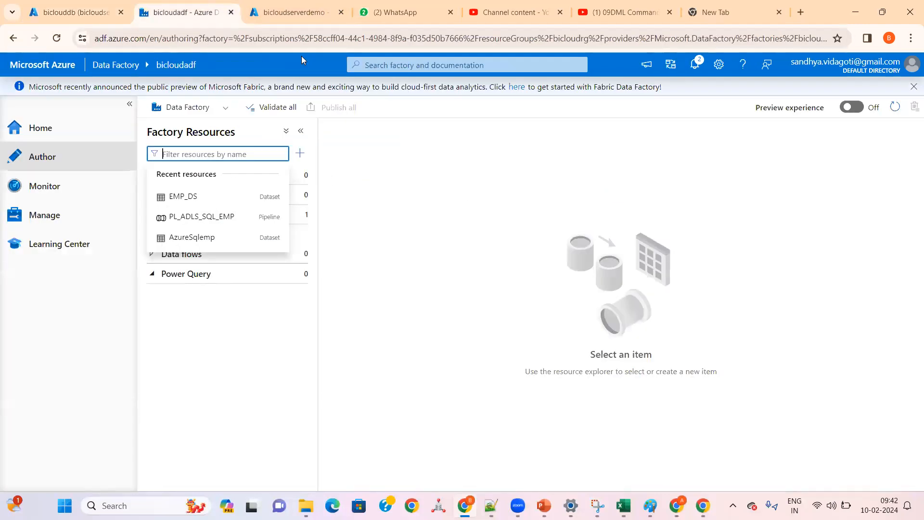
# Step: Start a new linked service in the data factory with Azure SQL Database as the data store
pyautogui.click(240, 342)
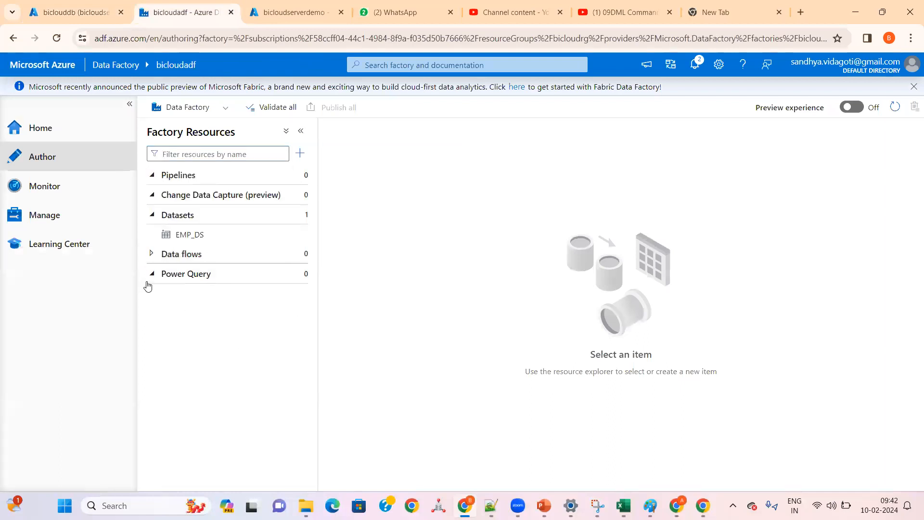
pyautogui.click(50, 215)
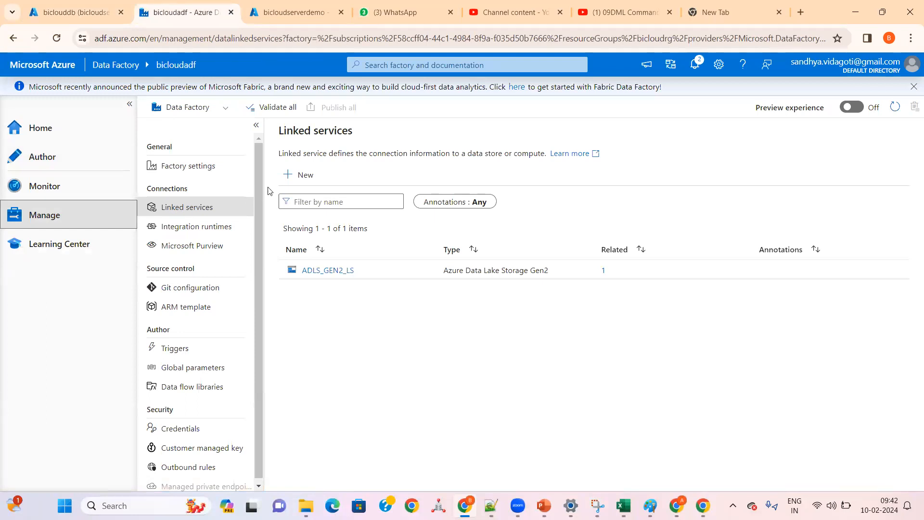
pyautogui.click(301, 175)
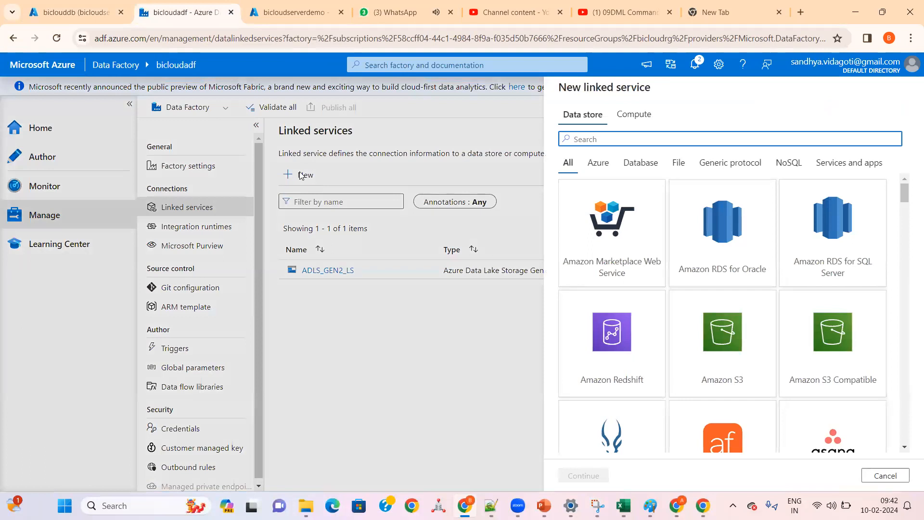
pyautogui.write('AZURE')
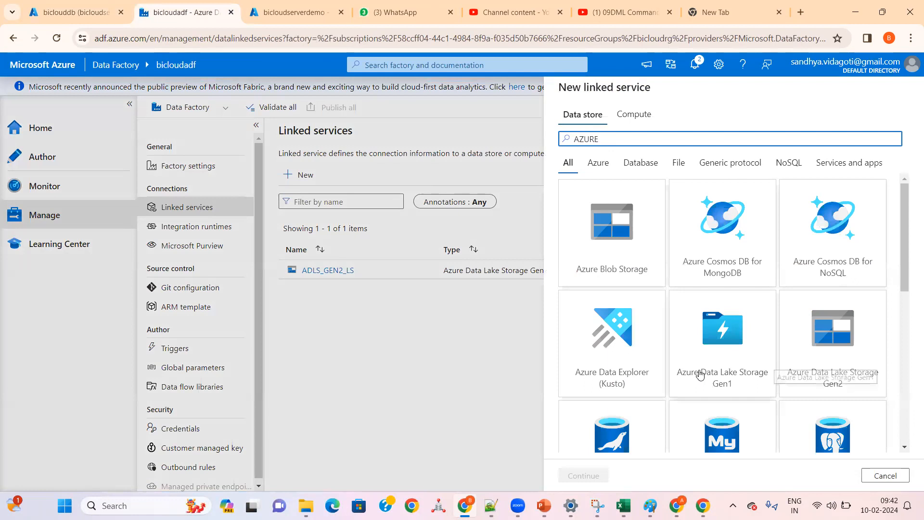
pyautogui.scroll(-5, 724, 352)
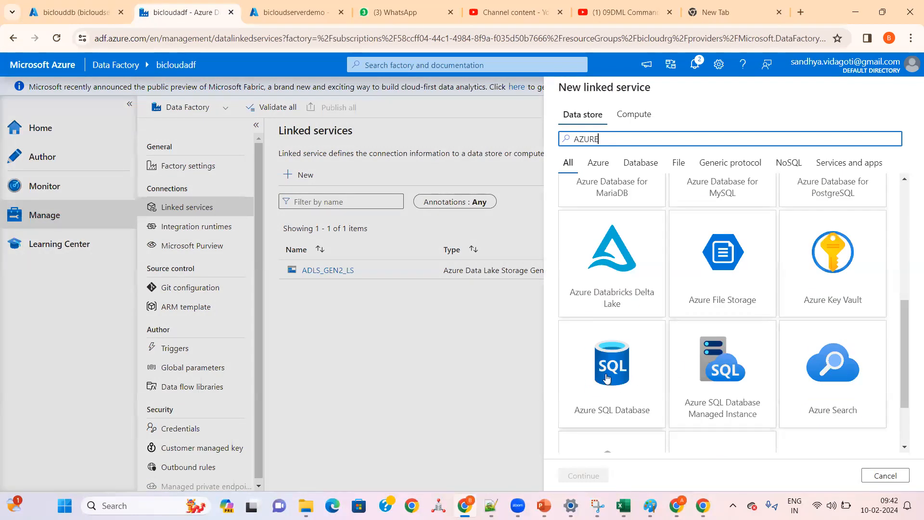
pyautogui.click(604, 381)
pyautogui.click(588, 475)
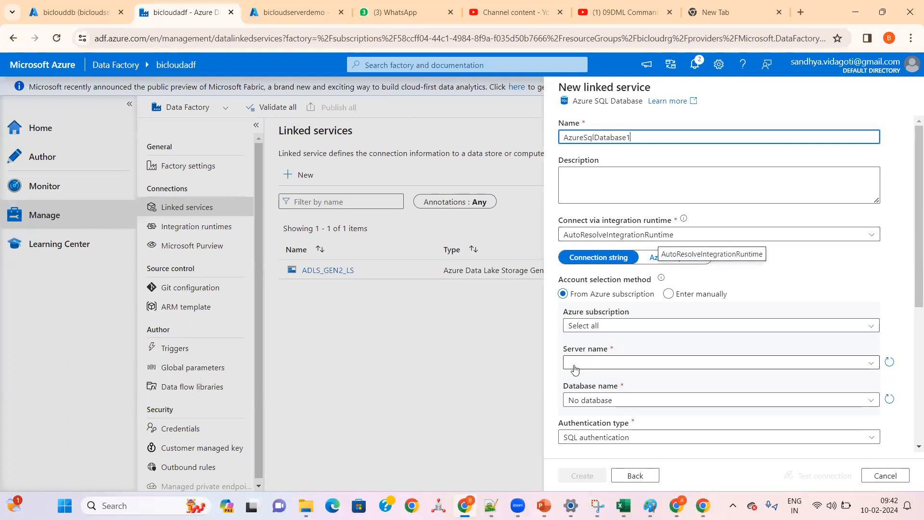
# Step: Choose the Free Trial subscription and the bicloudserverdemo server for the linked service
pyautogui.click(598, 327)
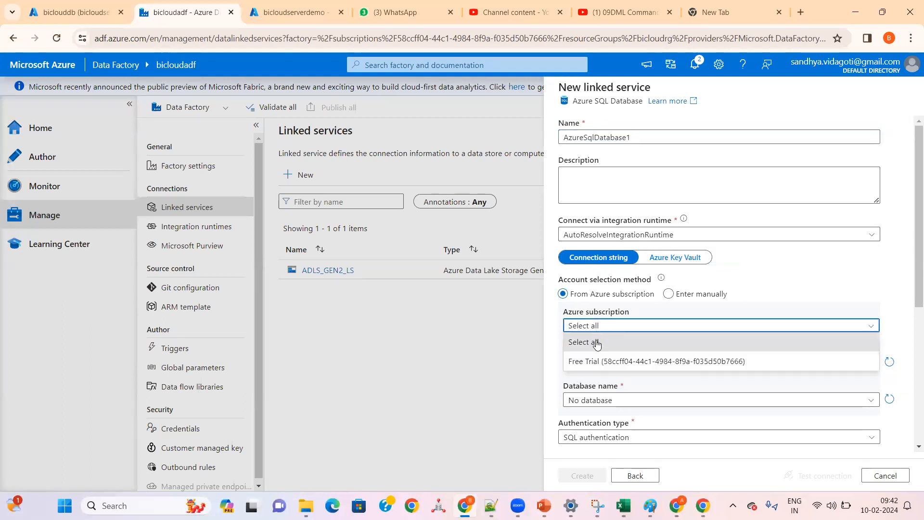
pyautogui.click(594, 365)
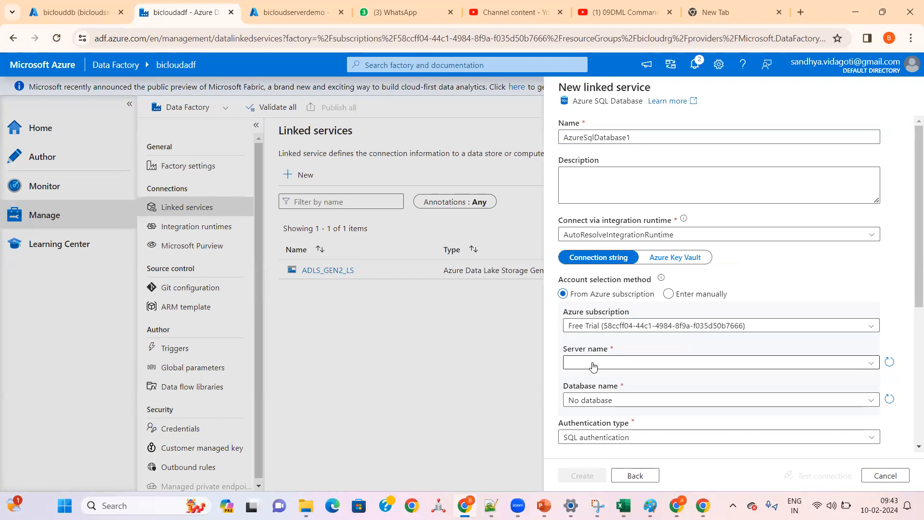
pyautogui.click(594, 365)
pyautogui.click(593, 367)
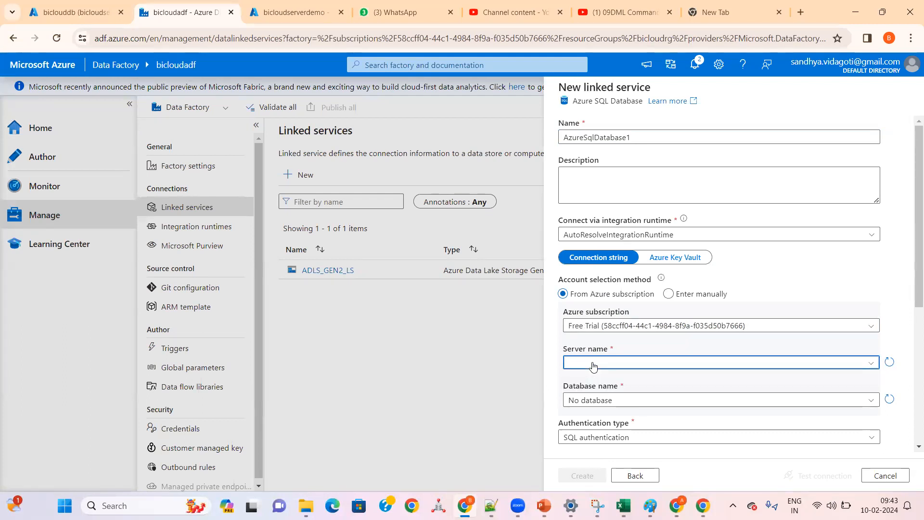
pyautogui.click(593, 365)
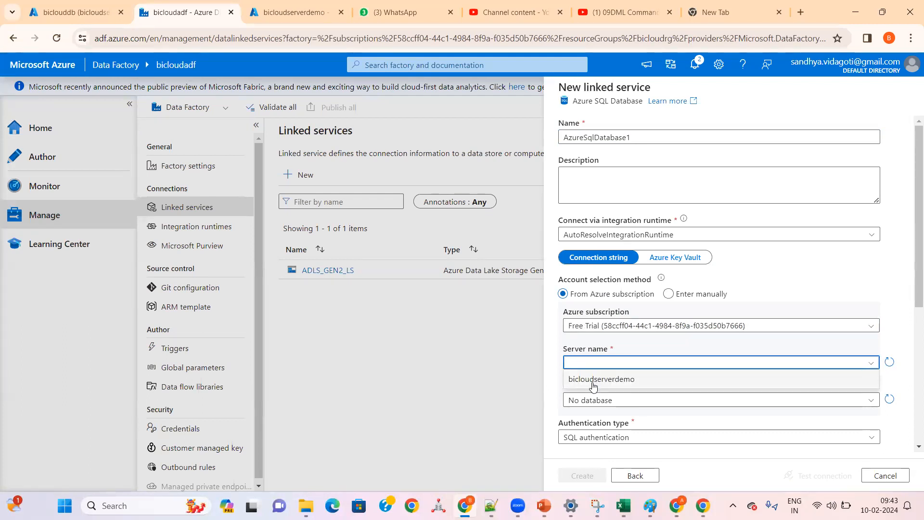
pyautogui.click(593, 384)
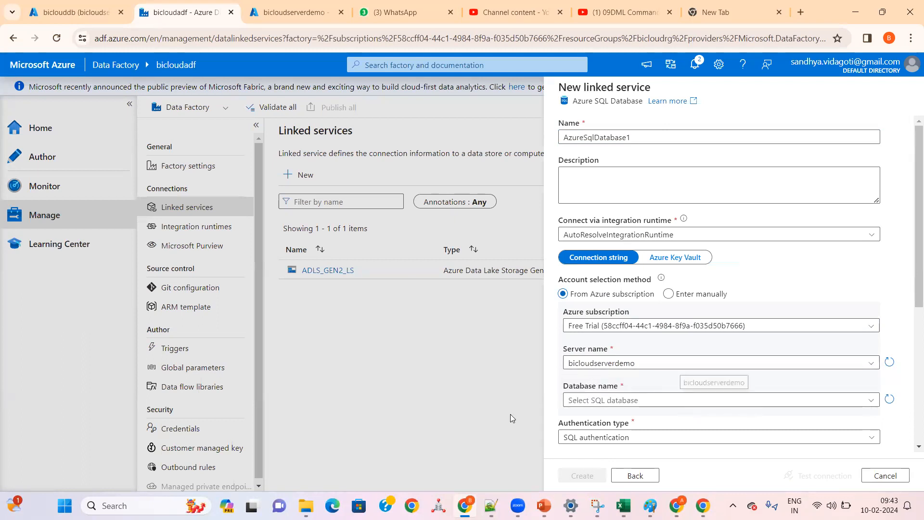
# Step: Look up the SQL server login details in the ADF_CLASS_LIST.txt notes and return to the linked service form
pyautogui.click(491, 506)
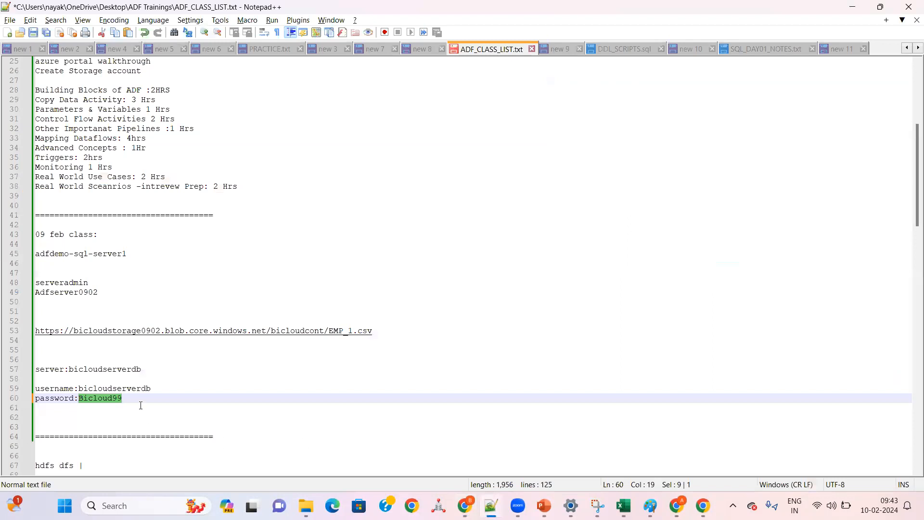
pyautogui.click(118, 370)
pyautogui.click(125, 413)
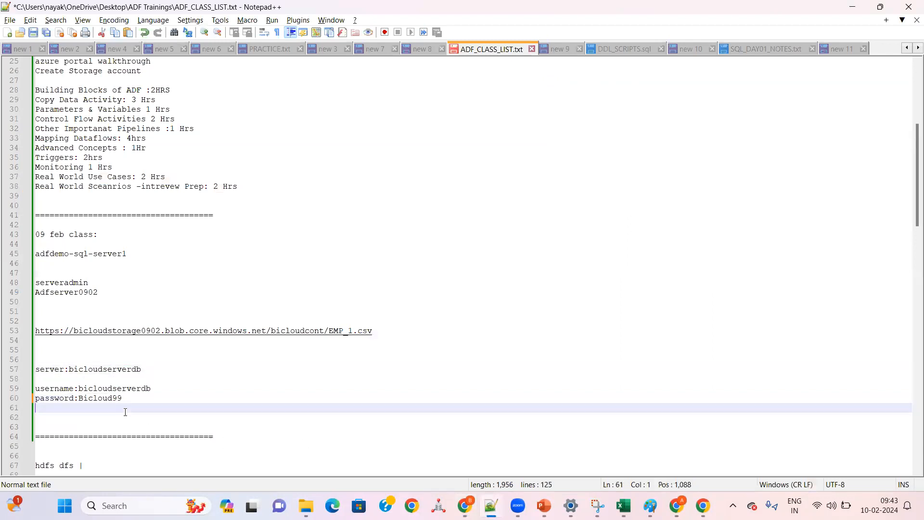
pyautogui.hotkey('shift', 'Up')
pyautogui.hotkey('shift', 'Up')
pyautogui.hotkey('shift', 'Up')
pyautogui.hotkey('shift', 'Up')
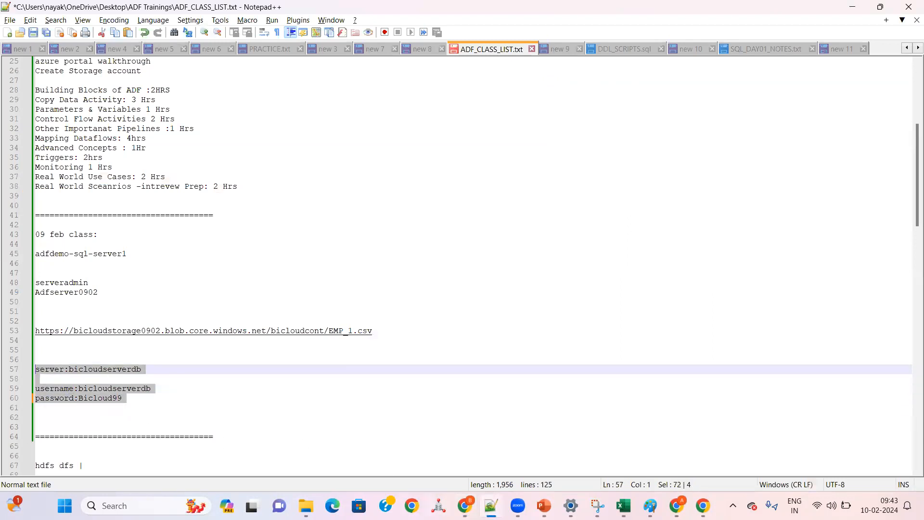
pyautogui.hotkey('alt', 'Tab')
# Step: Select the biclouddb database and keep SQL authentication as the authentication type
pyautogui.click(608, 402)
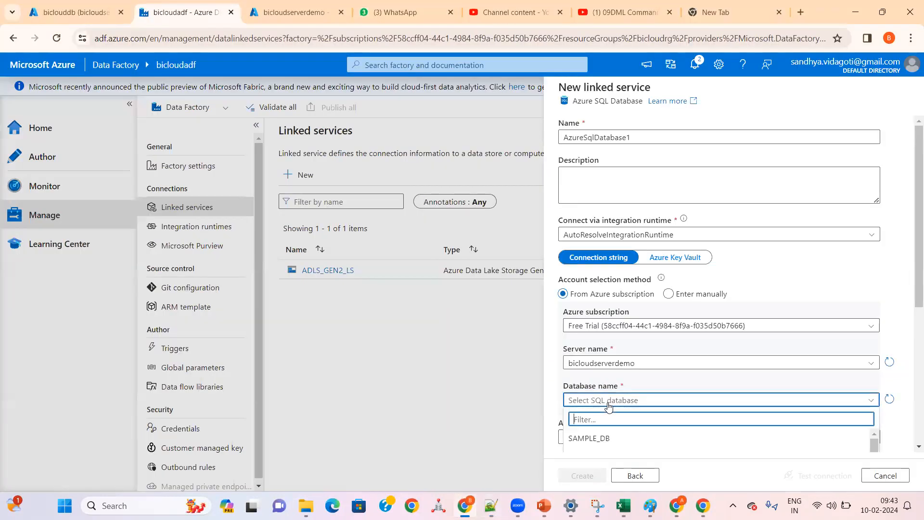
pyautogui.scroll(-2, 689, 436)
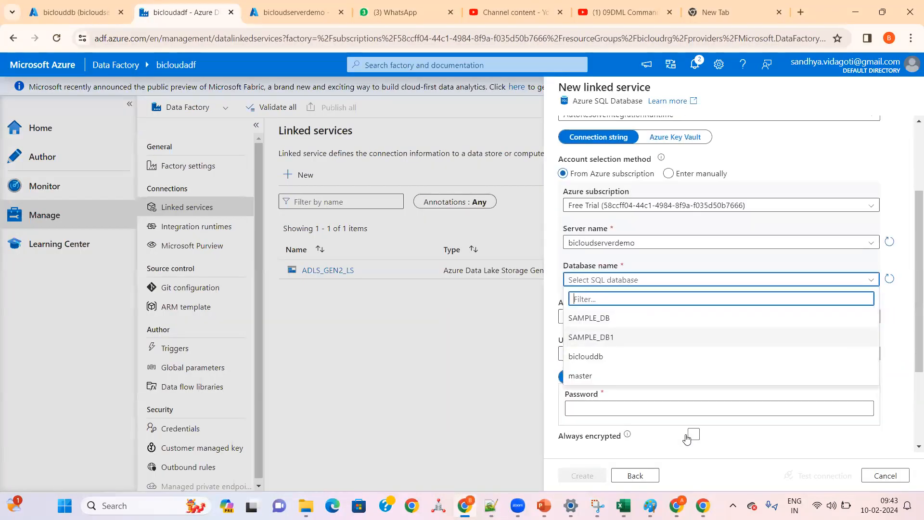
pyautogui.click(602, 357)
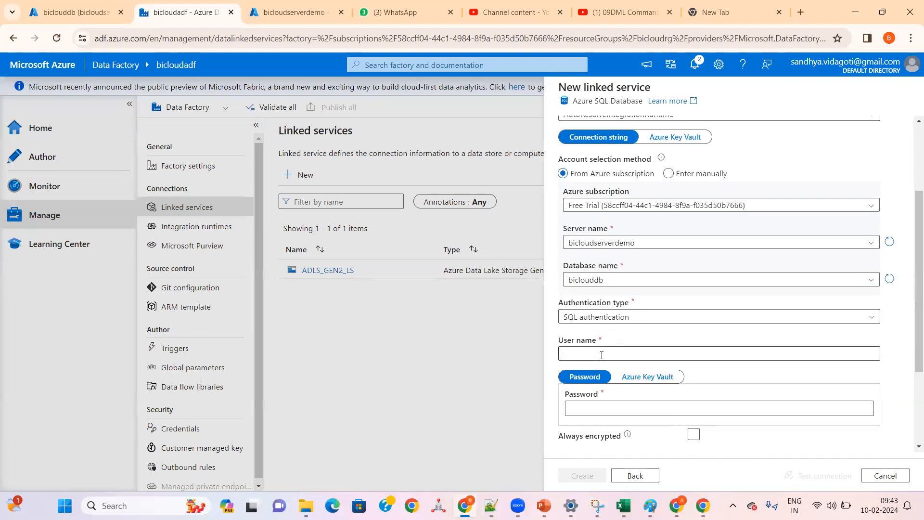
pyautogui.click(595, 319)
pyautogui.click(595, 318)
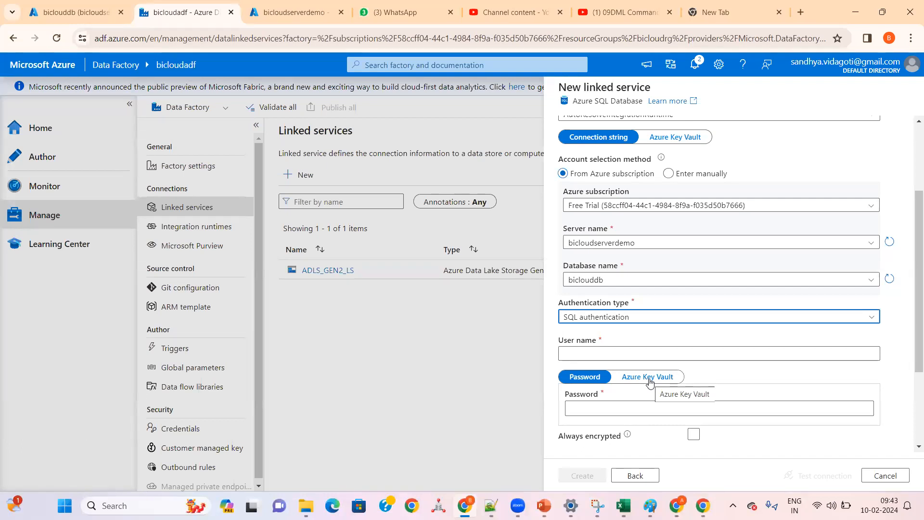
# Step: Copy the server user name from the ADF_CLASS_LIST.txt notes into the linked service's user name
pyautogui.click(615, 354)
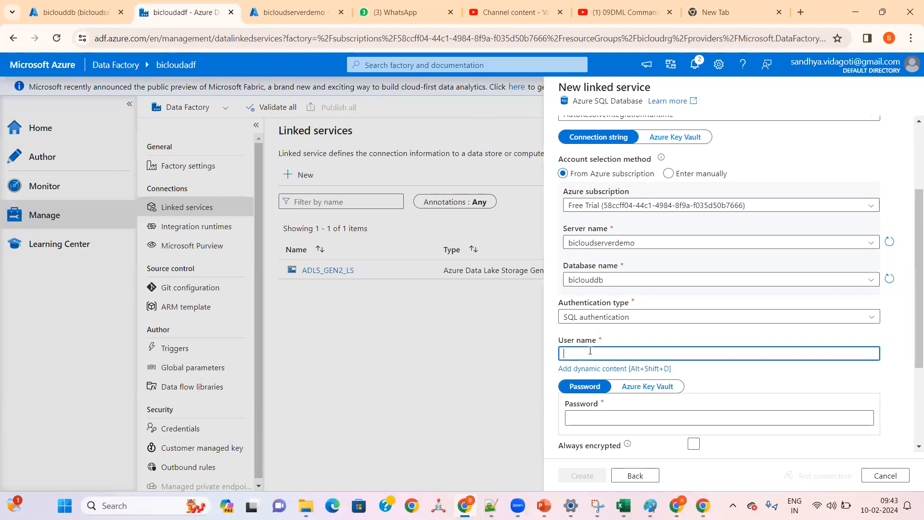
pyautogui.hotkey('alt', 'Tab')
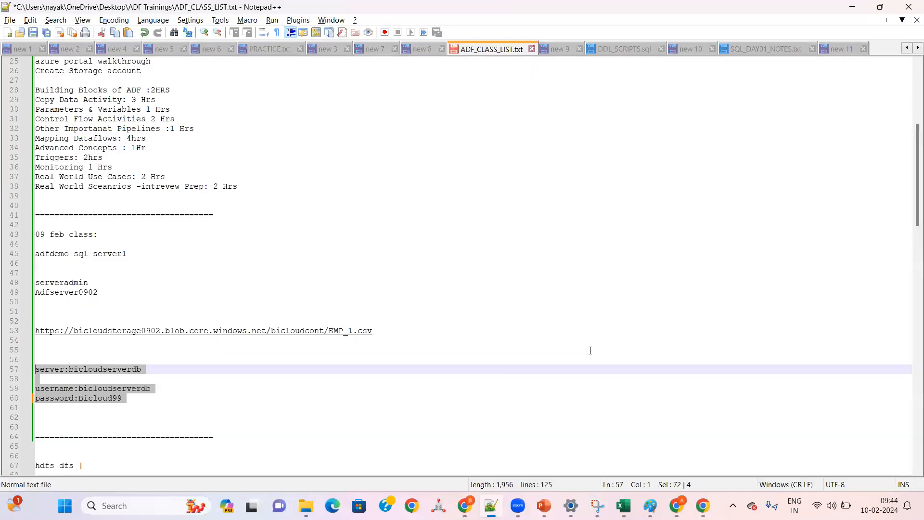
pyautogui.doubleClick(134, 390)
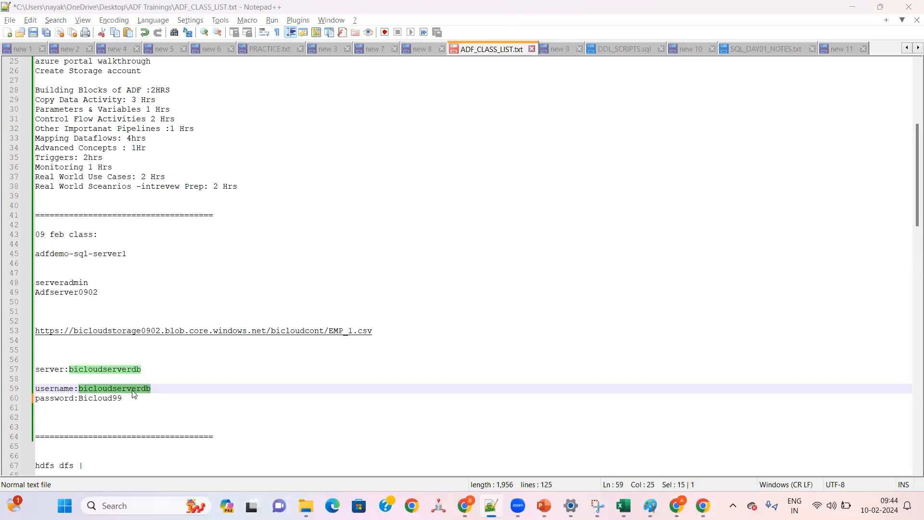
pyautogui.hotkey('alt', 'Tab')
pyautogui.write('bicloudserverdb')
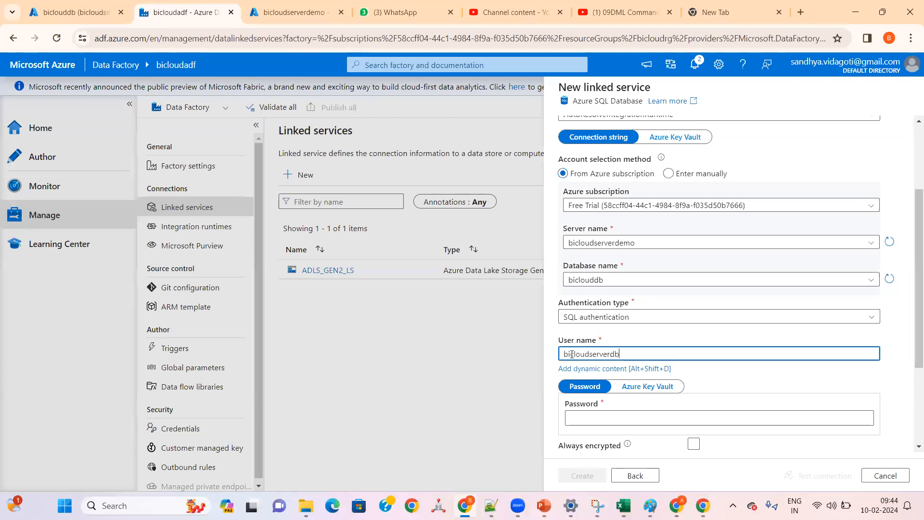
# Step: Copy the server password from the ADF_CLASS_LIST.txt notes into the linked service's password field
pyautogui.click(586, 419)
pyautogui.hotkey('alt', 'Tab')
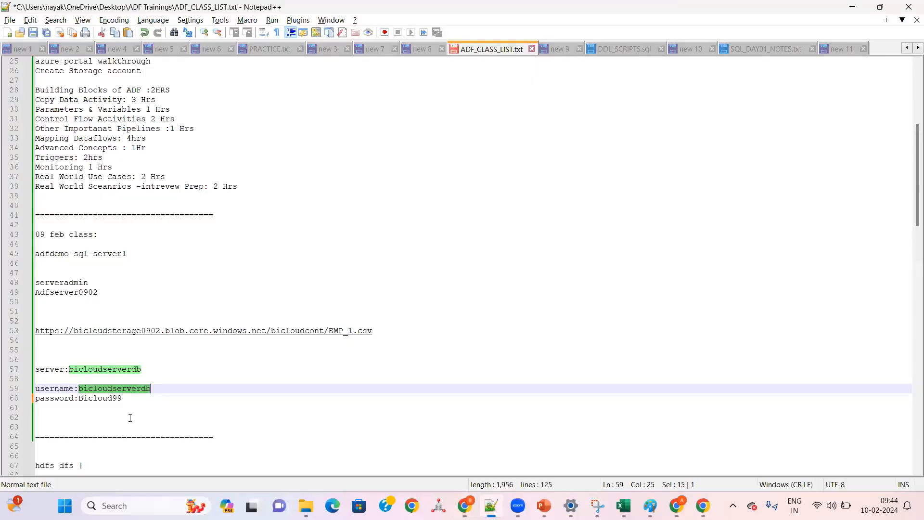
pyautogui.moveTo(79, 399); pyautogui.dragTo(123, 397)
pyautogui.hotkey('ctrl', 'c')
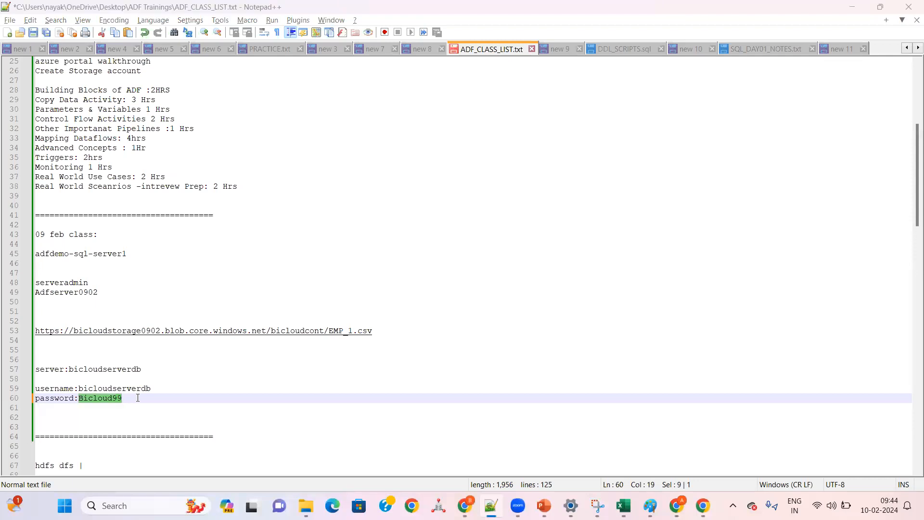
pyautogui.hotkey('alt', 'Tab')
pyautogui.hotkey('ctrl', 'v')
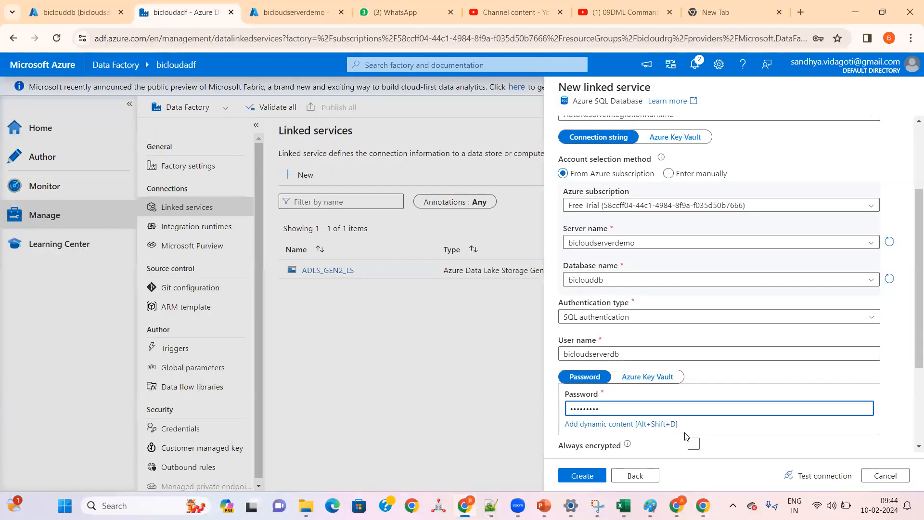
# Step: Enable Always encrypted to view its key store authentication settings, and disable it again
pyautogui.scroll(-3, 695, 428)
pyautogui.click(689, 324)
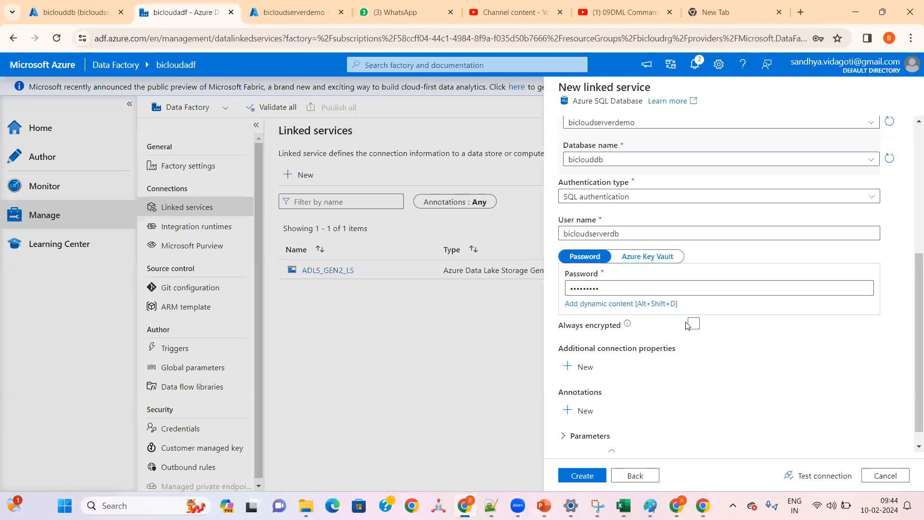
pyautogui.click(692, 316)
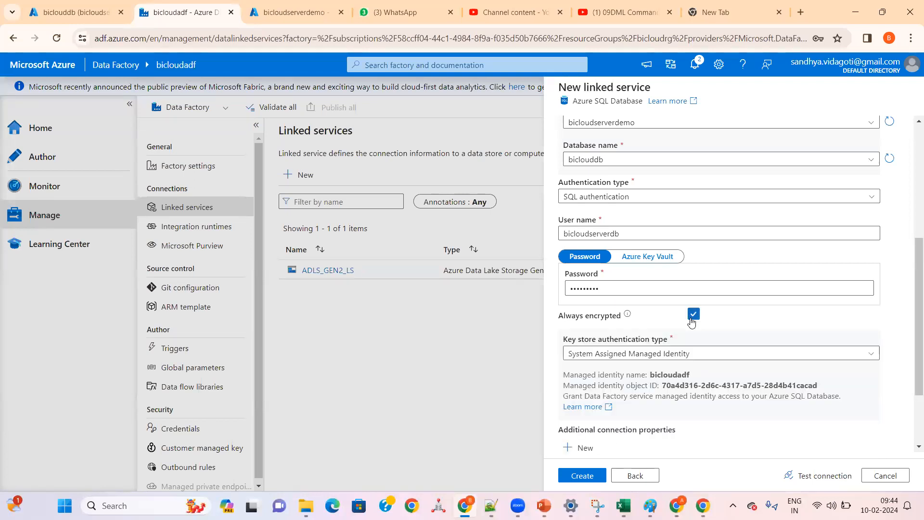
pyautogui.click(691, 320)
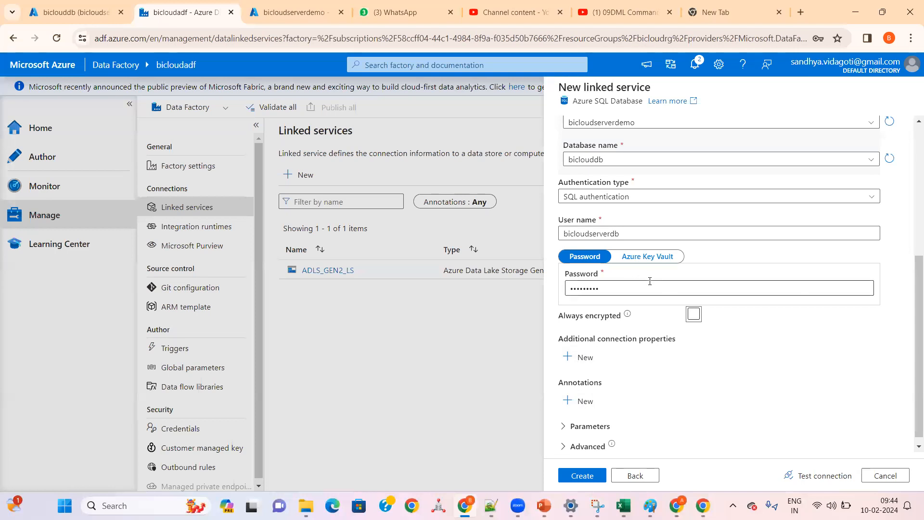
# Step: Name the linked service AzureSqlDB_LS and create it
pyautogui.scroll(4, 651, 287)
pyautogui.scroll(1, 650, 287)
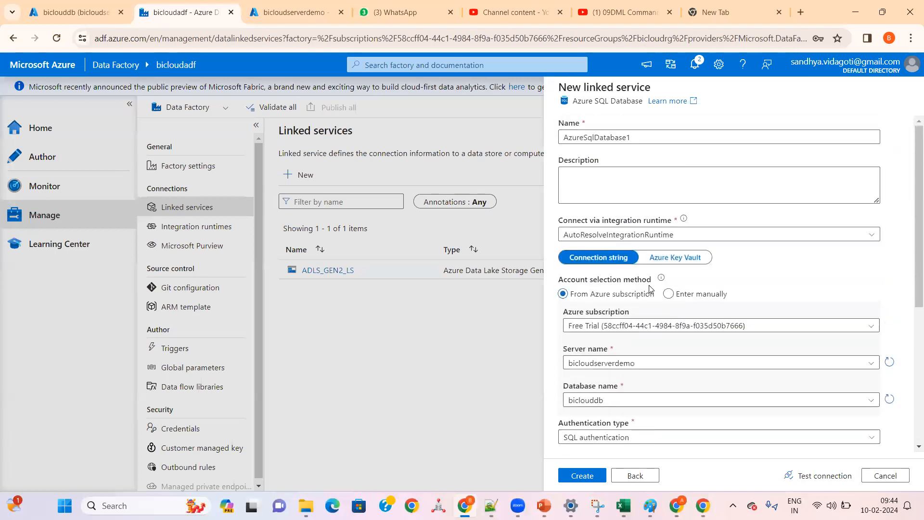
pyautogui.doubleClick(636, 136)
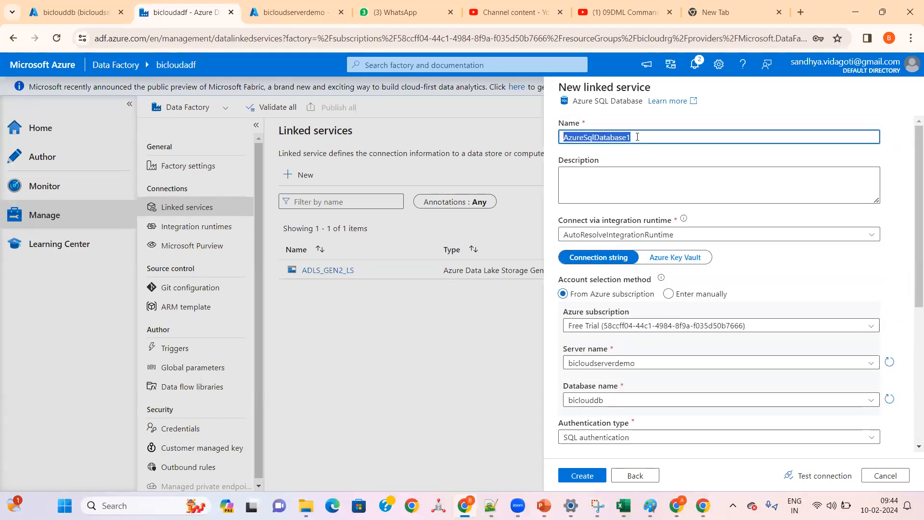
pyautogui.click(636, 136)
pyautogui.press('BackSpace')
pyautogui.press('BackSpace')
pyautogui.press('BackSpace')
pyautogui.press('BackSpace')
pyautogui.press('BackSpace')
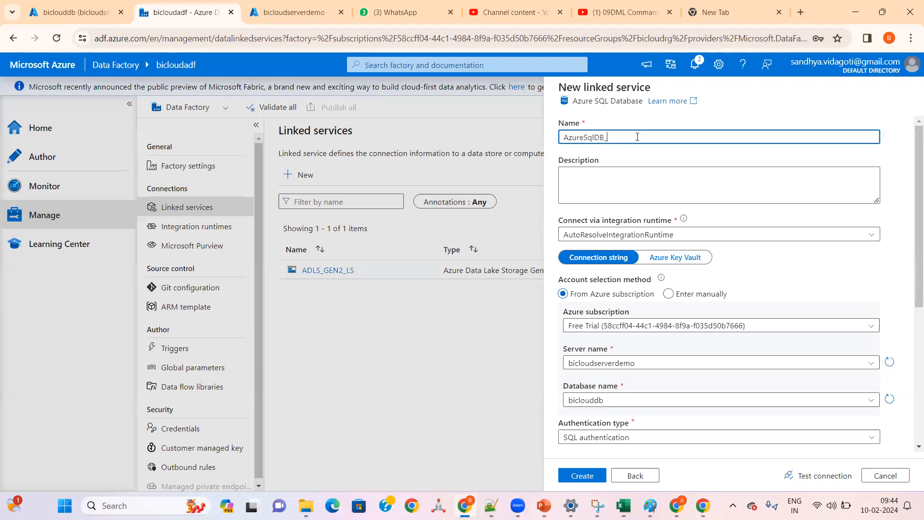
pyautogui.write('B_LS')
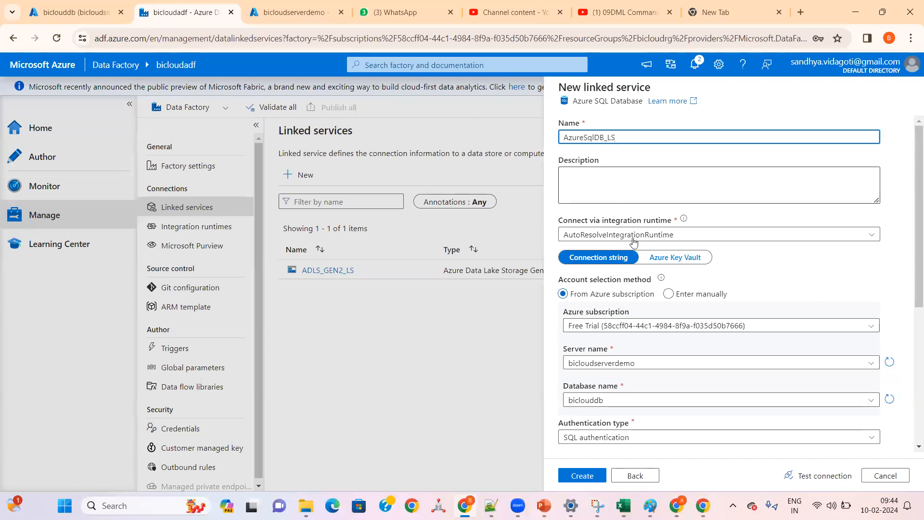
pyautogui.scroll(-3, 638, 296)
pyautogui.scroll(-3, 629, 392)
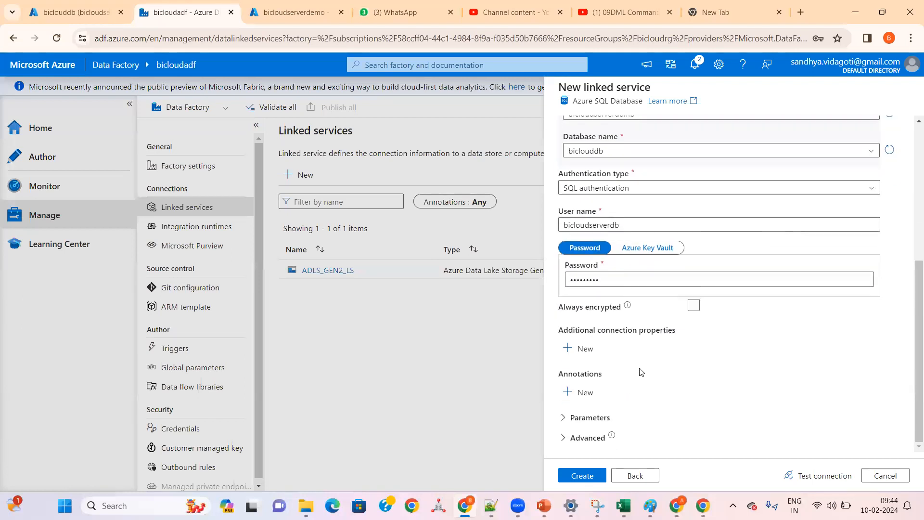
pyautogui.click(574, 478)
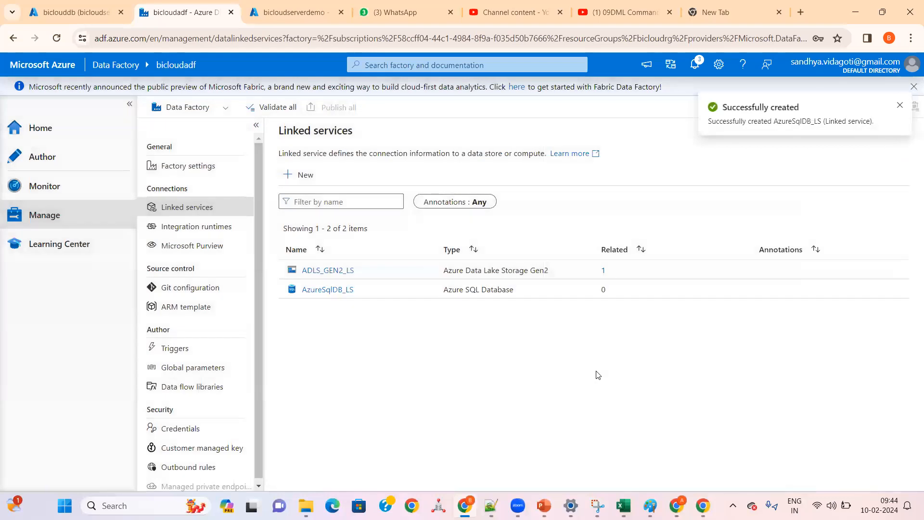
# Step: Open the AzureSqlDB_LS linked service for editing and test its connection
pyautogui.click(338, 289)
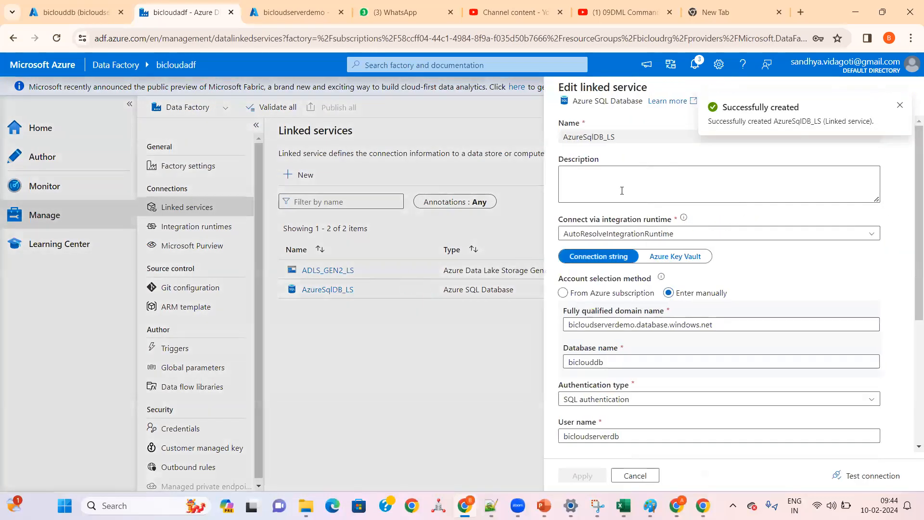
pyautogui.click(899, 105)
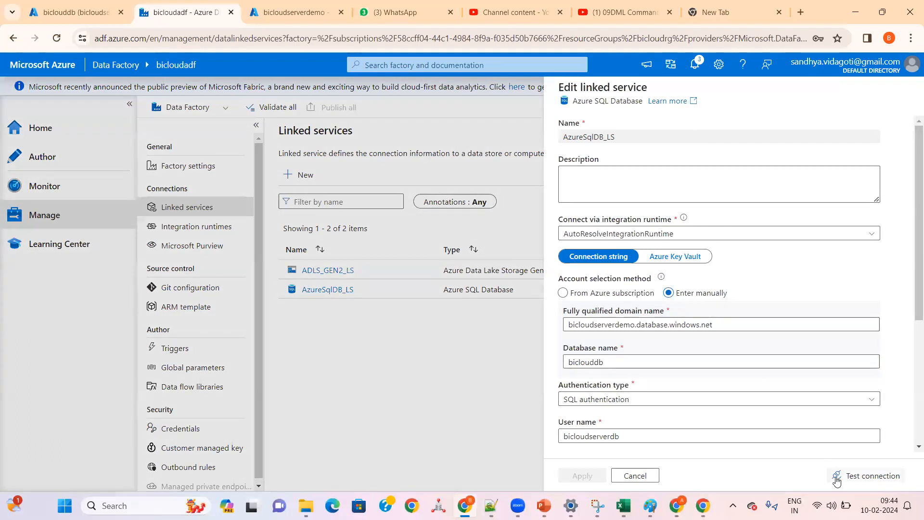
pyautogui.click(864, 478)
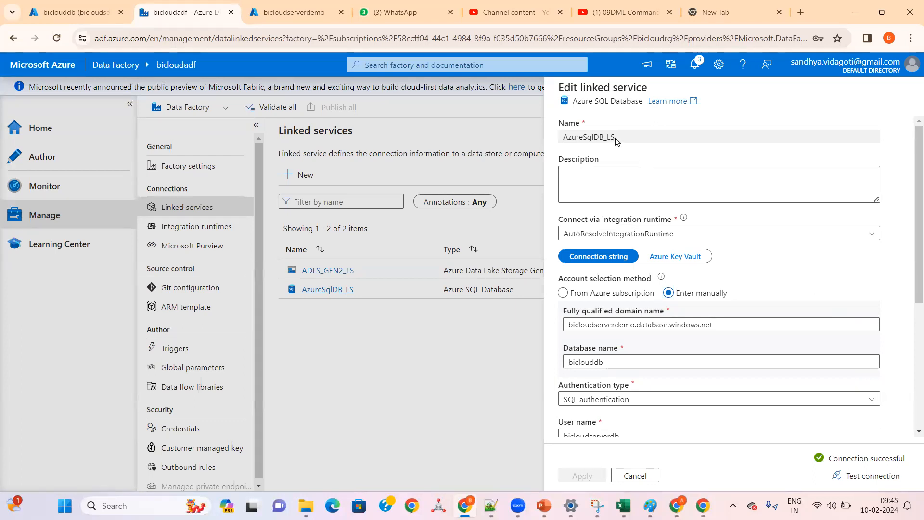
# Step: Switch to the Azure portal and view the overview of the bicloudserverdemo SQL server
pyautogui.click(49, 13)
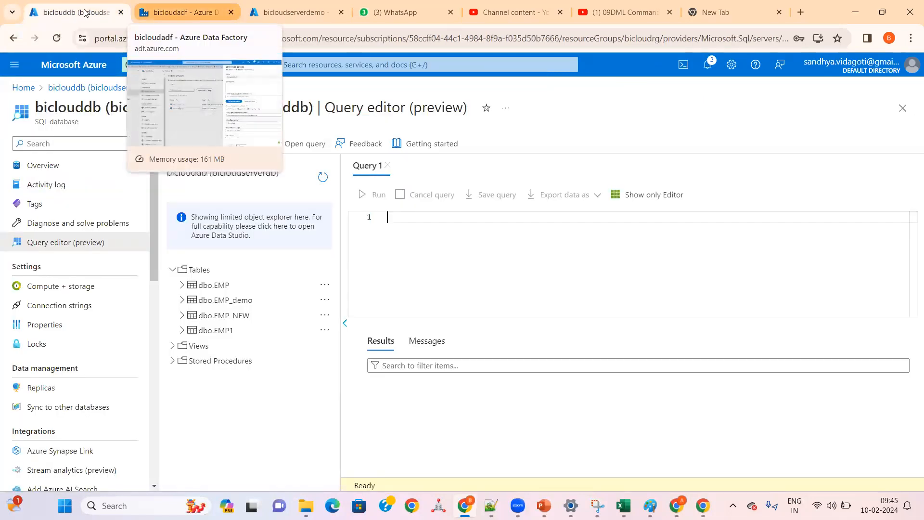
pyautogui.hotkey('ctrl', 'Tab')
pyautogui.hotkey('ctrl', 'Tab')
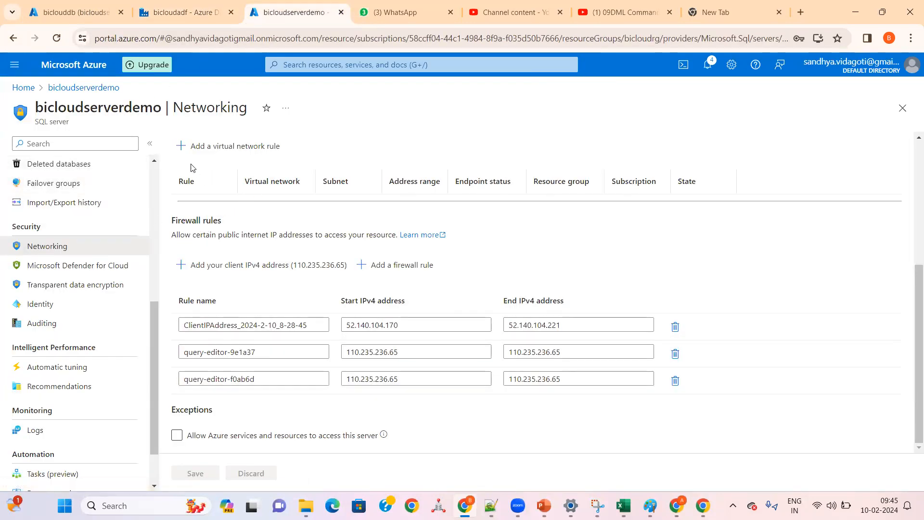
pyautogui.scroll(6, 89, 202)
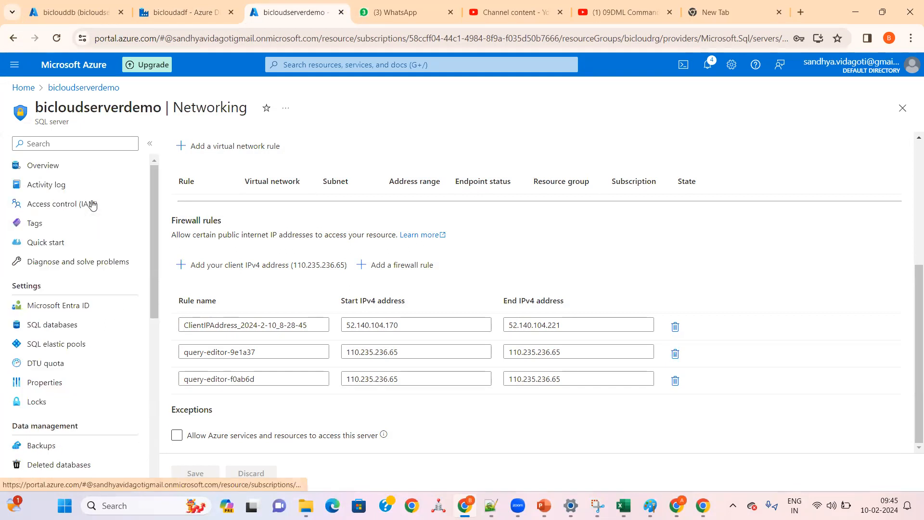
pyautogui.click(65, 166)
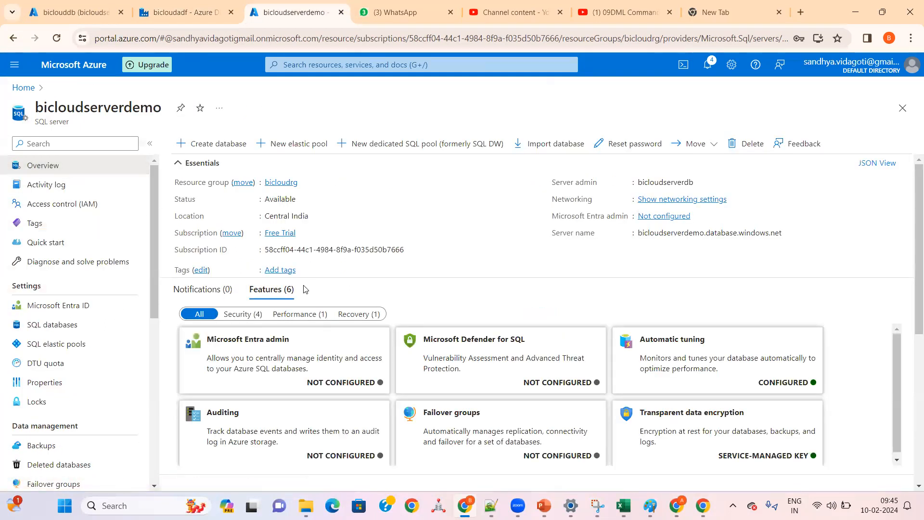
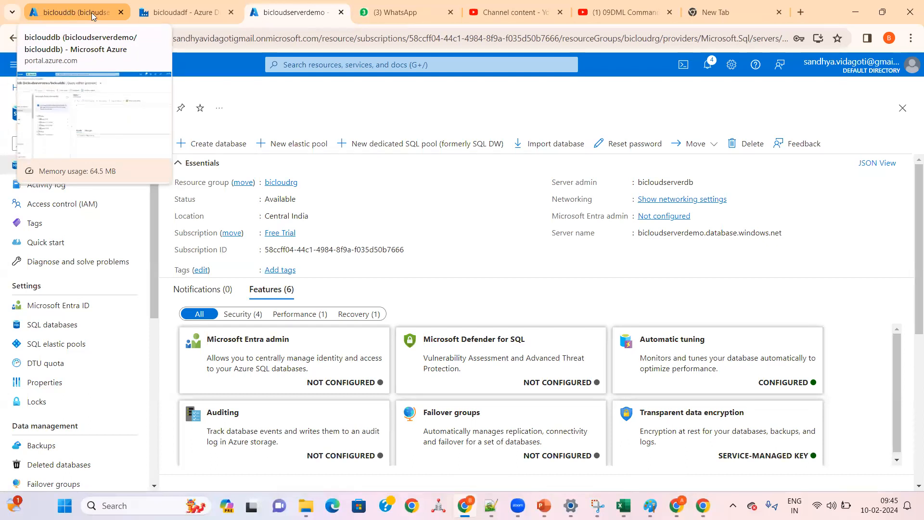
# Step: Switch back to Data Factory, review the AzureSqlDB_LS connection settings and close the linked service without changes
pyautogui.click(178, 12)
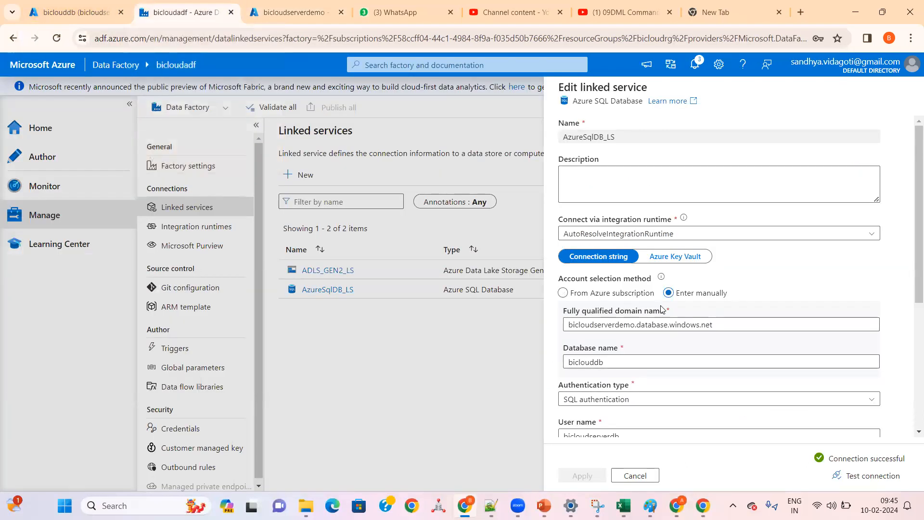
pyautogui.scroll(-5, 681, 400)
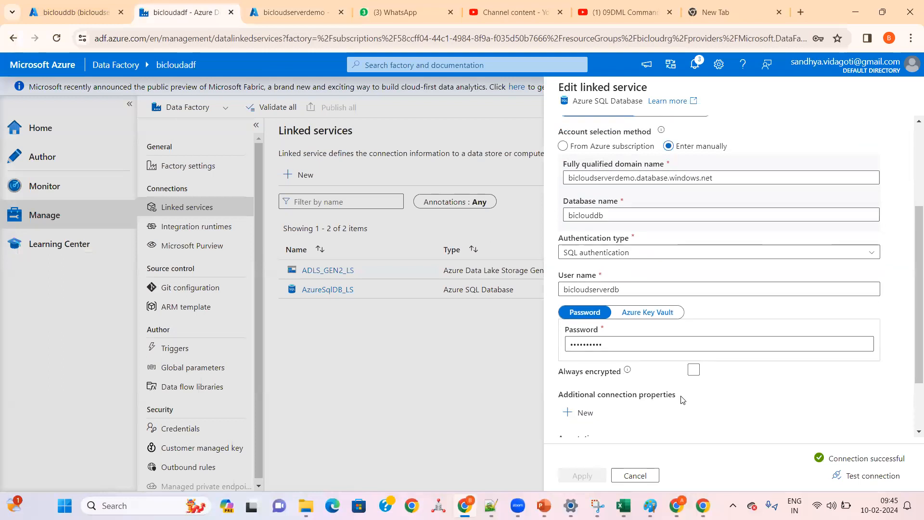
pyautogui.scroll(5, 689, 397)
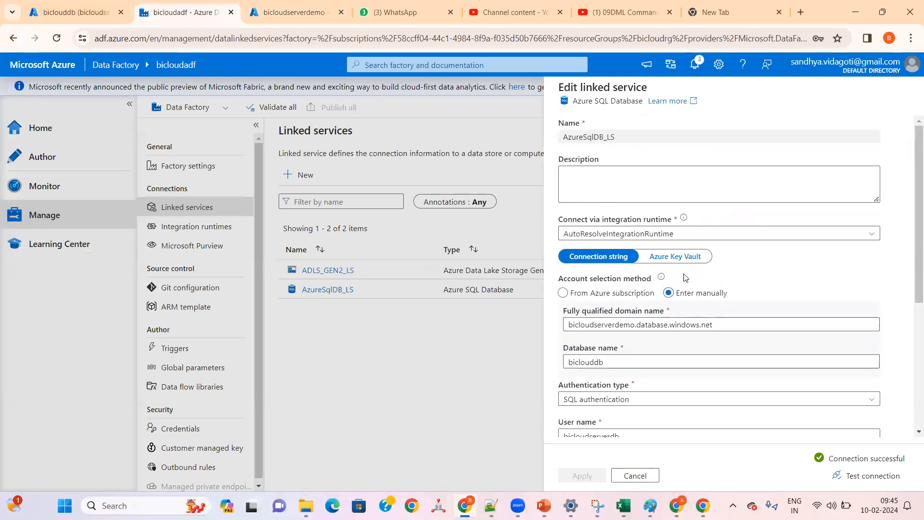
pyautogui.click(634, 482)
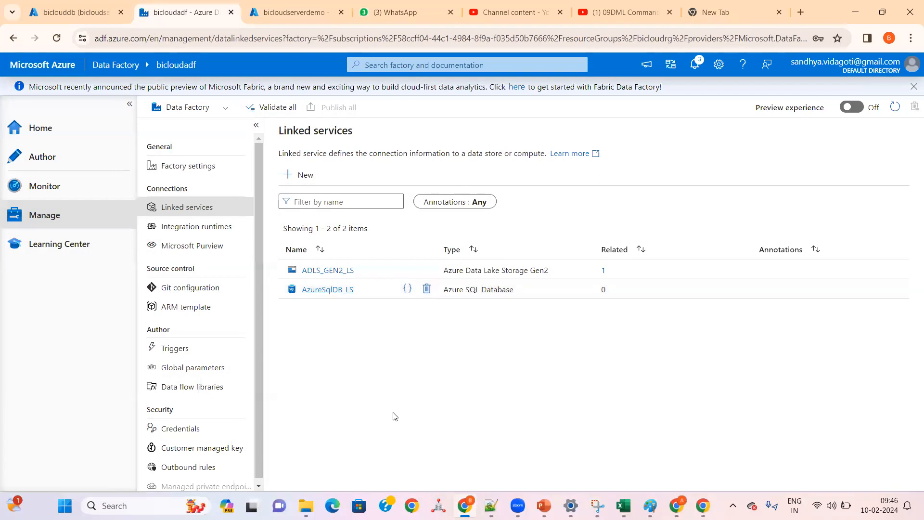
# Step: Reopen AzureSqlDB_LS for a brief check, close it without changes and reload the Data Factory page
pyautogui.click(327, 290)
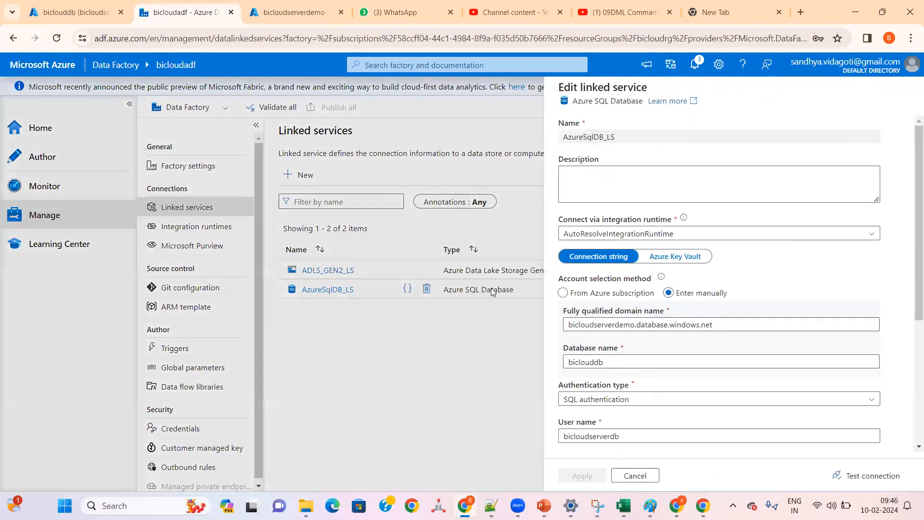
pyautogui.click(634, 474)
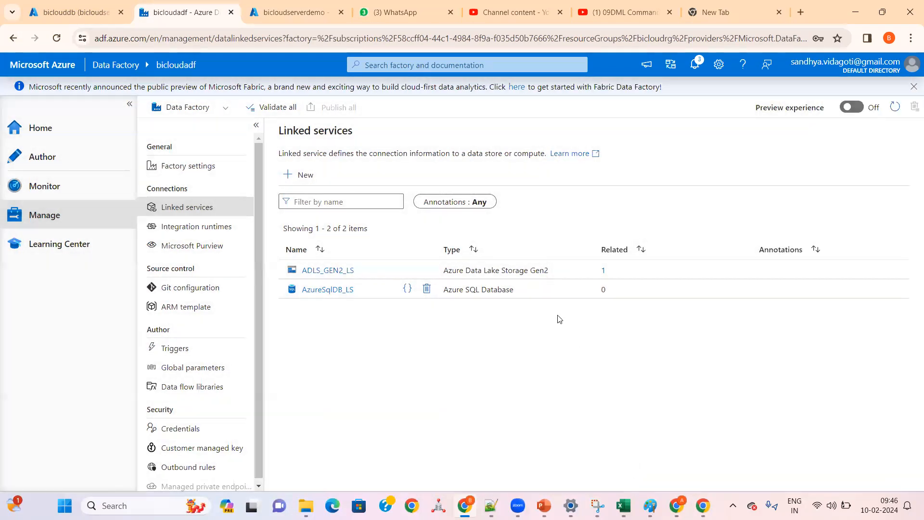
pyautogui.click(57, 39)
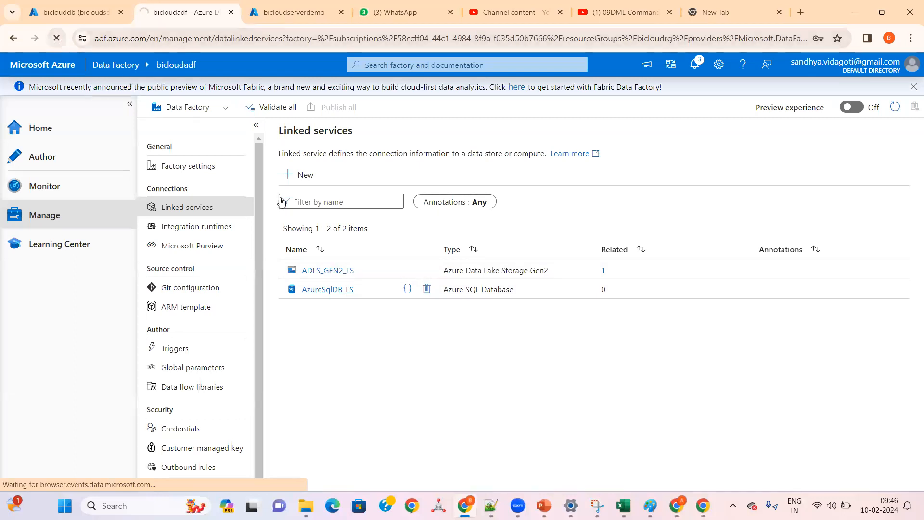
# Step: Switch to Notepad++ and copy the STEP 01 heading and linked service line under the target heading in the "new 9" notes
pyautogui.click(491, 505)
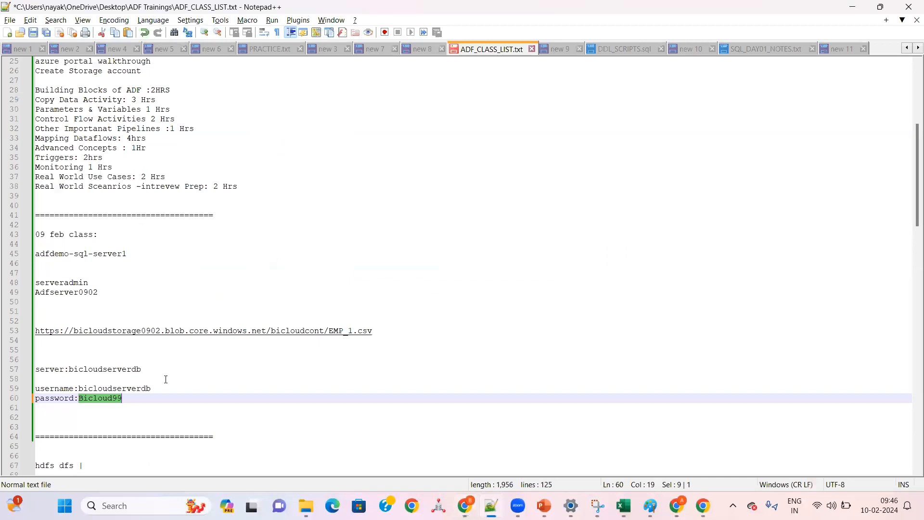
pyautogui.click(831, 50)
pyautogui.click(625, 49)
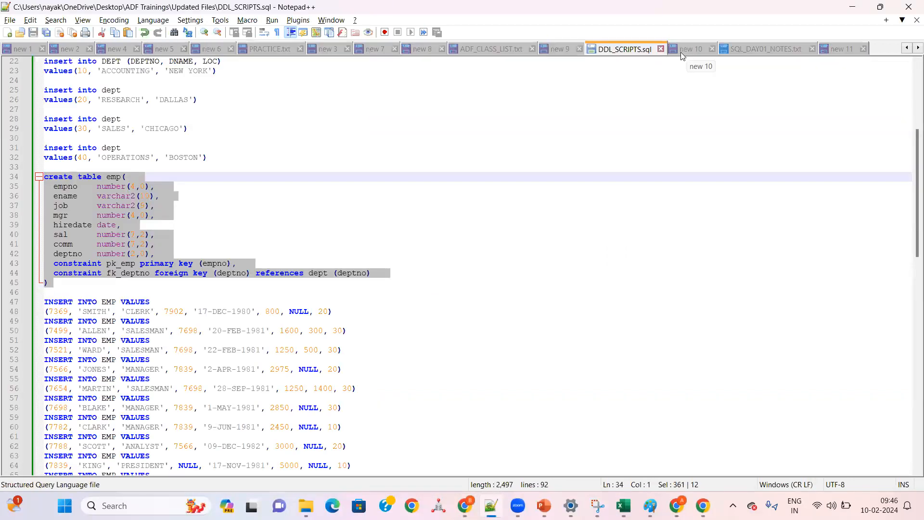
pyautogui.click(680, 50)
pyautogui.click(553, 50)
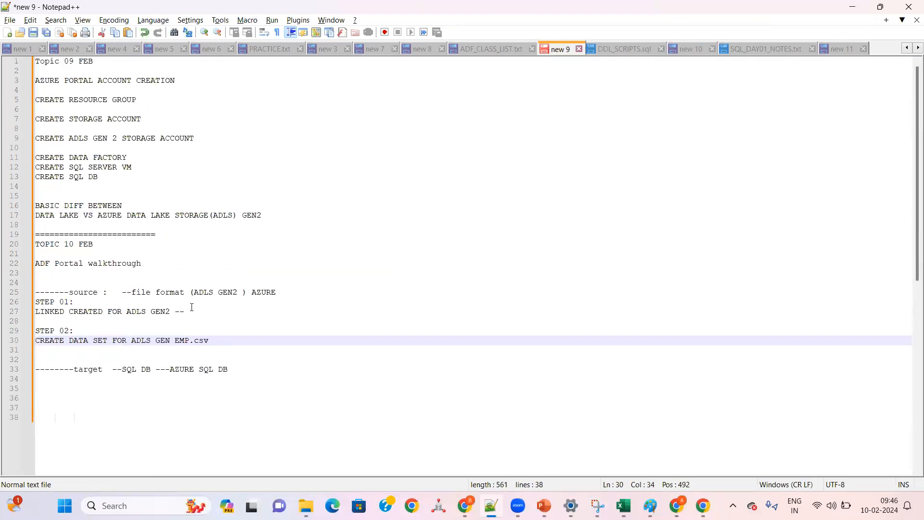
pyautogui.moveTo(192, 312); pyautogui.dragTo(16, 306)
pyautogui.hotkey('ctrl', 'c')
pyautogui.click(243, 368)
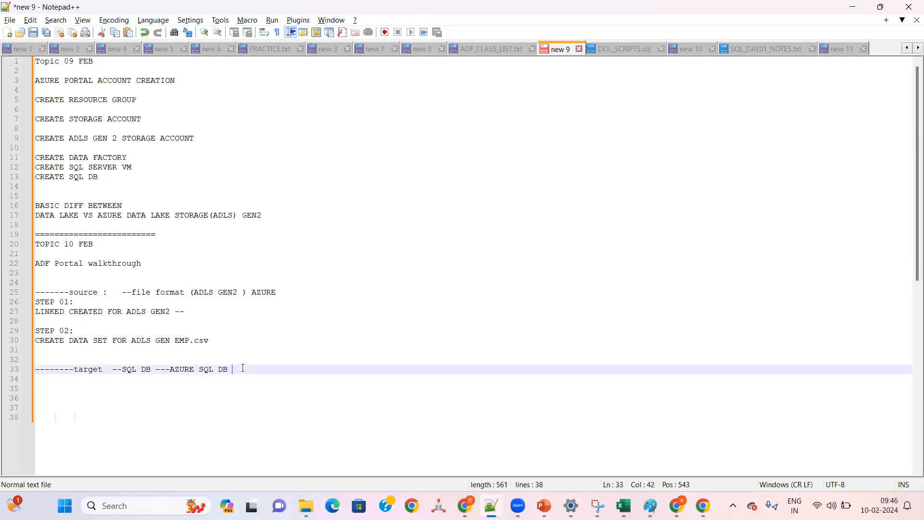
pyautogui.press('Return')
pyautogui.hotkey('ctrl', 'v')
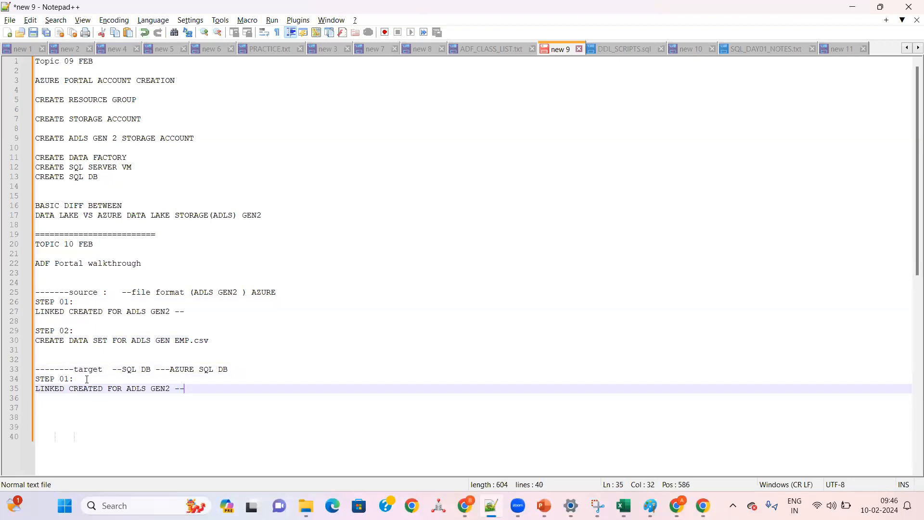
# Step: Renumber the copied target heading as STEP 03 and change its line to "LINKED CREATED FOR AZURE SQL DB --"
pyautogui.click(71, 377)
pyautogui.press('BackSpace')
pyautogui.write('3')
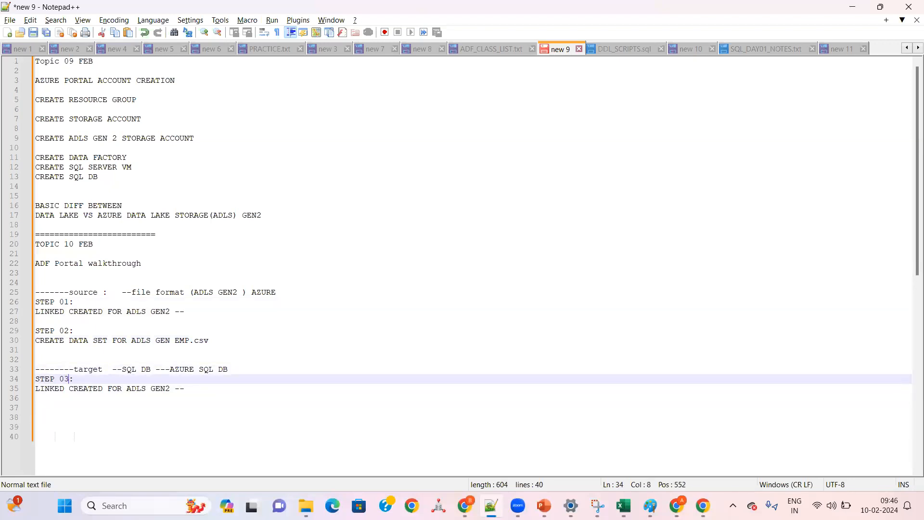
pyautogui.click(176, 388)
pyautogui.press('BackSpace')
pyautogui.press('BackSpace')
pyautogui.press('BackSpace')
pyautogui.press('BackSpace')
pyautogui.press('BackSpace')
pyautogui.press('BackSpace')
pyautogui.press('BackSpace')
pyautogui.press('BackSpace')
pyautogui.press('BackSpace')
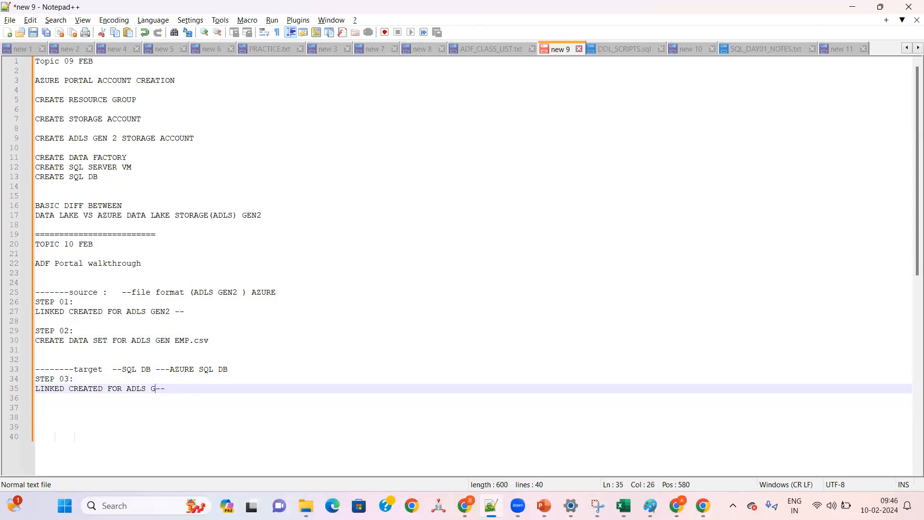
pyautogui.write('ZURE SQ')
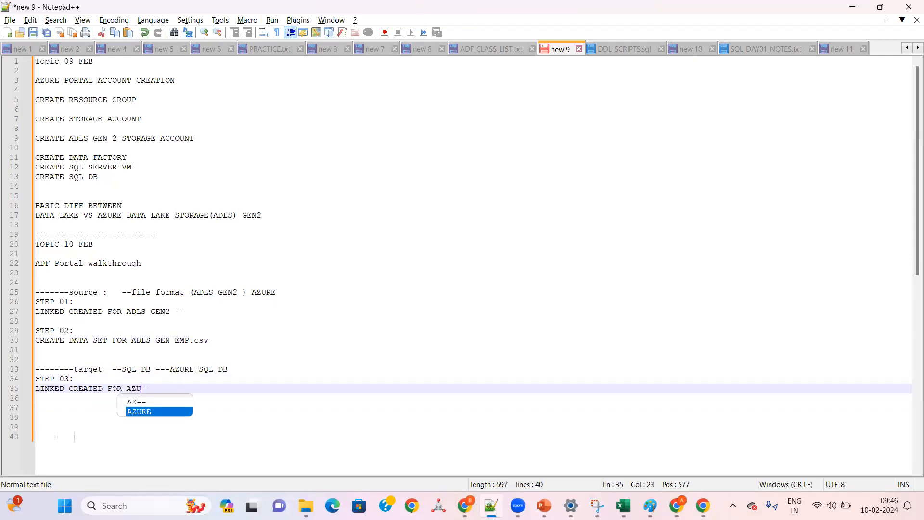
pyautogui.press('BackSpace')
pyautogui.write('L DB')
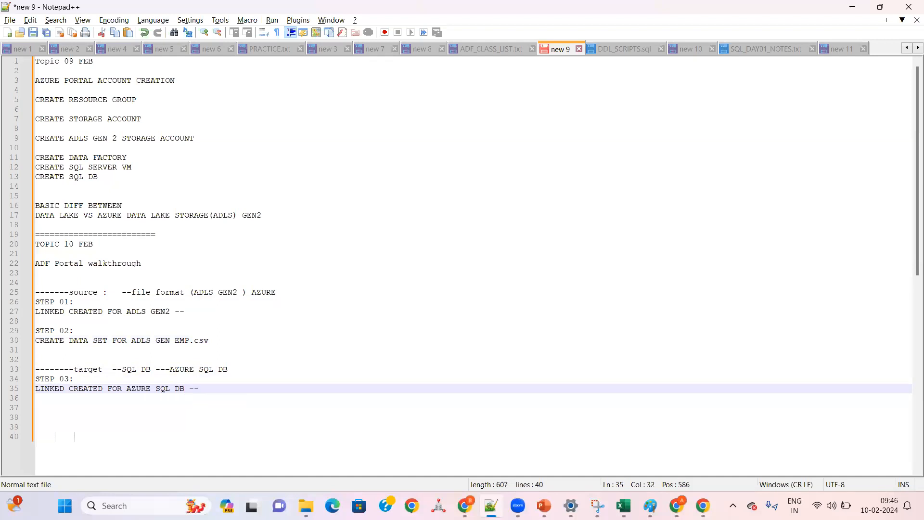
# Step: Add the heading "STEP 04 :" below STEP 03 and copy the STEP 02 dataset line beneath it
pyautogui.press('Down')
pyautogui.press('Return')
pyautogui.write('STE')
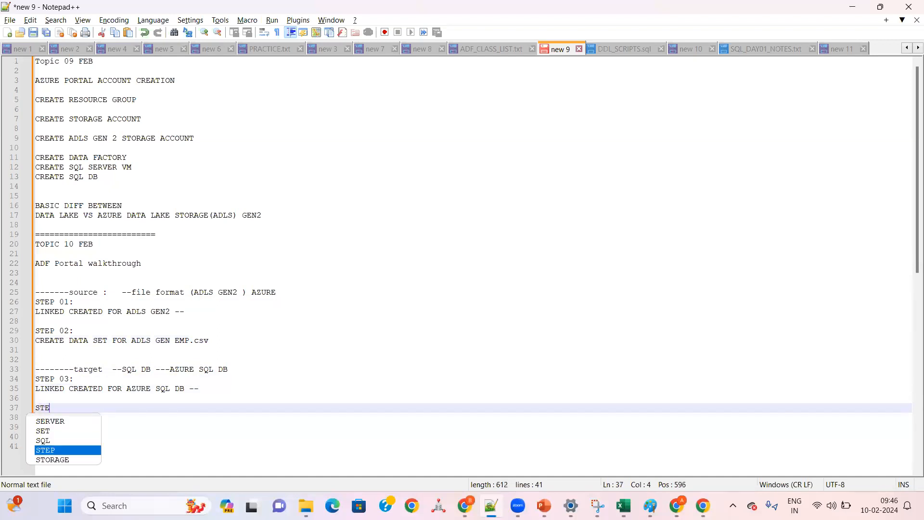
pyautogui.write('P 04 :')
pyautogui.press('Return')
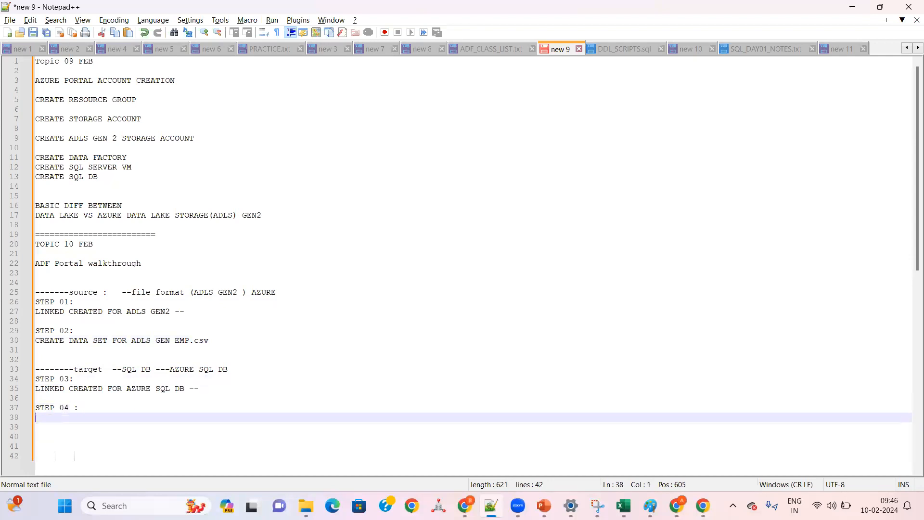
pyautogui.moveTo(118, 370); pyautogui.dragTo(24, 343)
pyautogui.hotkey('ctrl', 'c')
pyautogui.click(214, 340)
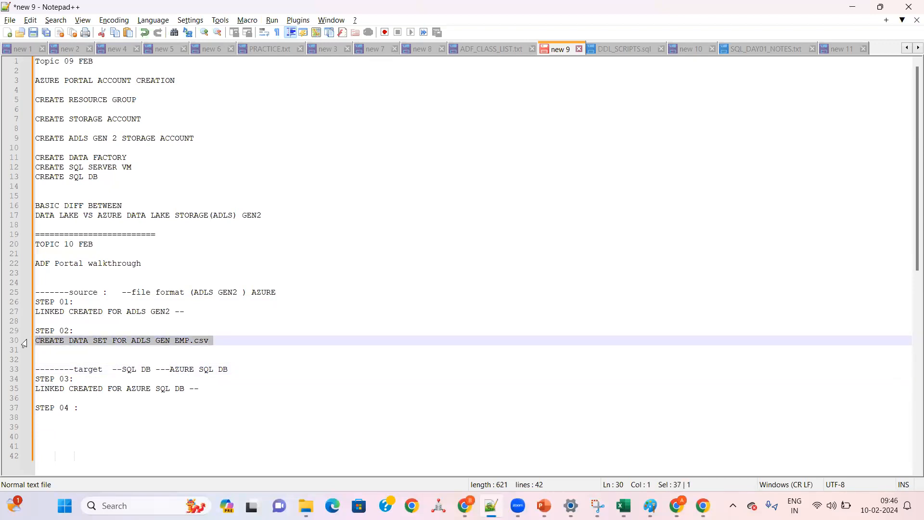
pyautogui.click(44, 419)
pyautogui.hotkey('ctrl', 'v')
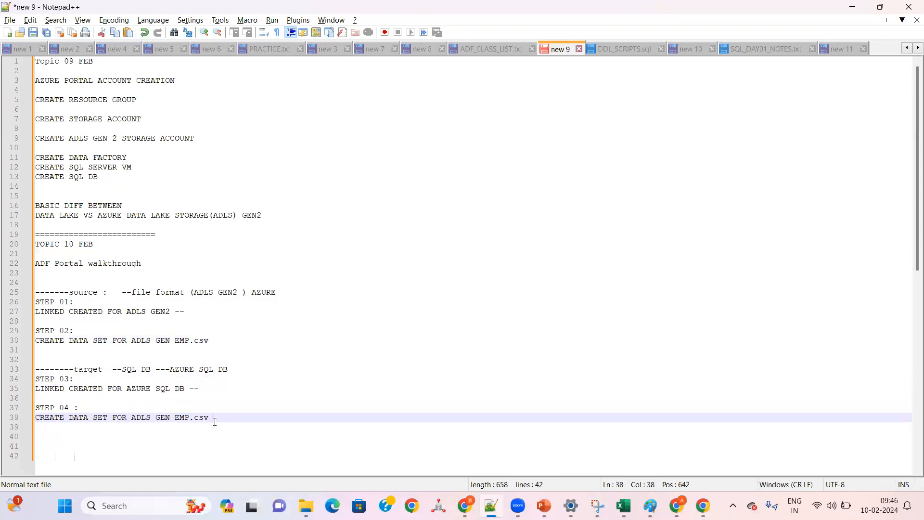
# Step: Edit the line under STEP 04 to read "CREATE DATA SET FOR AZURE SQL DB EMP TABLE"
pyautogui.press('BackSpace')
pyautogui.press('BackSpace')
pyautogui.press('BackSpace')
pyautogui.press('BackSpace')
pyautogui.press('BackSpace')
pyautogui.write('TABLE')
pyautogui.click(173, 420)
pyautogui.press('BackSpace')
pyautogui.press('BackSpace')
pyautogui.press('BackSpace')
pyautogui.press('BackSpace')
pyautogui.press('BackSpace')
pyautogui.press('BackSpace')
pyautogui.press('BackSpace')
pyautogui.press('BackSpace')
pyautogui.write('ZURE S')
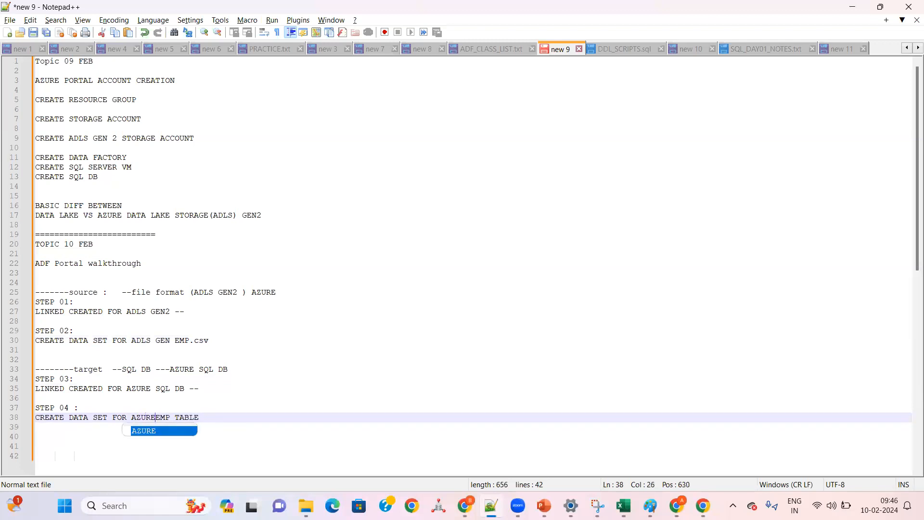
pyautogui.write('QL DB')
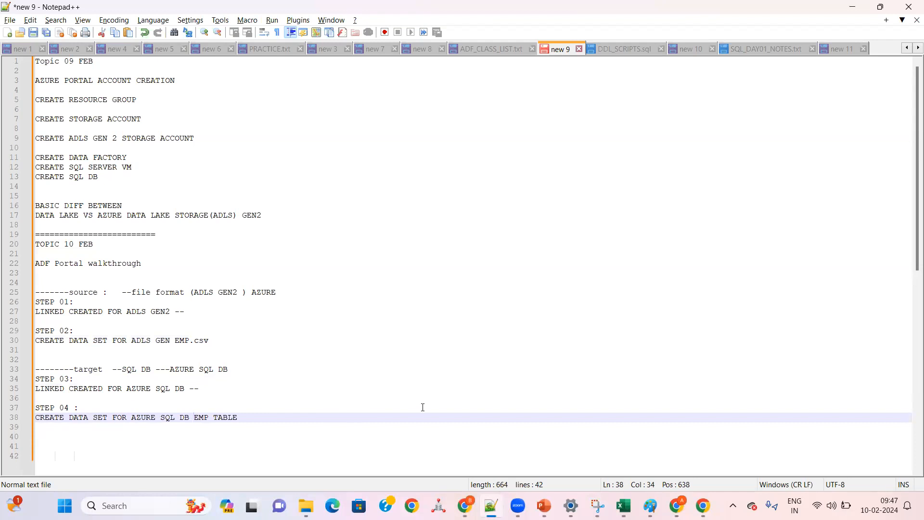
# Step: Switch to Data Factory in the browser and expand the main navigation so its labels show
pyautogui.click(464, 505)
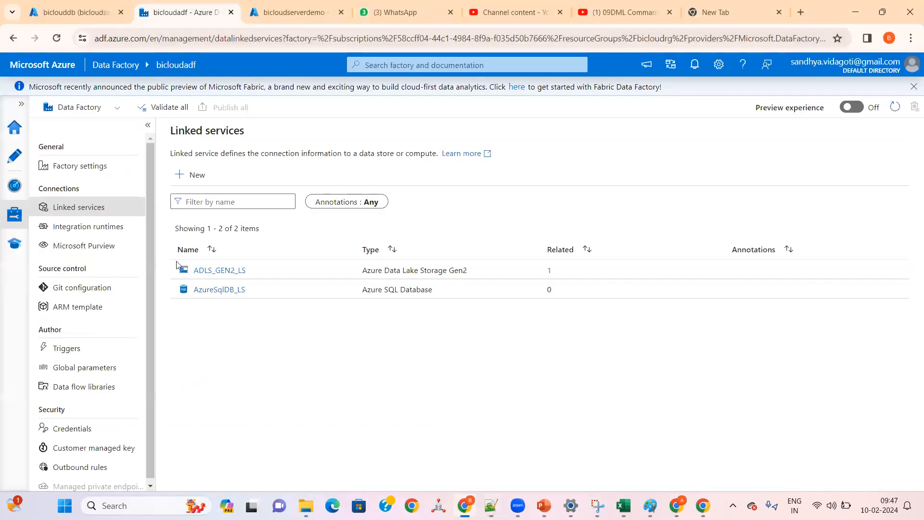
pyautogui.click(24, 105)
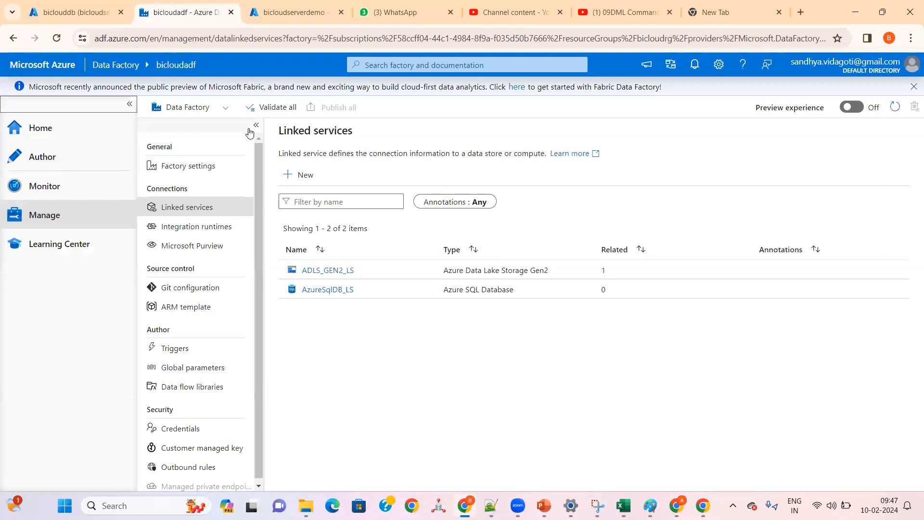
pyautogui.click(255, 128)
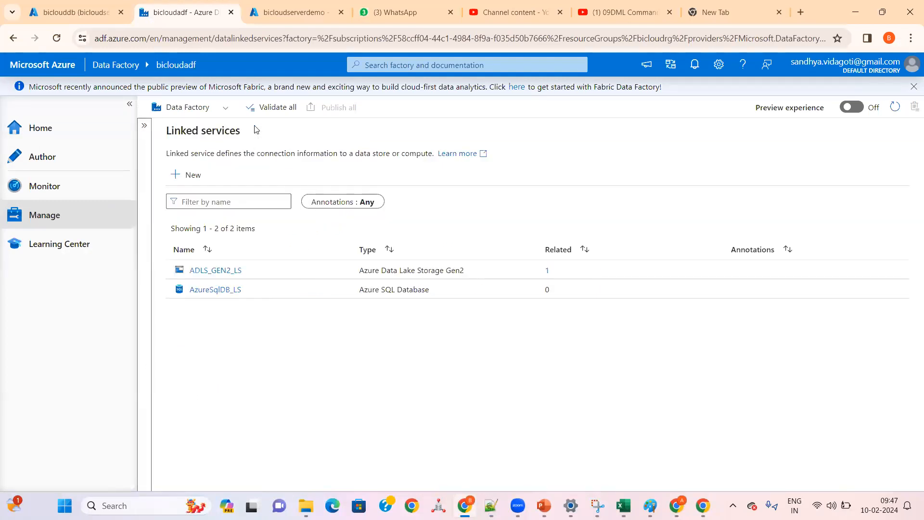
pyautogui.click(148, 129)
# Step: Compare the factory resources in the Author hub with the linked services in the Manage hub
pyautogui.click(63, 155)
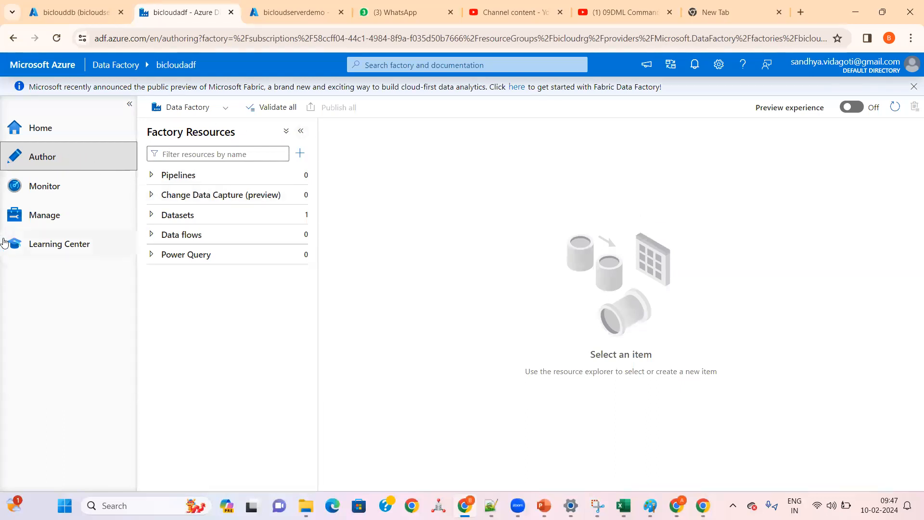
pyautogui.click(41, 212)
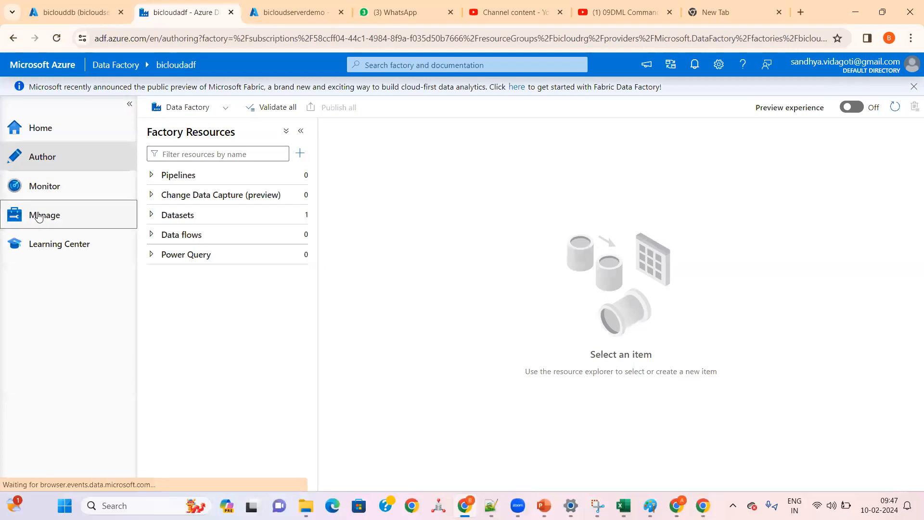
pyautogui.click(41, 156)
pyautogui.click(42, 215)
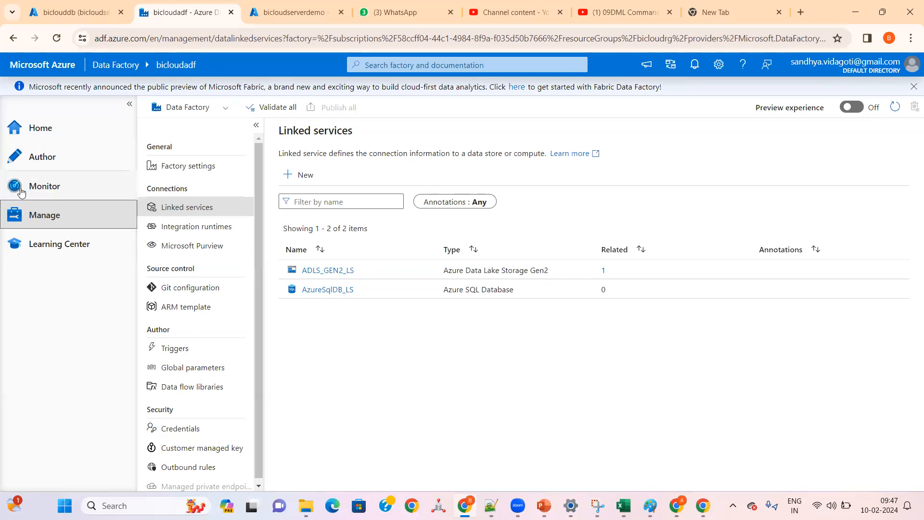
pyautogui.click(42, 158)
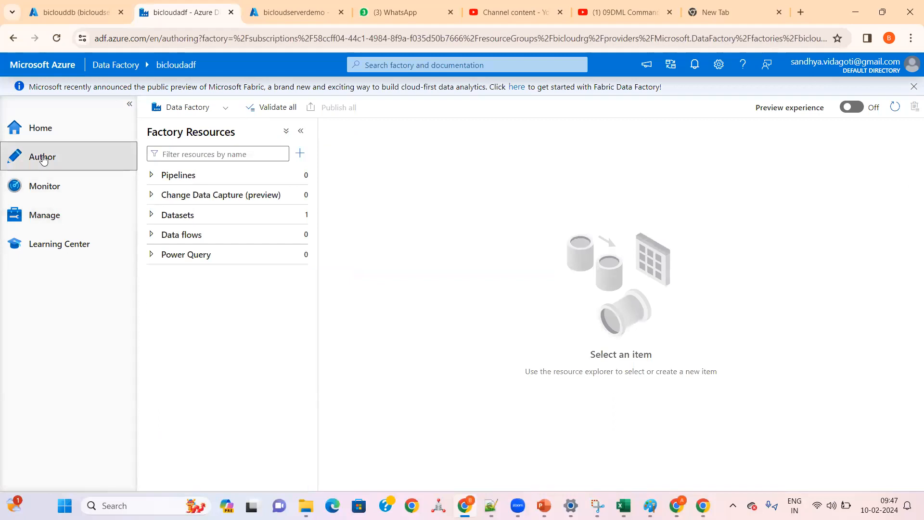
pyautogui.click(43, 212)
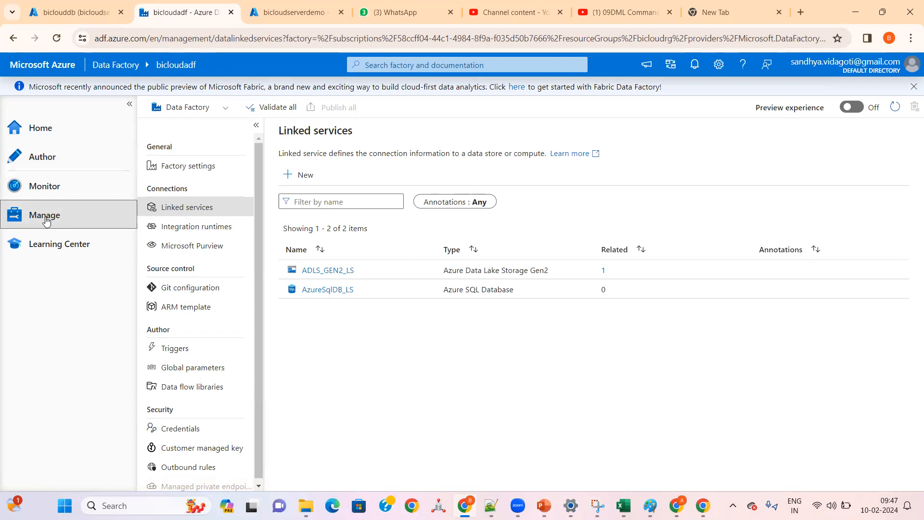
# Step: Start a new dataset in the Author hub, searching the data stores for "AZURE" and choosing Azure SQL Database
pyautogui.click(42, 152)
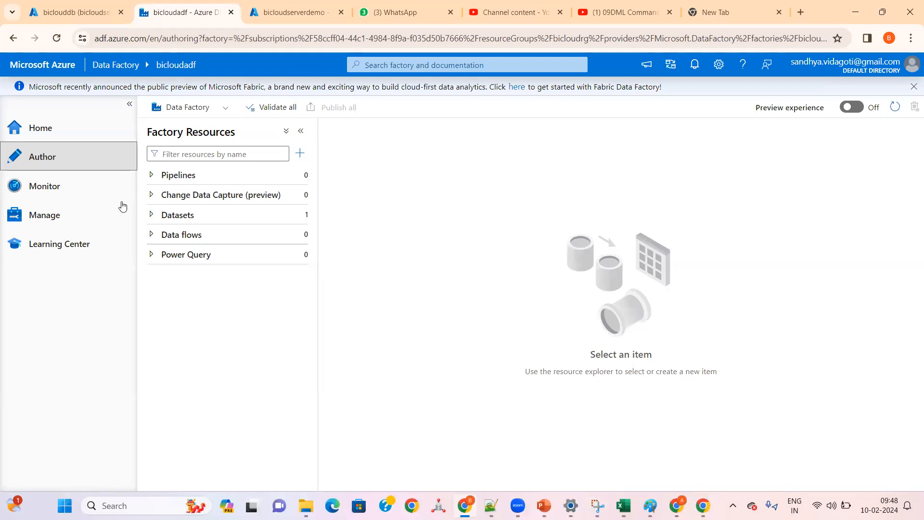
pyautogui.click(165, 216)
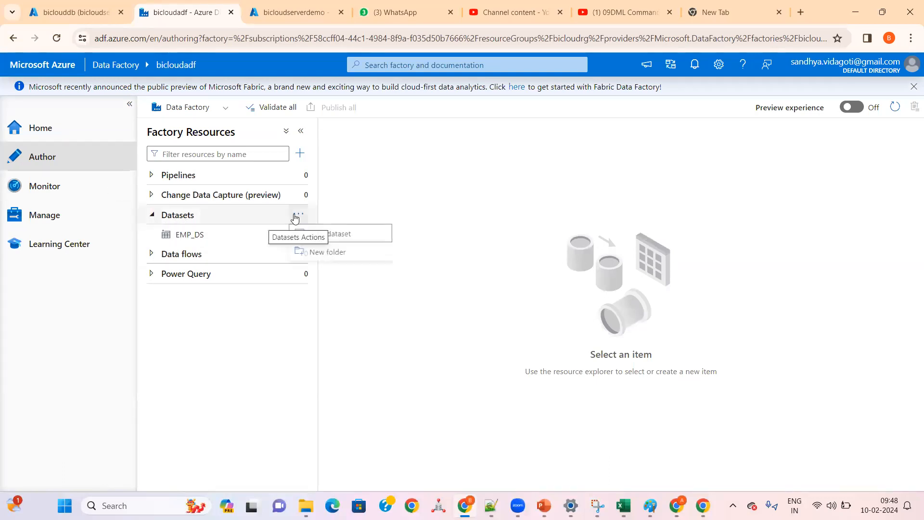
pyautogui.click(297, 215)
pyautogui.click(333, 236)
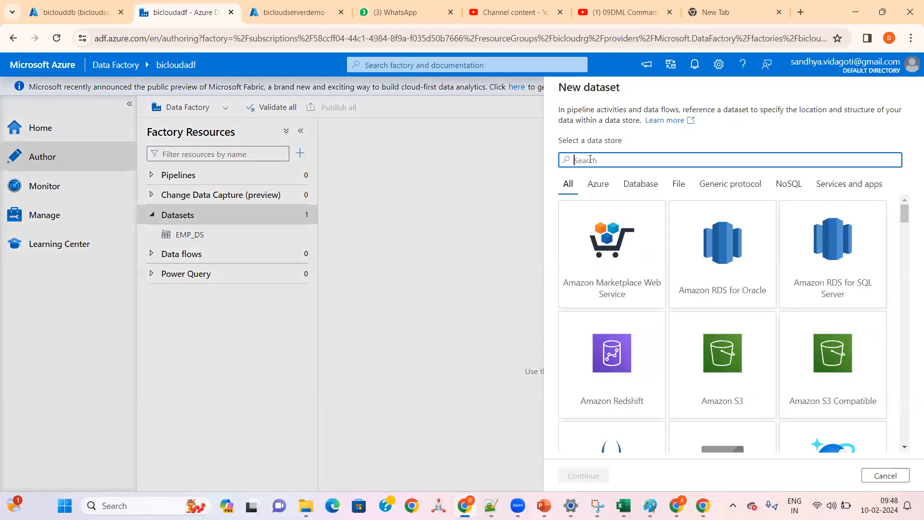
pyautogui.write('AZURE')
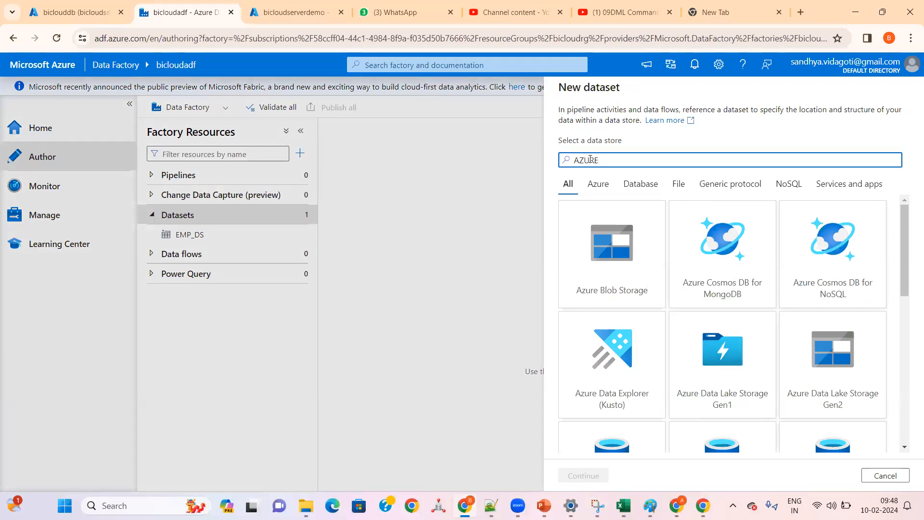
pyautogui.scroll(-3, 642, 263)
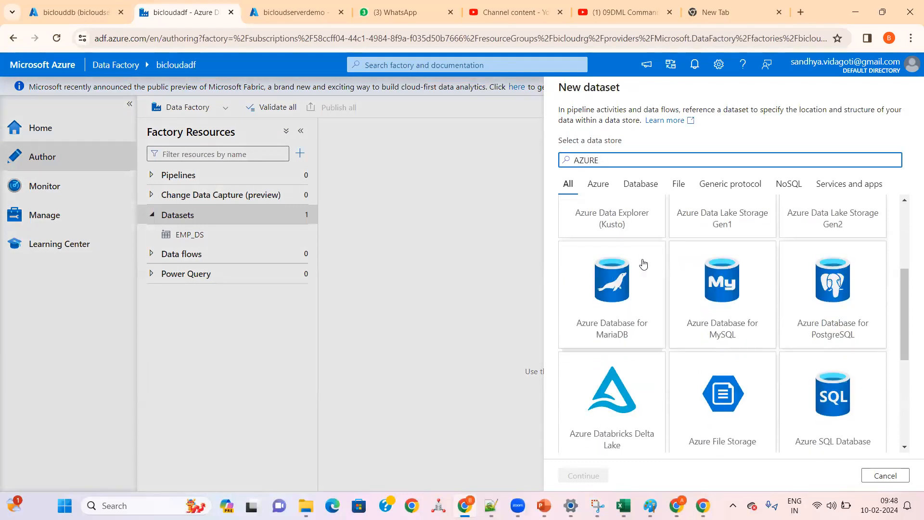
pyautogui.scroll(-1, 666, 303)
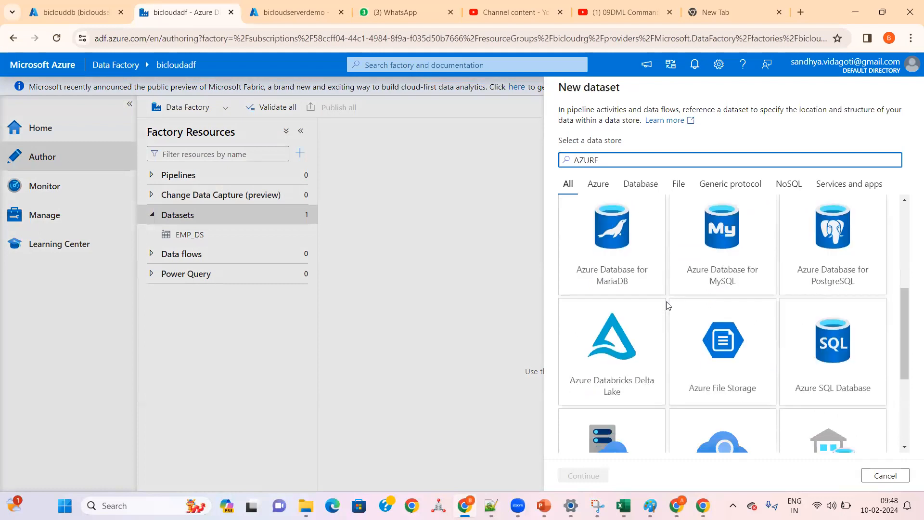
pyautogui.click(830, 346)
pyautogui.click(584, 475)
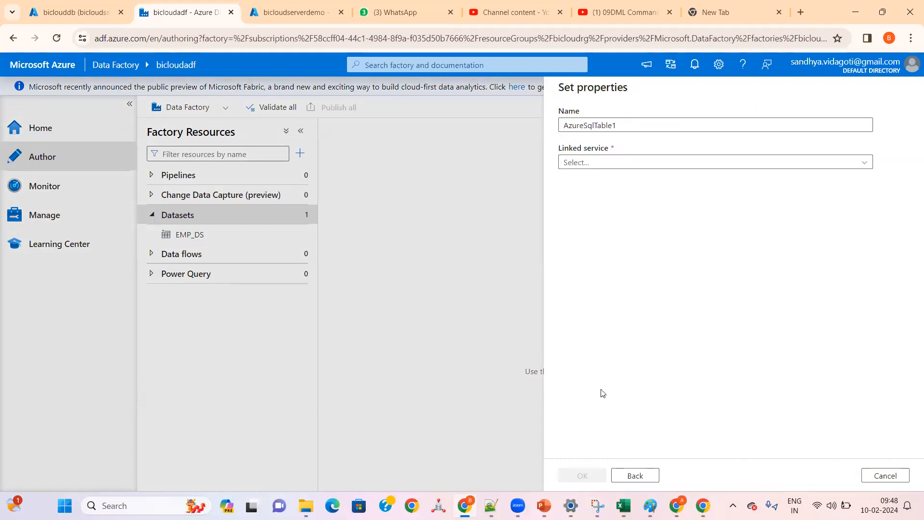
# Step: Set the dataset's linked service to AzureSqlDB_LS and name the dataset AzureSql_EMP
pyautogui.click(625, 166)
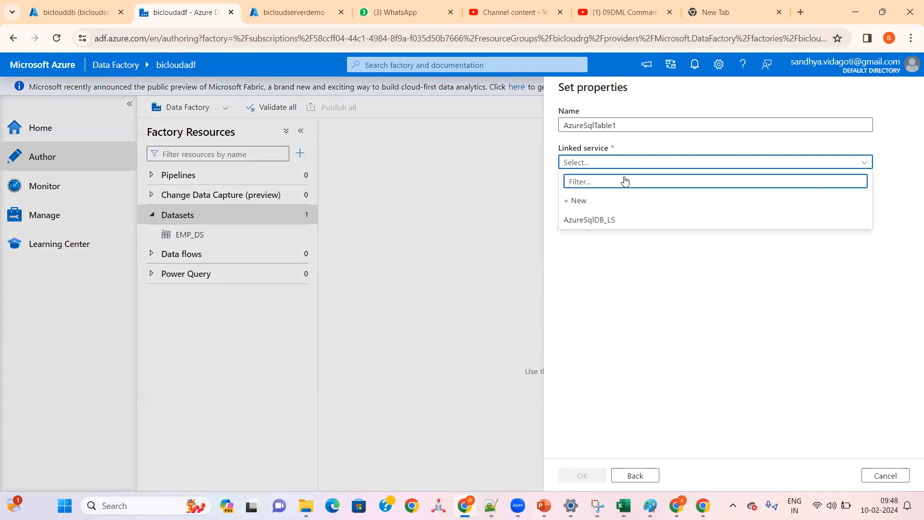
pyautogui.click(588, 221)
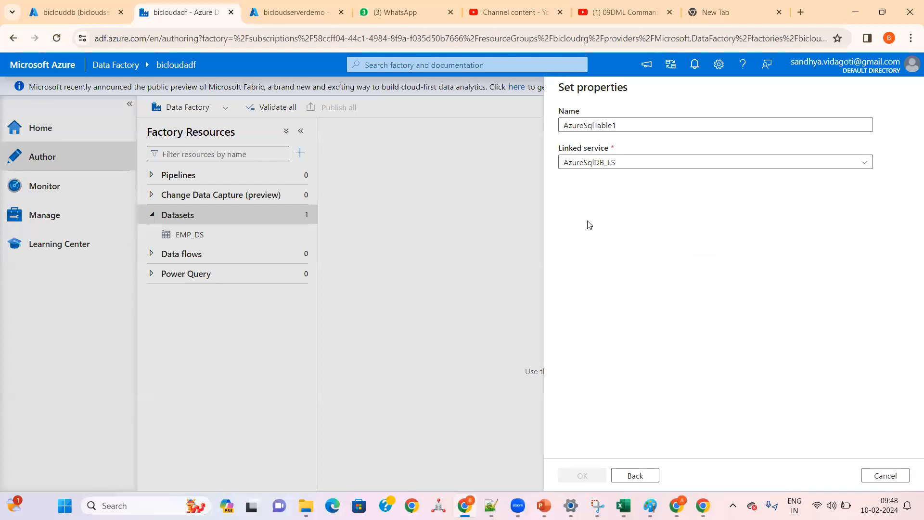
pyautogui.doubleClick(625, 125)
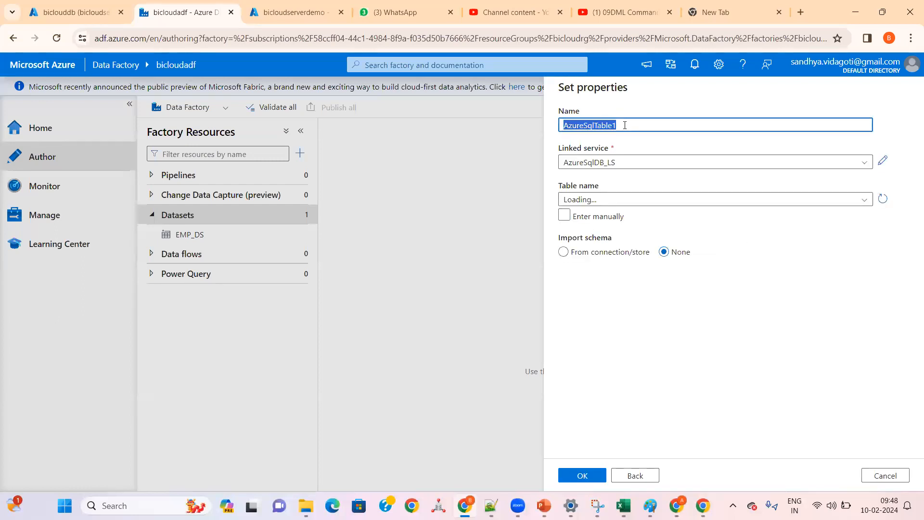
pyautogui.click(625, 125)
pyautogui.press('BackSpace')
pyautogui.press('BackSpace')
pyautogui.press('BackSpace')
pyautogui.press('BackSpace')
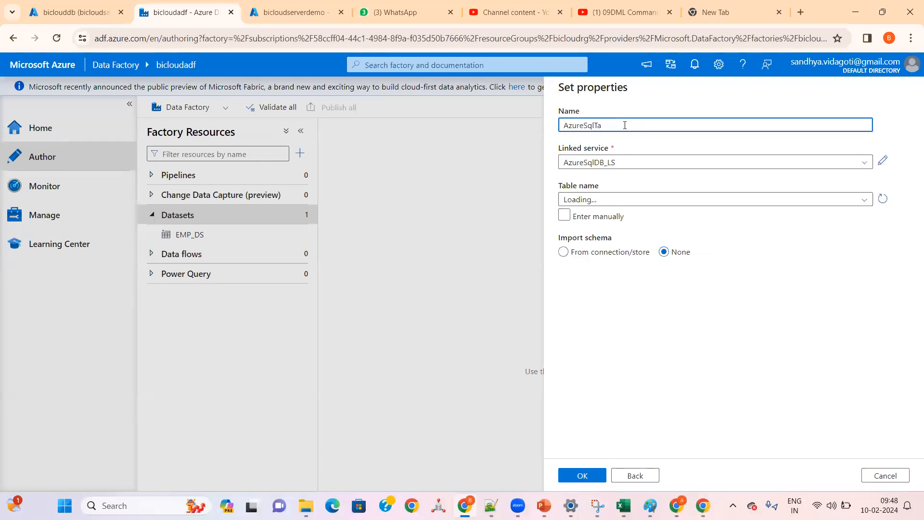
pyautogui.write('_EMP')
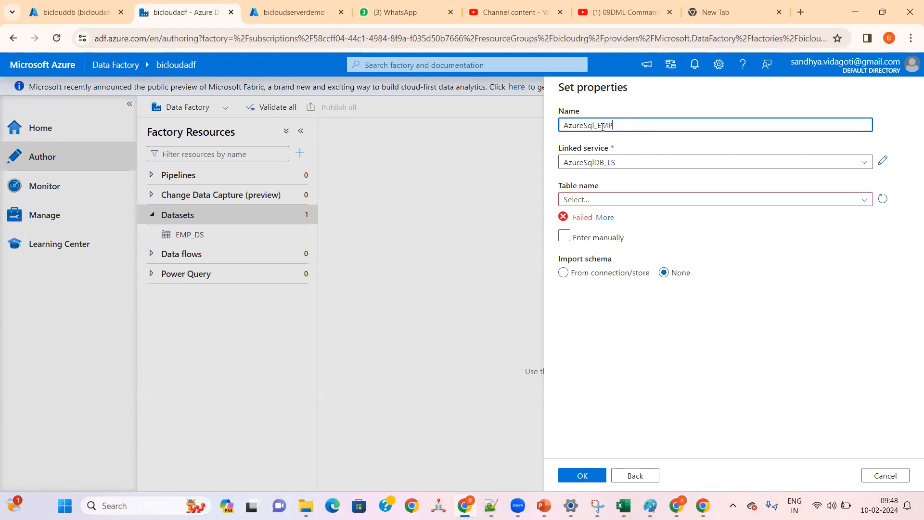
# Step: Try to open the dataset's table name choices, and reload the table list from the linked service
pyautogui.click(597, 207)
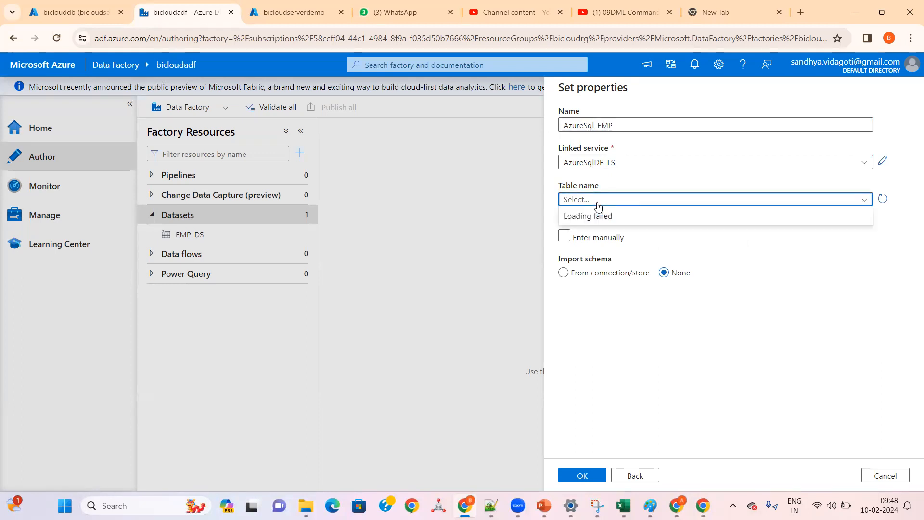
pyautogui.click(598, 204)
pyautogui.click(597, 204)
pyautogui.click(597, 204)
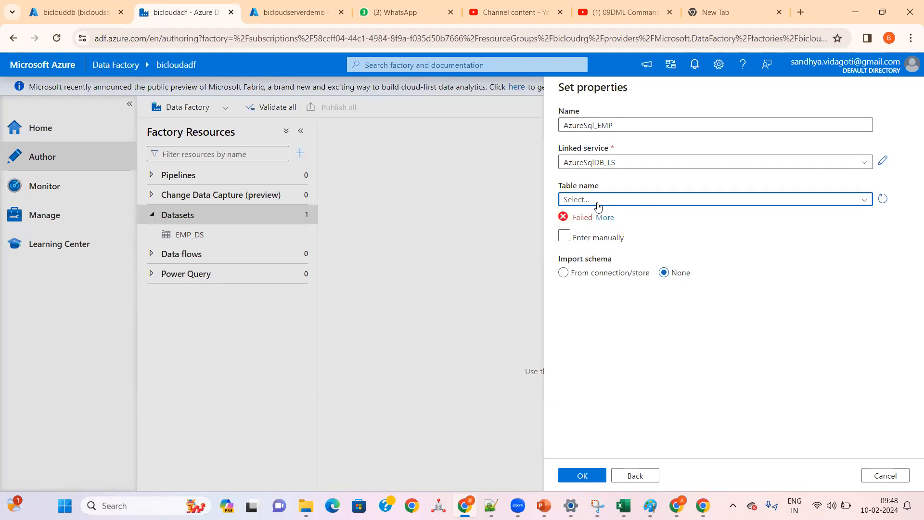
pyautogui.click(882, 199)
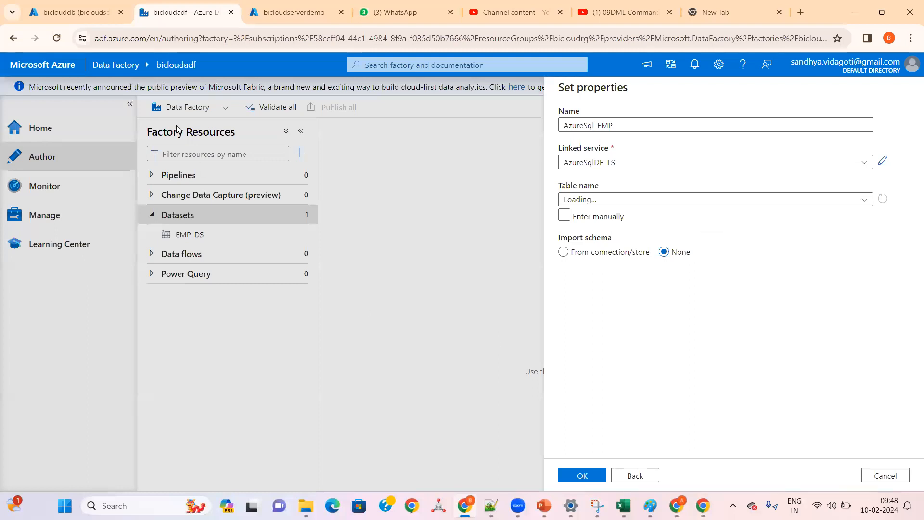
# Step: Copy the CREATE TABLE EMP_NEW statement from SQL_DAY01_NOTES.txt in Notepad++ into the empty biclouddb query in the browser
pyautogui.click(81, 16)
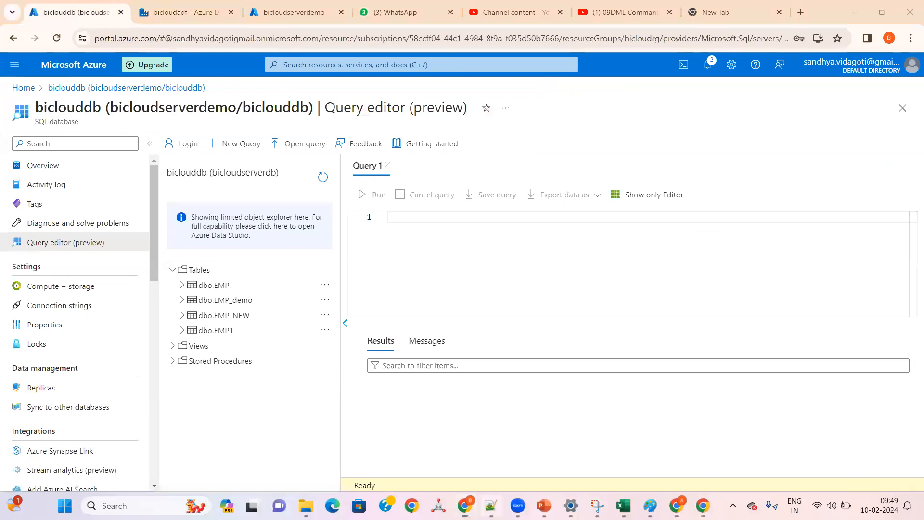
pyautogui.click(491, 506)
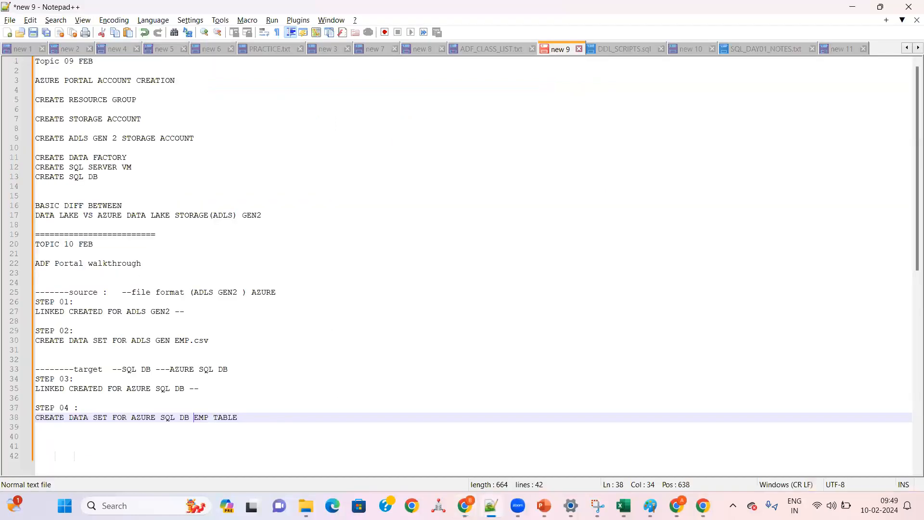
pyautogui.click(765, 49)
pyautogui.click(182, 157)
pyautogui.moveTo(145, 151); pyautogui.dragTo(47, 63)
pyautogui.hotkey('ctrl', 'c')
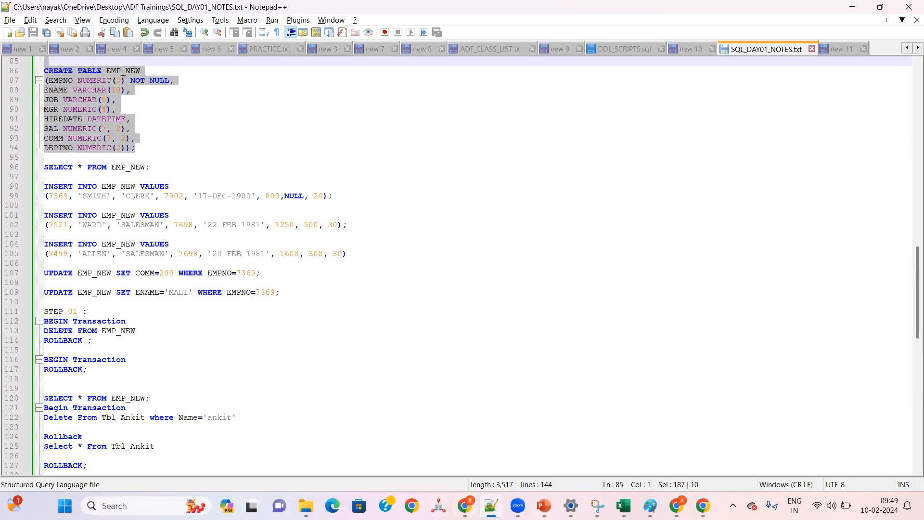
pyautogui.click(464, 505)
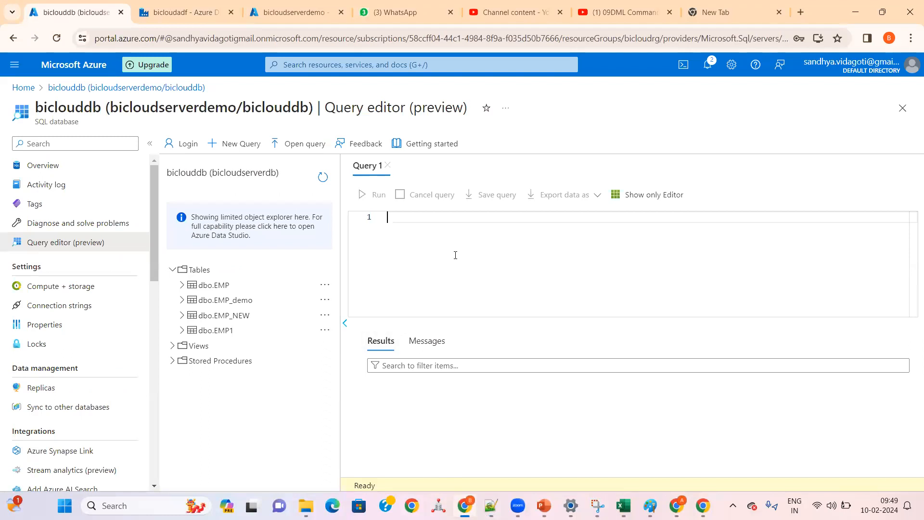
pyautogui.hotkey('ctrl', 'v')
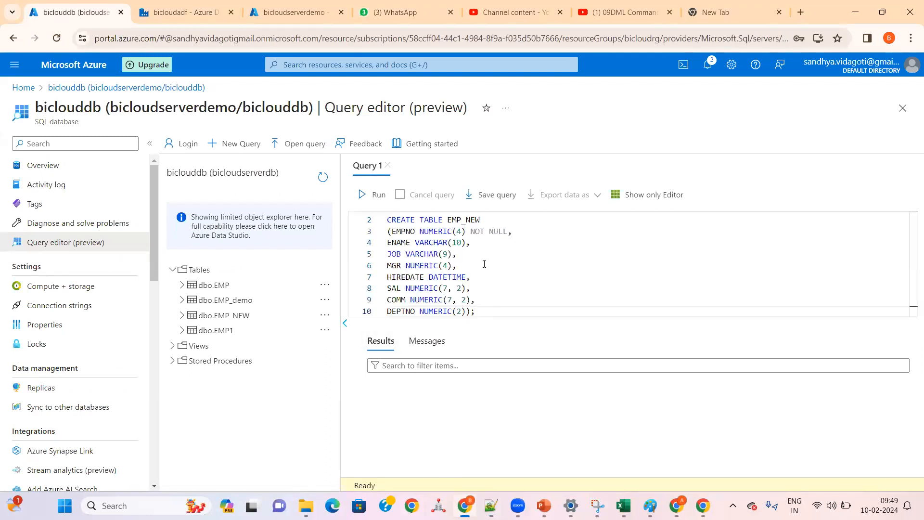
# Step: Change the table name in the pasted CREATE TABLE statement to EMP_DEMO1
pyautogui.click(481, 219)
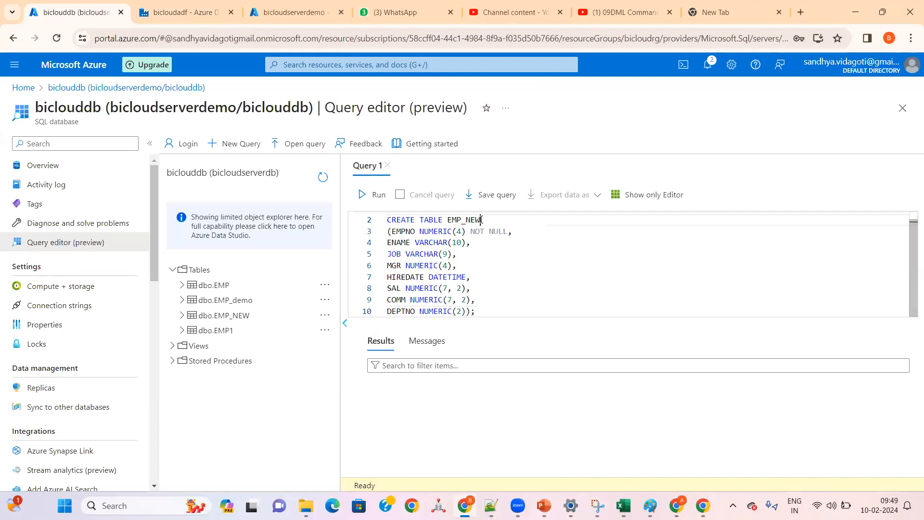
pyautogui.press('BackSpace')
pyautogui.press('BackSpace')
pyautogui.press('BackSpace')
pyautogui.write('DEMO1')
pyautogui.click(487, 303)
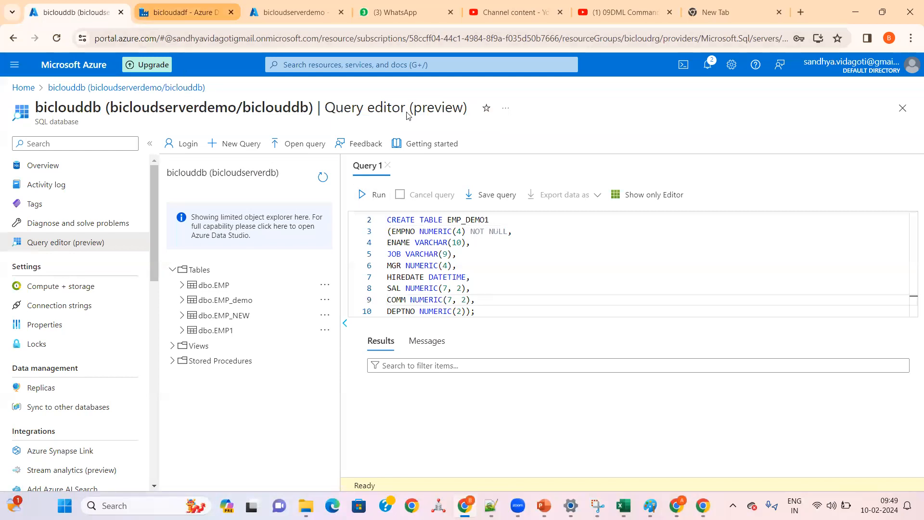
# Step: Switch to Data Factory and review the tables offered for the AzureSql_EMP dataset
pyautogui.click(185, 13)
pyautogui.click(596, 200)
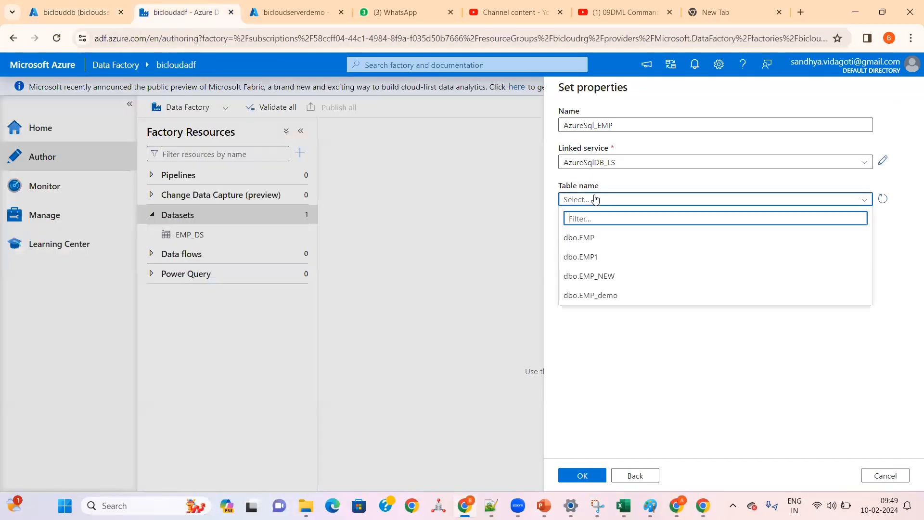
pyautogui.click(595, 200)
# Step: Return to the biclouddb query editor, select the whole CREATE TABLE EMP_DEMO1 statement and try to run it
pyautogui.click(81, 14)
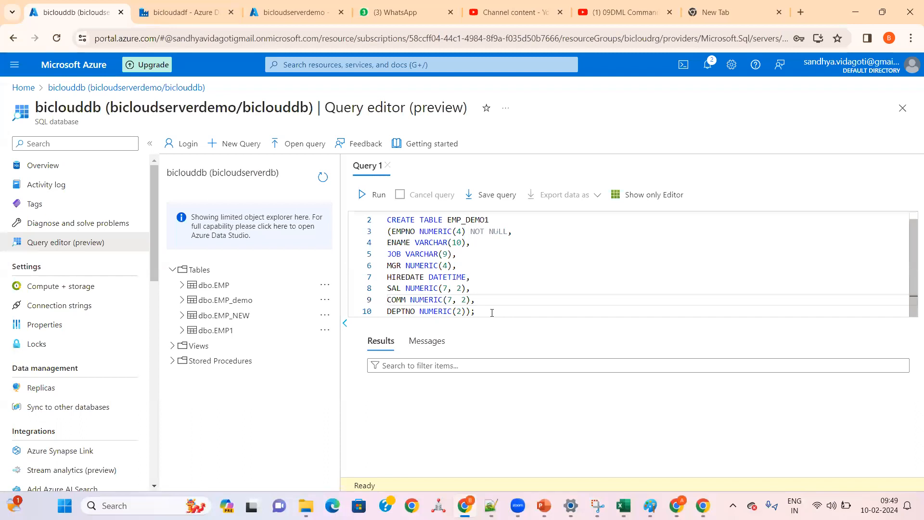
pyautogui.moveTo(486, 312); pyautogui.dragTo(378, 222)
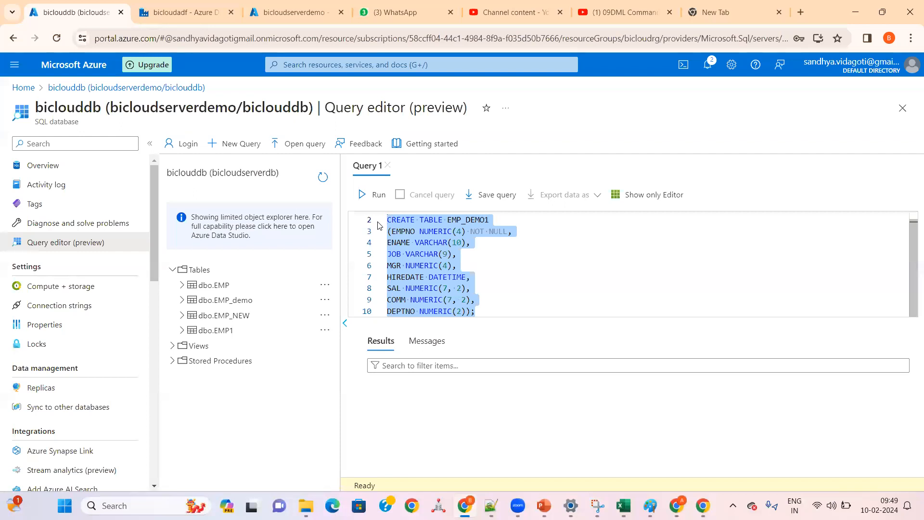
pyautogui.click(505, 280)
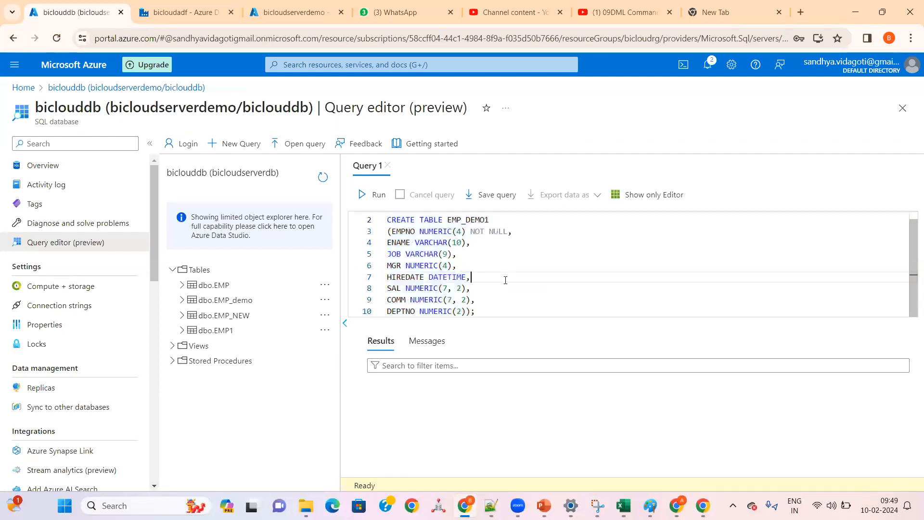
pyautogui.moveTo(486, 315); pyautogui.dragTo(385, 220)
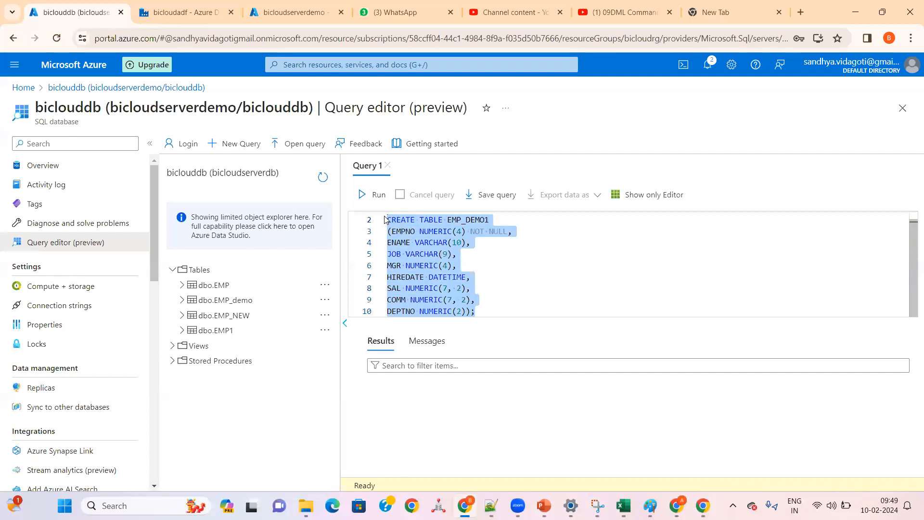
pyautogui.click(473, 257)
pyautogui.click(478, 310)
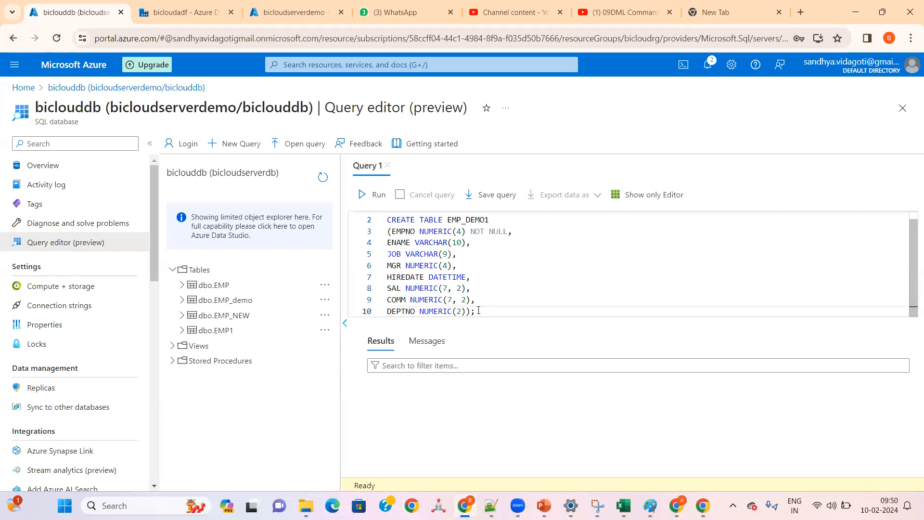
pyautogui.doubleClick(465, 220)
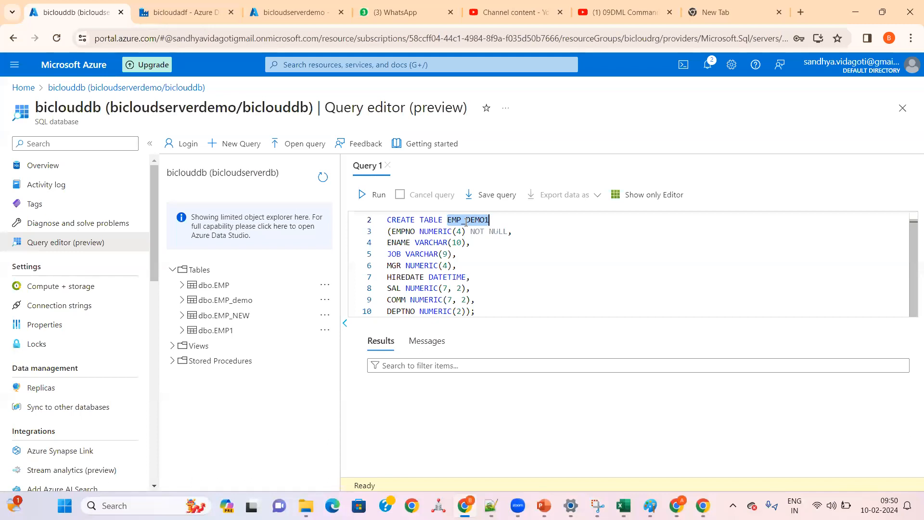
pyautogui.click(480, 312)
pyautogui.moveTo(480, 312); pyautogui.dragTo(385, 223)
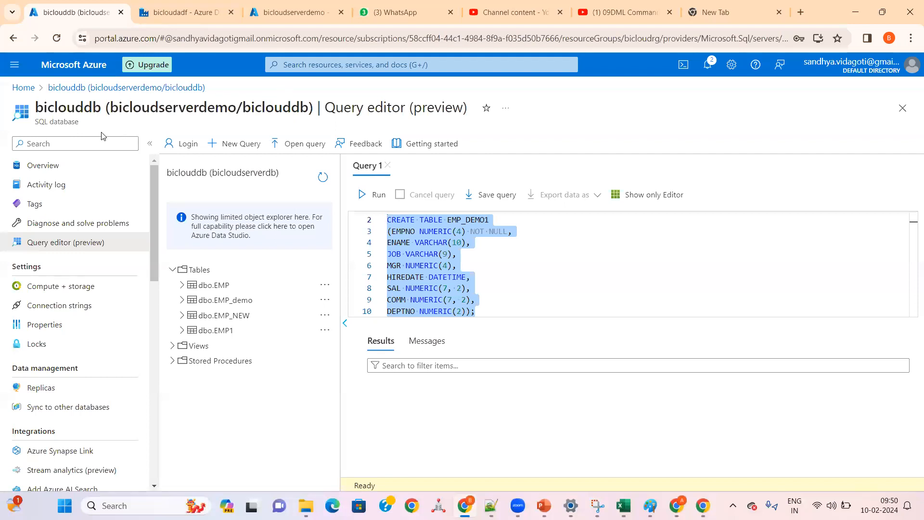
pyautogui.click(364, 197)
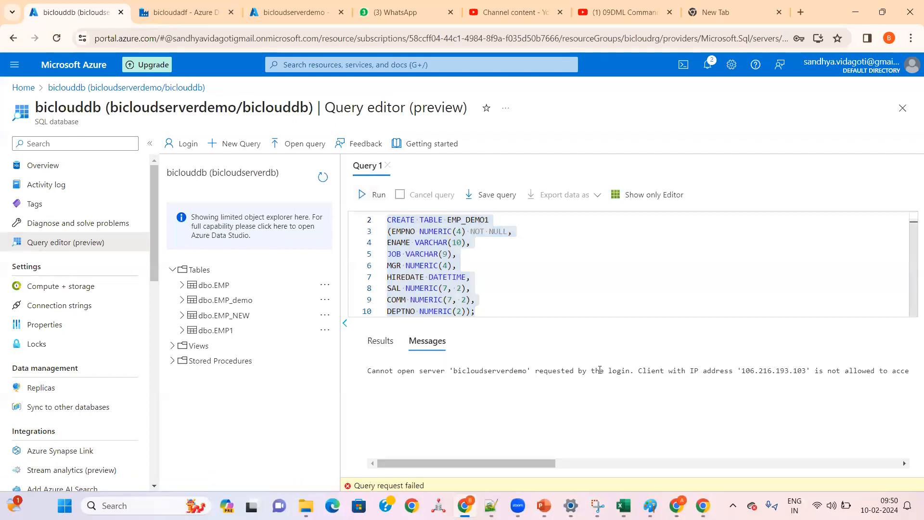
# Step: Examine the full query error message and its client IP address, checking the bicloudserverdemo server page in between
pyautogui.moveTo(805, 368); pyautogui.dragTo(743, 370)
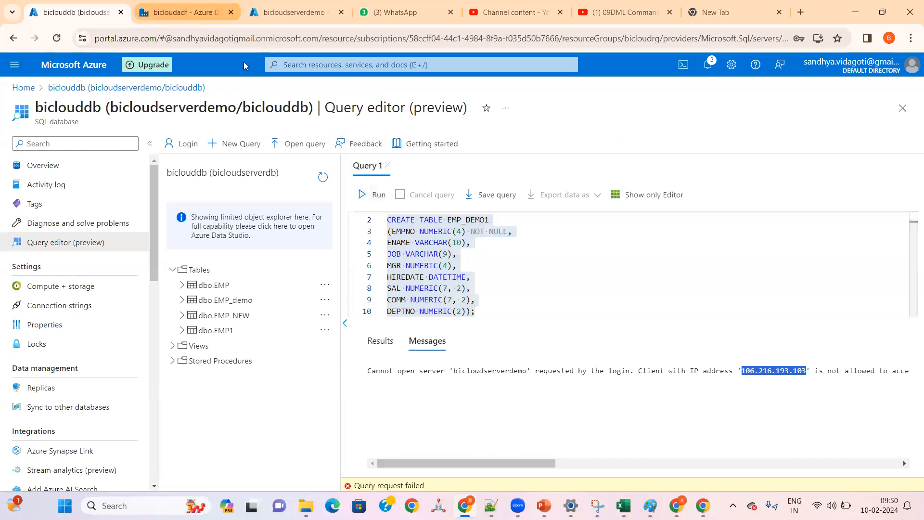
pyautogui.click(192, 13)
pyautogui.hotkey('ctrl', 'Tab')
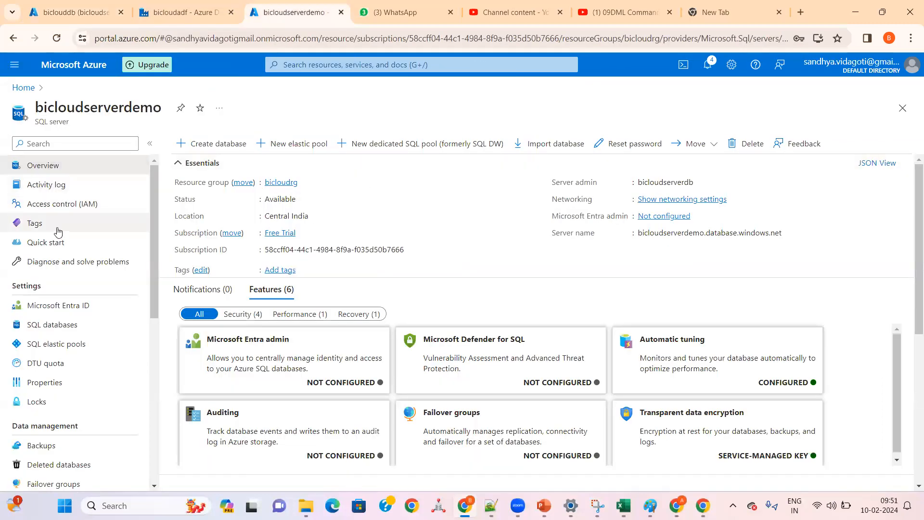
pyautogui.hotkey('ctrl', '1')
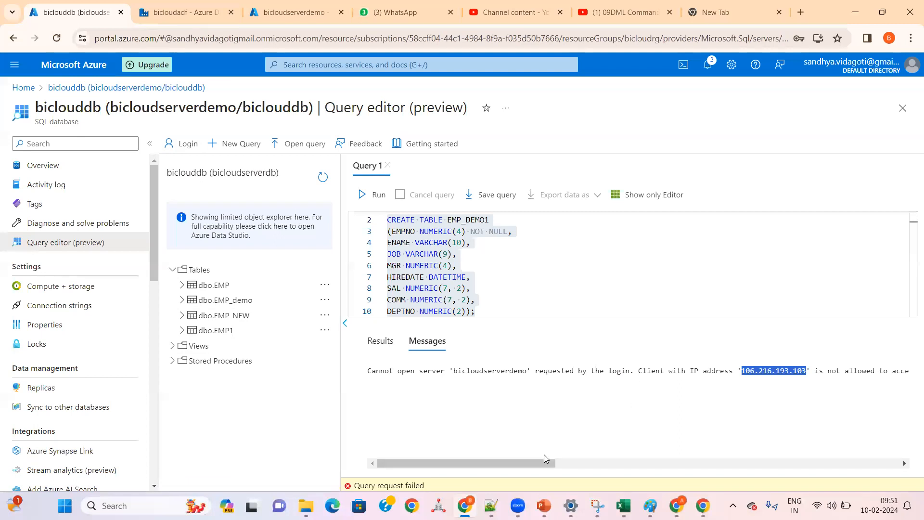
pyautogui.moveTo(534, 469); pyautogui.dragTo(682, 470)
pyautogui.click(680, 369)
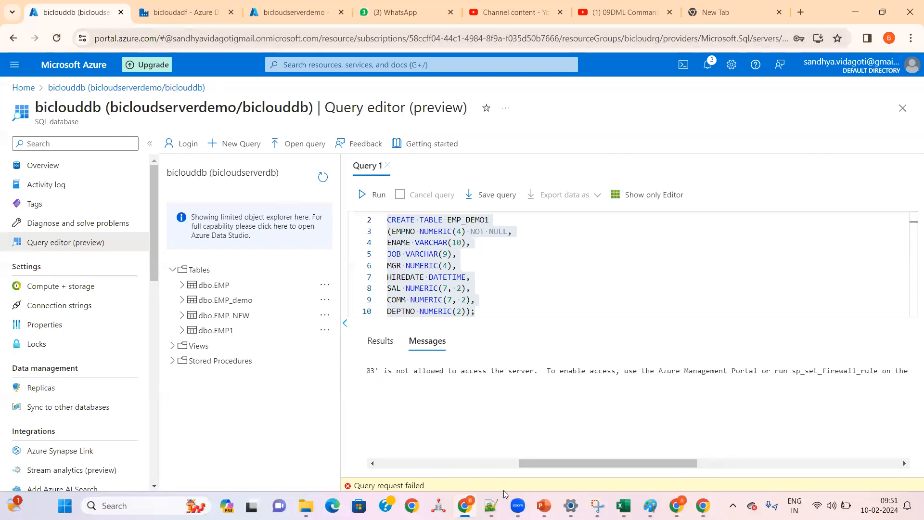
# Step: Copy the blocked client IP address from the query error message and read the rest of the message
pyautogui.moveTo(544, 463); pyautogui.dragTo(473, 476)
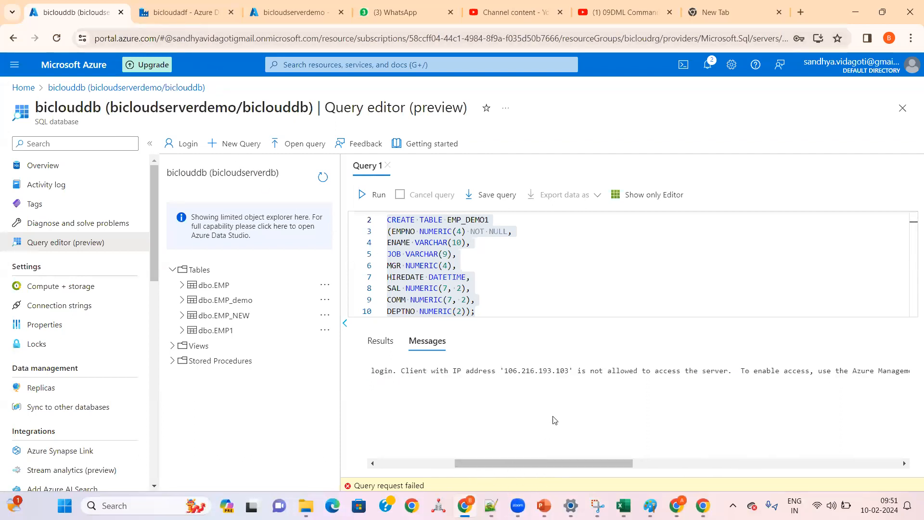
pyautogui.moveTo(569, 371); pyautogui.dragTo(504, 372)
pyautogui.hotkey('ctrl', 'c')
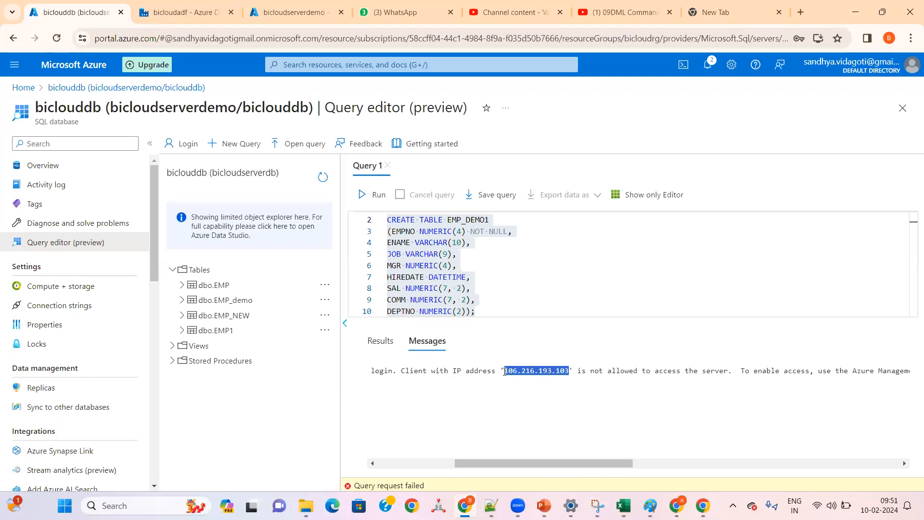
pyautogui.moveTo(584, 463); pyautogui.dragTo(637, 462)
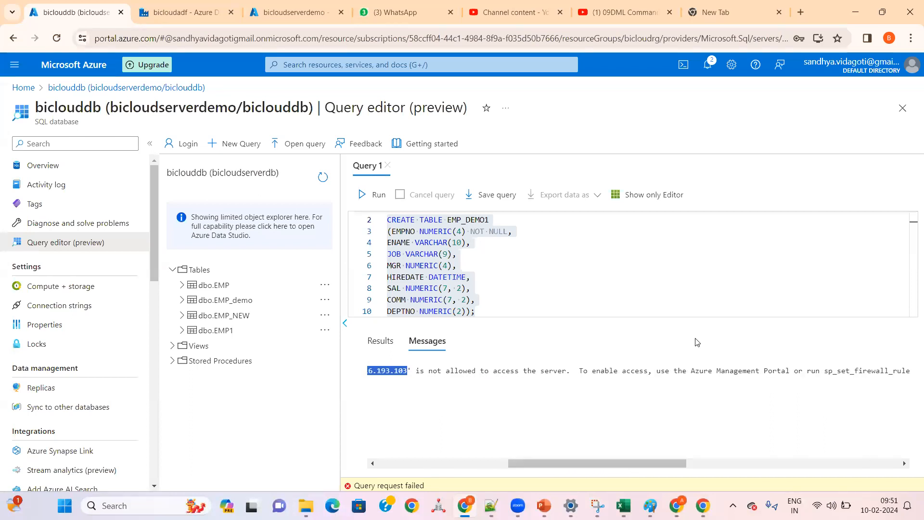
# Step: Open the Networking settings of the bicloudserverdemo SQL server and go to its firewall rules
pyautogui.click(207, 12)
pyautogui.click(294, 12)
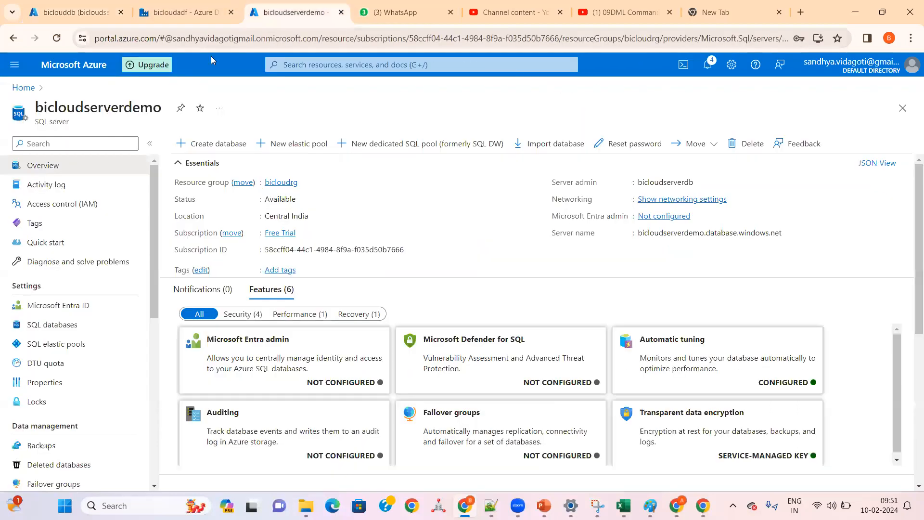
pyautogui.click(17, 91)
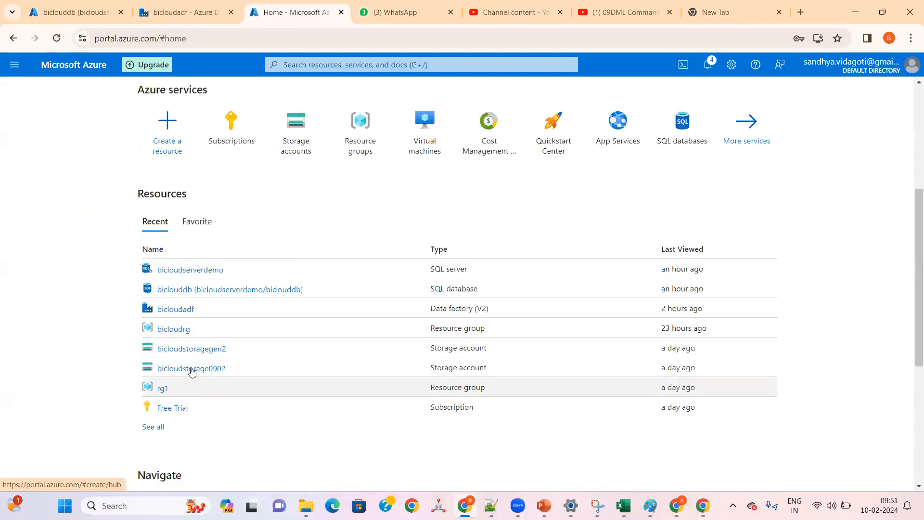
pyautogui.click(190, 270)
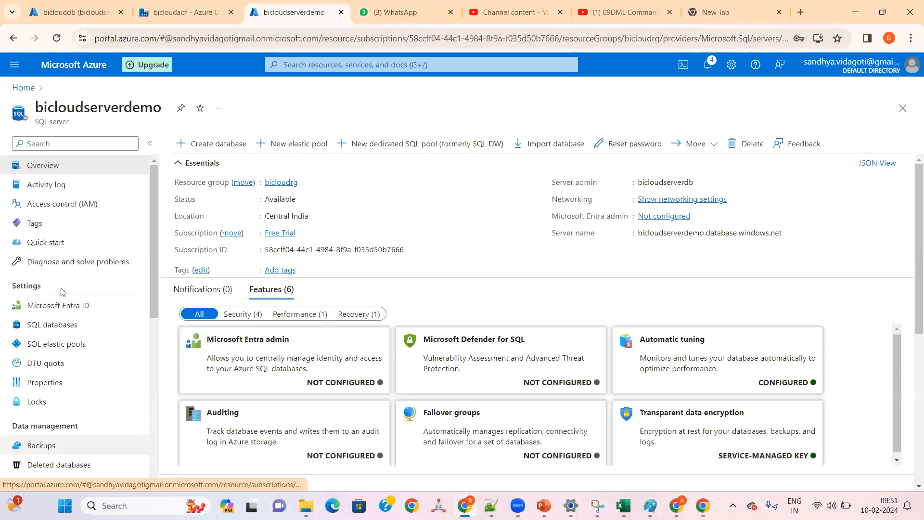
pyautogui.click(52, 205)
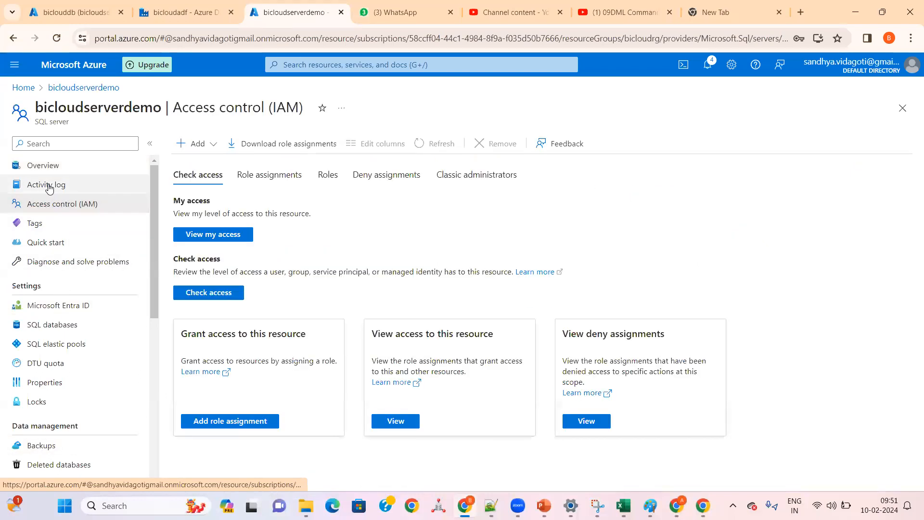
pyautogui.click(49, 188)
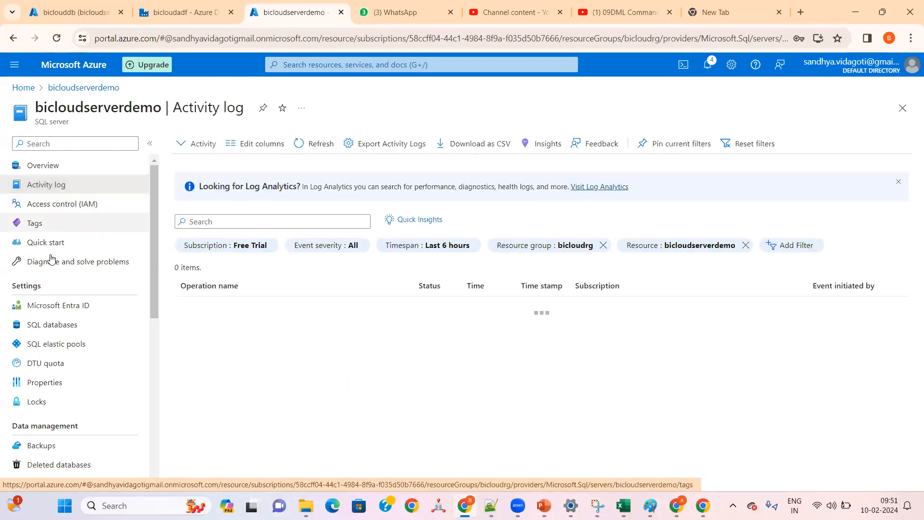
pyautogui.scroll(-3, 51, 354)
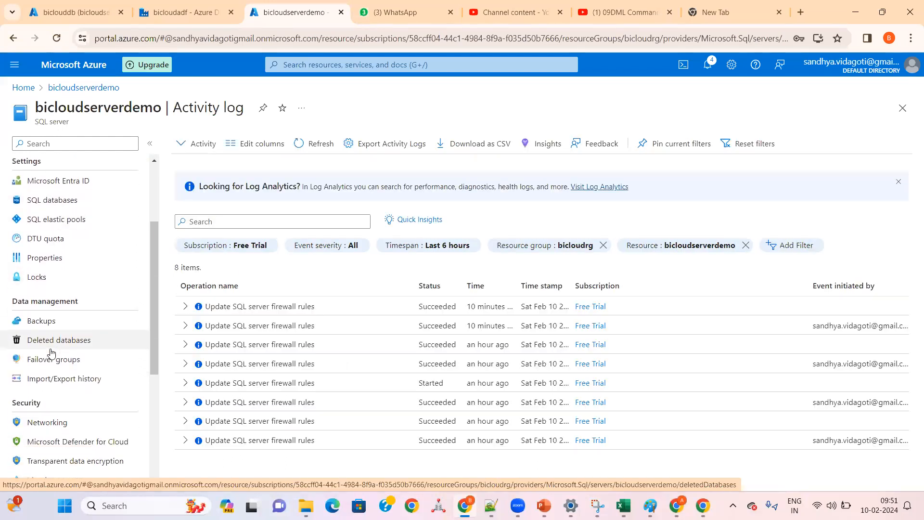
pyautogui.scroll(-1, 51, 354)
pyautogui.click(48, 370)
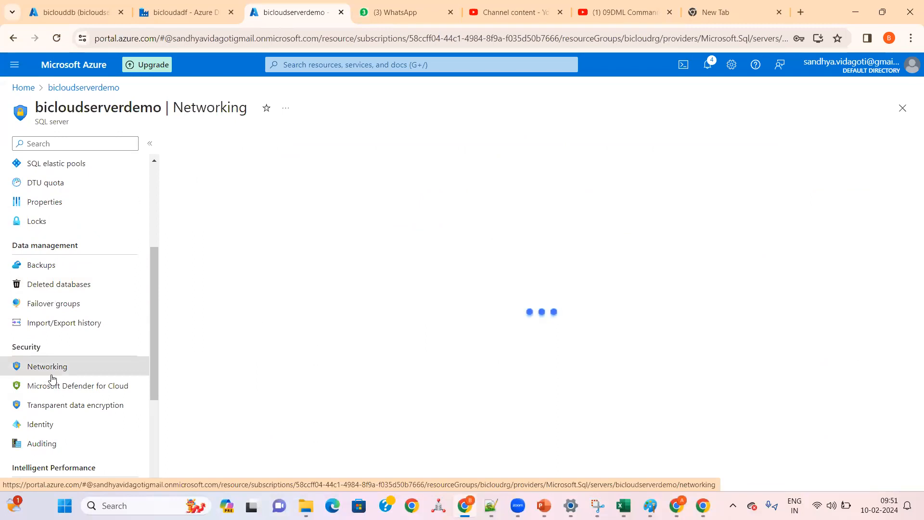
pyautogui.scroll(-3, 222, 366)
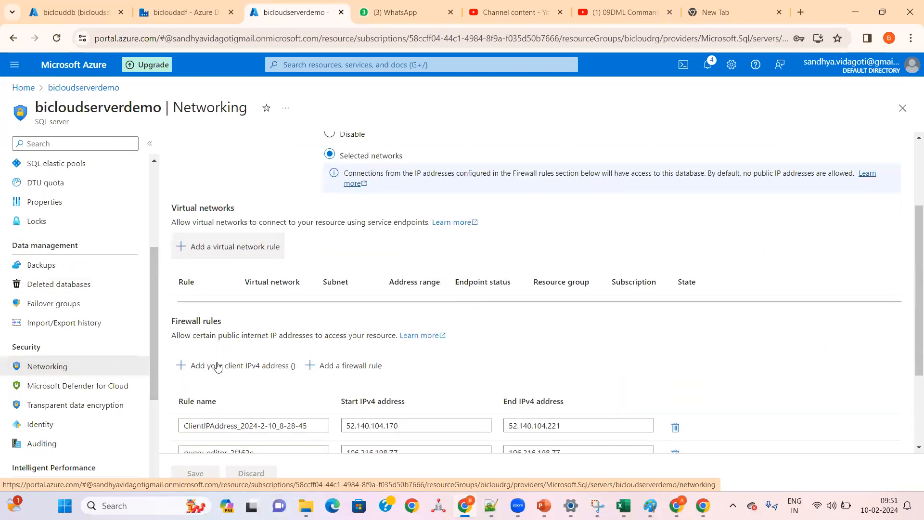
pyautogui.scroll(-3, 227, 380)
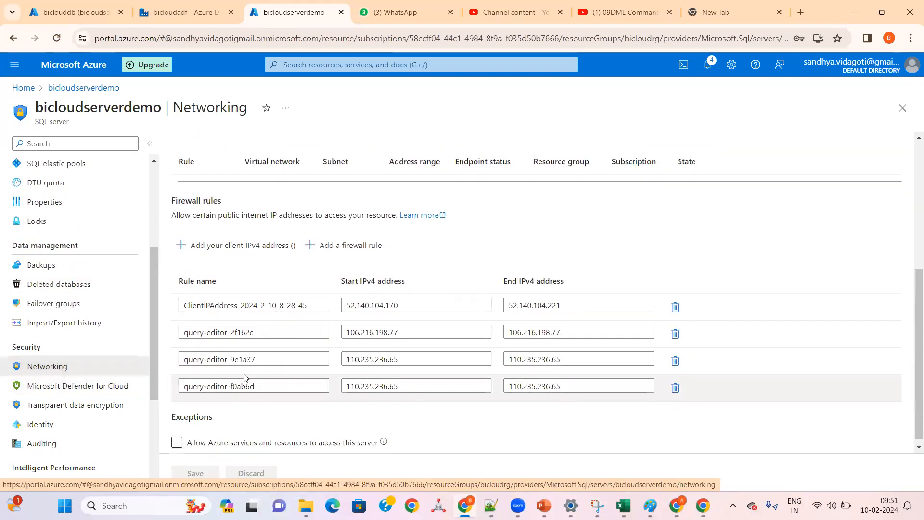
# Step: Set the start and end IPv4 addresses of firewall rule query-editor-2f162c to 106.216.193.103 and save the rules
pyautogui.doubleClick(573, 337)
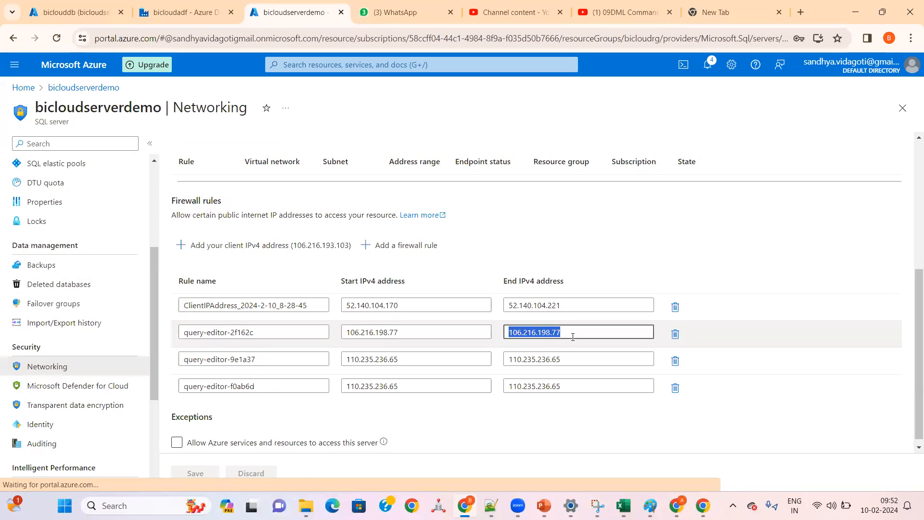
pyautogui.hotkey('ctrl', 'v')
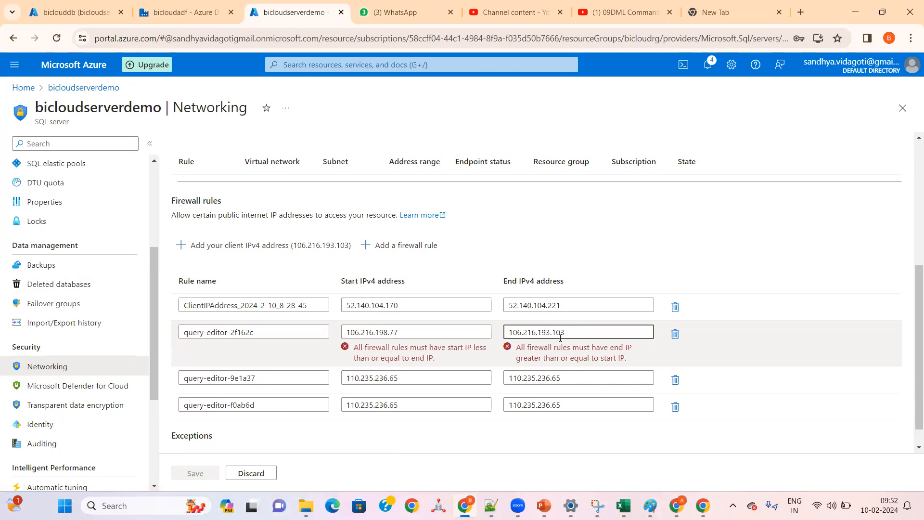
pyautogui.doubleClick(432, 334)
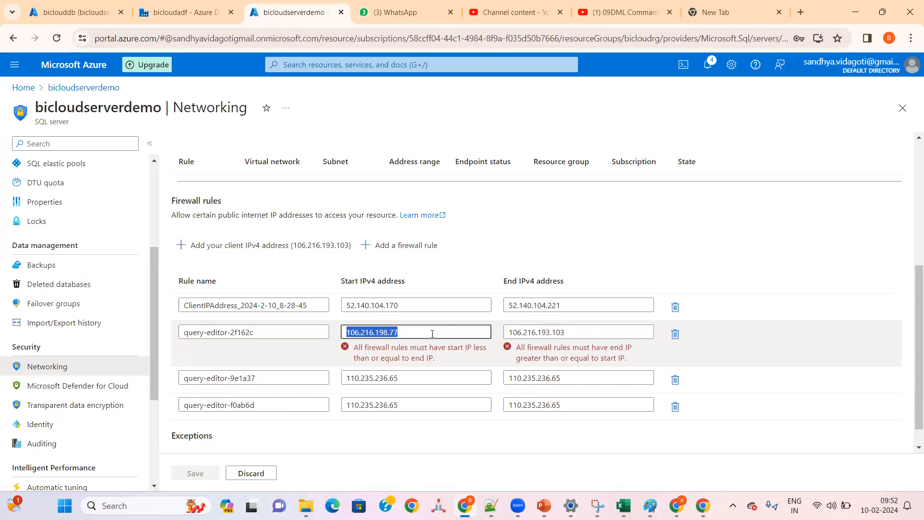
pyautogui.hotkey('ctrl', 'v')
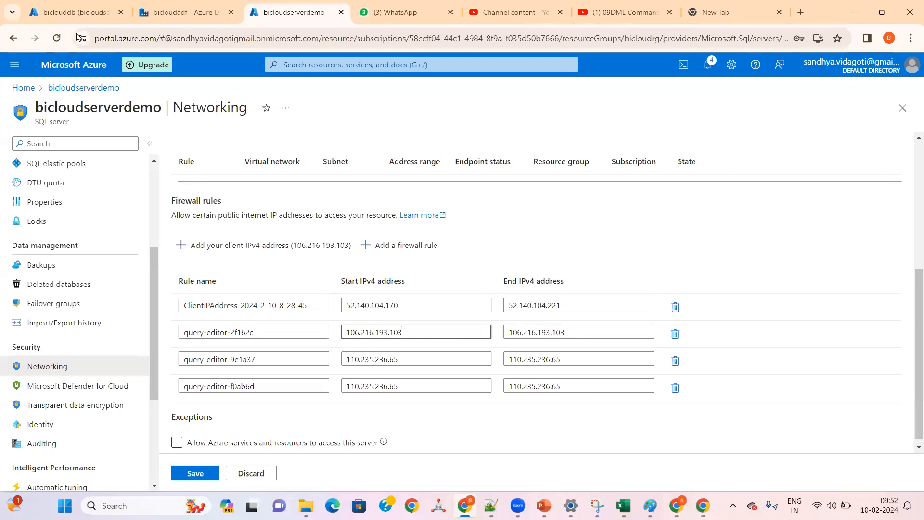
pyautogui.click(67, 12)
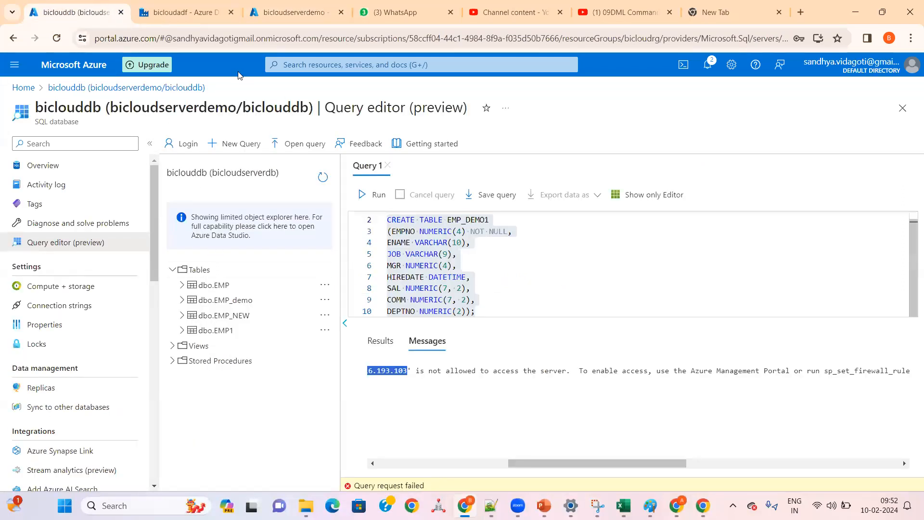
pyautogui.click(293, 12)
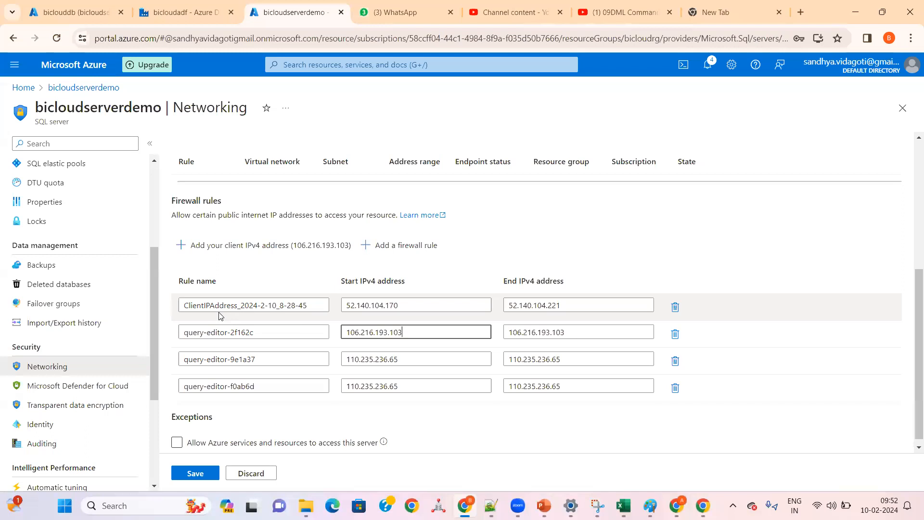
pyautogui.moveTo(564, 306); pyautogui.dragTo(462, 306)
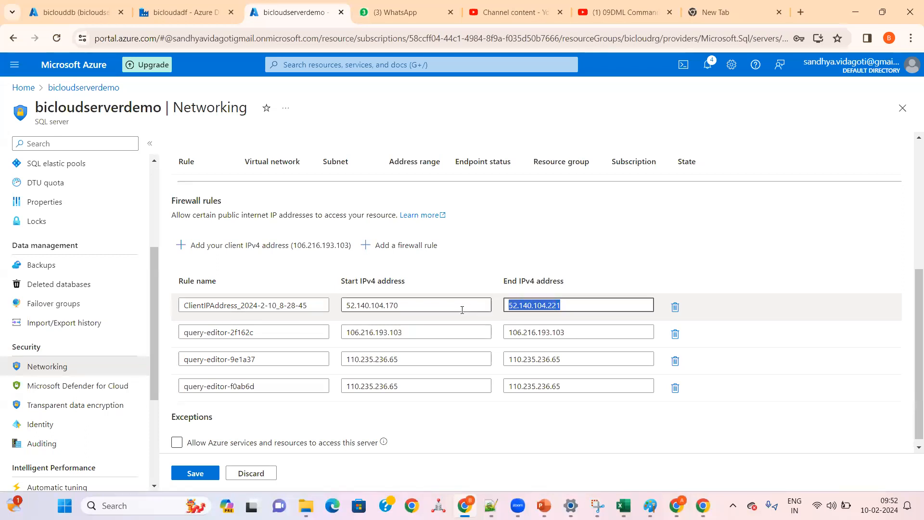
pyautogui.click(203, 474)
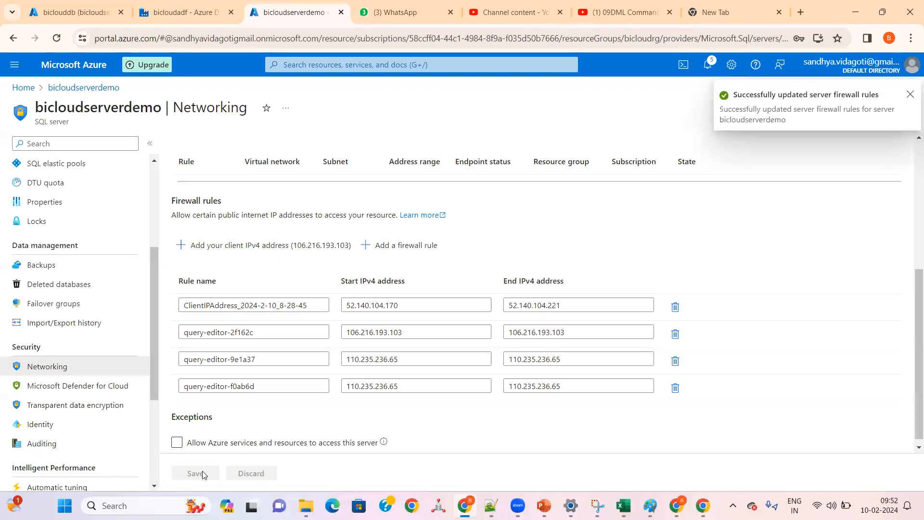
# Step: Return to the biclouddb query editor and run the whole CREATE TABLE EMP_DEMO1 statement again
pyautogui.click(68, 13)
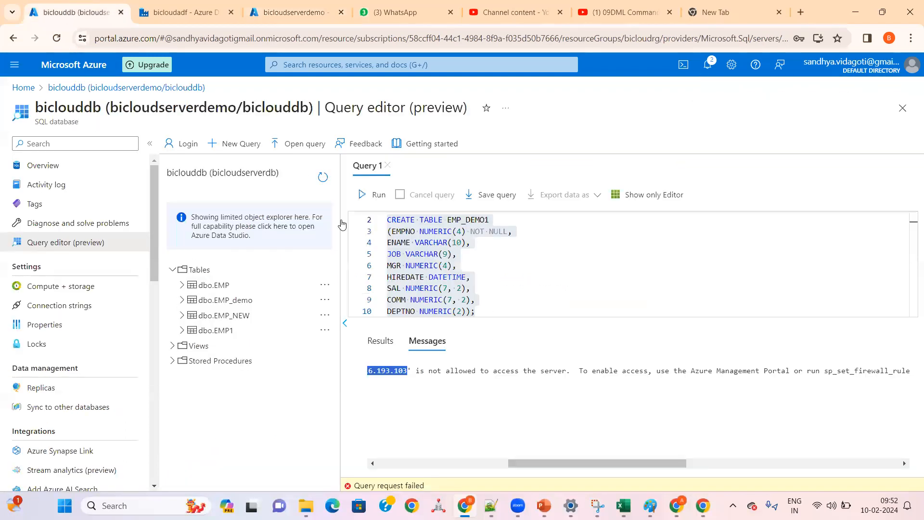
pyautogui.click(536, 288)
pyautogui.hotkey('ctrl', 'a')
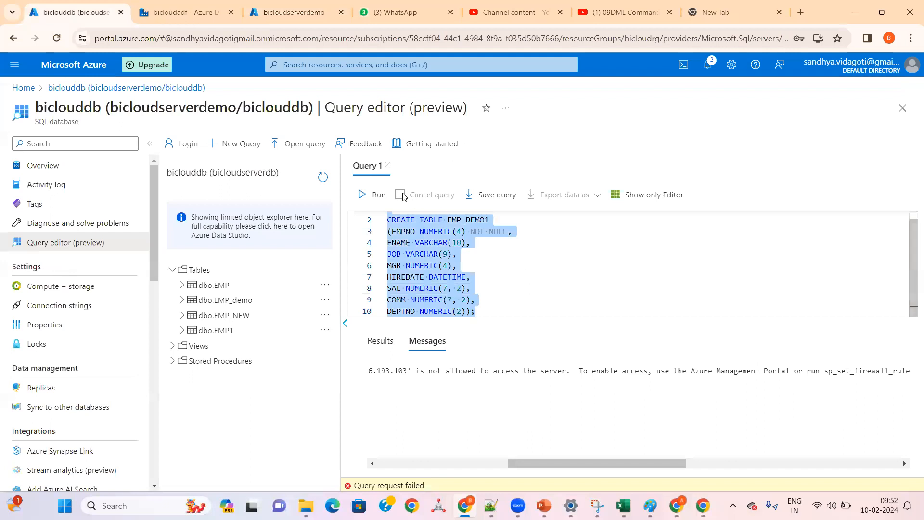
pyautogui.click(374, 195)
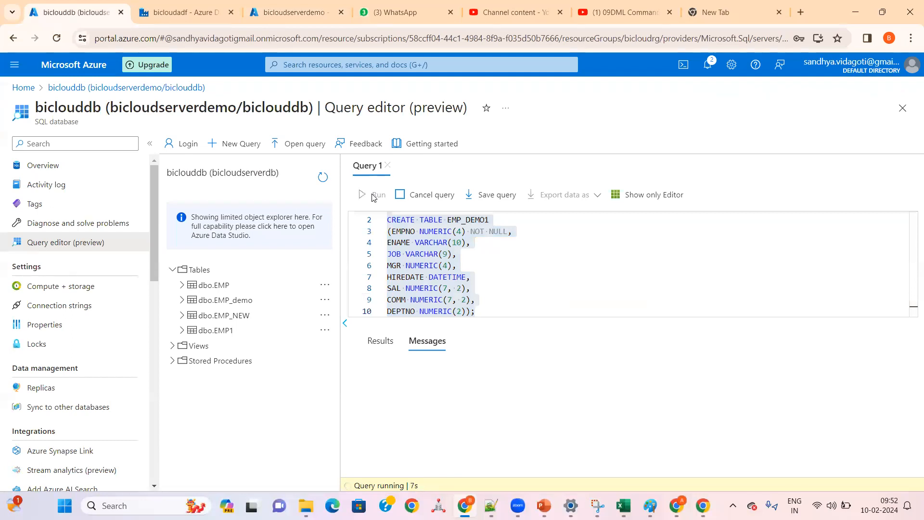
# Step: Add the query SELECT * FROM EMP_DEMO1 below the CREATE TABLE statement, reusing the copied table name
pyautogui.click(503, 288)
pyautogui.click(493, 311)
pyautogui.moveTo(488, 220); pyautogui.dragTo(449, 223)
pyautogui.hotkey('ctrl', 'c')
pyautogui.click(489, 221)
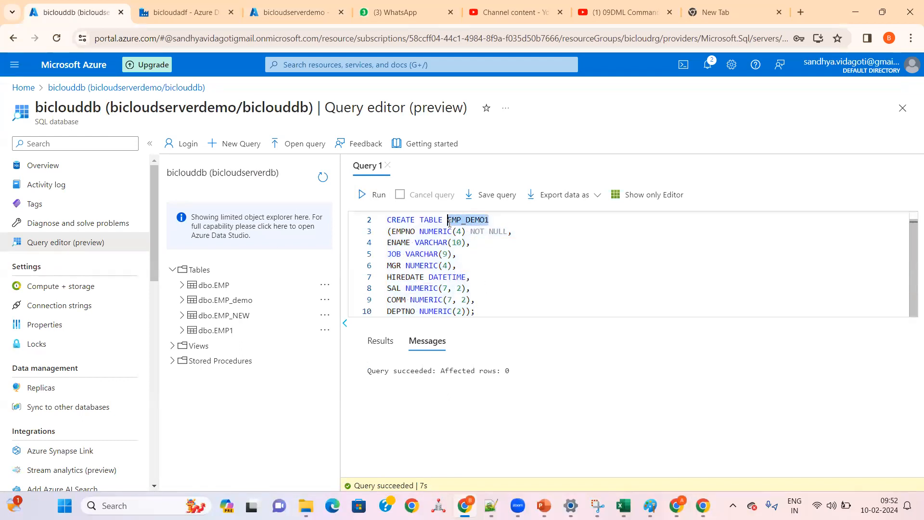
pyautogui.click(487, 310)
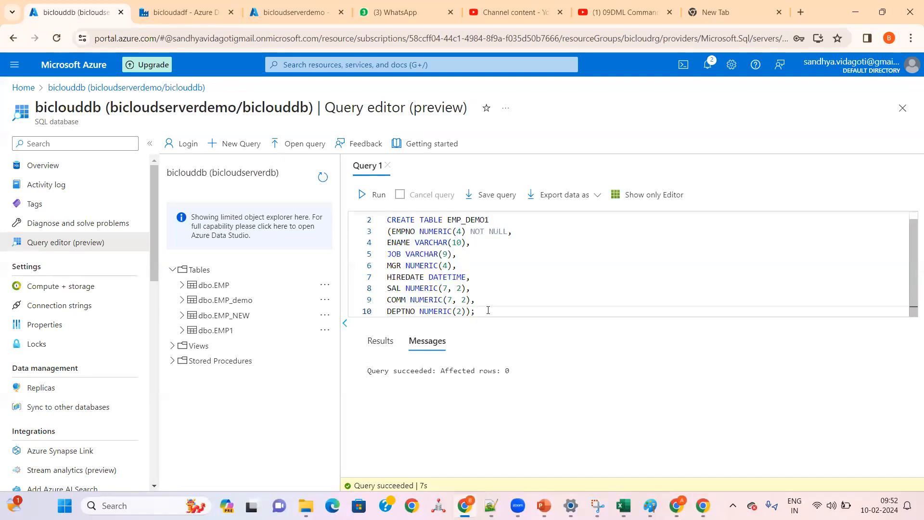
pyautogui.press('Return')
pyautogui.press('Return')
pyautogui.write('SELECT * FROM')
pyautogui.hotkey('ctrl', 'v')
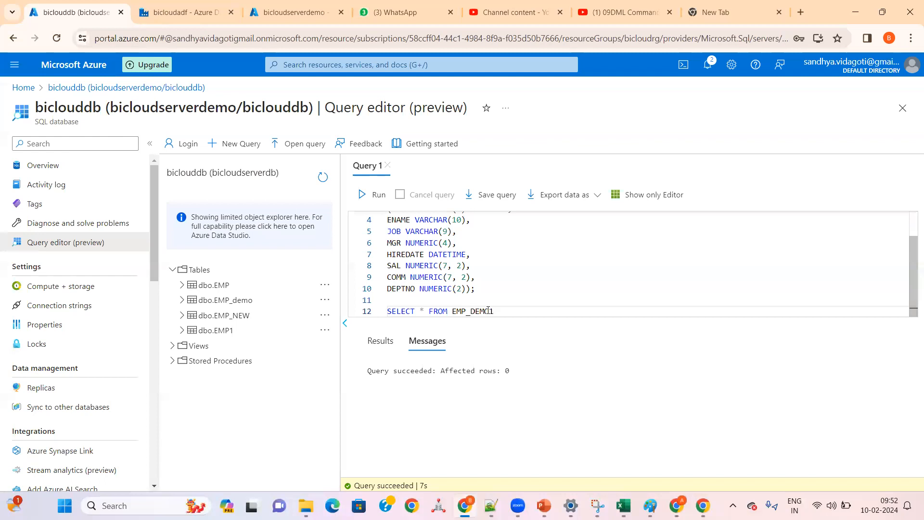
# Step: Run only the SELECT * FROM EMP_DEMO1; query and view its results
pyautogui.scroll(2, 488, 310)
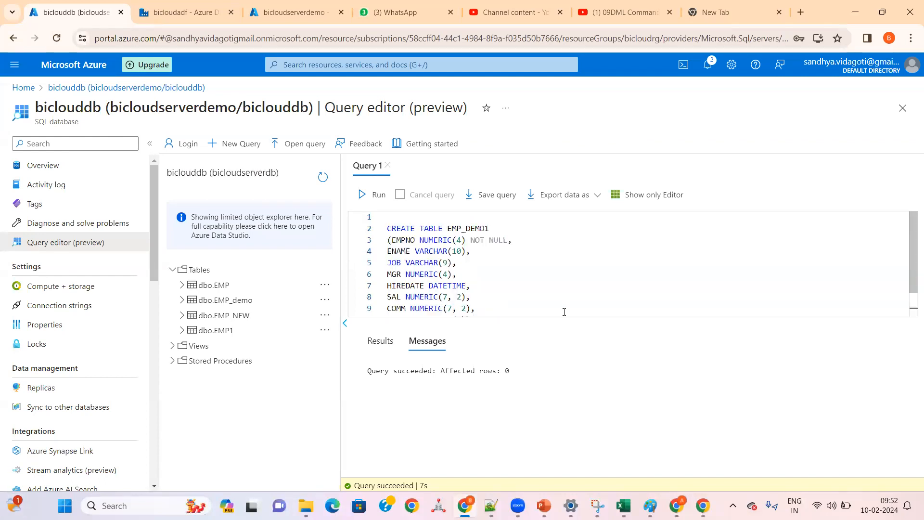
pyautogui.scroll(-2, 528, 283)
pyautogui.moveTo(514, 312); pyautogui.dragTo(373, 312)
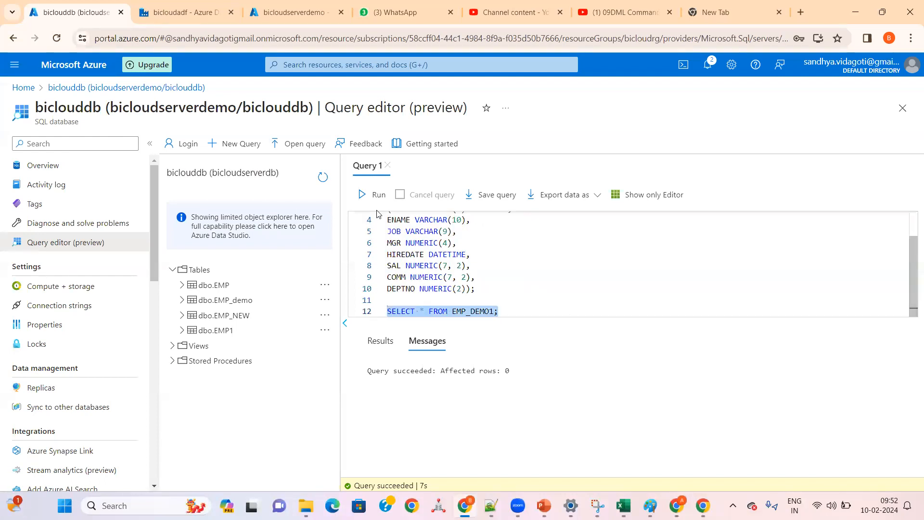
pyautogui.click(373, 194)
pyautogui.click(380, 343)
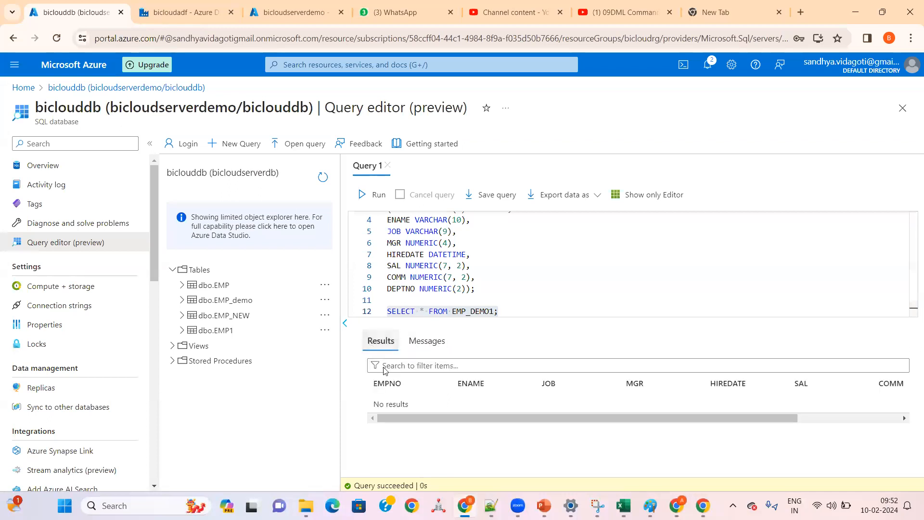
pyautogui.moveTo(404, 418)
pyautogui.mouseDown()
pyautogui.moveTo(730, 408)
pyautogui.moveTo(394, 416)
pyautogui.mouseUp()
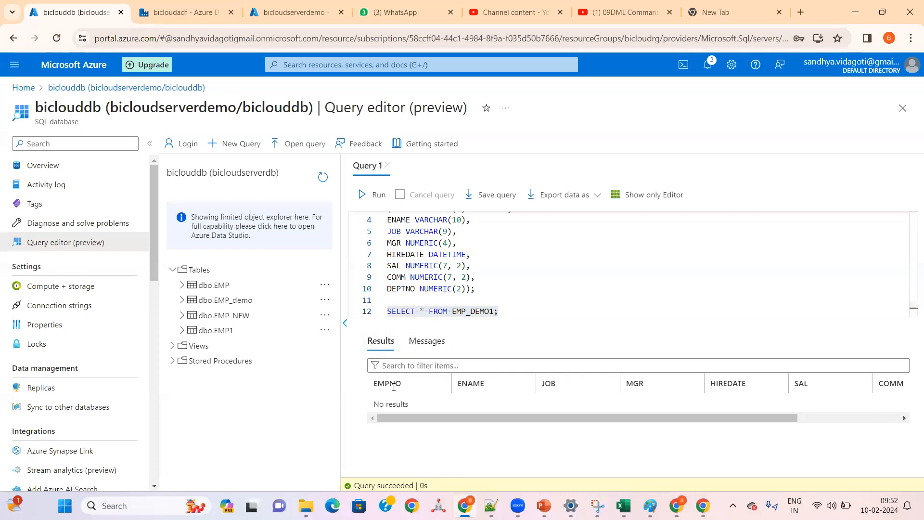
# Step: Review the column definitions in the CREATE TABLE EMP_DEMO1 statement and return to the AzureSql_EMP dataset properties in Data Factory
pyautogui.scroll(1, 481, 288)
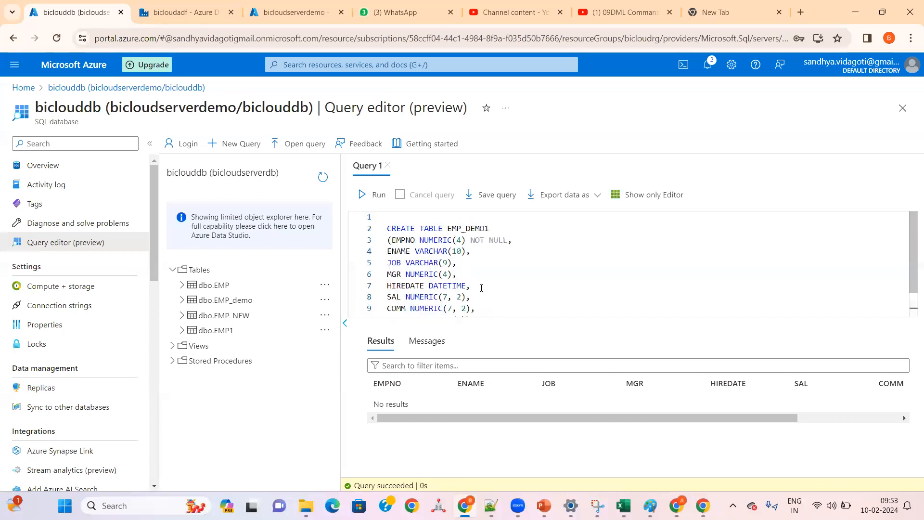
pyautogui.moveTo(391, 239); pyautogui.dragTo(480, 289)
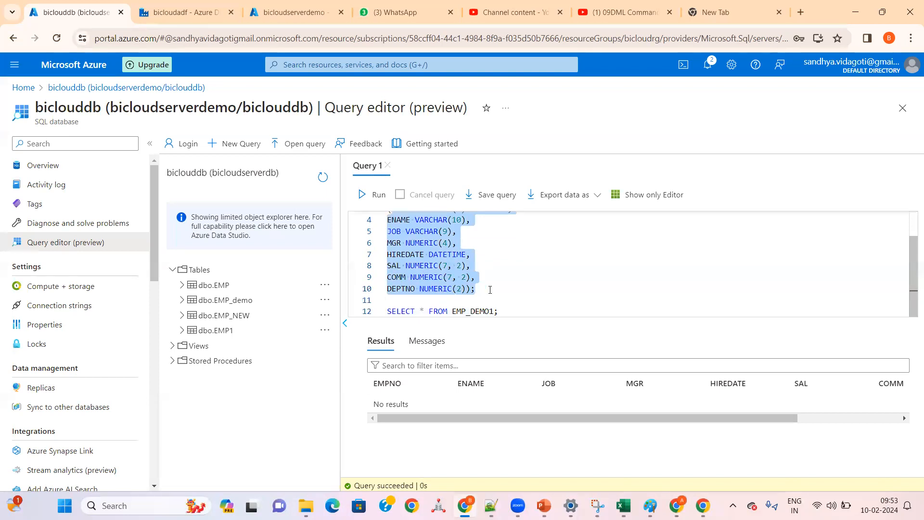
pyautogui.click(501, 289)
pyautogui.scroll(2, 500, 290)
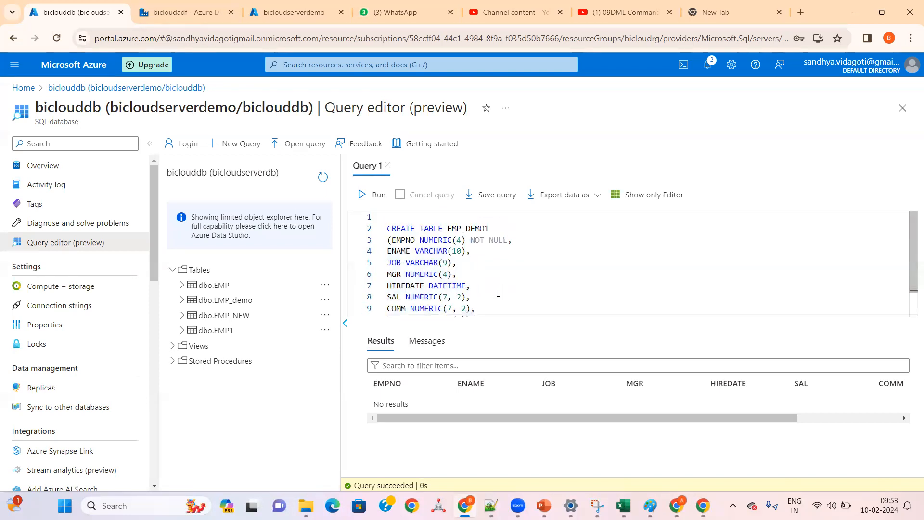
pyautogui.doubleClick(399, 239)
pyautogui.click(395, 263)
pyautogui.click(395, 274)
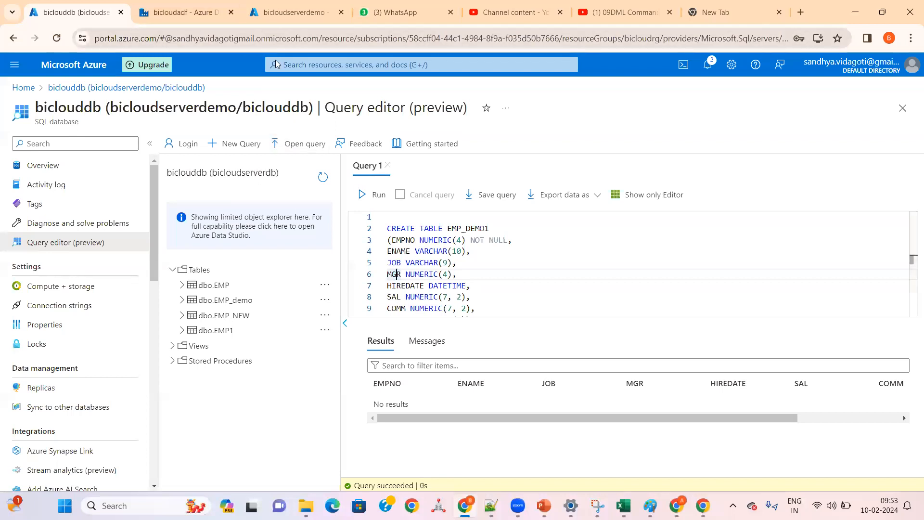
pyautogui.hotkey('ctrl', 'Tab')
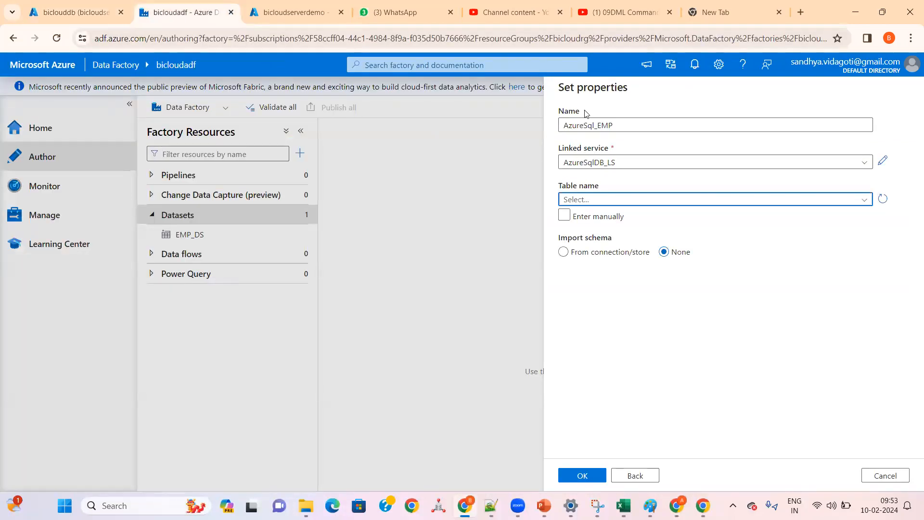
# Step: Refresh the table list, choose dbo.EMP_DEMO1 as the AzureSql_EMP table after checking its name in the query editor, and create the dataset
pyautogui.click(598, 205)
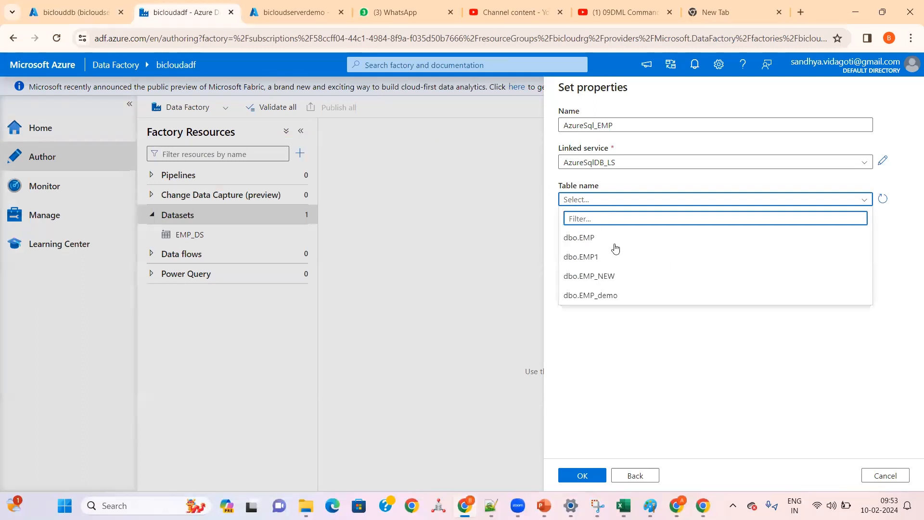
pyautogui.click(883, 199)
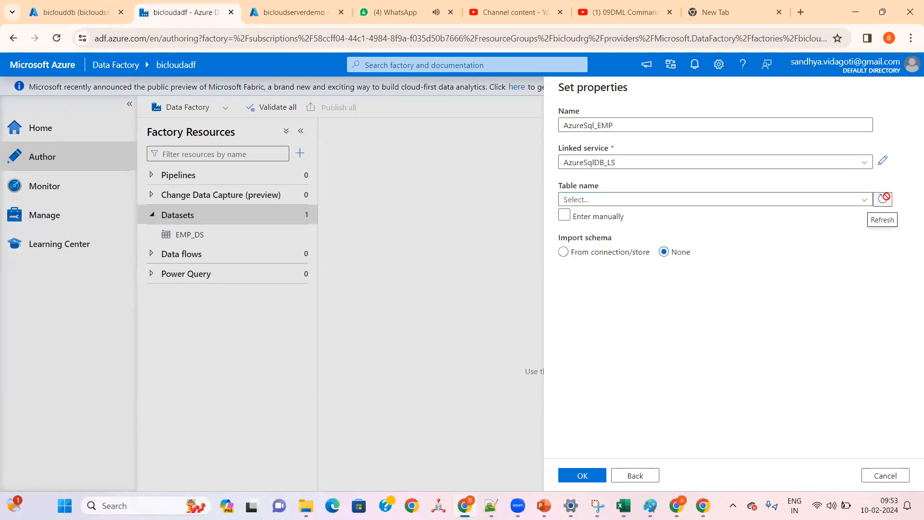
pyautogui.click(806, 202)
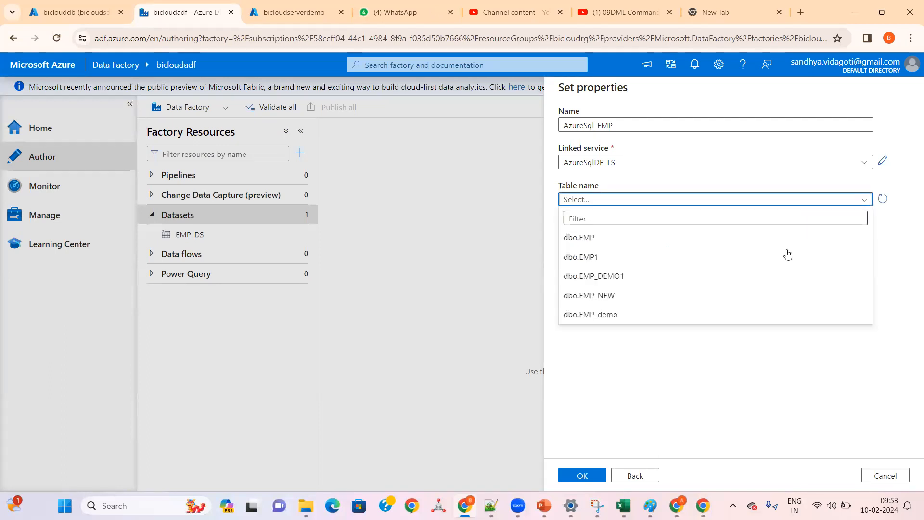
pyautogui.click(609, 282)
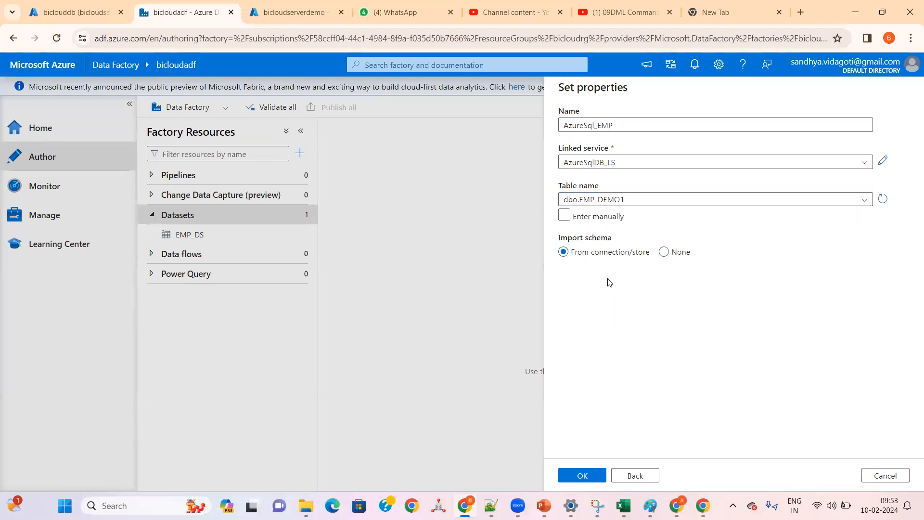
pyautogui.click(77, 12)
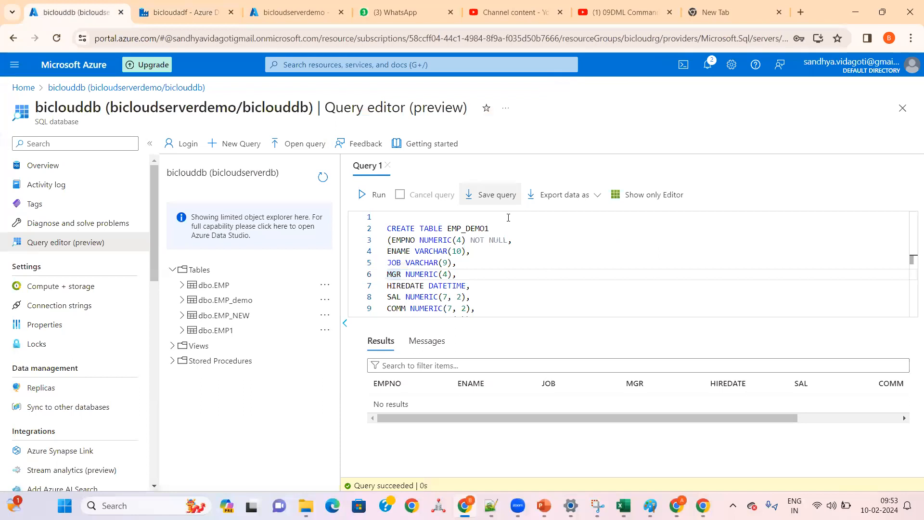
pyautogui.doubleClick(472, 228)
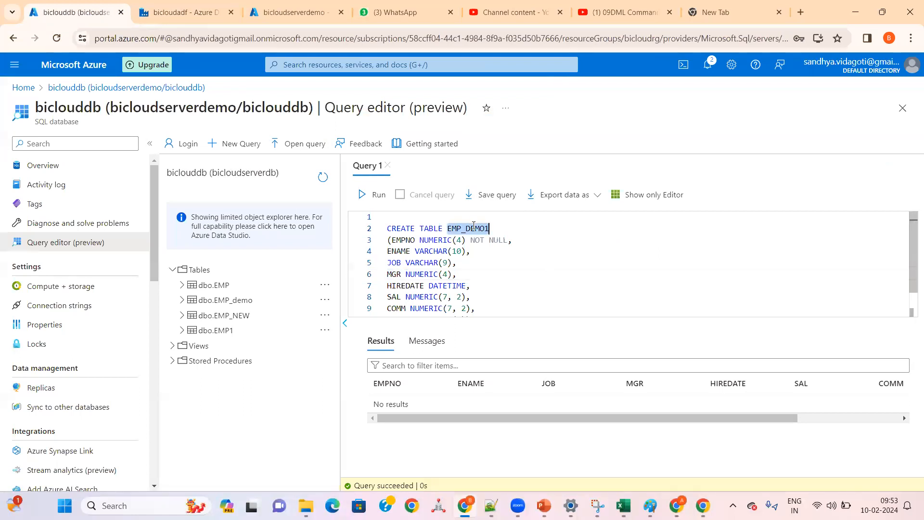
pyautogui.hotkey('ctrl', 'Tab')
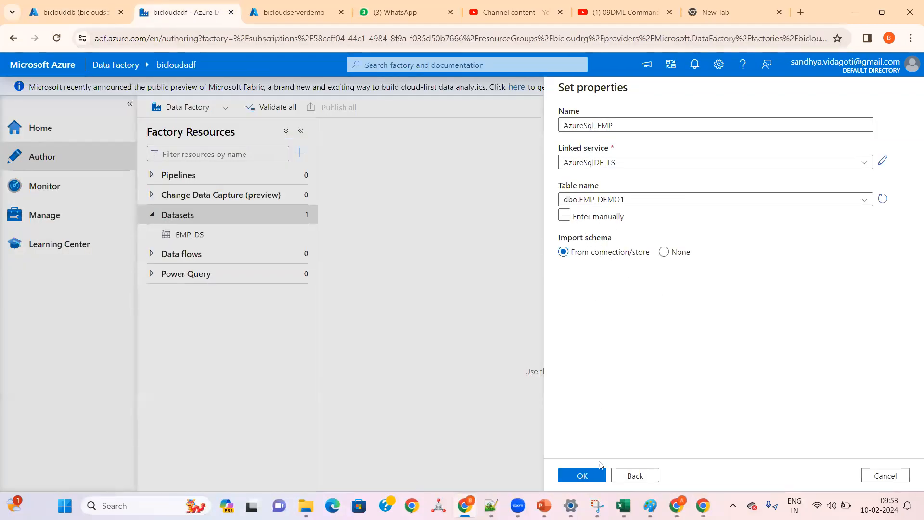
pyautogui.click(584, 476)
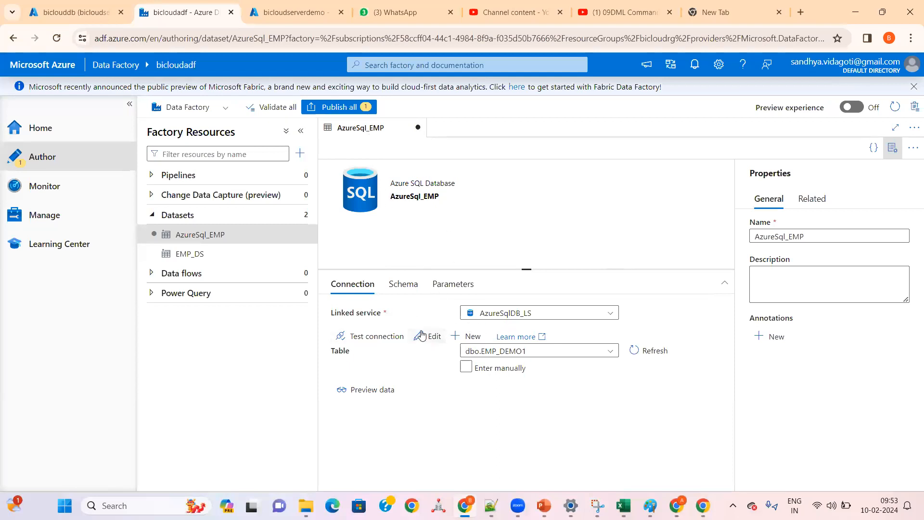
# Step: Test the AzureSqlDB_LS connection of the AzureSql_EMP dataset and preview the data of dbo.EMP_DEMO1
pyautogui.click(377, 341)
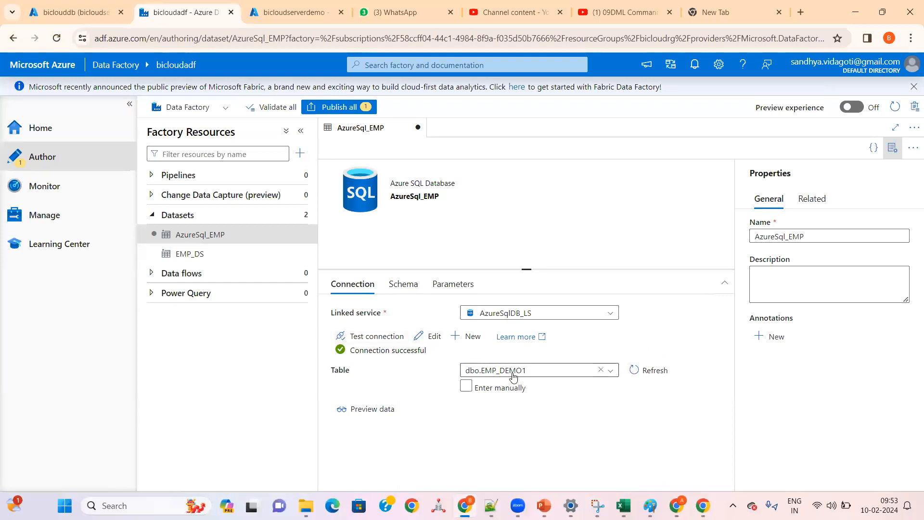
pyautogui.click(363, 410)
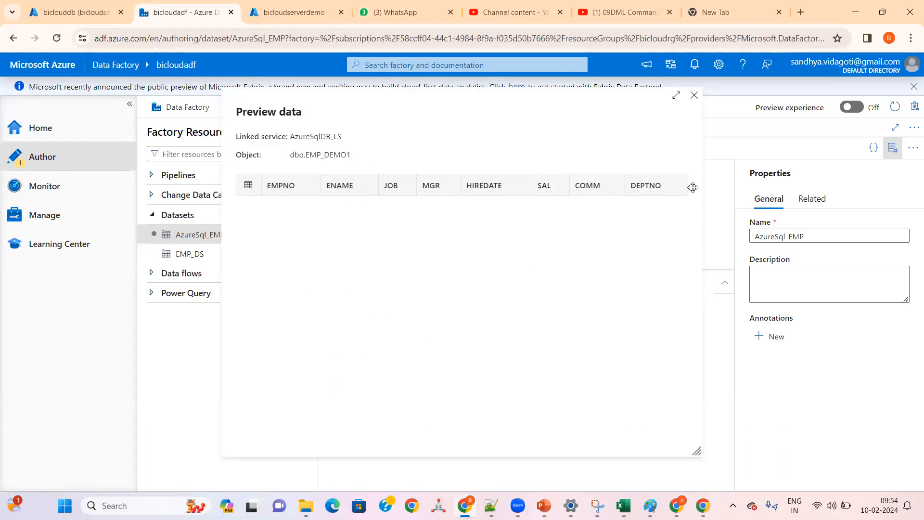
pyautogui.click(694, 95)
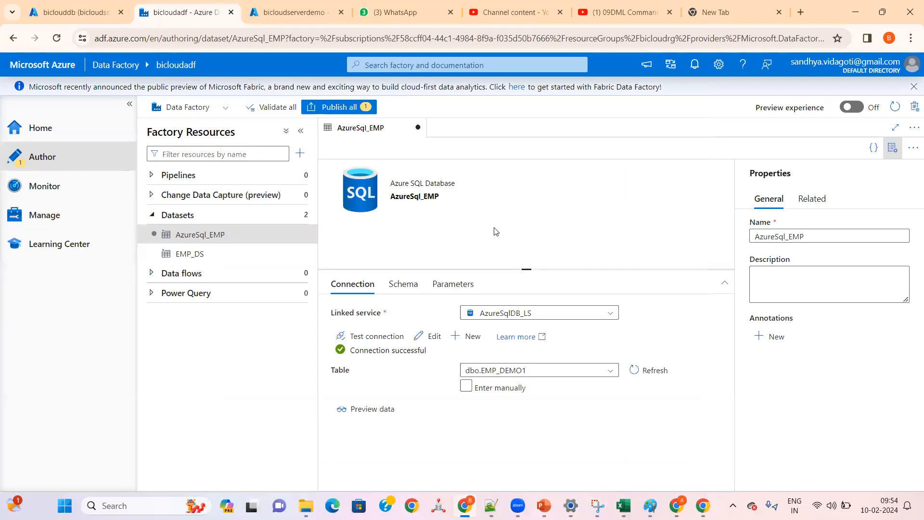
# Step: Review the imported schema columns and the parameters of the AzureSql_EMP dataset
pyautogui.click(403, 283)
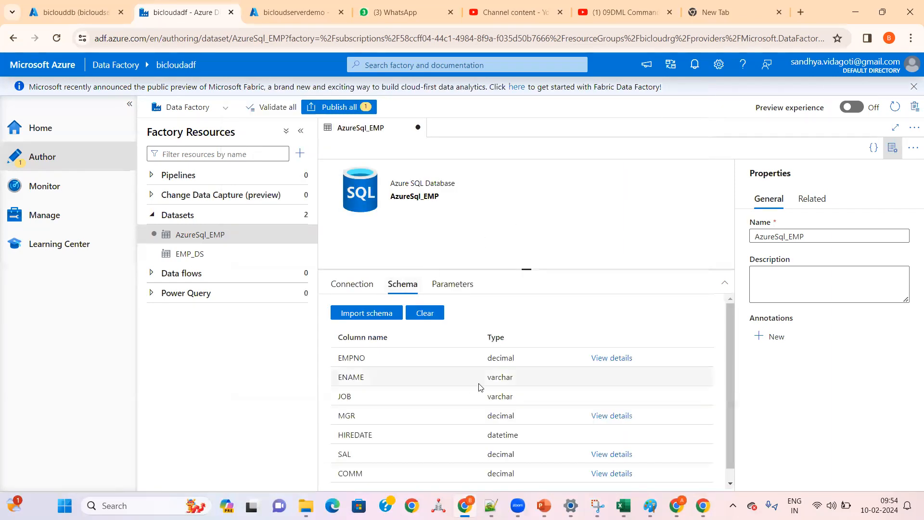
pyautogui.scroll(-1, 480, 387)
pyautogui.scroll(1, 479, 387)
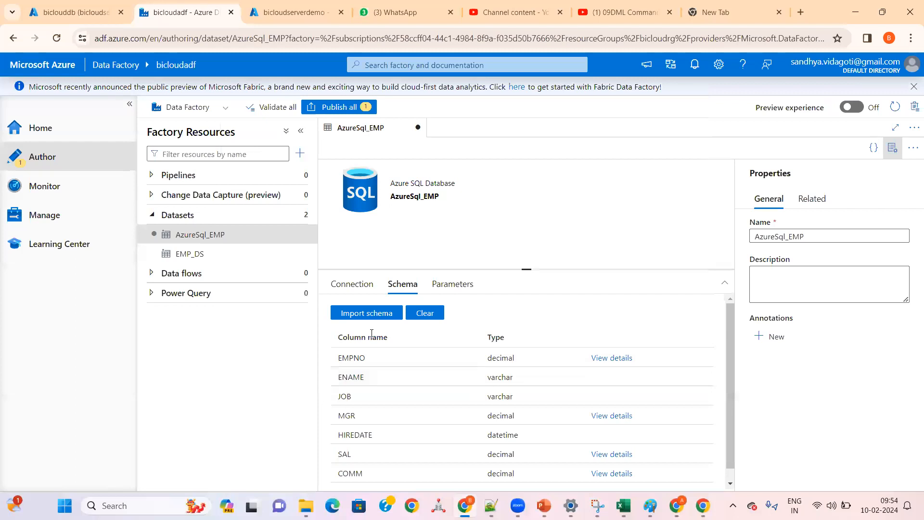
pyautogui.click(453, 283)
pyautogui.click(413, 285)
# Step: Publish the AzureSql_EMP dataset and close its editor
pyautogui.click(360, 285)
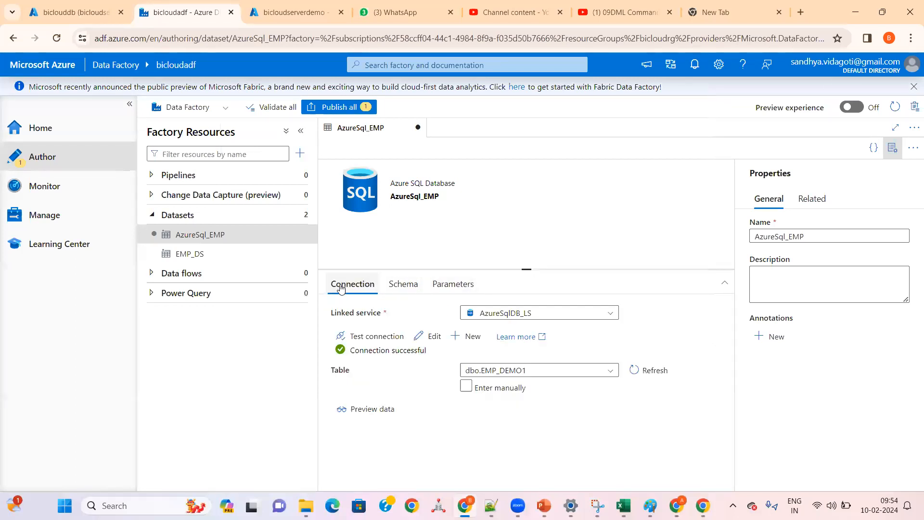
pyautogui.click(341, 114)
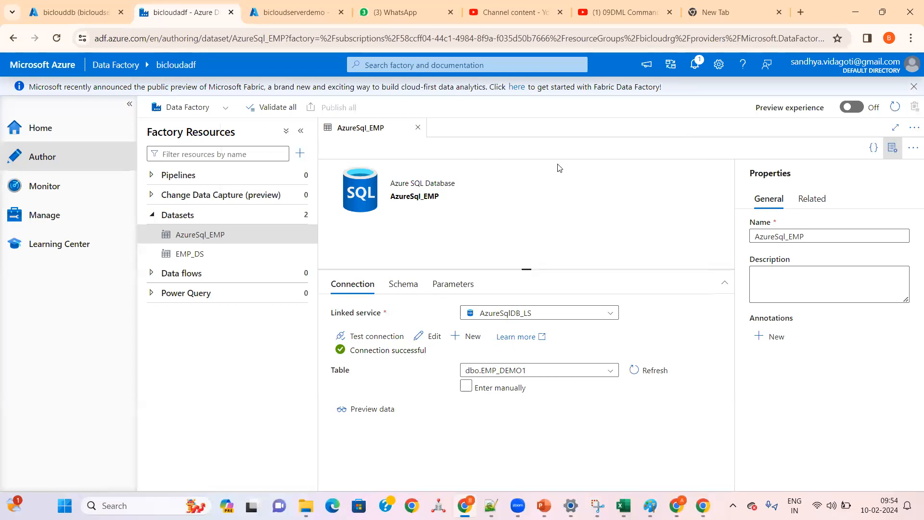
pyautogui.click(418, 127)
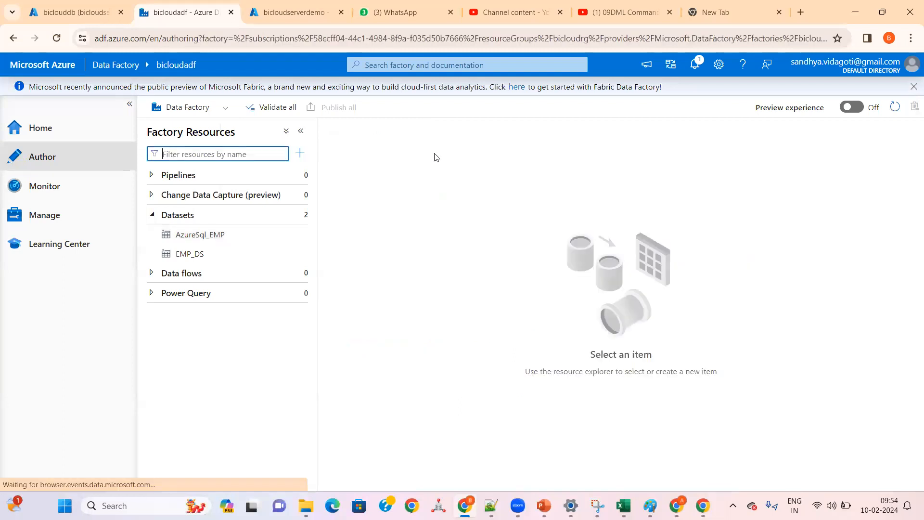
# Step: Look at the ETL flow diagram in Paint, then return to Data Factory and check the existing datasets
pyautogui.click(650, 505)
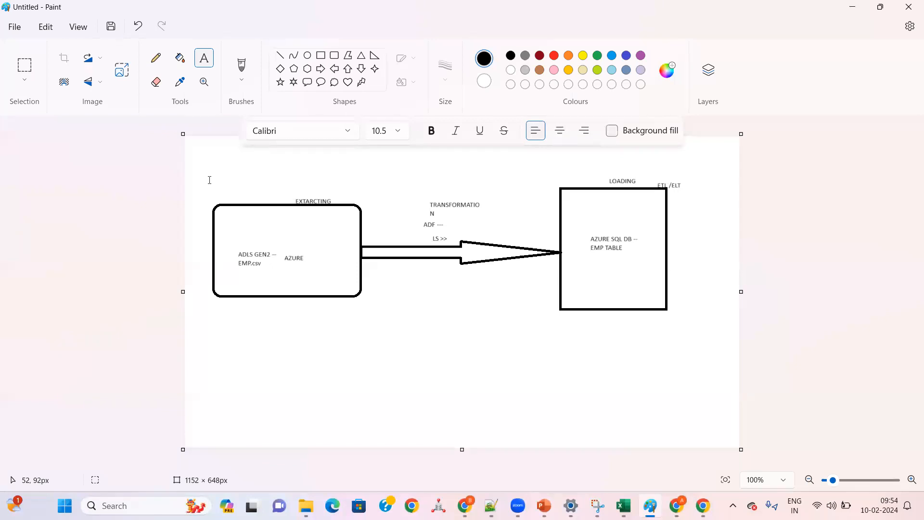
pyautogui.click(464, 505)
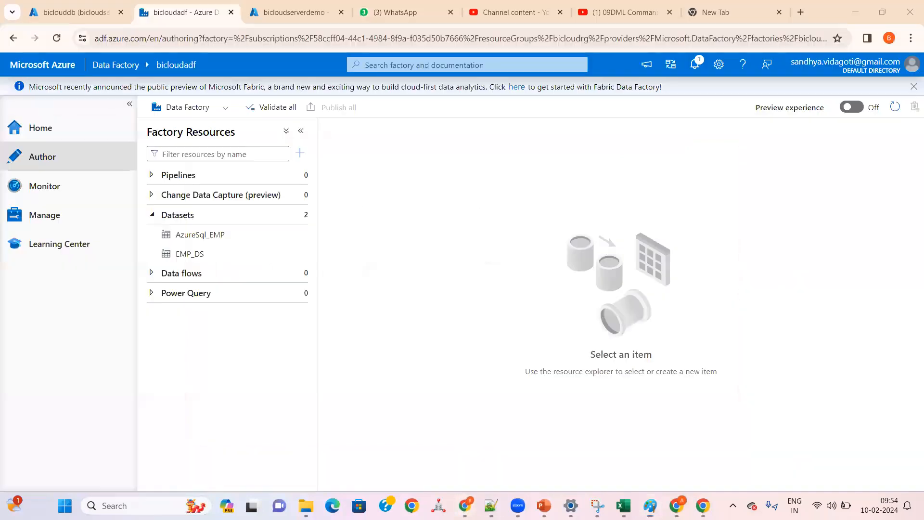
pyautogui.click(408, 245)
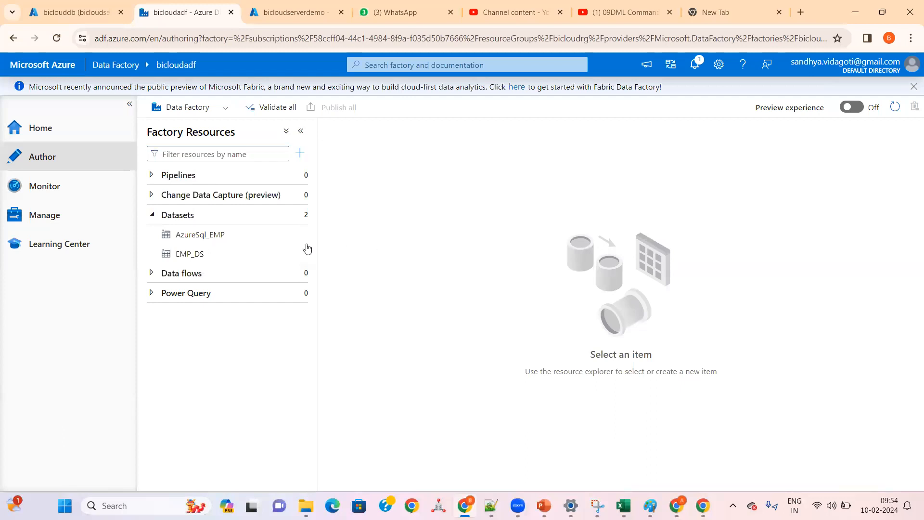
pyautogui.click(153, 215)
pyautogui.click(153, 218)
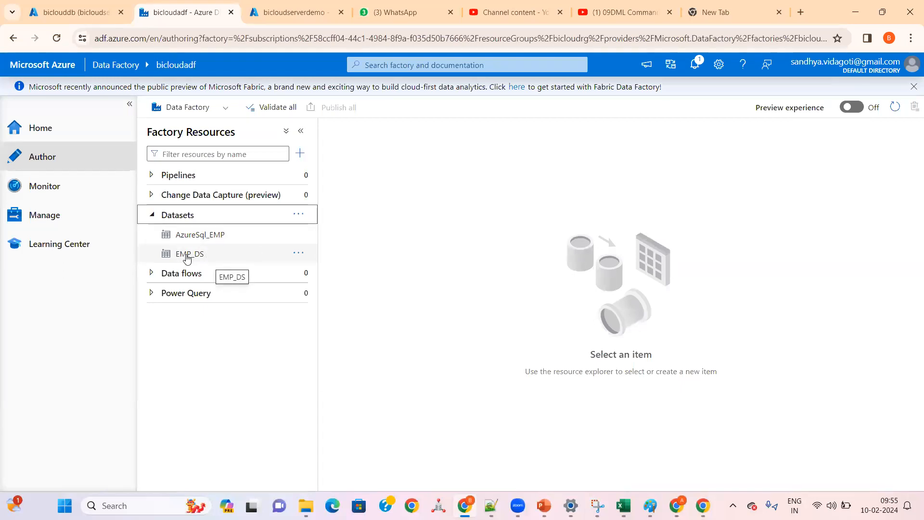
# Step: Create a new pipeline in the factory and name it PL_ADLS_SQLDB
pyautogui.click(159, 180)
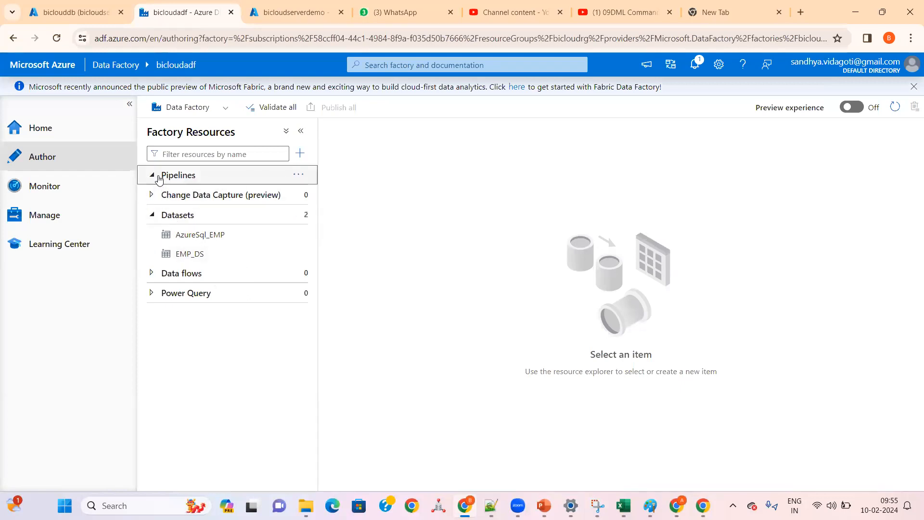
pyautogui.click(298, 174)
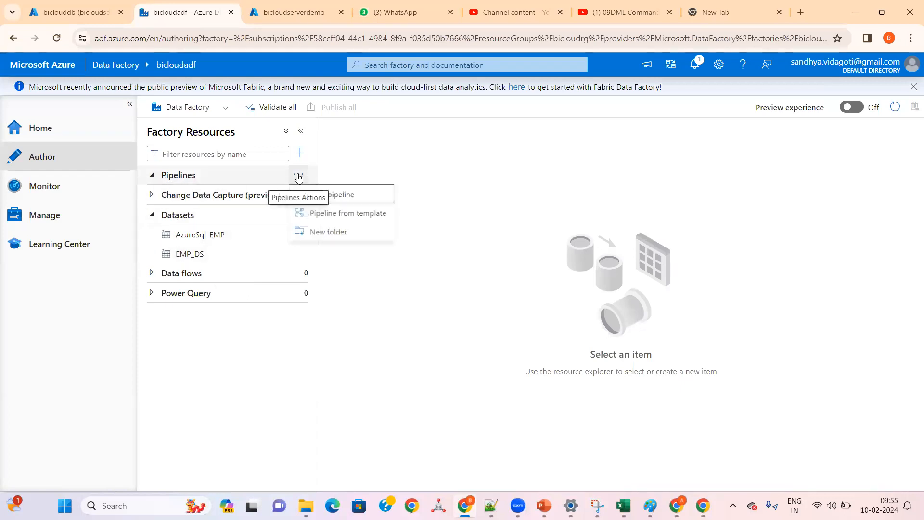
pyautogui.click(327, 194)
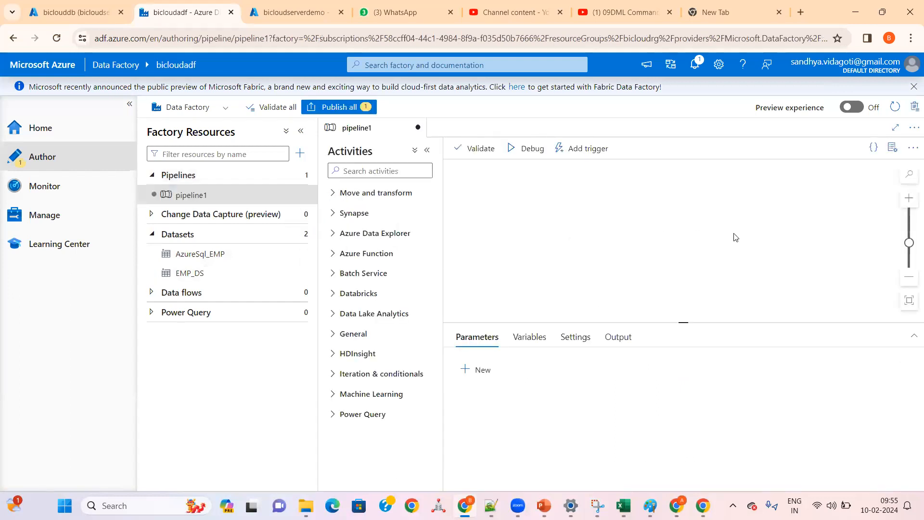
pyautogui.doubleClick(800, 235)
pyautogui.write('PL')
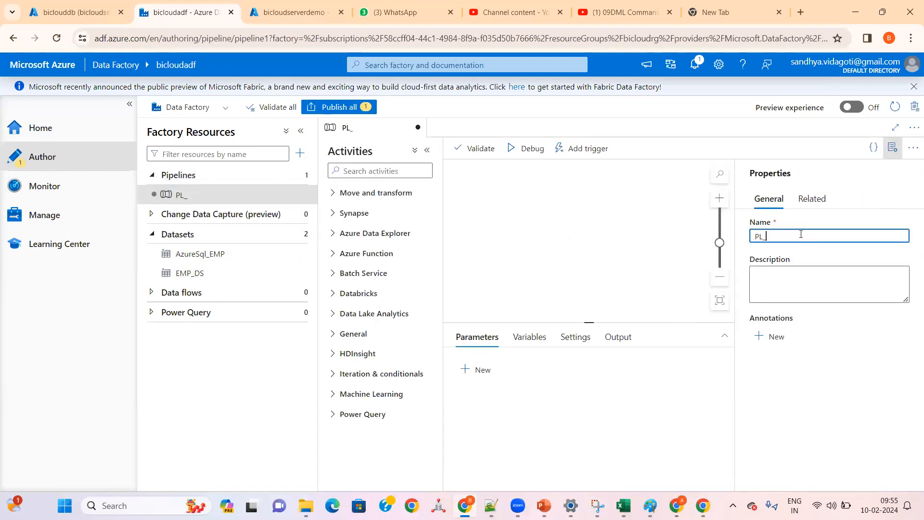
pyautogui.write('_ADLS_SQLDB')
# Step: Extend the pipeline name with the table names so it reads PL_ADLS_EMP_SQLDB_EMP
pyautogui.moveTo(766, 236); pyautogui.dragTo(817, 237)
pyautogui.click(817, 236)
pyautogui.click(785, 237)
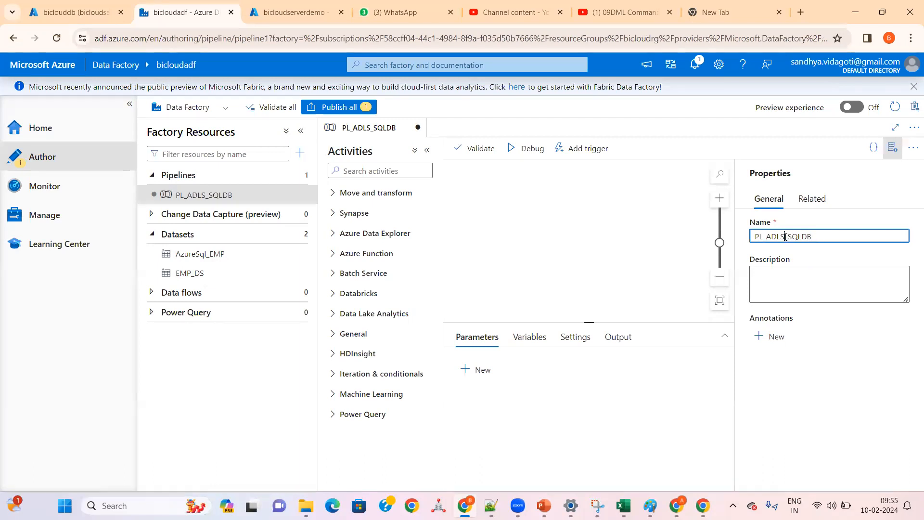
pyautogui.write('EMP')
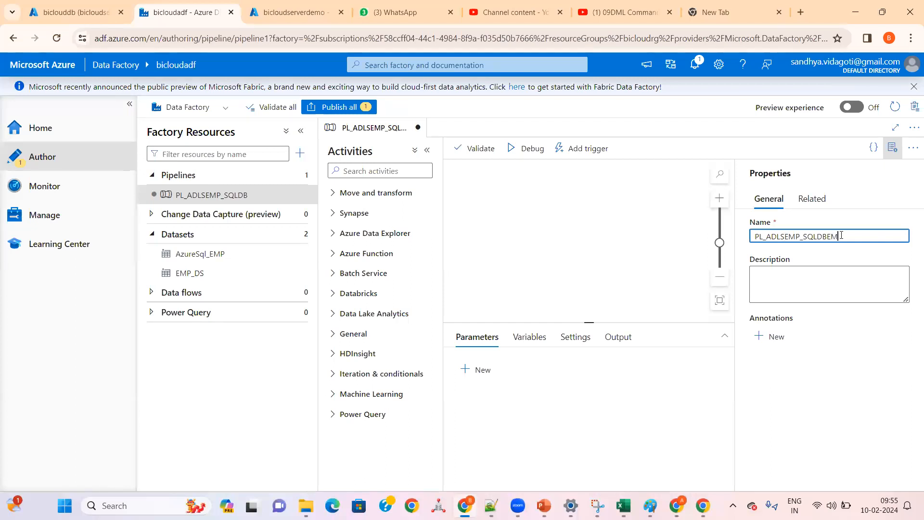
pyautogui.click(793, 238)
pyautogui.write('_')
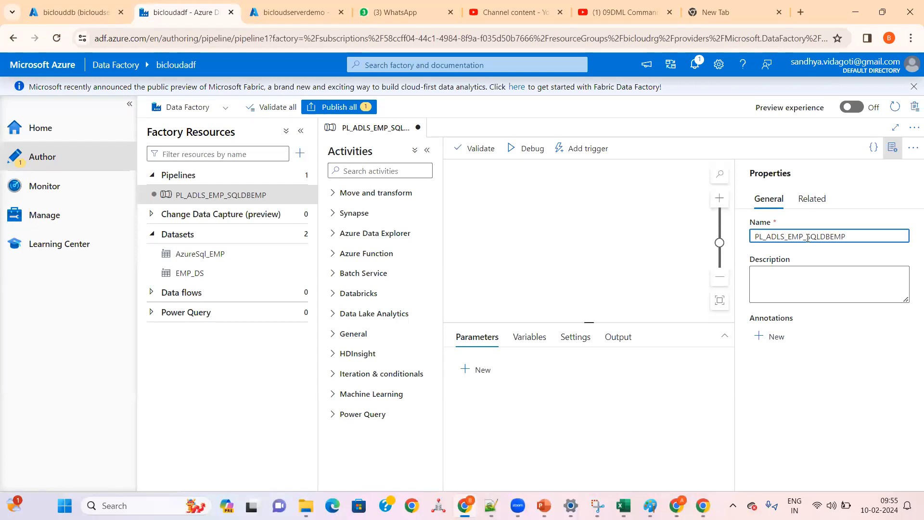
pyautogui.click(829, 236)
pyautogui.write('_')
# Step: Add a Copy data activity from the Move and transform group to the pipeline canvas
pyautogui.click(333, 193)
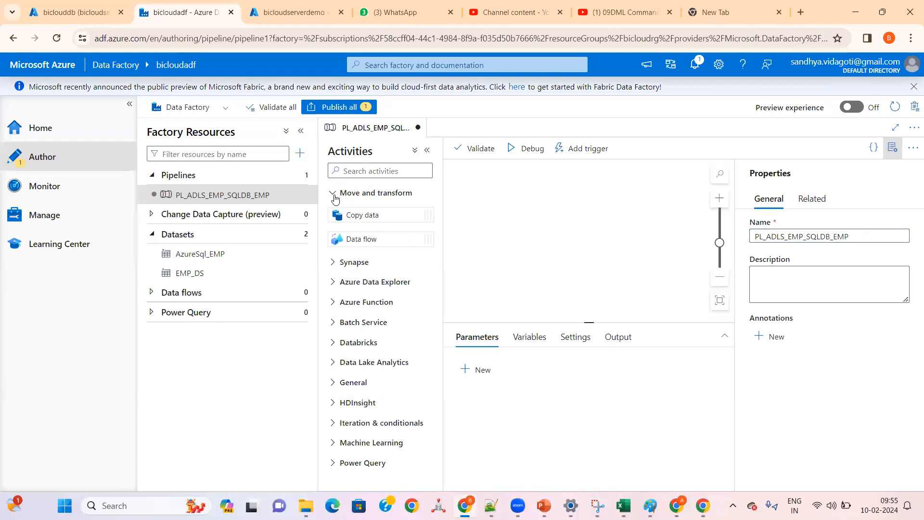
pyautogui.click(333, 193)
pyautogui.click(334, 193)
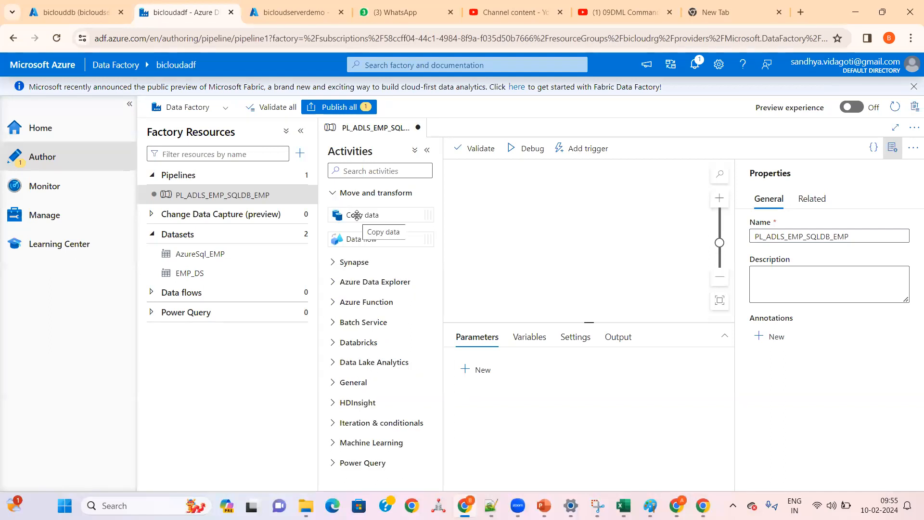
pyautogui.moveTo(357, 215); pyautogui.dragTo(501, 213)
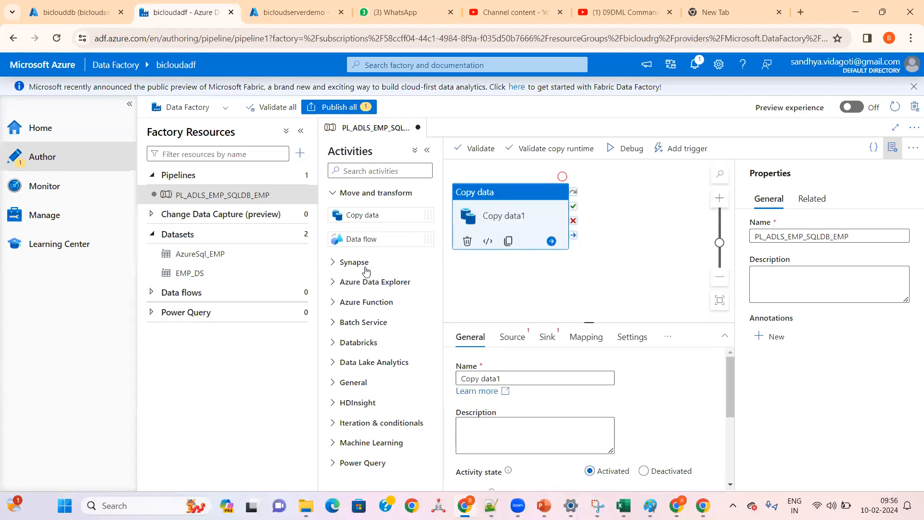
# Step: Browse the Synapse, Azure Data Explorer, Azure Function, Batch Service, Databricks and Data Lake Analytics activity groups for their available activities
pyautogui.click(335, 263)
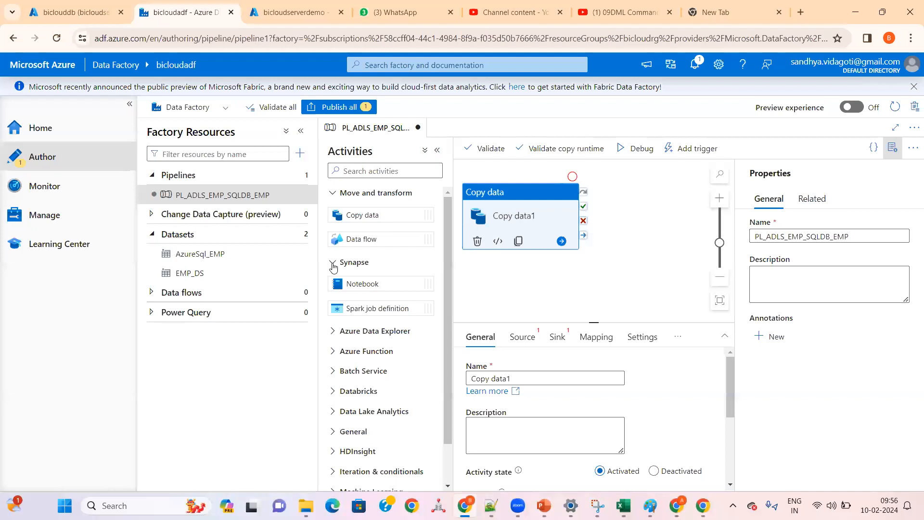
pyautogui.click(333, 264)
pyautogui.click(333, 282)
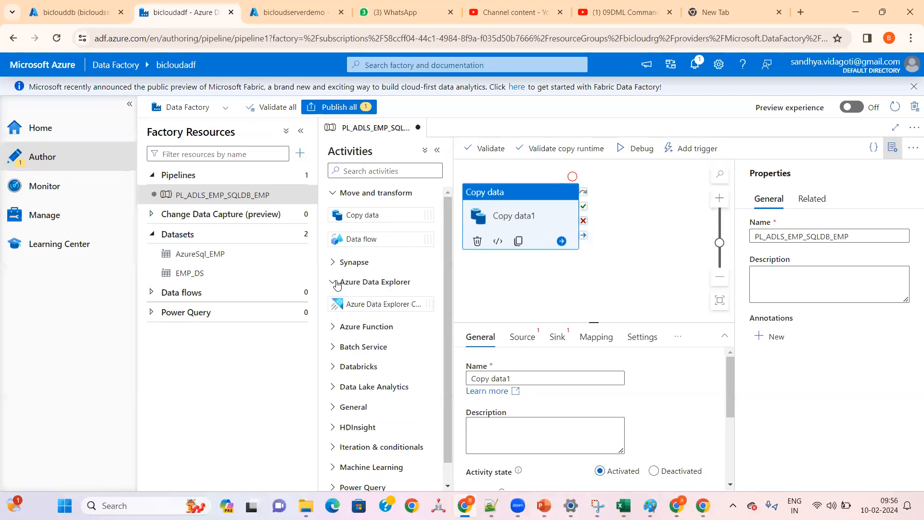
pyautogui.click(337, 283)
pyautogui.click(333, 302)
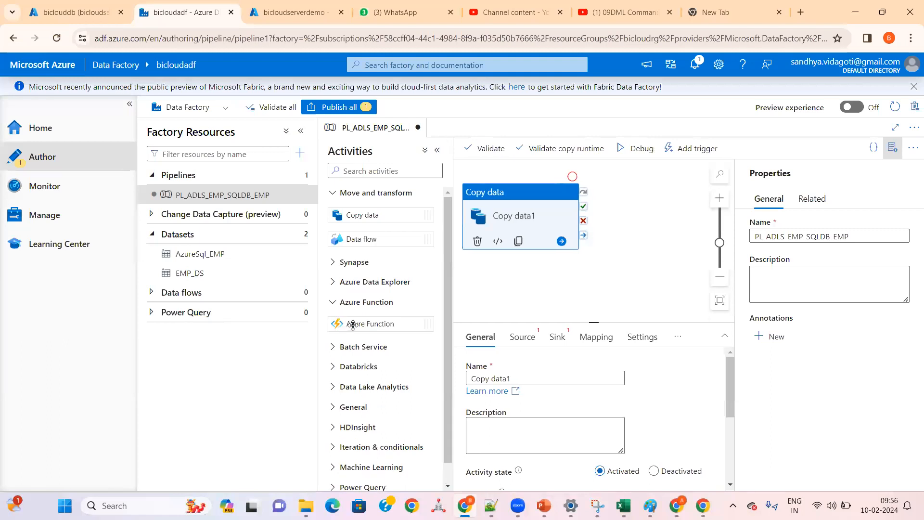
pyautogui.click(333, 347)
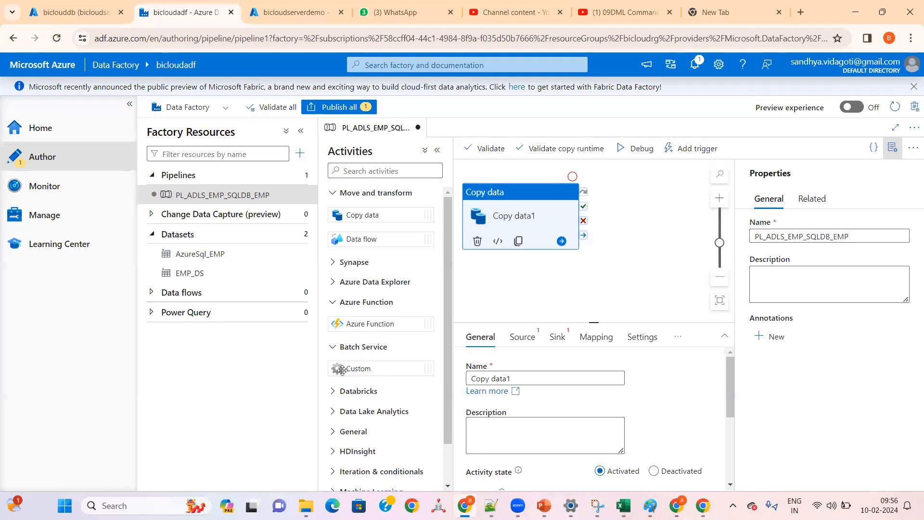
pyautogui.scroll(-1, 337, 360)
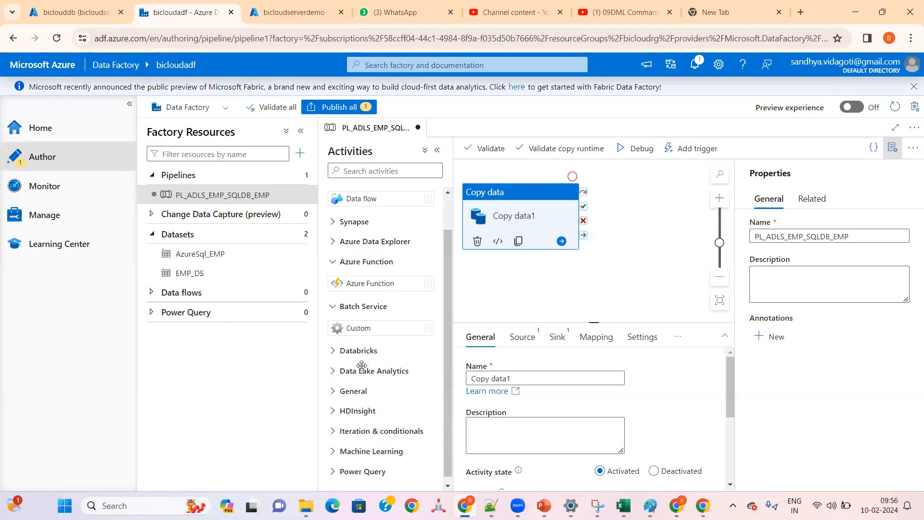
pyautogui.click(333, 347)
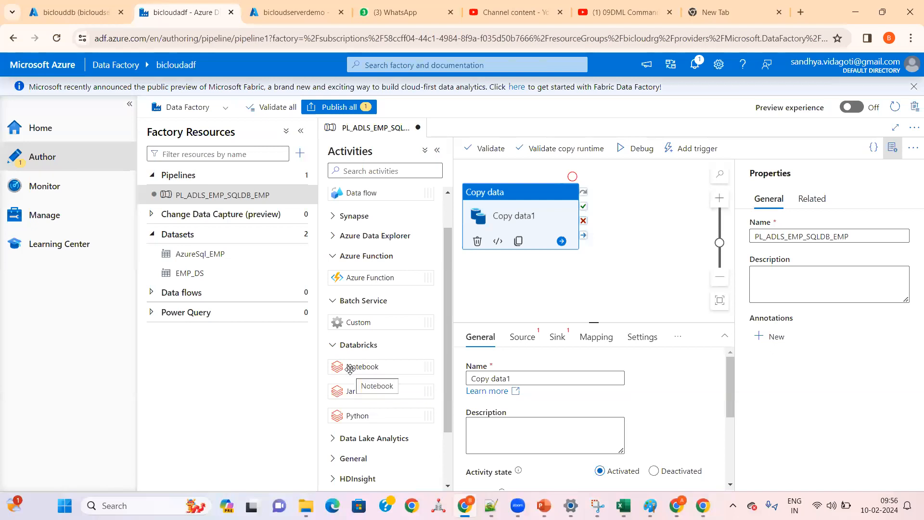
pyautogui.click(333, 344)
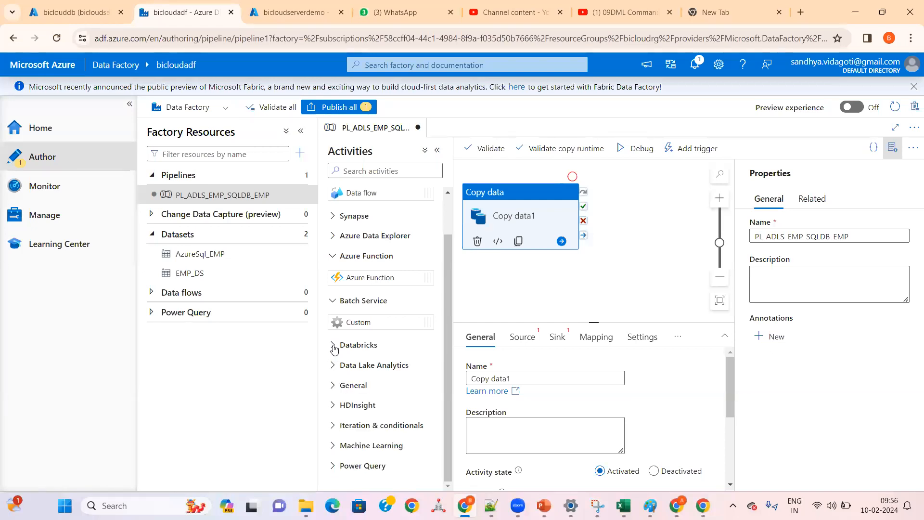
pyautogui.click(333, 365)
pyautogui.click(334, 365)
# Step: Expand the General activity group and look through its activities from Append variable to Wait
pyautogui.click(338, 388)
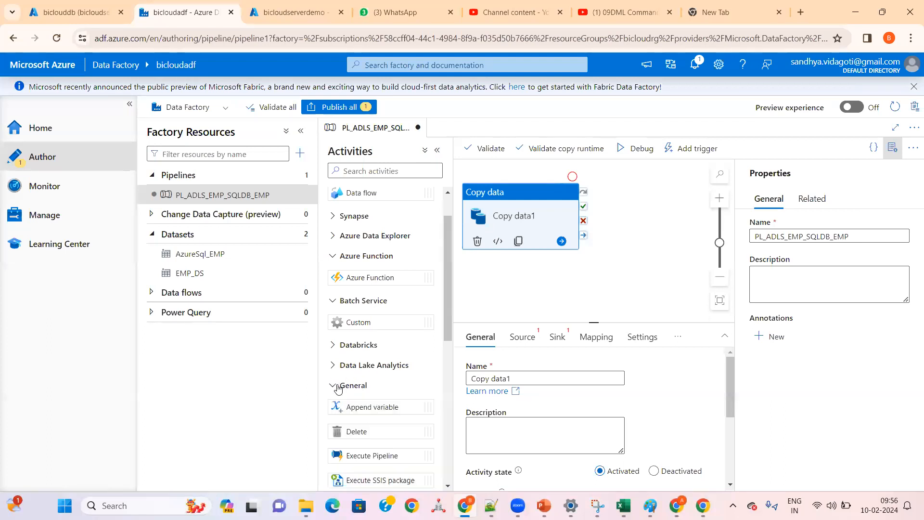
pyautogui.moveTo(445, 318); pyautogui.dragTo(444, 388)
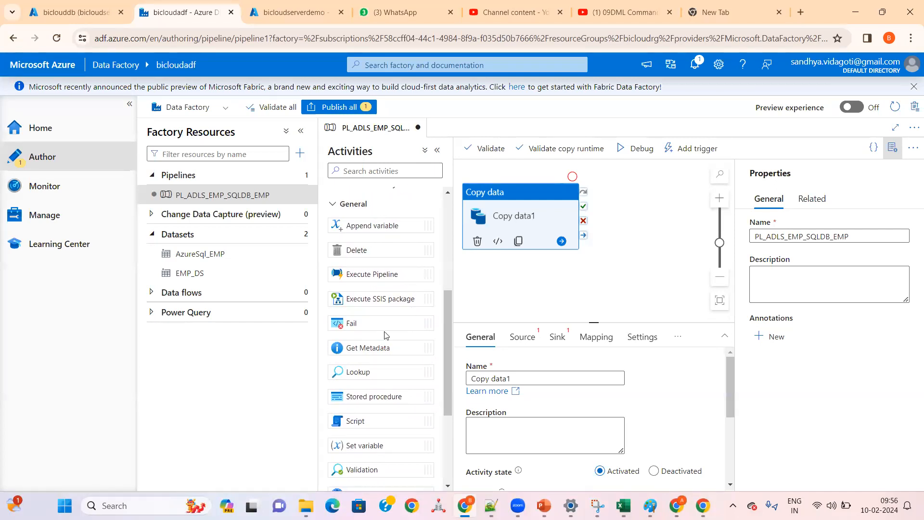
pyautogui.moveTo(449, 314); pyautogui.dragTo(453, 215)
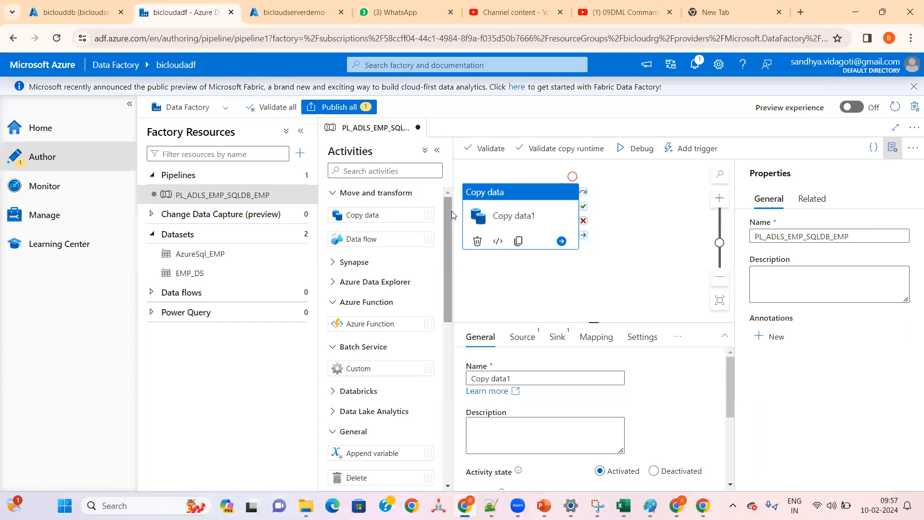
pyautogui.scroll(-5, 449, 222)
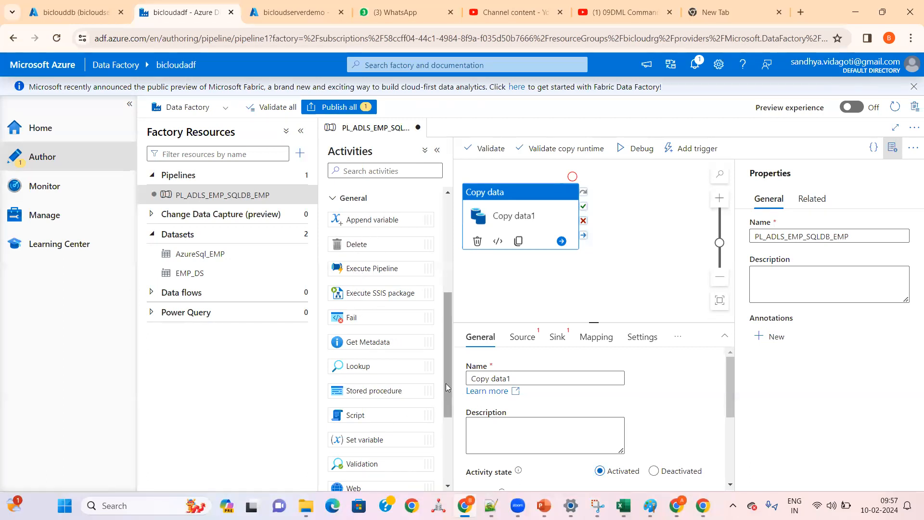
pyautogui.scroll(-3, 441, 398)
pyautogui.scroll(-2, 436, 440)
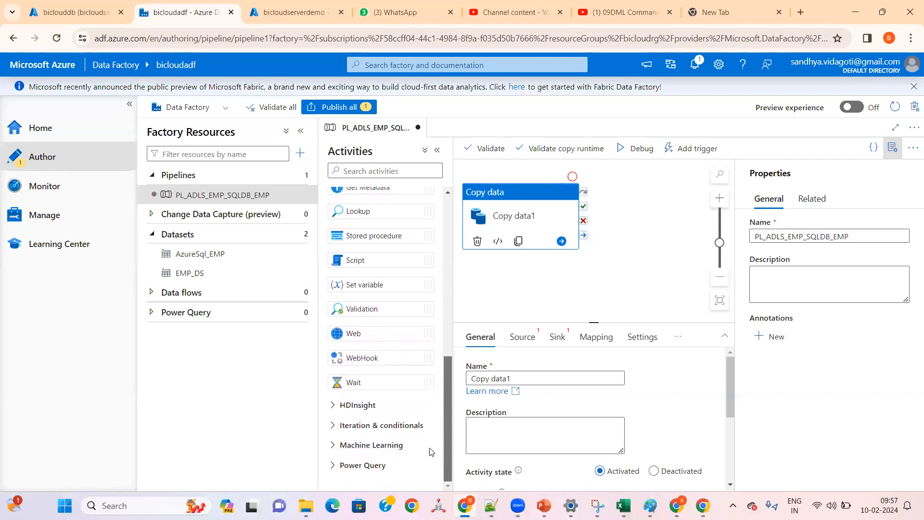
# Step: Review the activities under Iteration & conditionals and HDInsight, then collapse the HDInsight and General groups
pyautogui.click(334, 426)
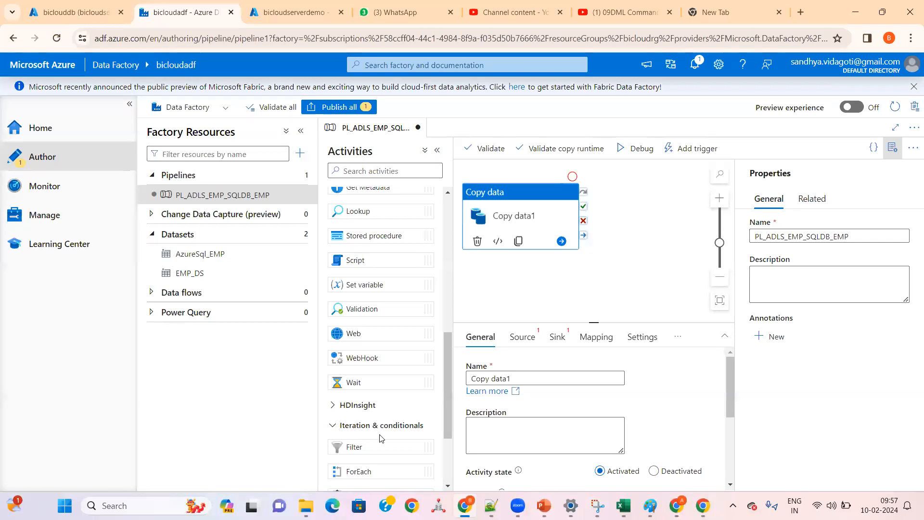
pyautogui.scroll(-4, 380, 438)
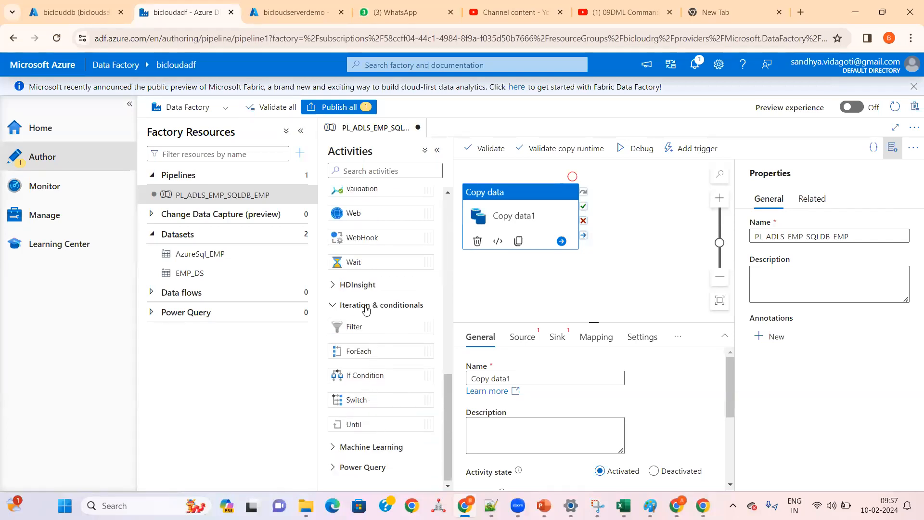
pyautogui.click(333, 285)
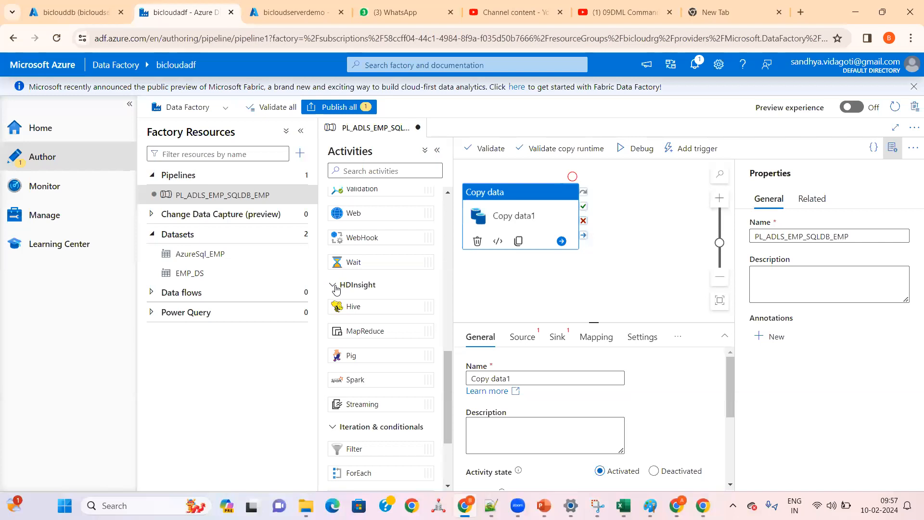
pyautogui.click(334, 285)
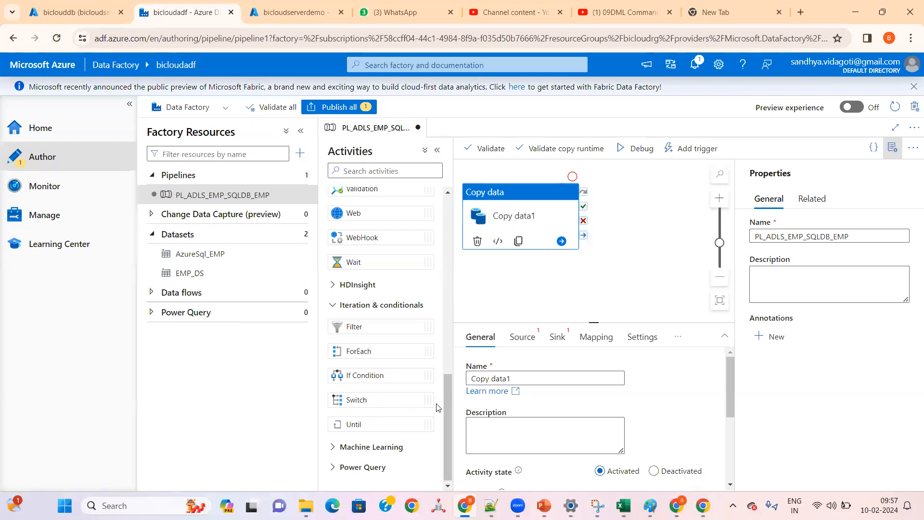
pyautogui.moveTo(443, 403); pyautogui.dragTo(450, 282)
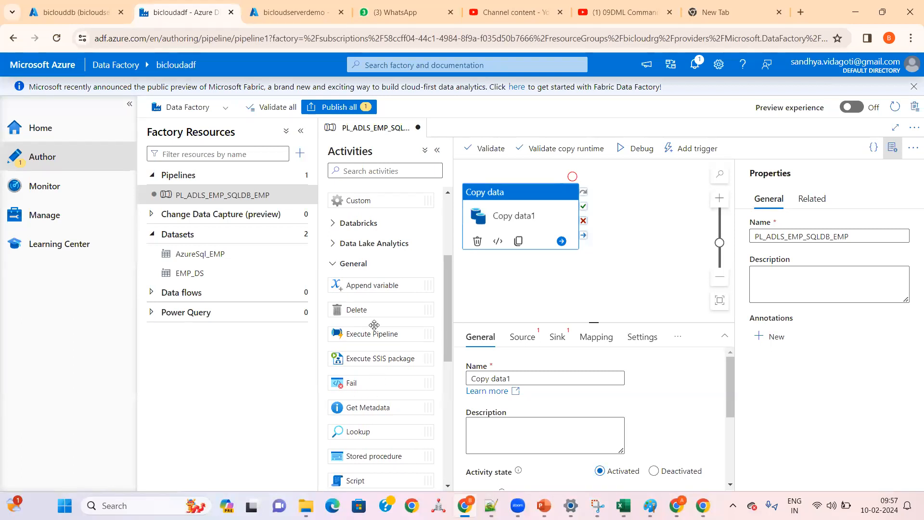
pyautogui.click(333, 265)
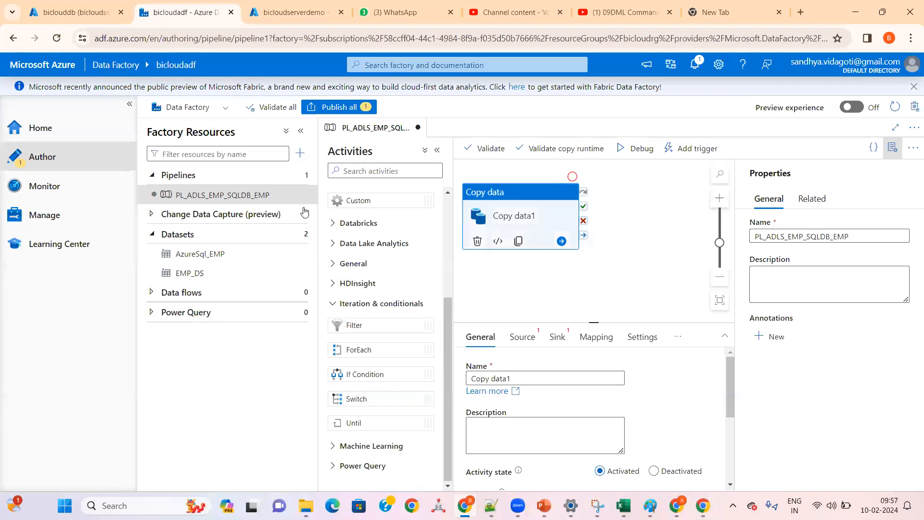
# Step: Collapse the Factory Resources pane, the main navigation menu and the Batch Service group, keeping Move and transform expanded
pyautogui.click(298, 133)
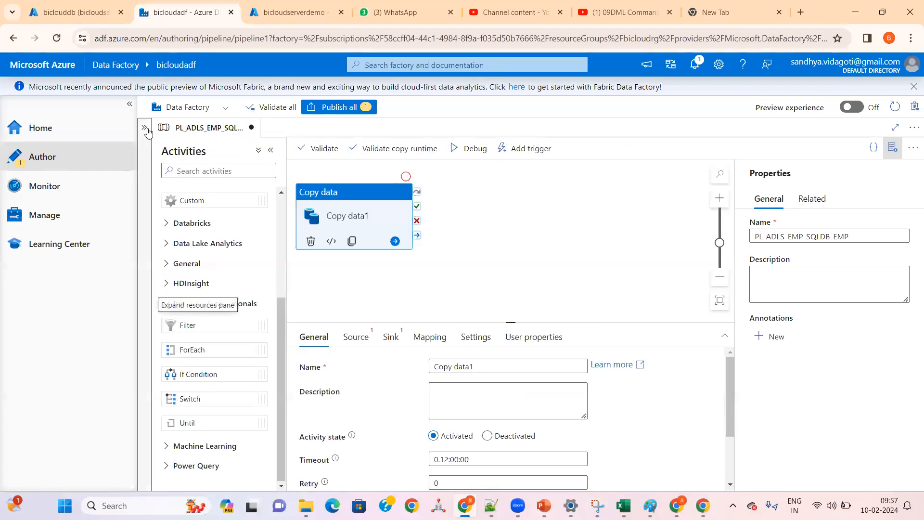
pyautogui.click(129, 104)
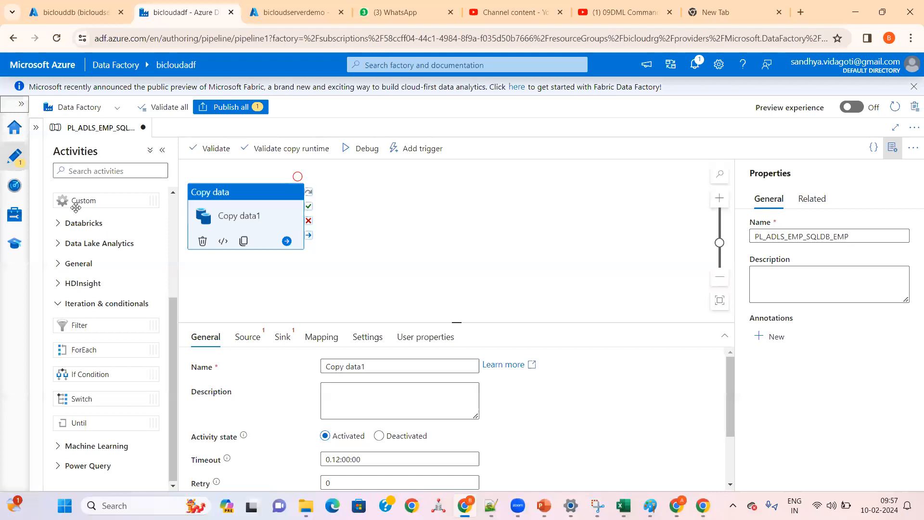
pyautogui.moveTo(172, 310); pyautogui.dragTo(172, 209)
pyautogui.click(145, 194)
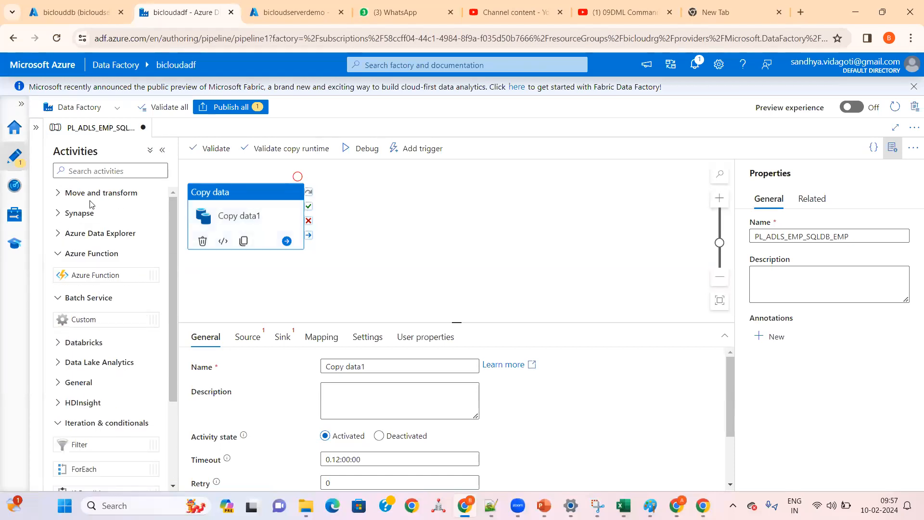
pyautogui.click(62, 193)
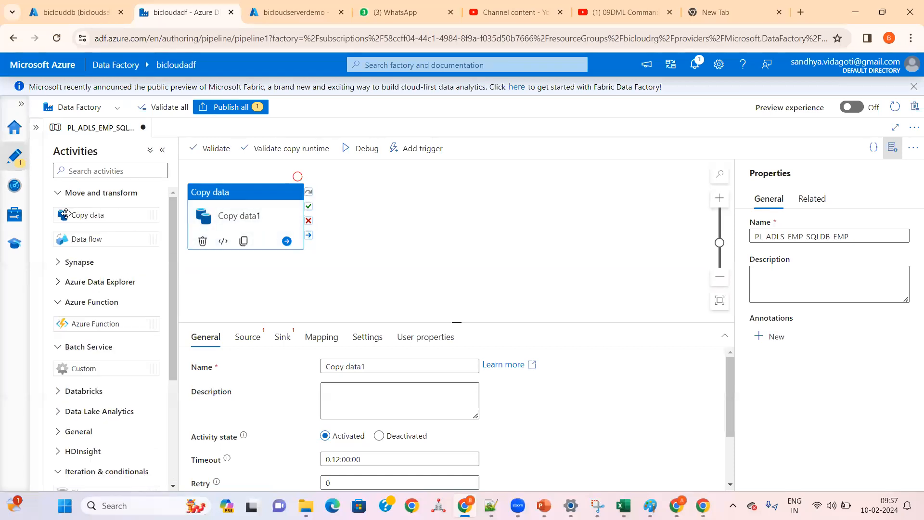
pyautogui.click(58, 347)
# Step: Move the Copy data activity further right on the canvas and rename it Copy data DEMO
pyautogui.moveTo(238, 194); pyautogui.dragTo(338, 195)
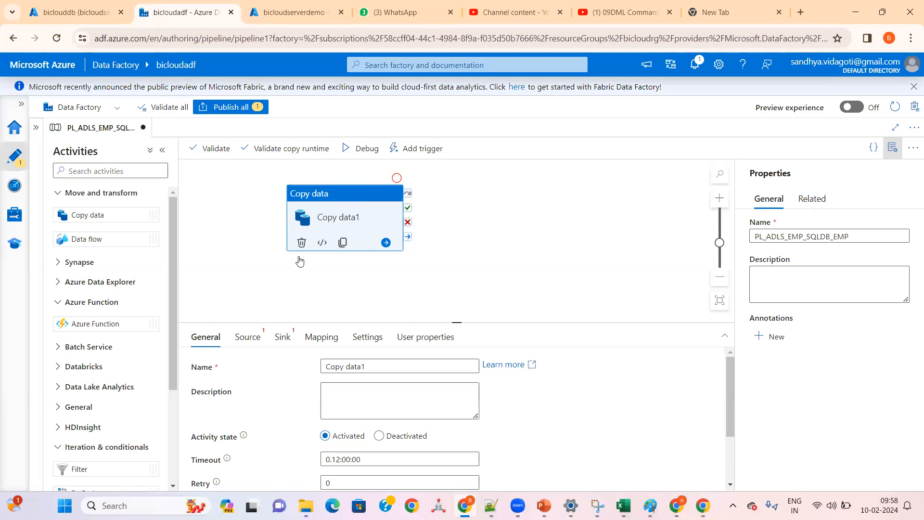
pyautogui.click(375, 367)
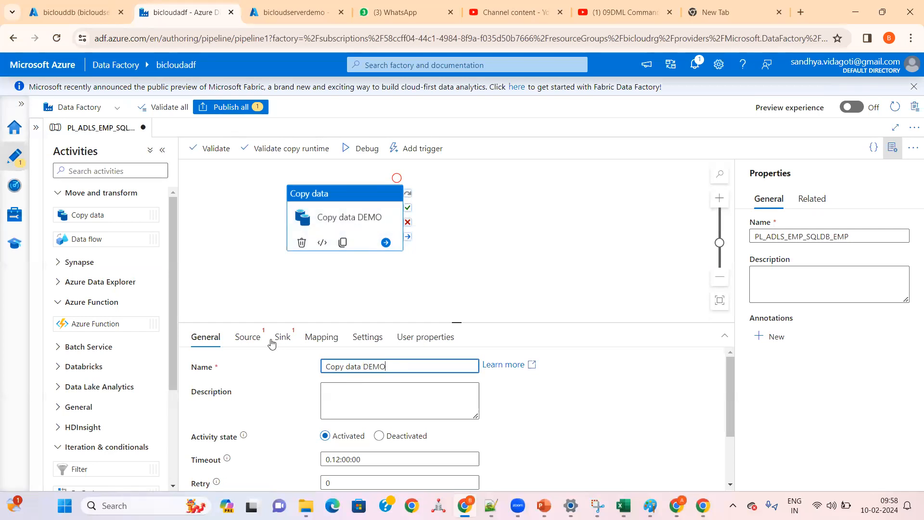
# Step: Set the source dataset of the Copy data DEMO activity to EMP_DS
pyautogui.click(255, 338)
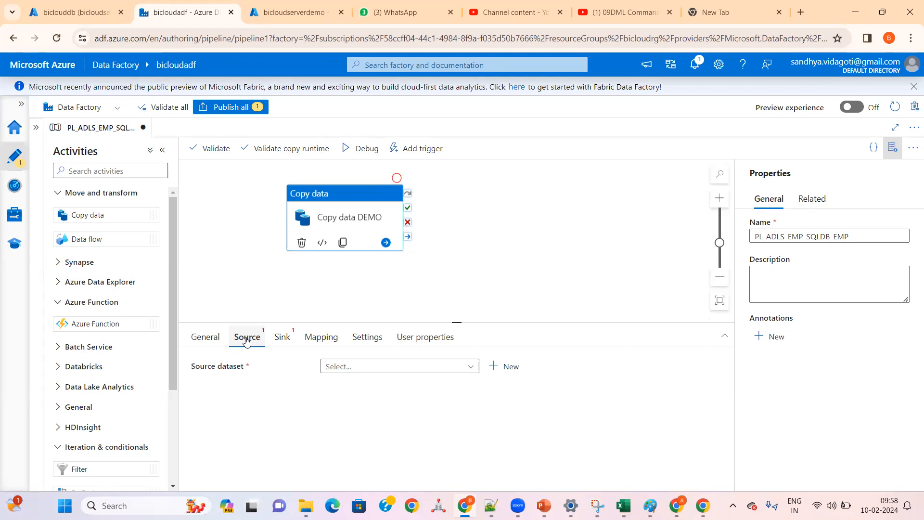
pyautogui.click(332, 368)
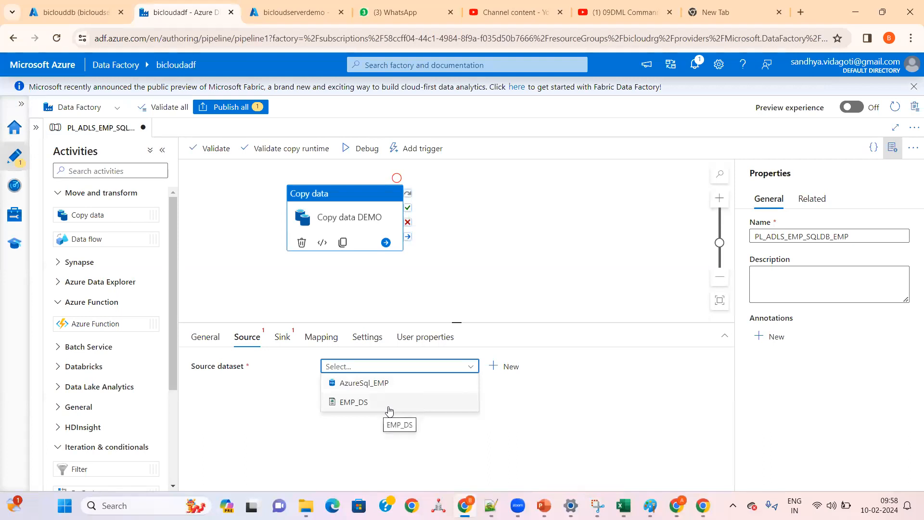
pyautogui.click(344, 404)
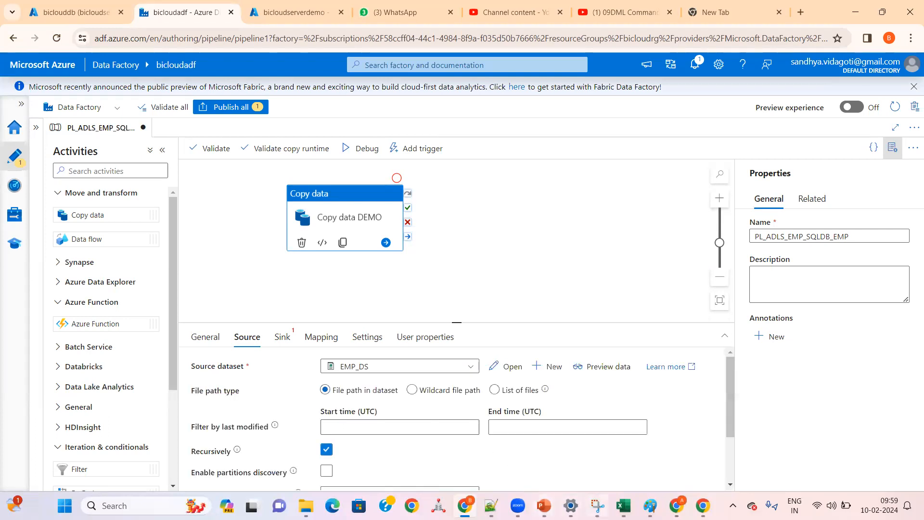
# Step: Switch to Paint to review the source and target in the ETL flow diagram, then return to Data Factory
pyautogui.click(598, 506)
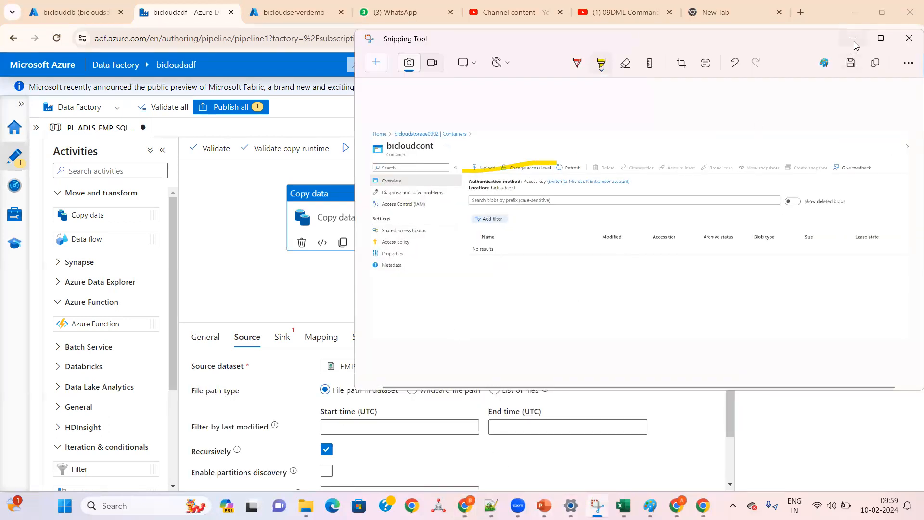
pyautogui.click(853, 39)
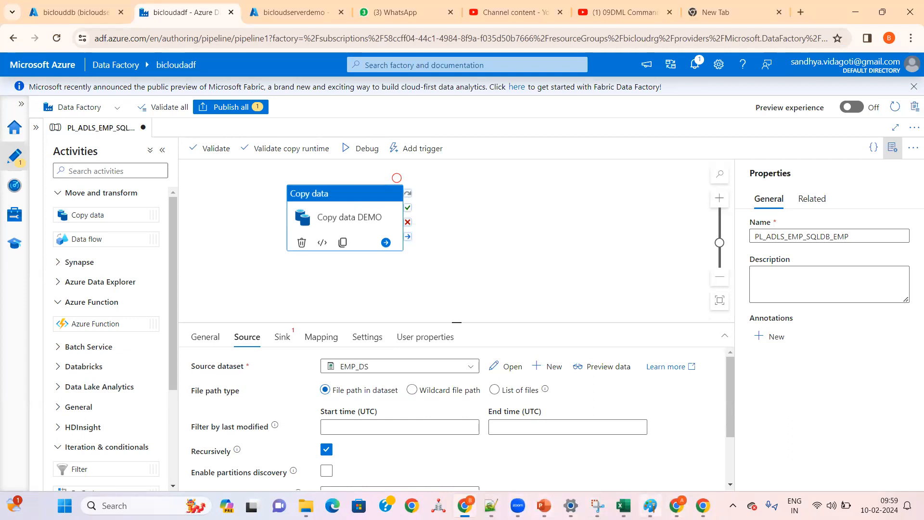
pyautogui.click(650, 506)
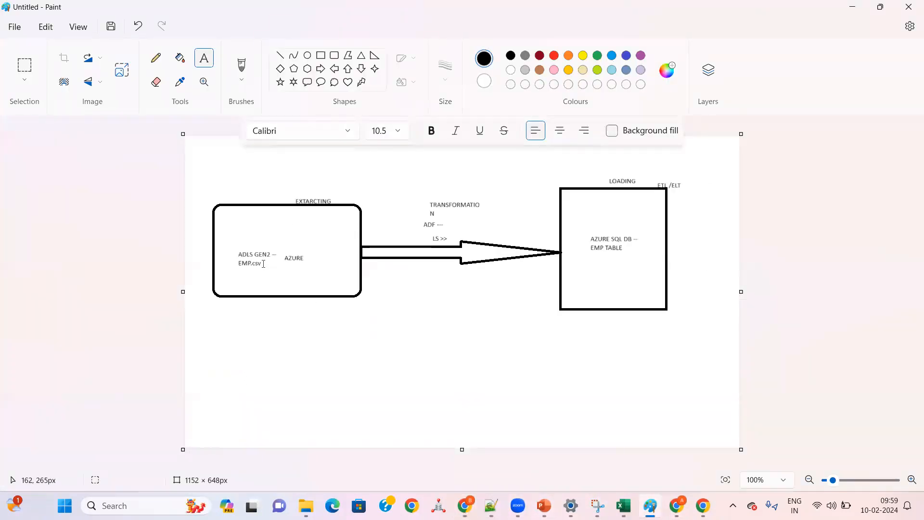
pyautogui.click(234, 263)
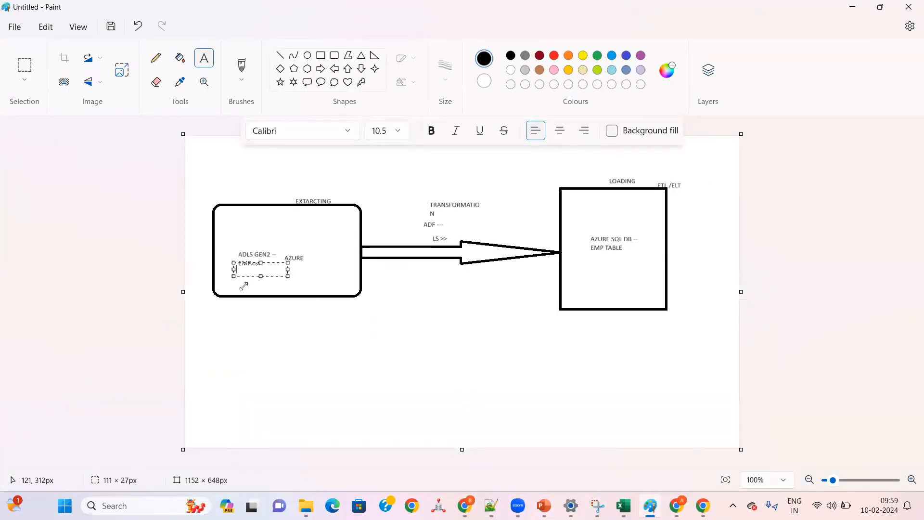
pyautogui.hotkey('ctrl', 'z')
pyautogui.moveTo(263, 263); pyautogui.dragTo(264, 275)
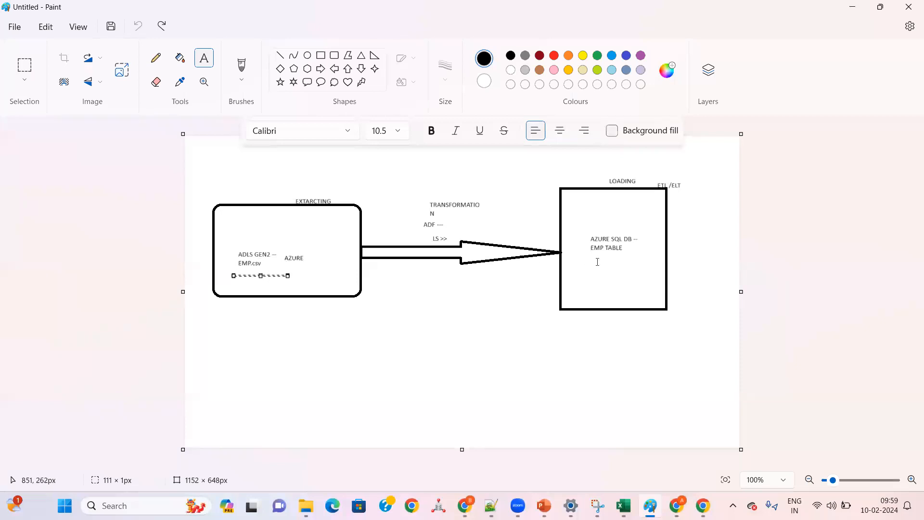
pyautogui.click(465, 506)
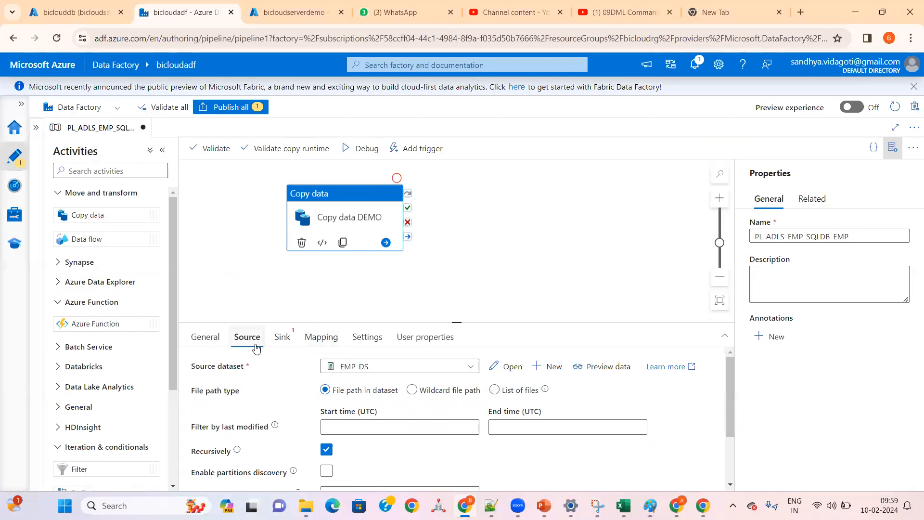
# Step: Reselect EMP_DS as the activity's source dataset and hide the pipeline's Properties pane
pyautogui.click(356, 369)
pyautogui.click(354, 399)
pyautogui.click(890, 154)
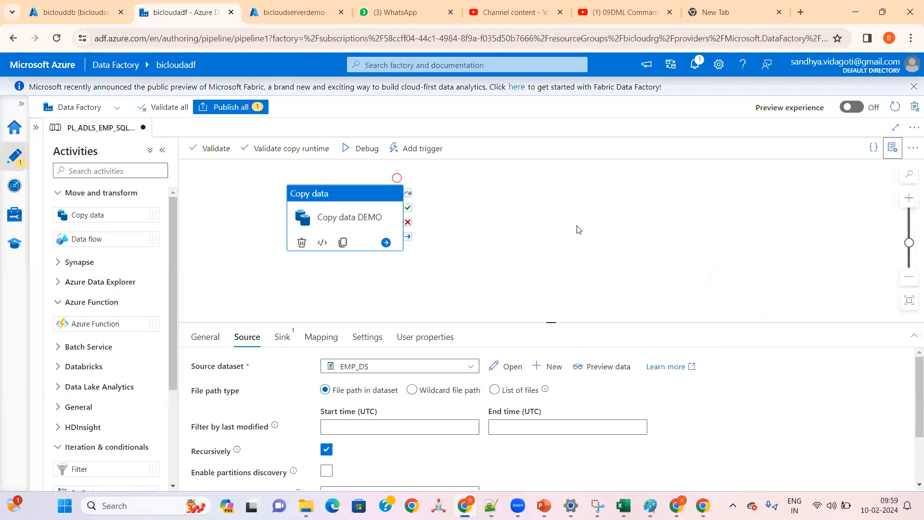
# Step: Enlarge the Copy data DEMO activity's configuration pane and review its source and sink dataset options
pyautogui.scroll(-1, 518, 301)
pyautogui.moveTo(528, 319); pyautogui.dragTo(530, 221)
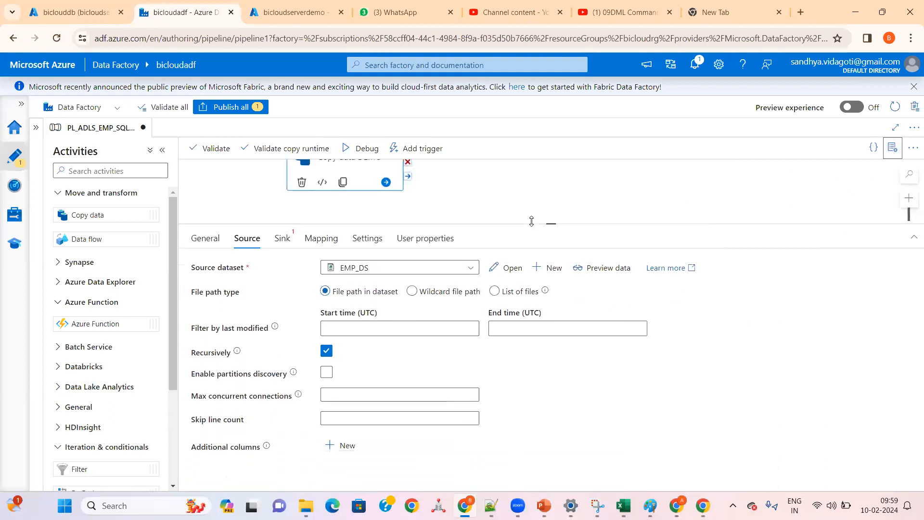
pyautogui.click(283, 240)
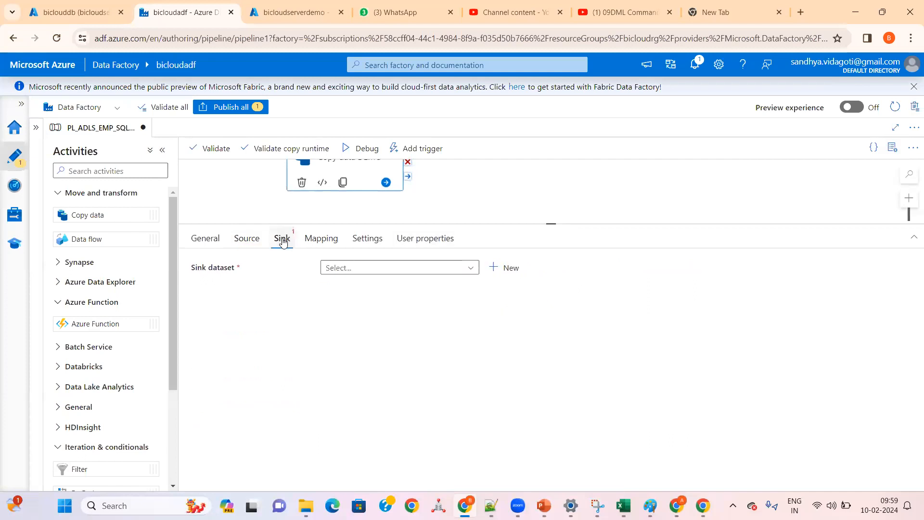
pyautogui.click(245, 240)
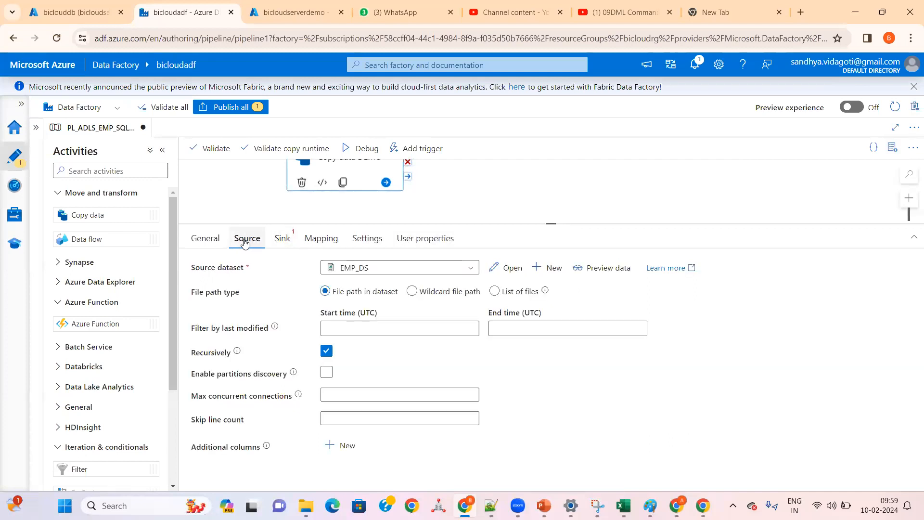
pyautogui.click(347, 269)
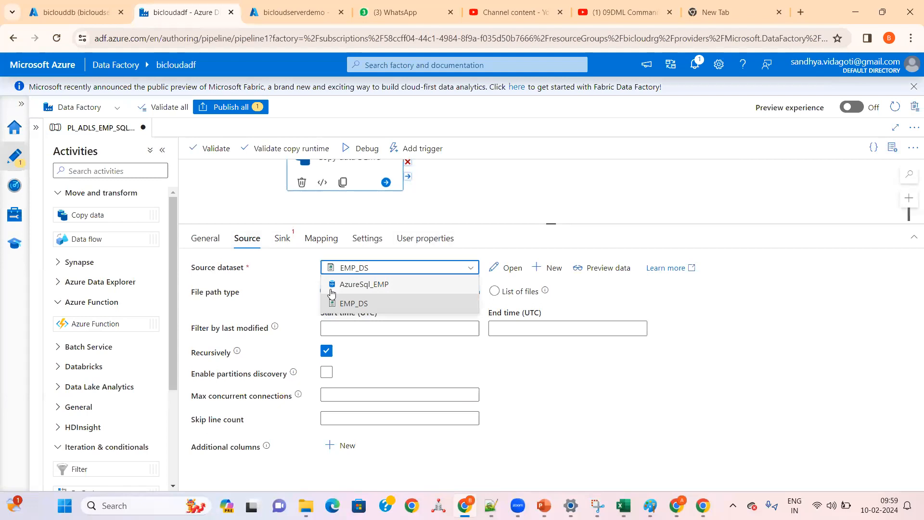
pyautogui.click(282, 241)
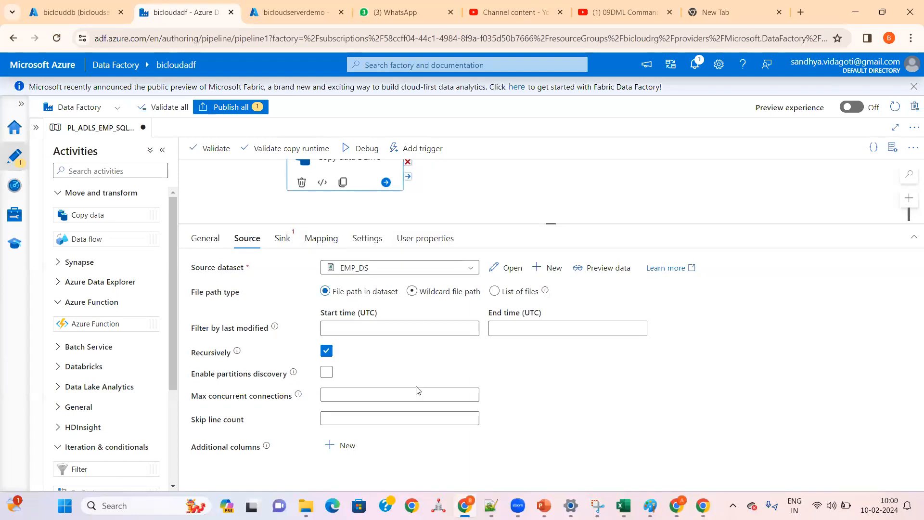
# Step: Switch to Paint to review the ADLS Gen2 EMP.csv source in the ETL diagram and return to Data Factory
pyautogui.click(650, 506)
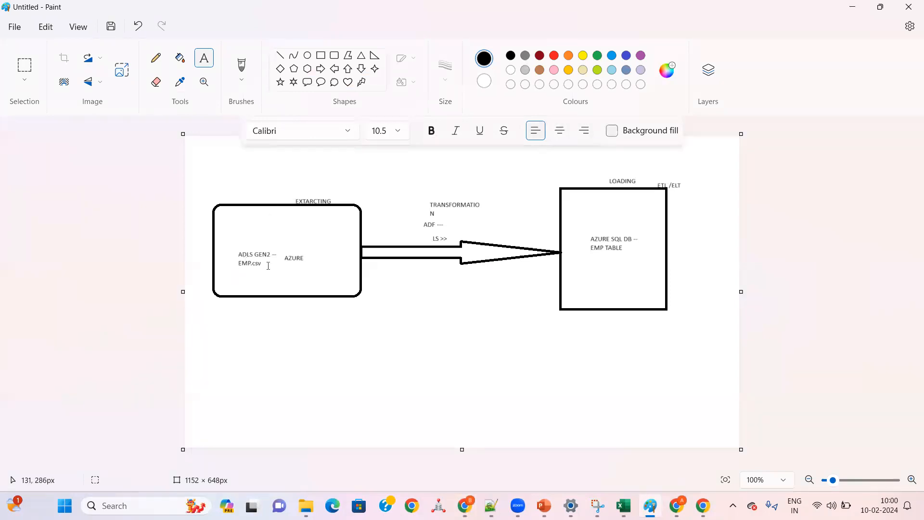
pyautogui.moveTo(267, 262); pyautogui.dragTo(242, 282)
pyautogui.click(324, 285)
pyautogui.click(465, 505)
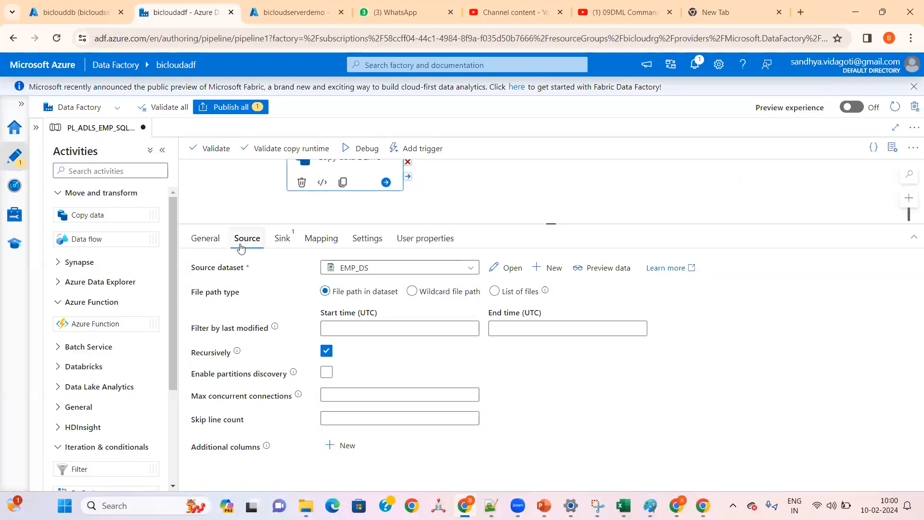
# Step: Select EMP_DS as the activity's source dataset and AzureSql_EMP as its sink dataset
pyautogui.click(353, 269)
pyautogui.click(353, 303)
pyautogui.click(286, 242)
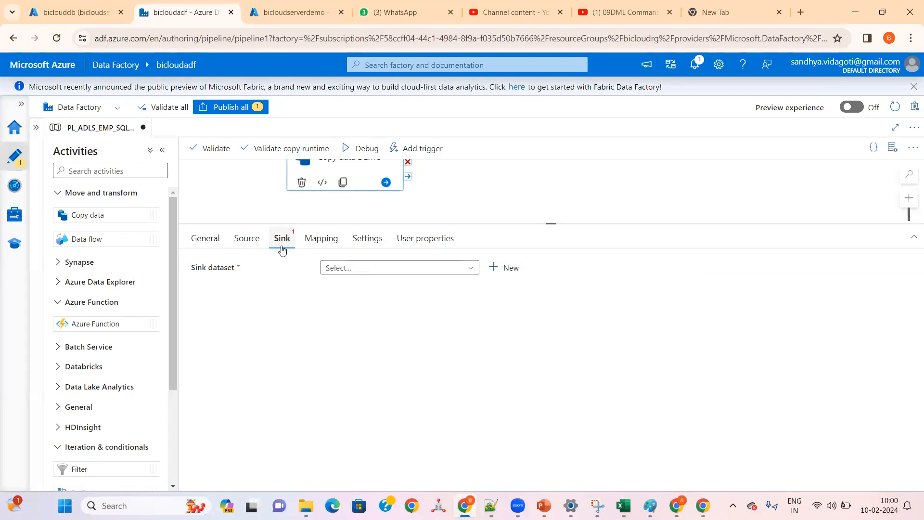
pyautogui.click(350, 268)
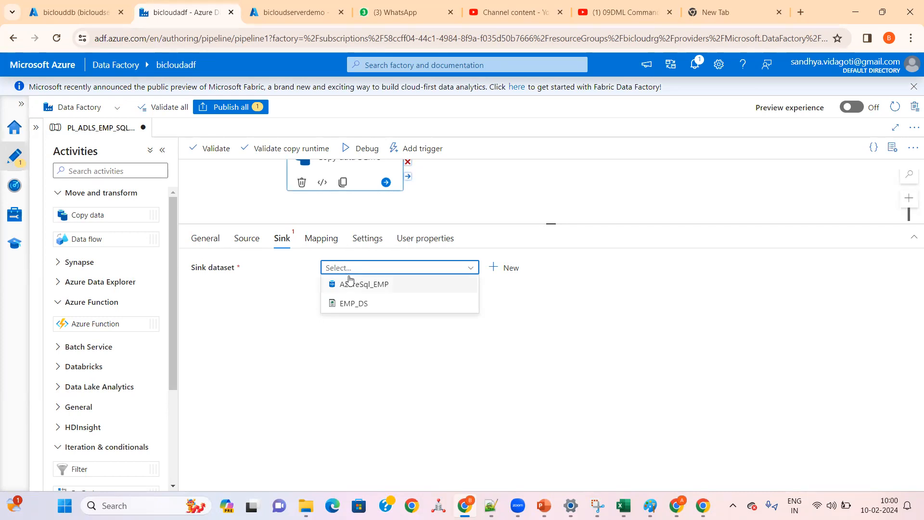
pyautogui.click(354, 284)
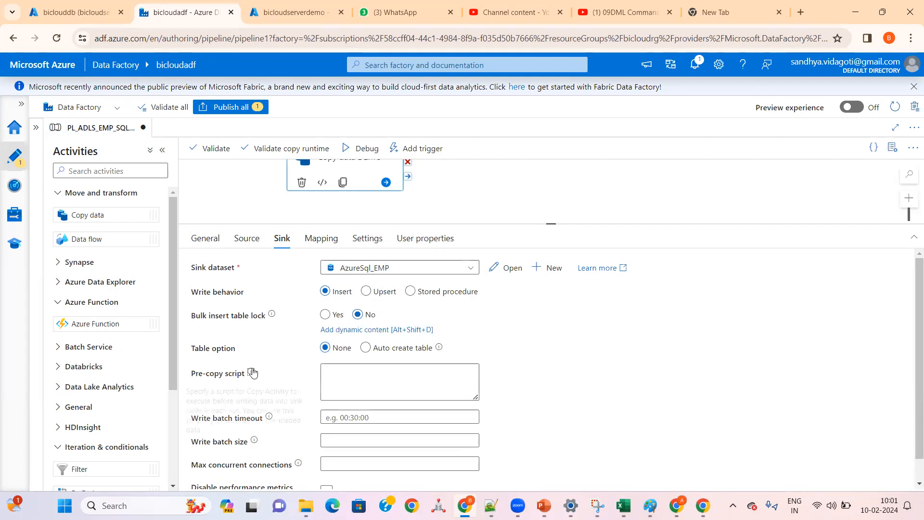
# Step: Review the activity's mapping, settings and user properties, and compare its source options with the sink's table option and pre-copy script
pyautogui.click(362, 369)
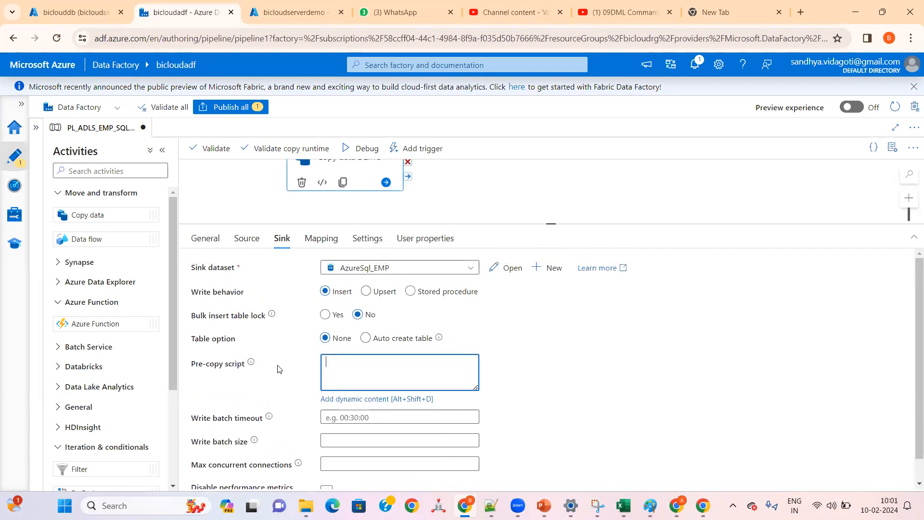
pyautogui.click(322, 241)
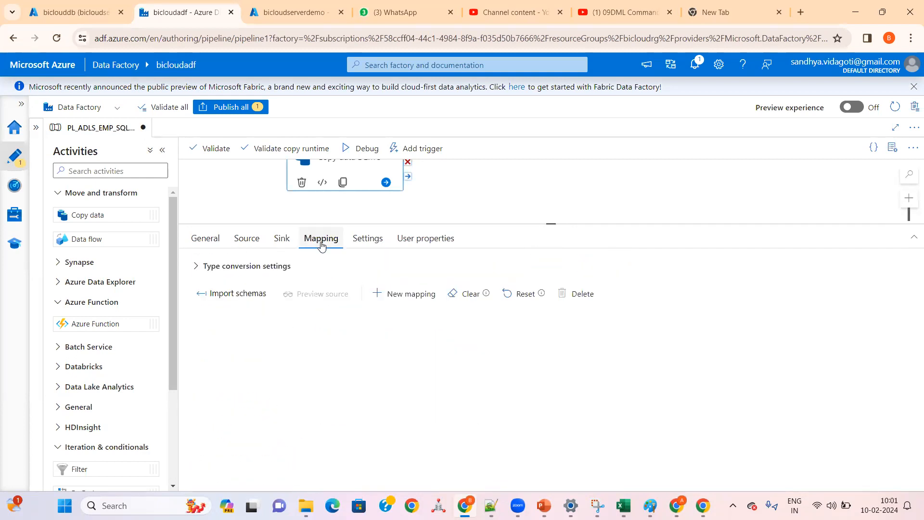
pyautogui.click(373, 240)
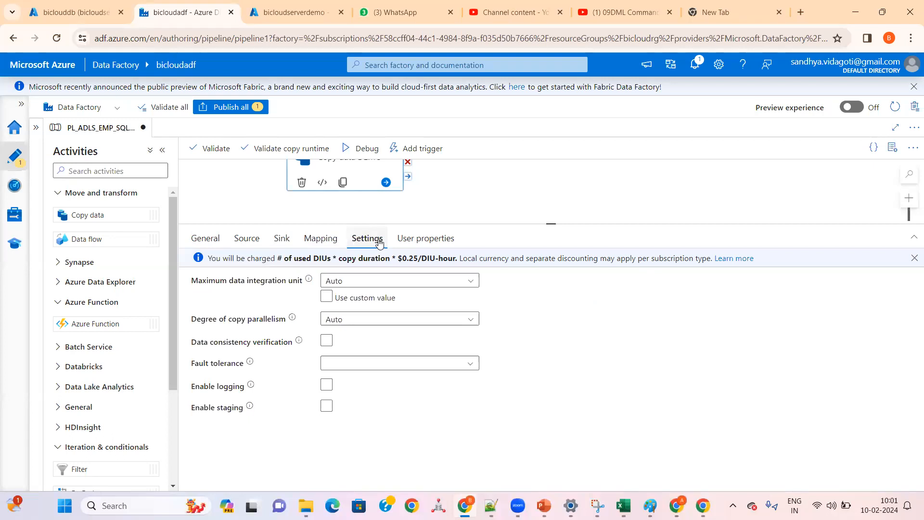
pyautogui.click(428, 239)
pyautogui.click(373, 245)
pyautogui.click(281, 242)
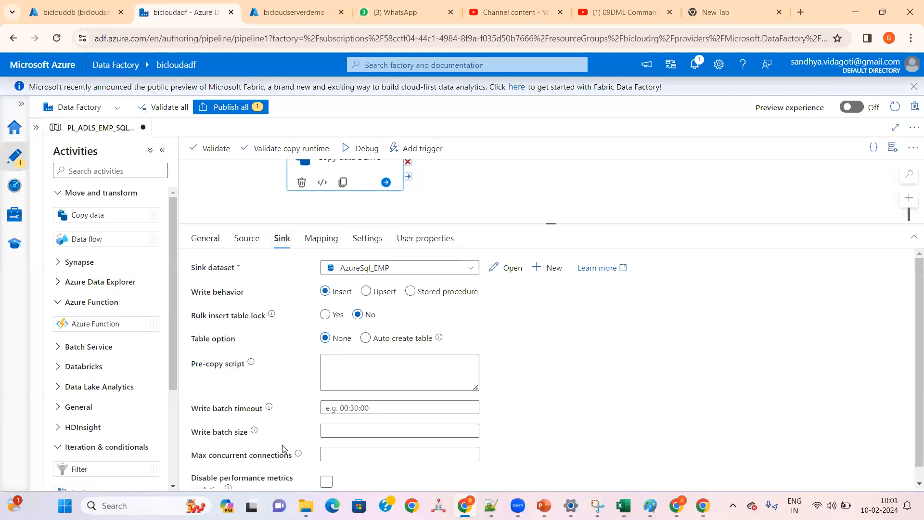
pyautogui.doubleClick(221, 365)
pyautogui.doubleClick(223, 338)
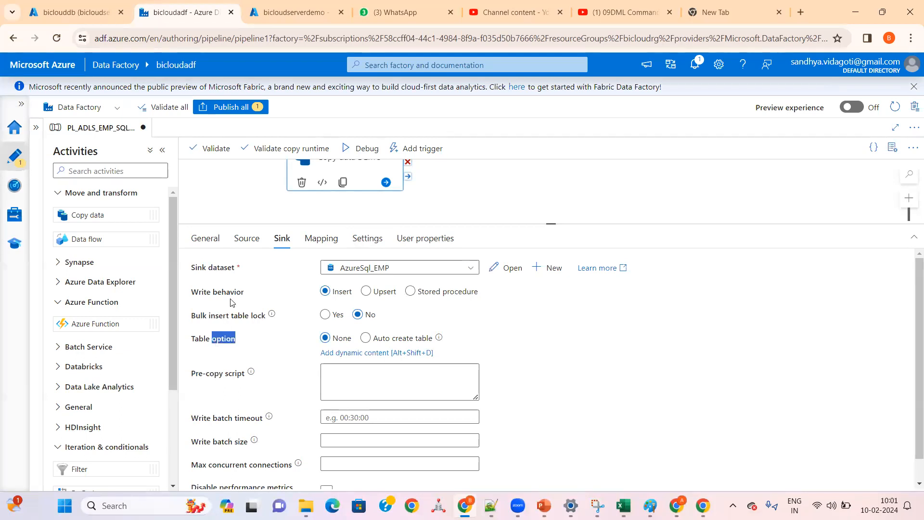
pyautogui.click(255, 242)
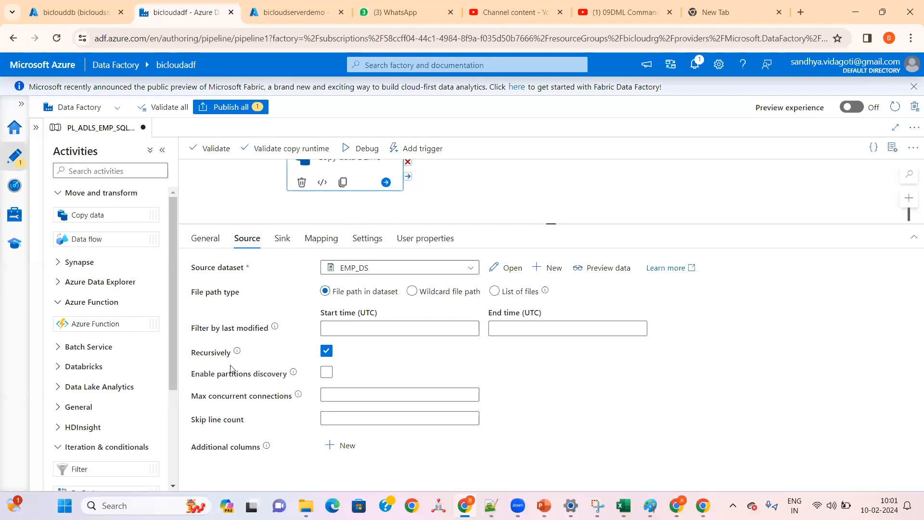
pyautogui.click(283, 241)
pyautogui.click(246, 239)
pyautogui.click(282, 238)
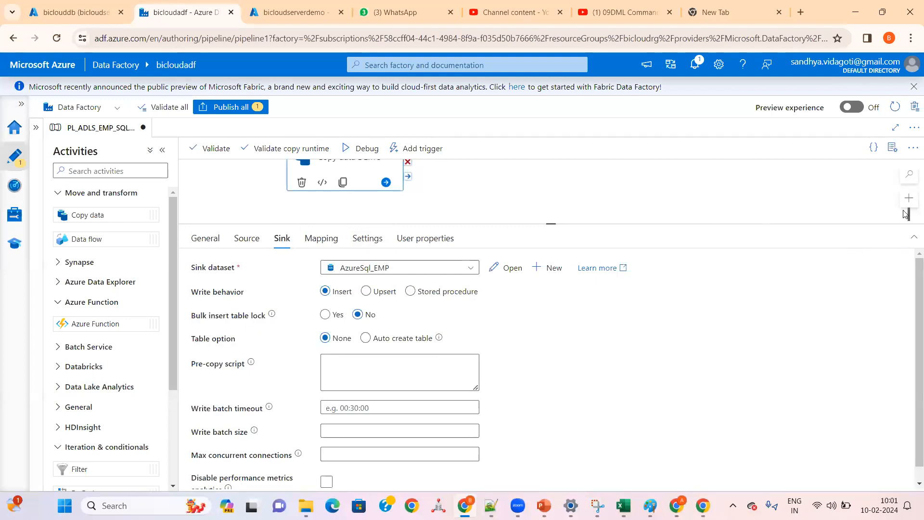
# Step: Bring the Copy data DEMO activity fully into view on an enlarged canvas, and validate the pipeline and its copy runtime
pyautogui.moveTo(886, 225); pyautogui.dragTo(817, 353)
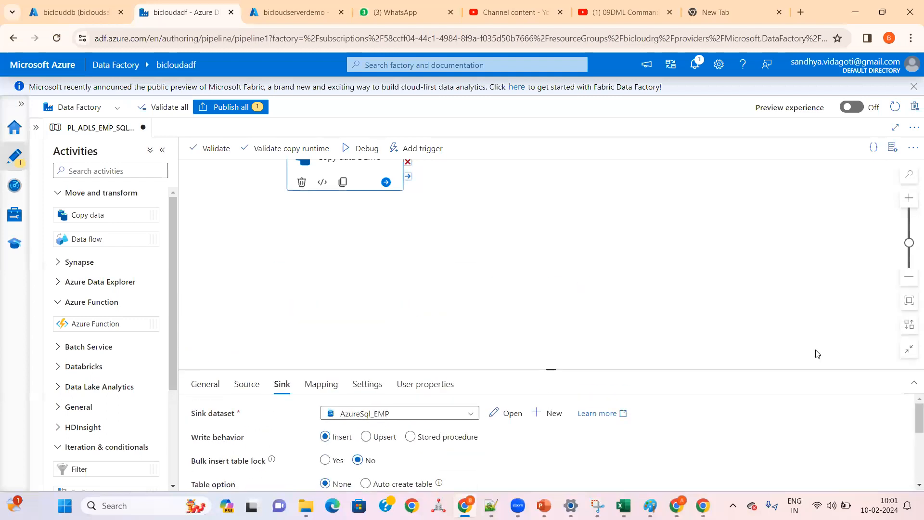
pyautogui.moveTo(365, 172); pyautogui.dragTo(387, 267)
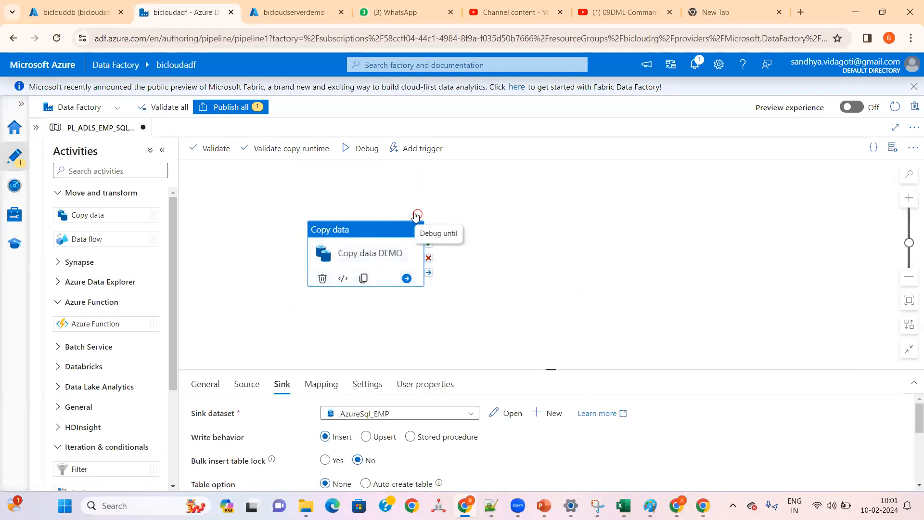
pyautogui.click(208, 154)
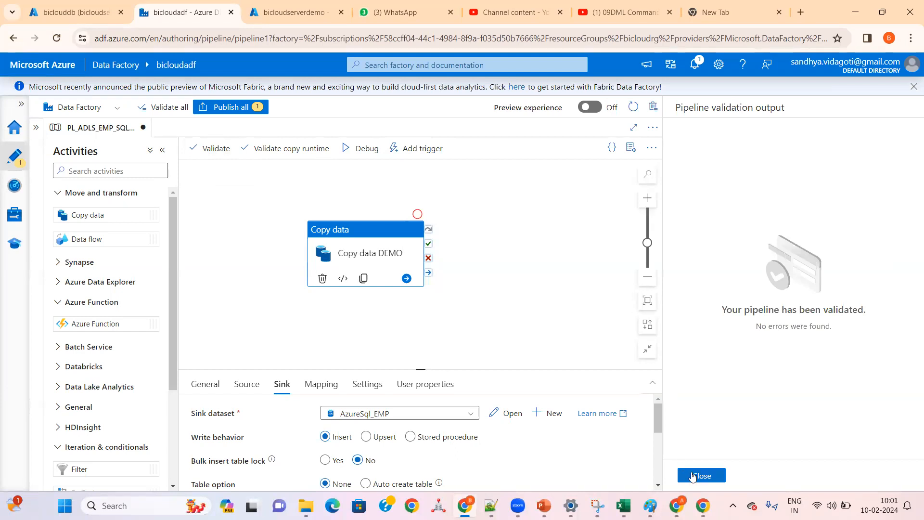
pyautogui.click(693, 475)
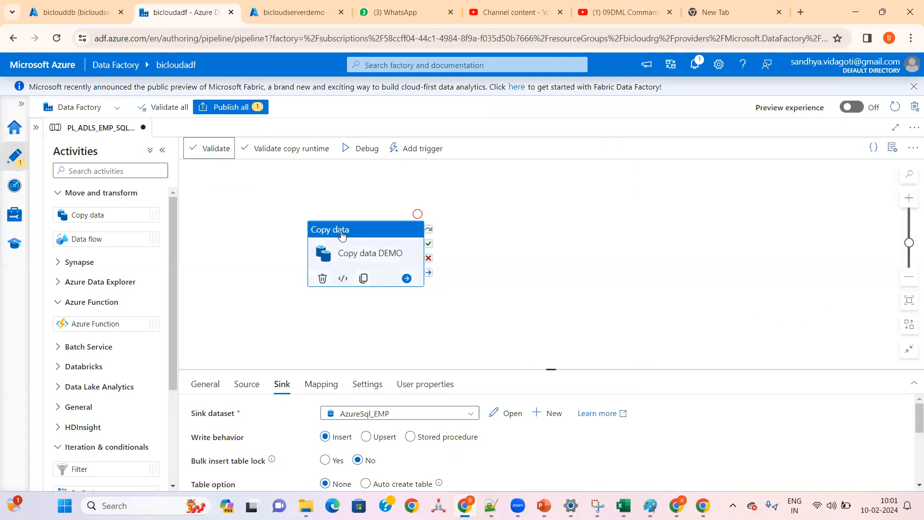
pyautogui.click(294, 155)
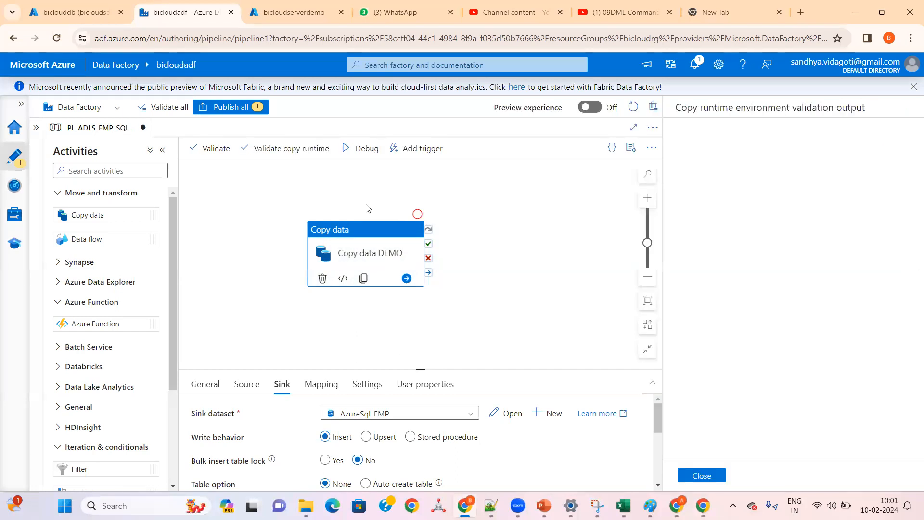
pyautogui.click(703, 476)
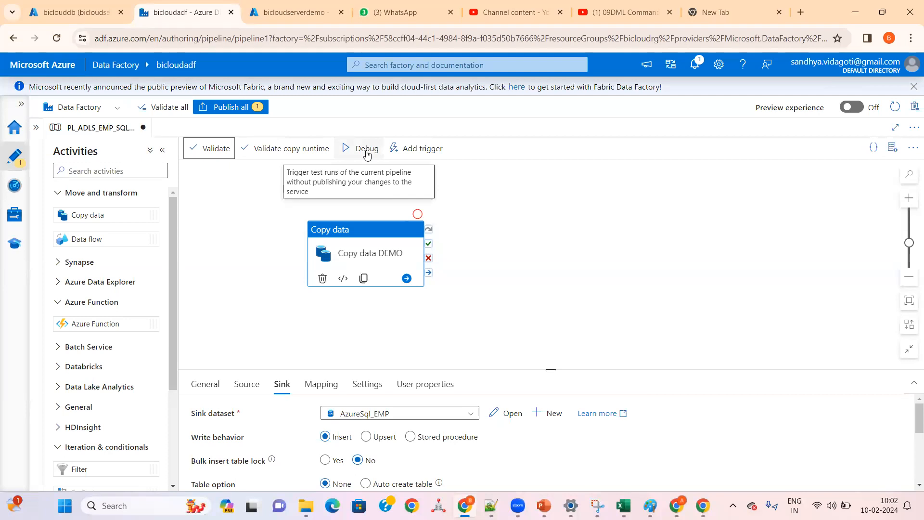
# Step: Switch to the biclouddb query editor in the Azure portal and run SELECT * FROM EMP_DEMO1; to check the target table's rows
pyautogui.click(90, 10)
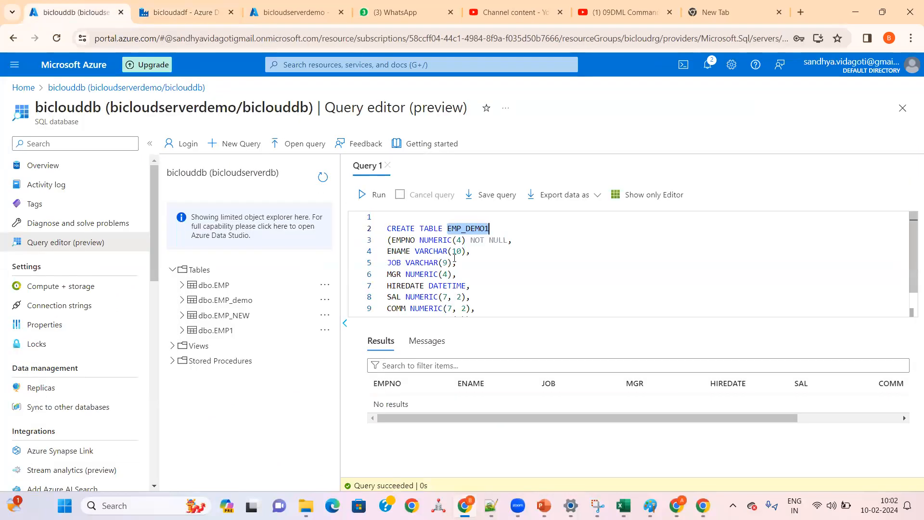
pyautogui.moveTo(489, 228); pyautogui.dragTo(449, 227)
pyautogui.click(489, 309)
pyautogui.scroll(-1, 489, 310)
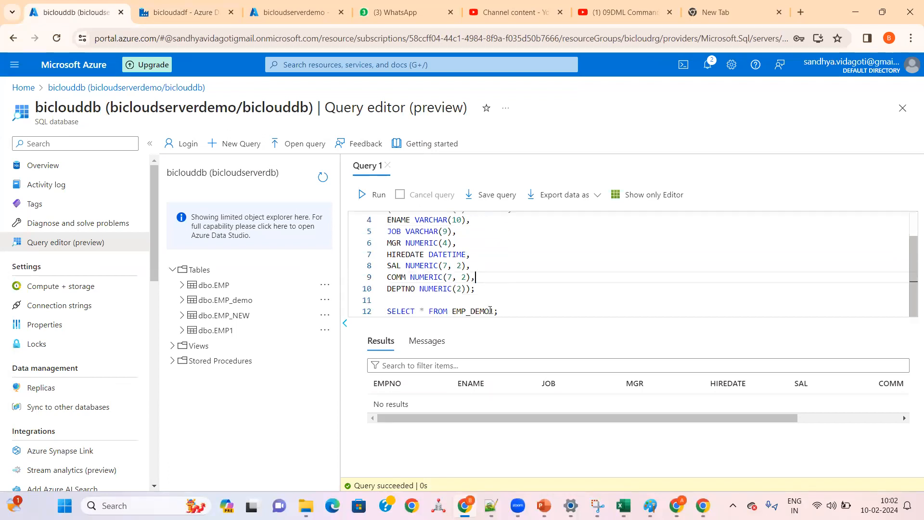
pyautogui.moveTo(510, 306); pyautogui.dragTo(377, 311)
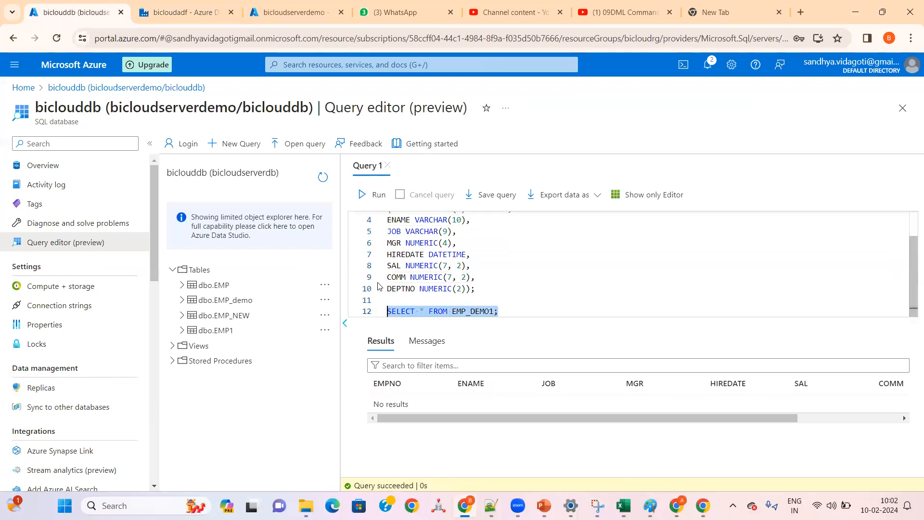
pyautogui.click(379, 195)
pyautogui.click(377, 345)
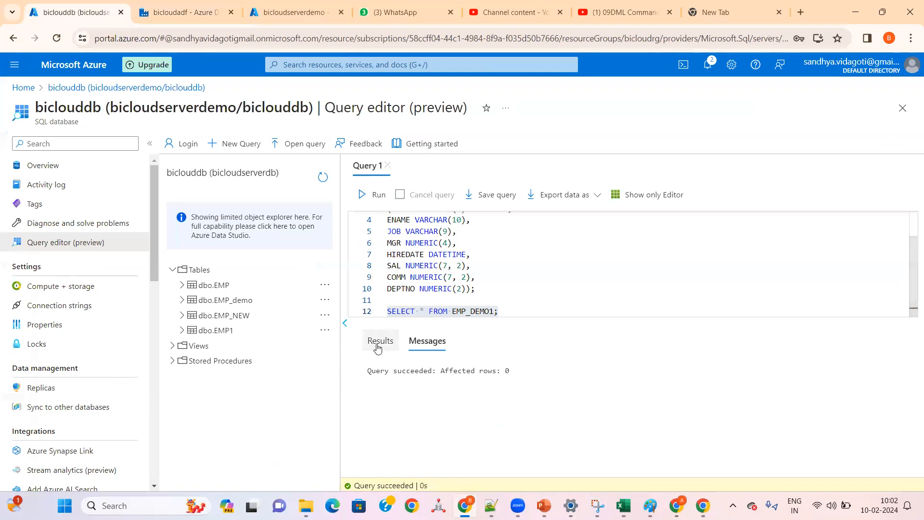
pyautogui.click(150, 144)
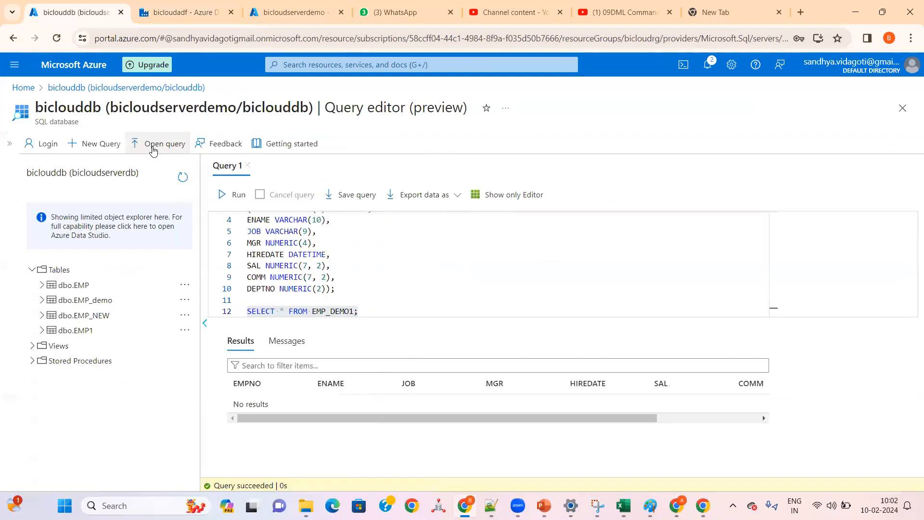
# Step: Return to Data Factory, publish the pending PL_ADLS_EMP_SQLDB_EMP pipeline and start a debug run of it
pyautogui.click(182, 12)
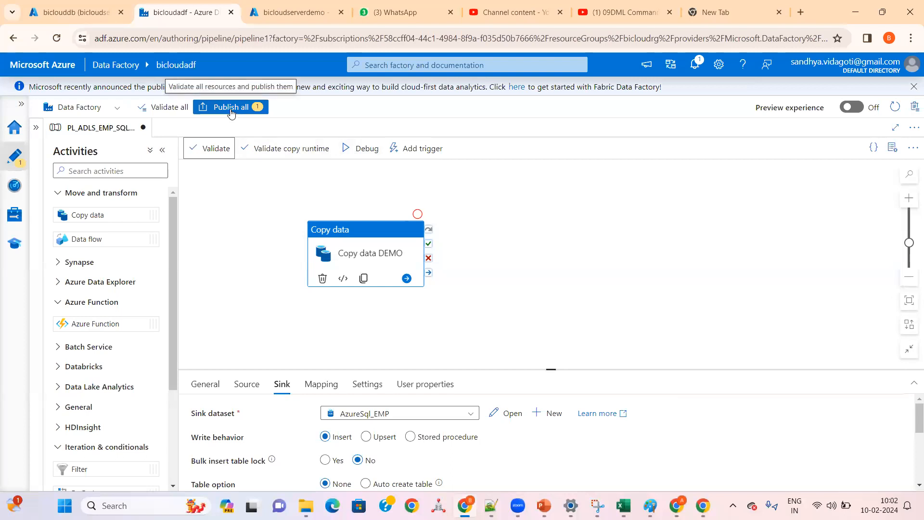
pyautogui.moveTo(339, 230); pyautogui.dragTo(362, 192)
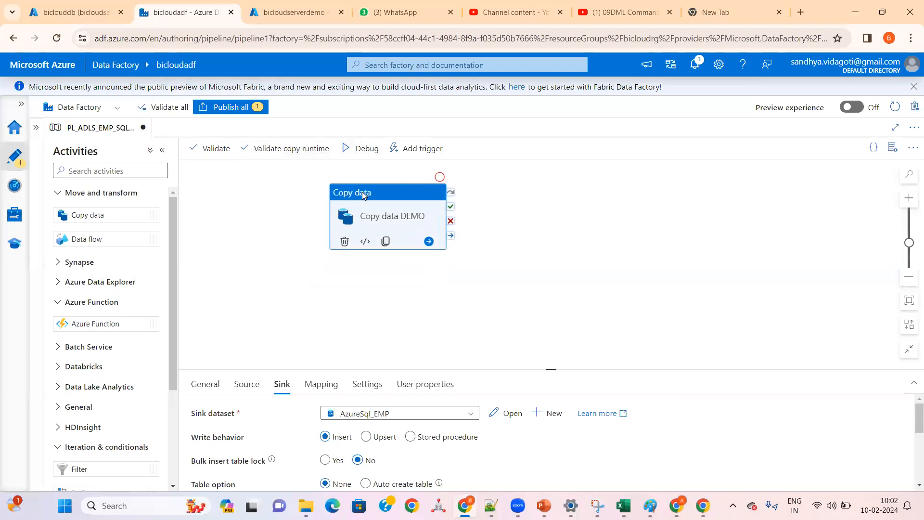
pyautogui.click(232, 107)
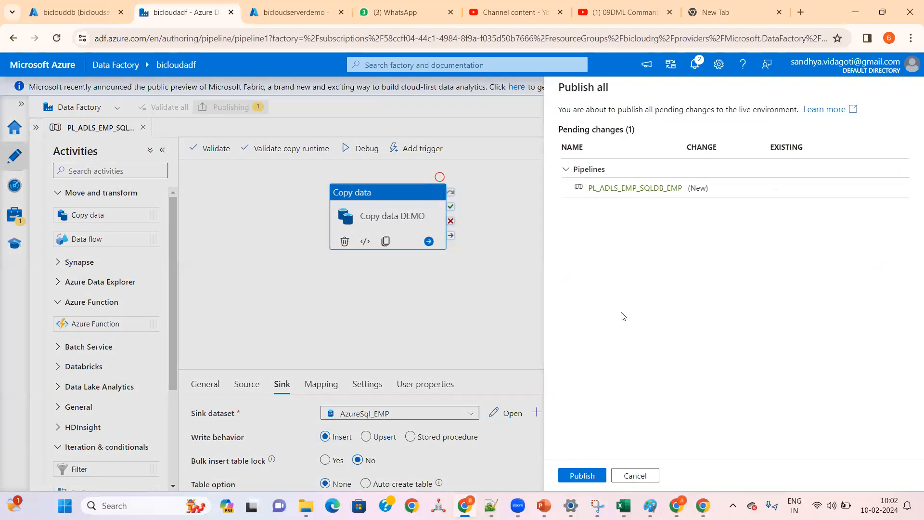
pyautogui.click(581, 475)
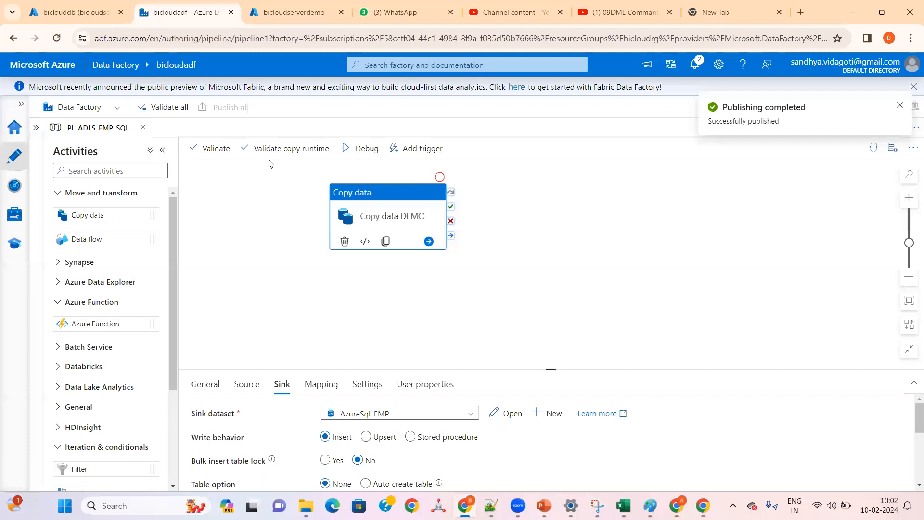
pyautogui.click(365, 149)
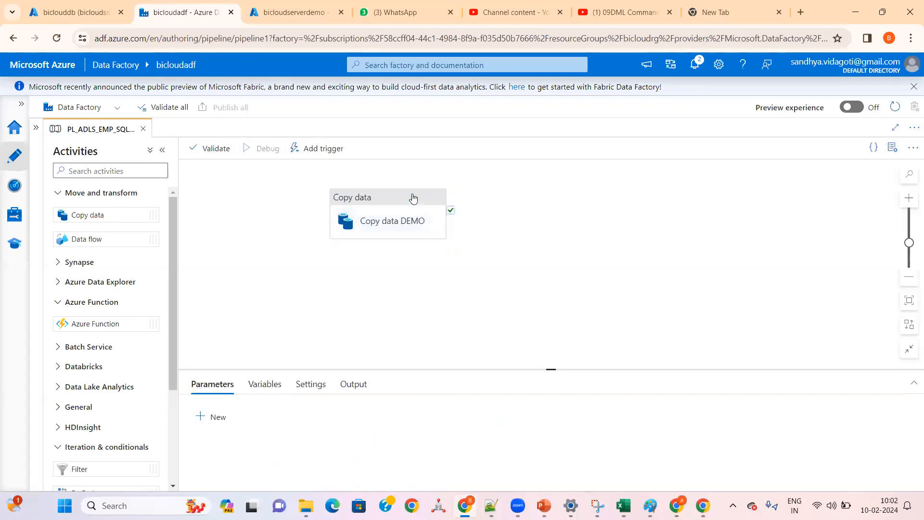
# Step: Enlarge the run output area and refresh the debug run's activity list until the Copy data DEMO run finishes
pyautogui.moveTo(493, 369); pyautogui.dragTo(494, 259)
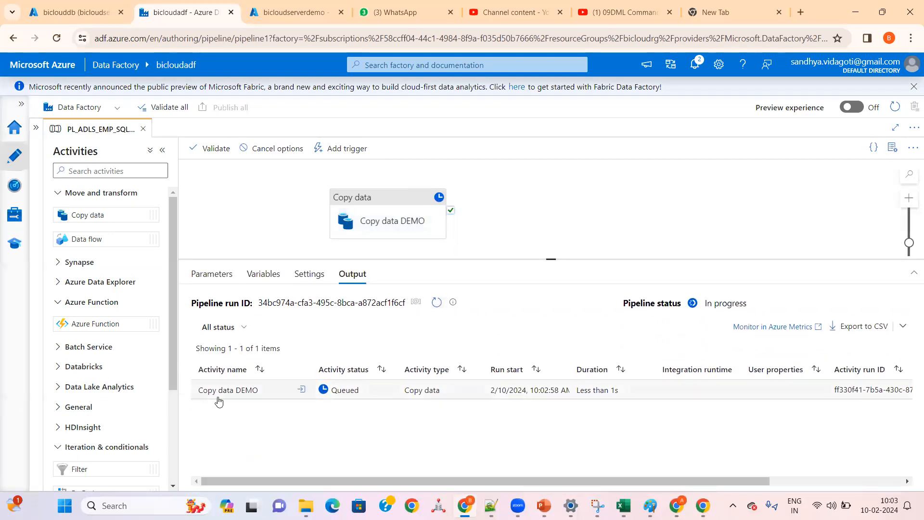
pyautogui.click(432, 307)
pyautogui.click(432, 307)
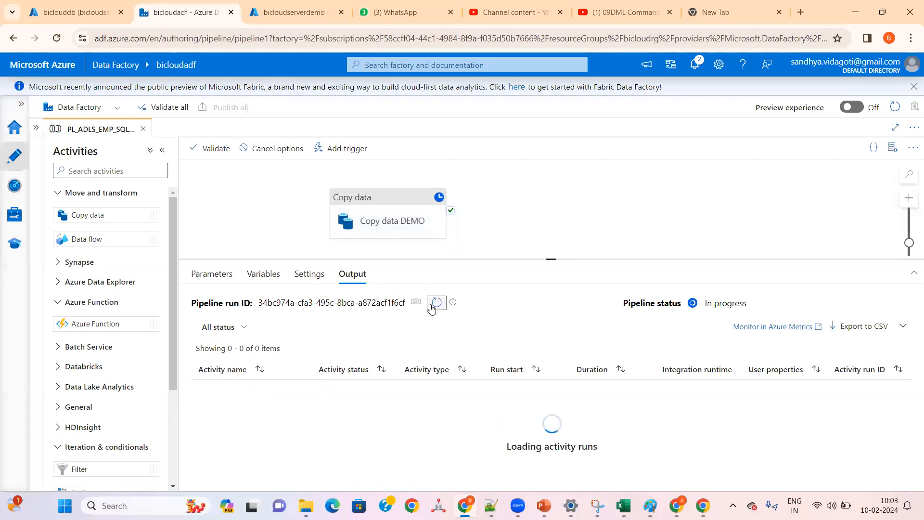
pyautogui.click(431, 307)
pyautogui.click(431, 307)
pyautogui.click(432, 307)
pyautogui.click(432, 307)
pyautogui.click(432, 307)
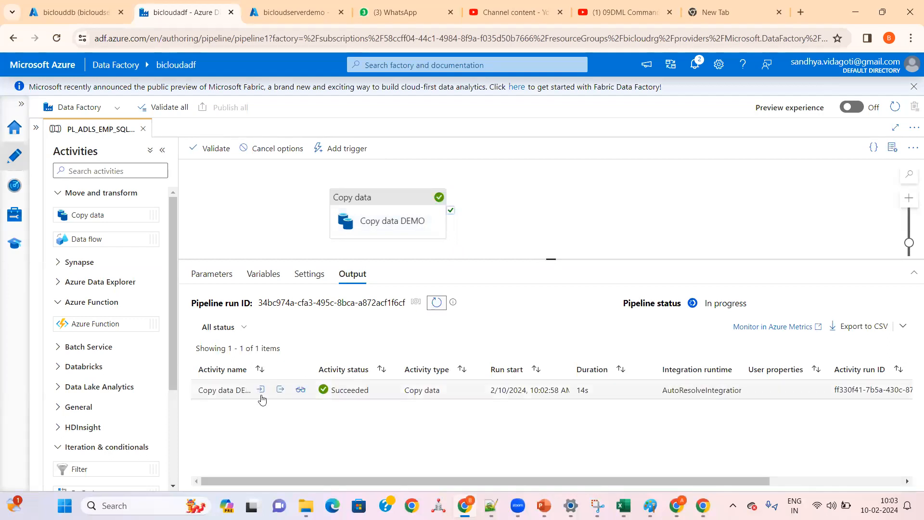
# Step: Examine the Copy data DEMO run's details at full size, comparing regions, data read and written, rows and durations, and close them
pyautogui.click(300, 391)
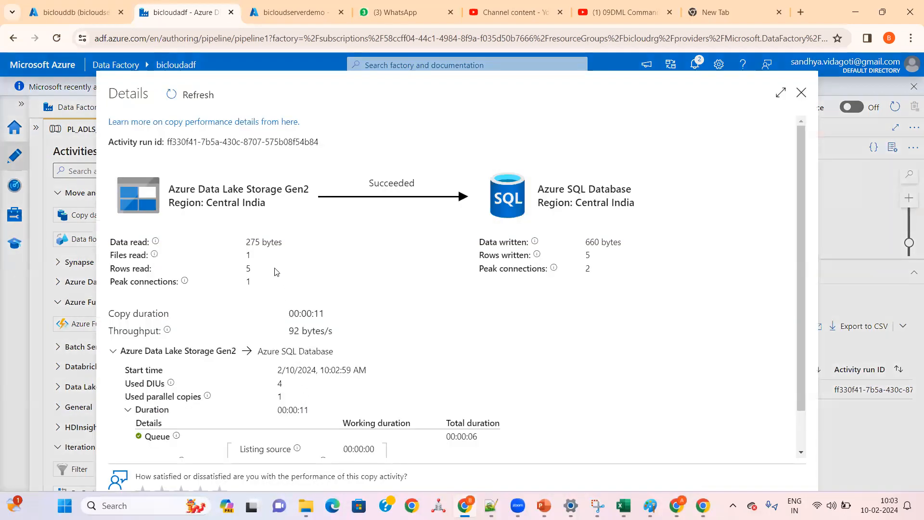
pyautogui.click(780, 93)
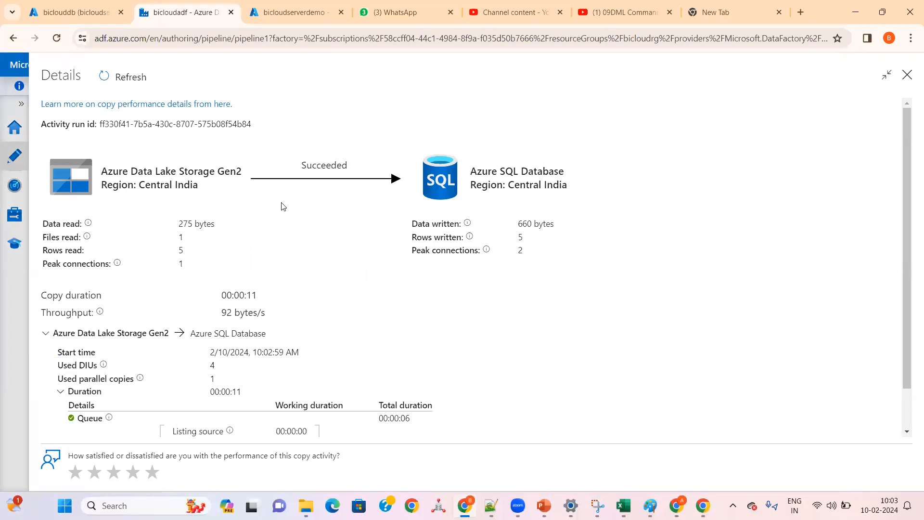
pyautogui.moveTo(88, 225)
pyautogui.moveTo(136, 185); pyautogui.dragTo(191, 186)
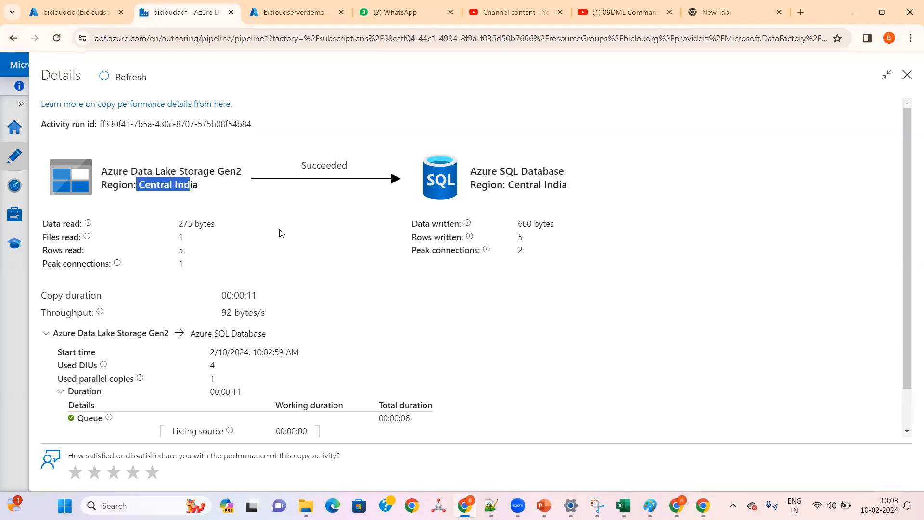
pyautogui.moveTo(179, 224); pyautogui.dragTo(216, 227)
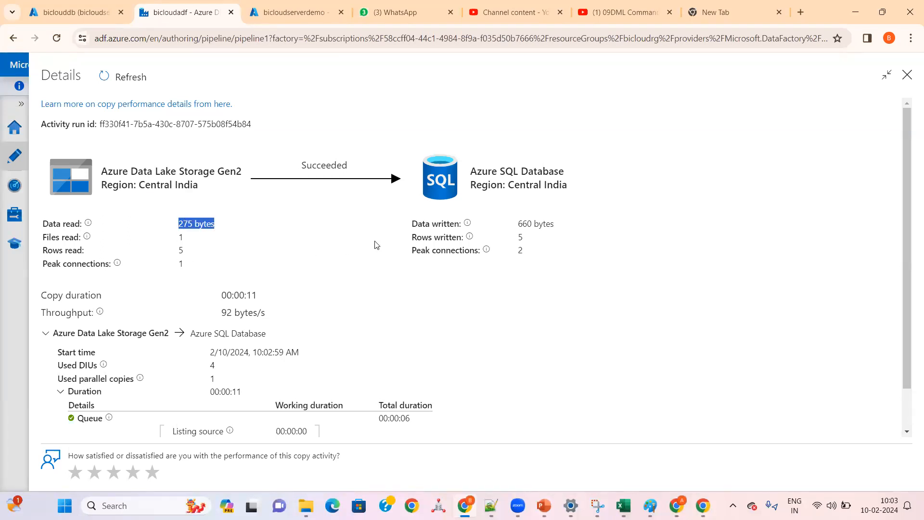
pyautogui.moveTo(517, 224); pyautogui.dragTo(553, 224)
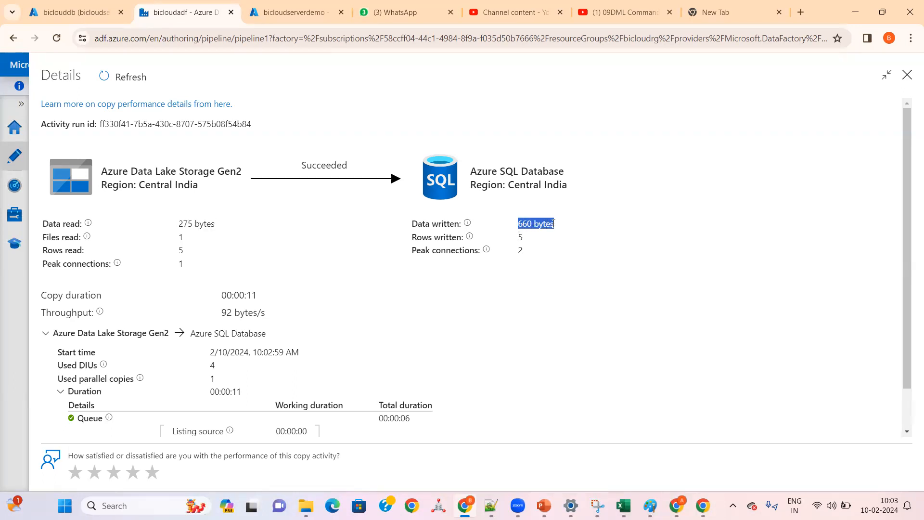
pyautogui.click(529, 238)
pyautogui.scroll(-1, 282, 310)
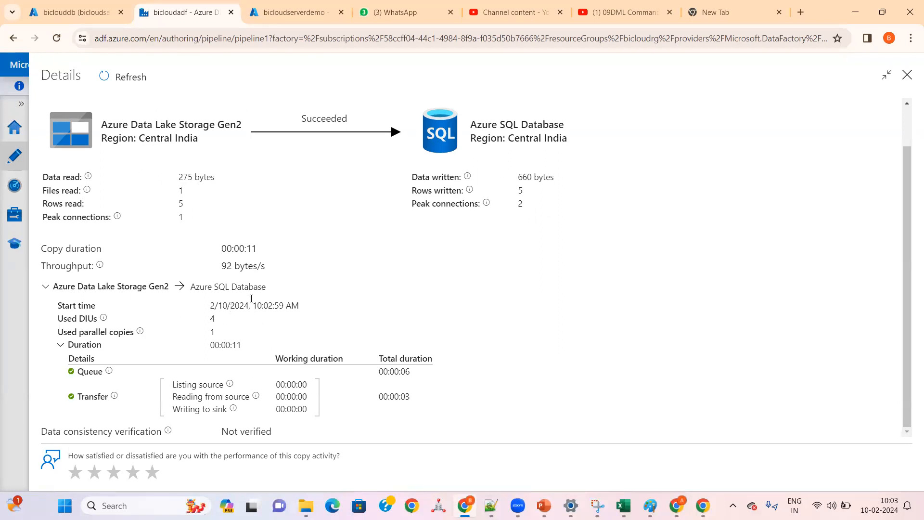
pyautogui.click(907, 75)
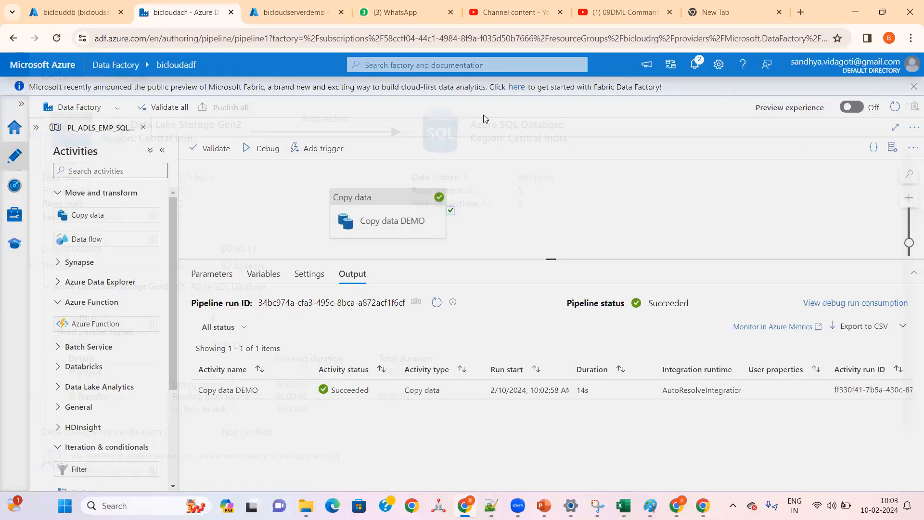
# Step: Switch to the biclouddb query editor and rerun SELECT * FROM EMP_DEMO1; to inspect the copied rows
pyautogui.click(85, 18)
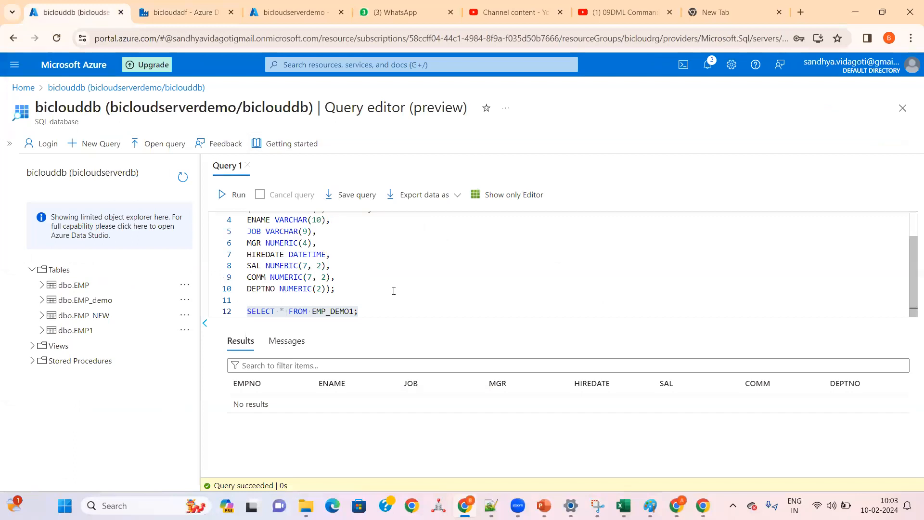
pyautogui.click(357, 311)
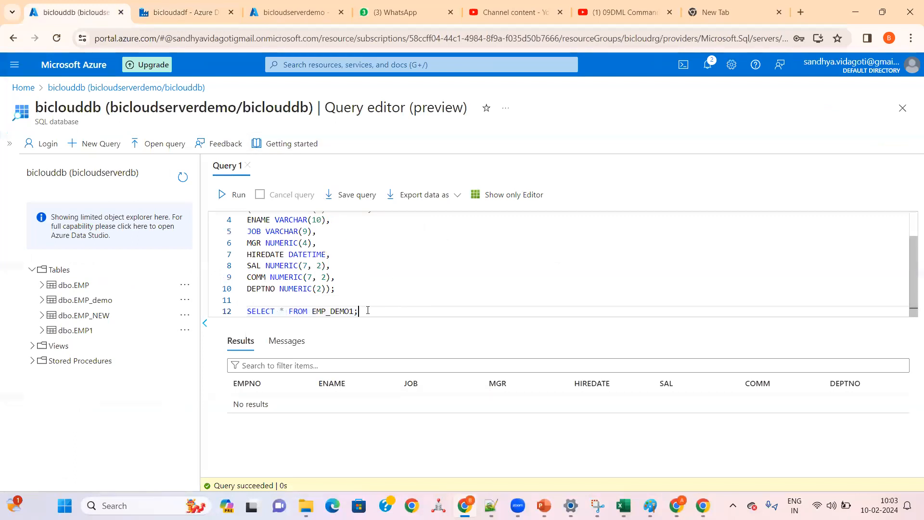
pyautogui.moveTo(368, 310); pyautogui.dragTo(246, 311)
pyautogui.click(233, 194)
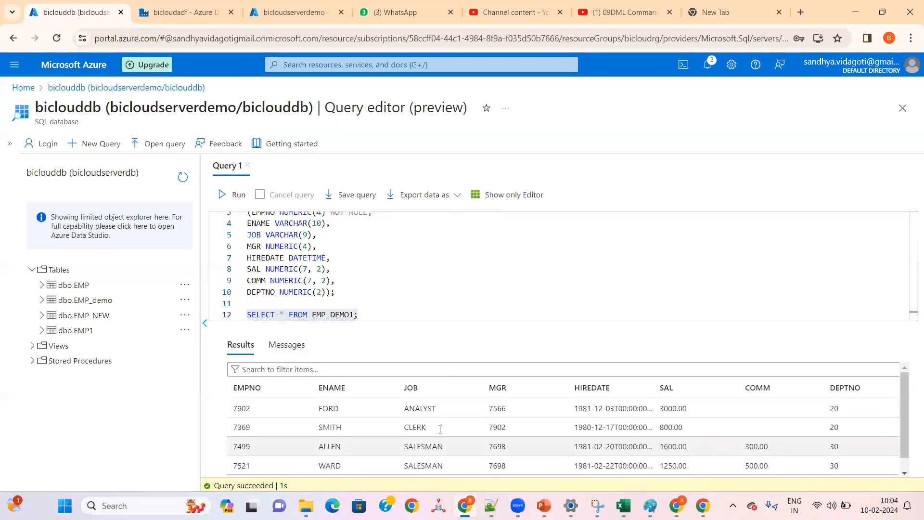
pyautogui.scroll(1, 440, 429)
pyautogui.scroll(-1, 439, 428)
pyautogui.scroll(1, 440, 428)
# Step: Return to Data Factory and examine the Copy data DEMO run's input JSON, covering the source type, sink type and write behavior
pyautogui.click(202, 12)
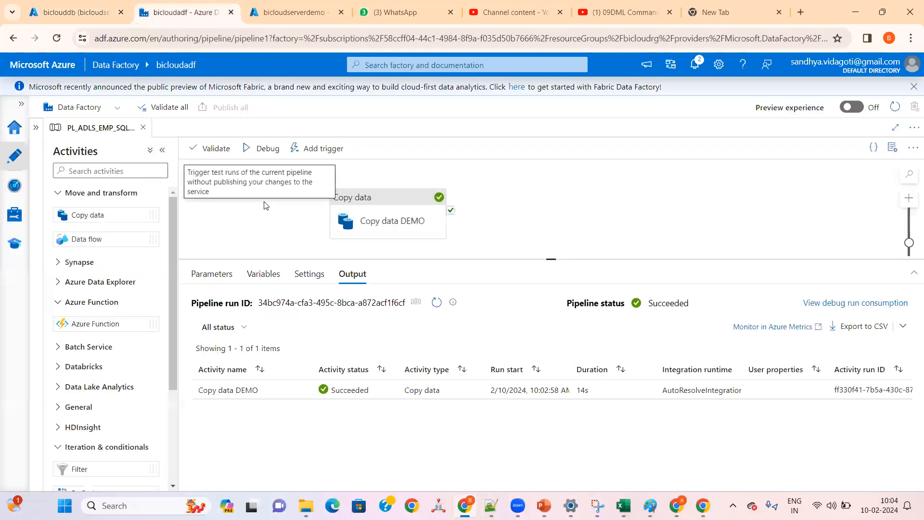
pyautogui.moveTo(260, 390)
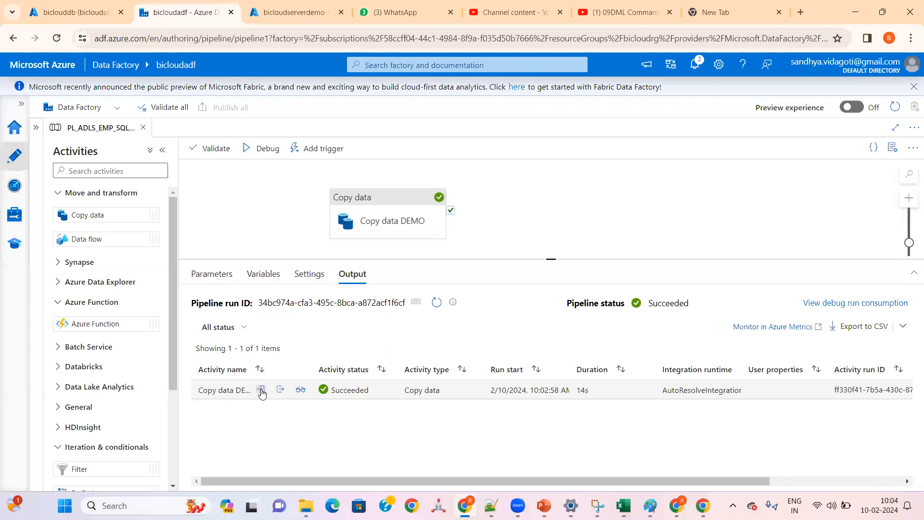
pyautogui.click(261, 390)
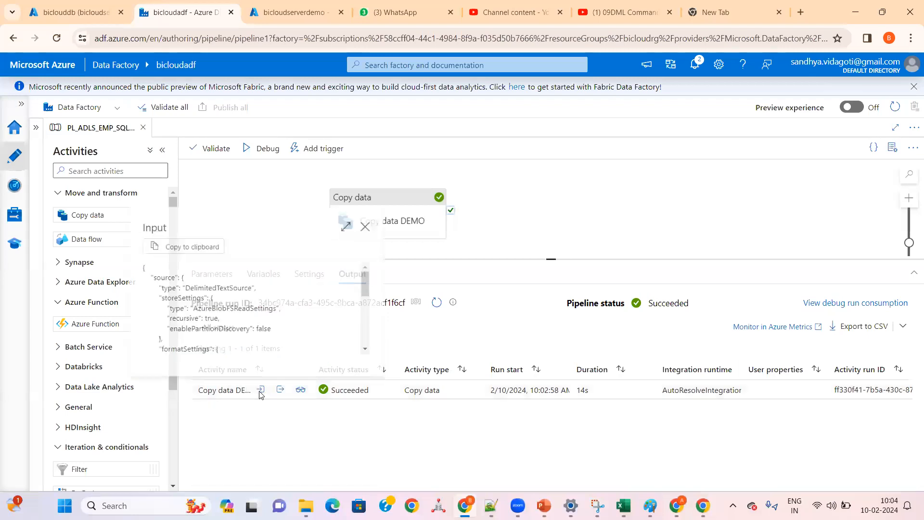
pyautogui.click(351, 223)
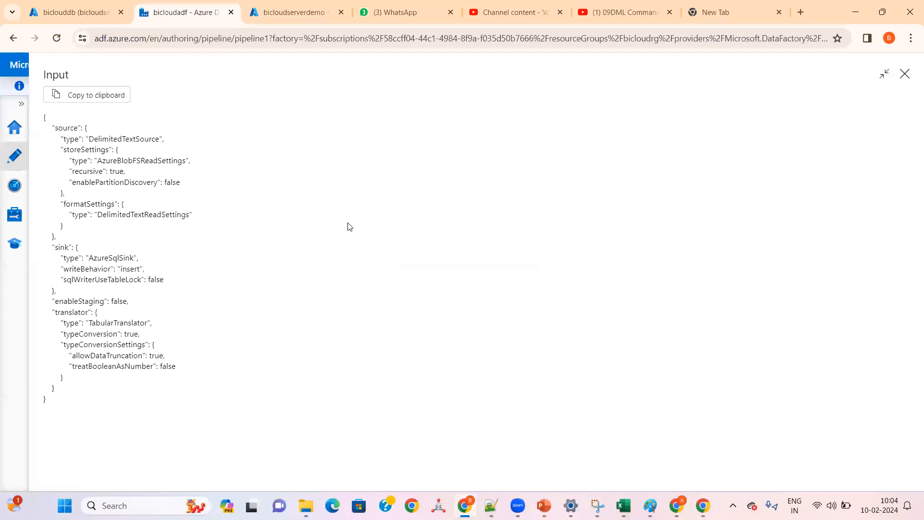
pyautogui.moveTo(77, 401); pyautogui.dragTo(48, 103)
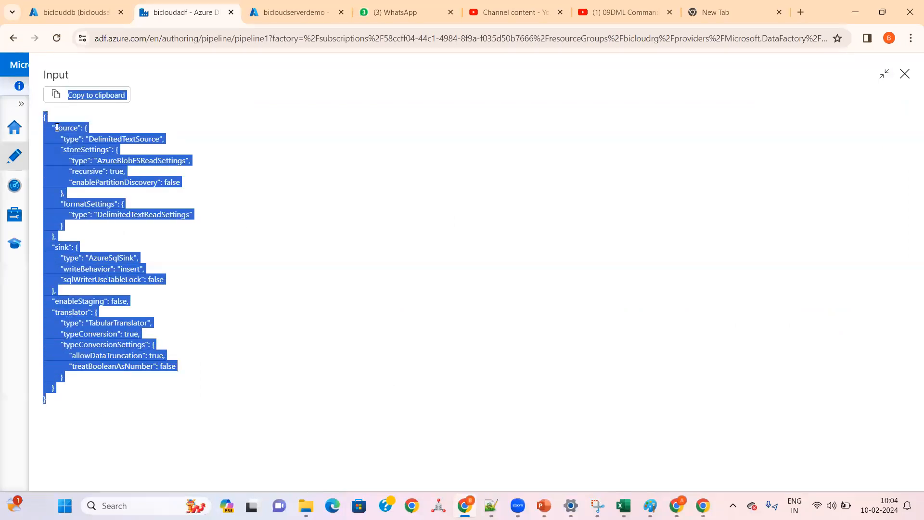
pyautogui.click(98, 194)
pyautogui.doubleClick(72, 127)
pyautogui.doubleClick(116, 138)
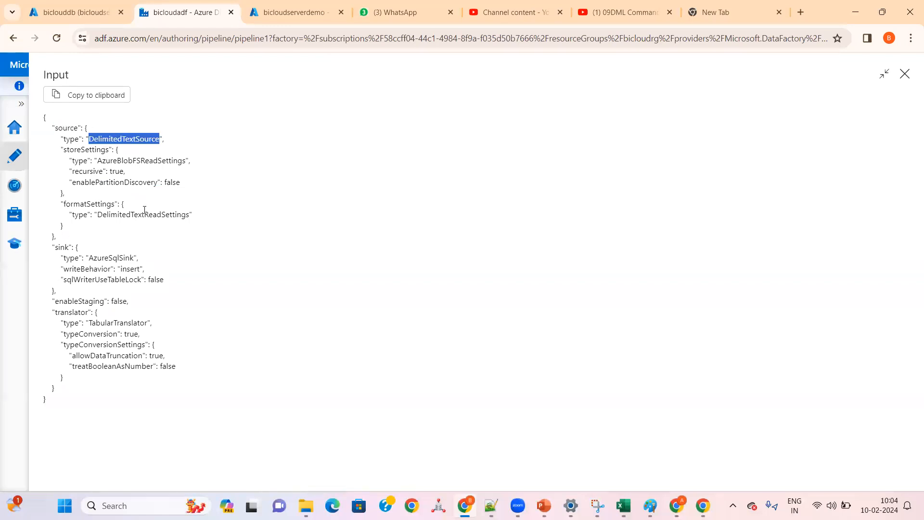
pyautogui.doubleClick(108, 257)
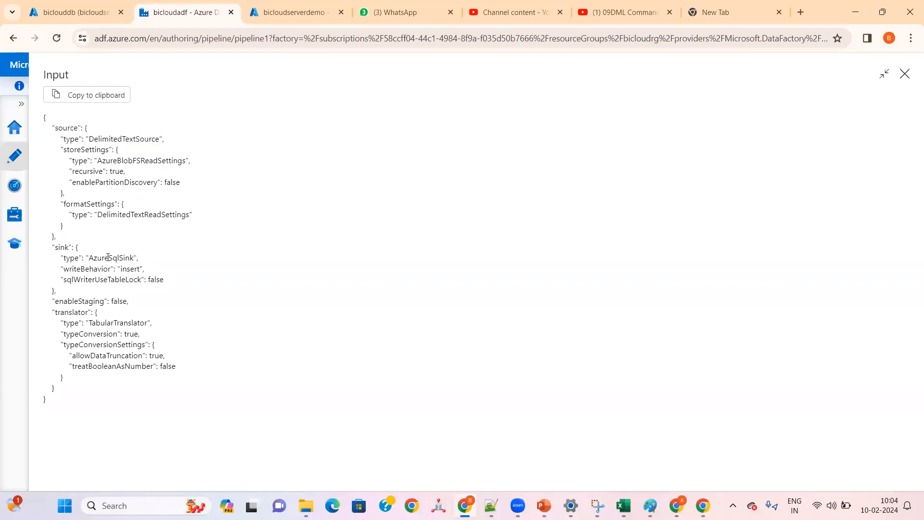
pyautogui.doubleClick(63, 248)
pyautogui.doubleClick(106, 258)
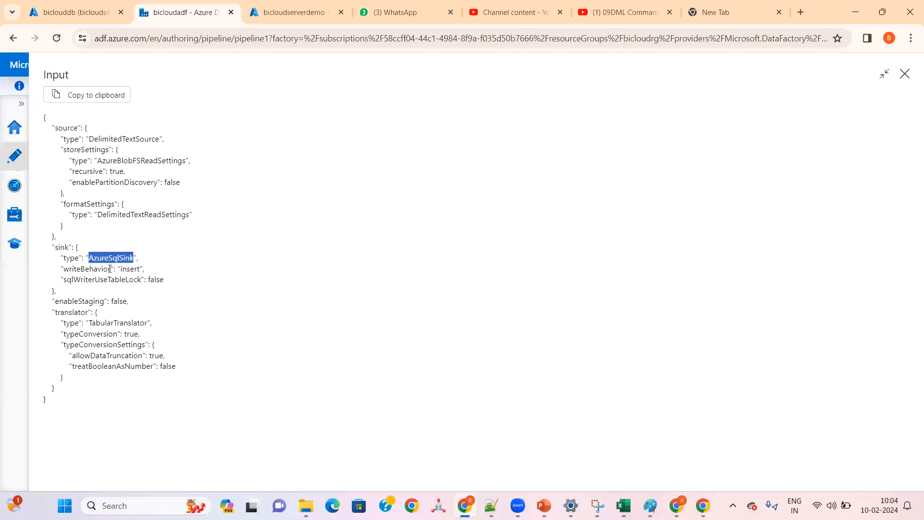
pyautogui.doubleClick(134, 269)
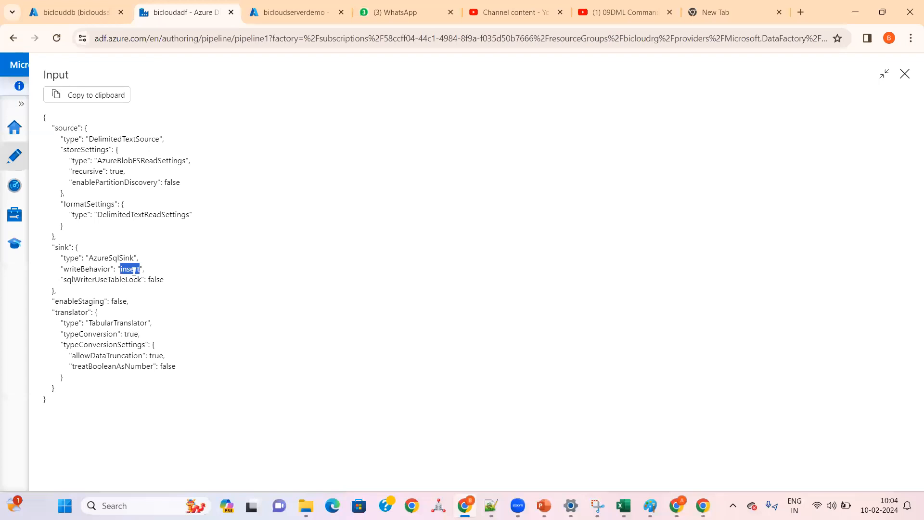
pyautogui.click(904, 73)
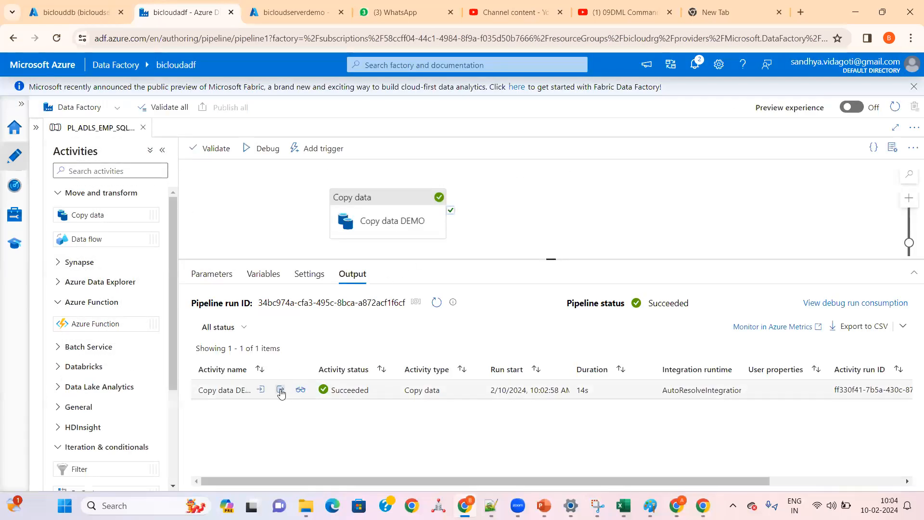
# Step: Open the Copy data DEMO run's output JSON at full size and review its data volume, row count and throughput entries
pyautogui.click(283, 390)
pyautogui.click(370, 222)
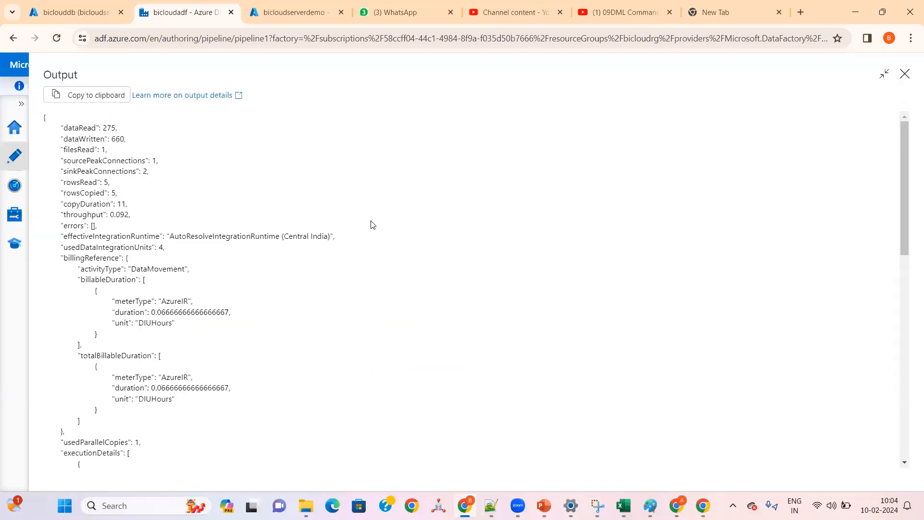
pyautogui.moveTo(62, 129); pyautogui.dragTo(106, 138)
pyautogui.click(132, 128)
pyautogui.click(121, 197)
pyautogui.doubleClick(90, 184)
pyautogui.click(126, 187)
pyautogui.doubleClick(99, 193)
pyautogui.moveTo(135, 216); pyautogui.dragTo(55, 210)
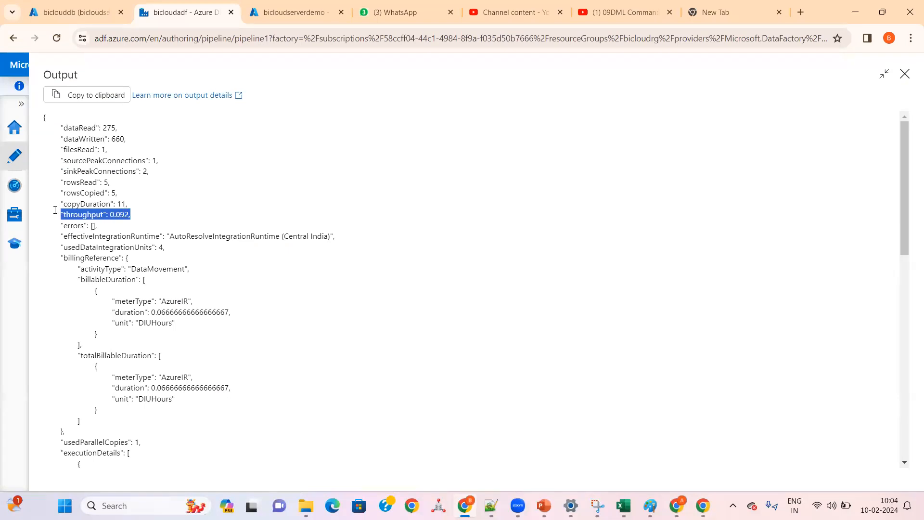
# Step: Review the output JSON's meter type, effective integration runtime and billing activity type, and close the output
pyautogui.click(126, 316)
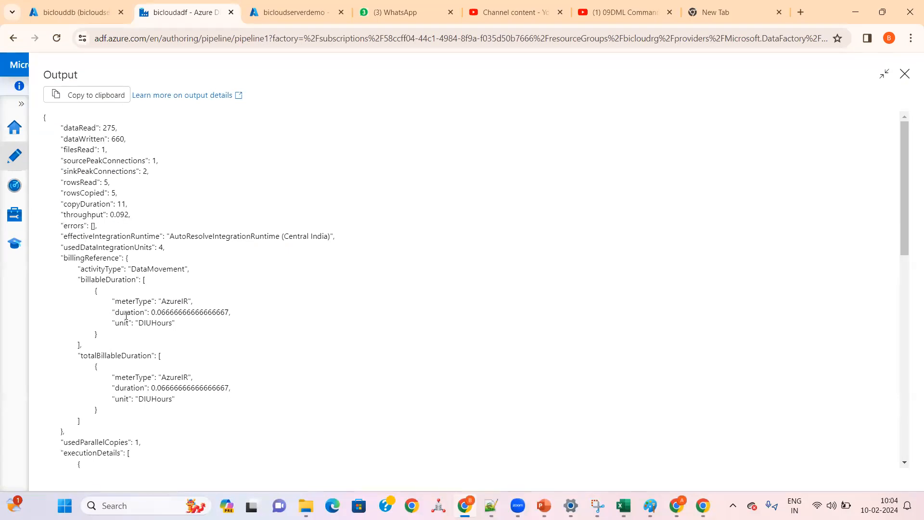
pyautogui.tripleClick(173, 302)
pyautogui.doubleClick(174, 305)
pyautogui.moveTo(170, 237); pyautogui.dragTo(326, 239)
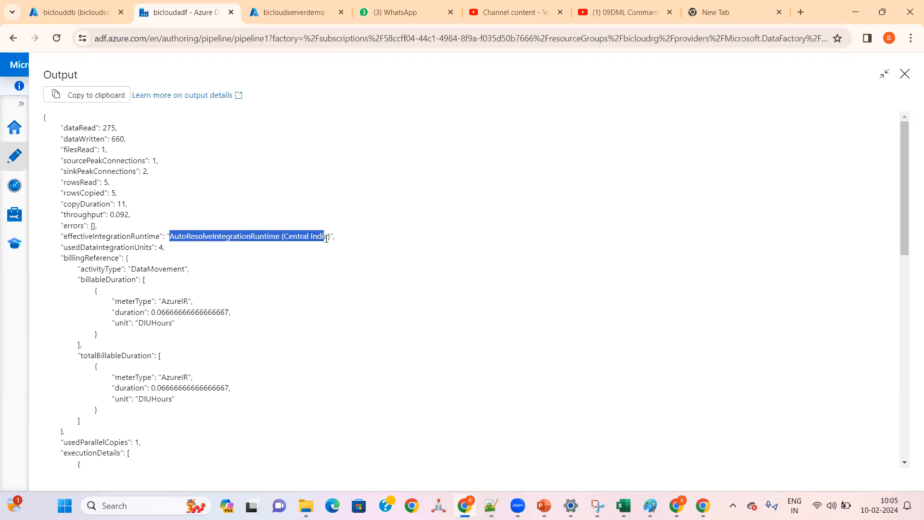
pyautogui.click(183, 278)
pyautogui.doubleClick(103, 269)
pyautogui.doubleClick(150, 269)
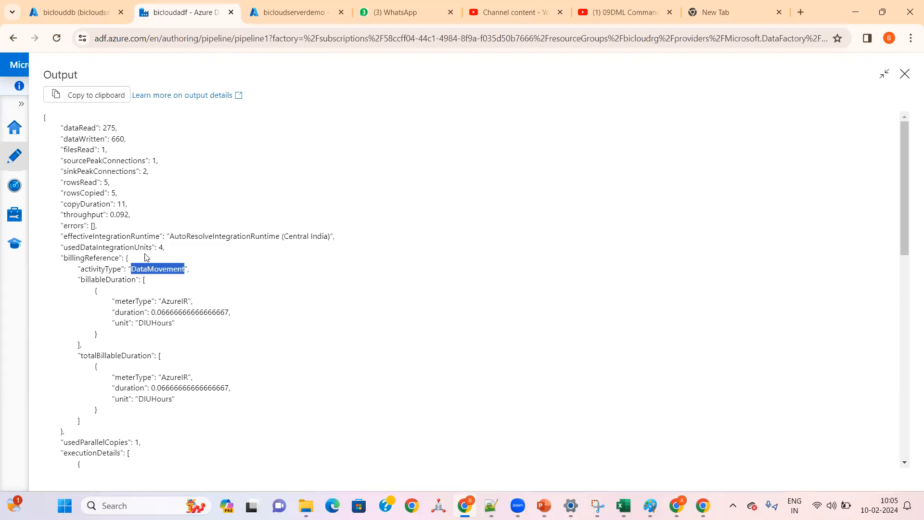
pyautogui.click(905, 73)
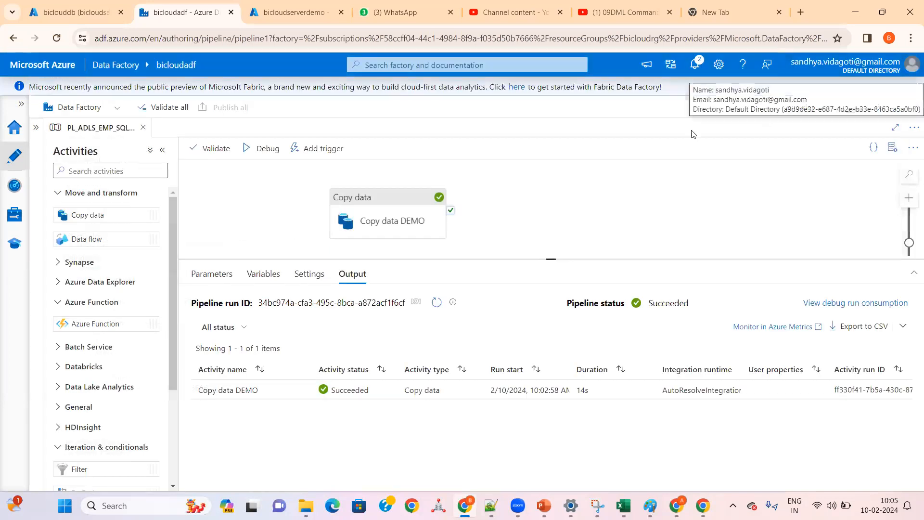
# Step: Review the Copy data DEMO activity's general settings, and recheck the EMP_DEMO1 result rows in the biclouddb query editor
pyautogui.click(379, 195)
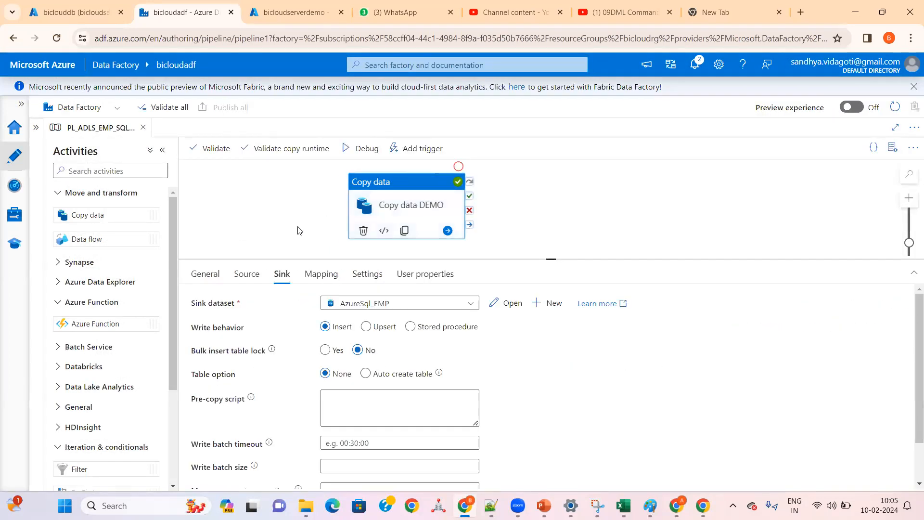
pyautogui.click(206, 283)
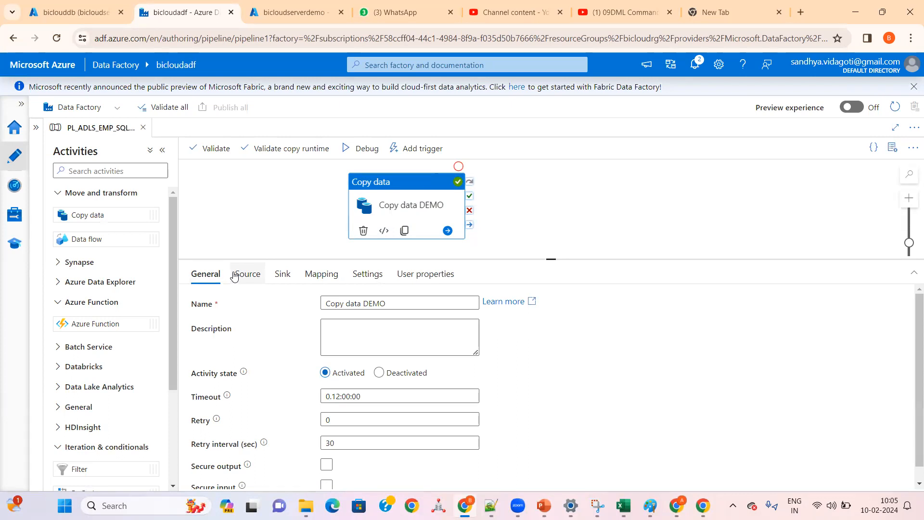
pyautogui.click(72, 12)
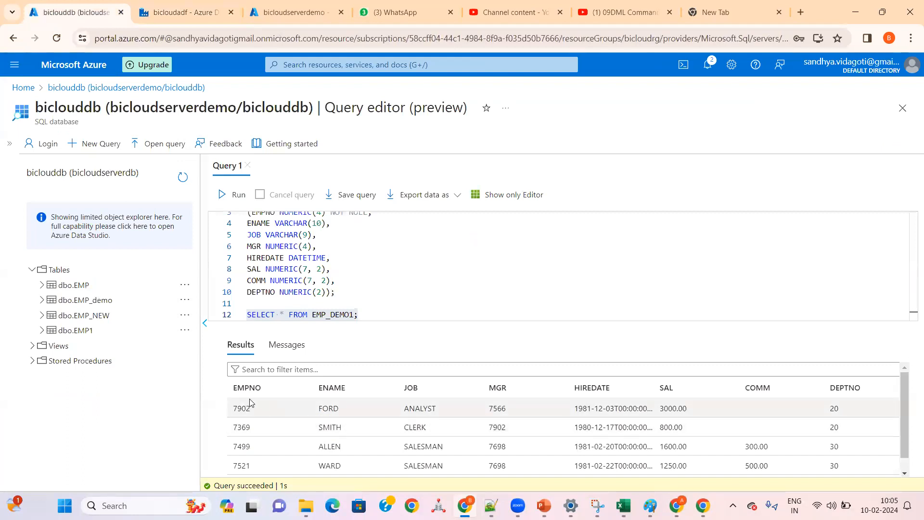
pyautogui.moveTo(234, 389); pyautogui.dragTo(869, 476)
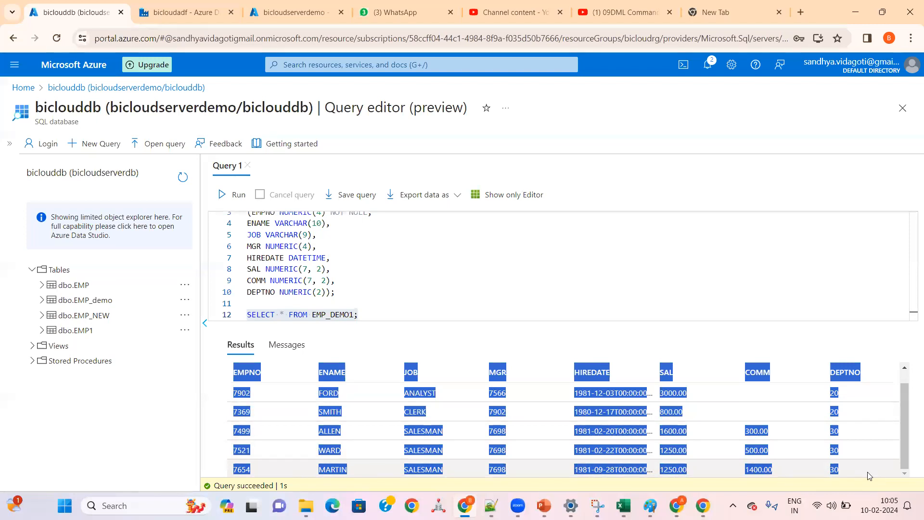
pyautogui.click(614, 431)
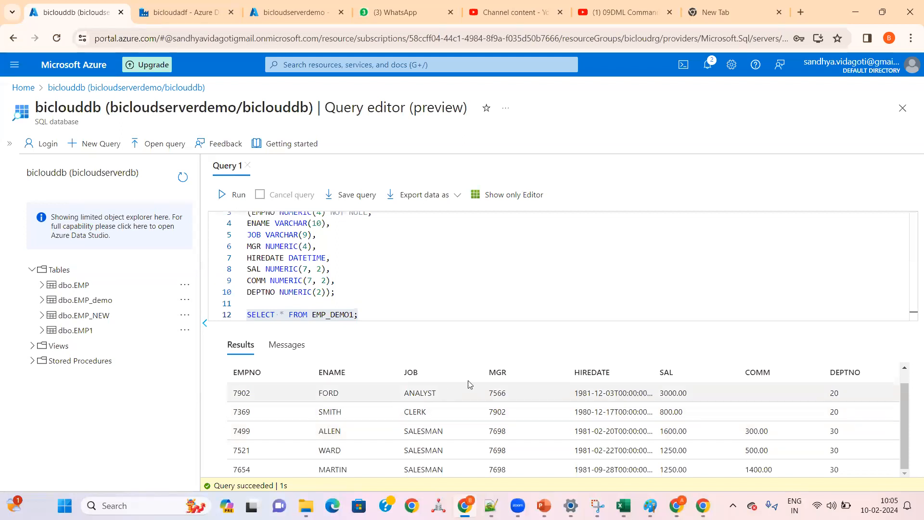
# Step: Switch to the ADF Class 3 Storage Accounts Creation presentation in PowerPoint and present slide 34 on access tiers and storage prices
pyautogui.moveTo(544, 506)
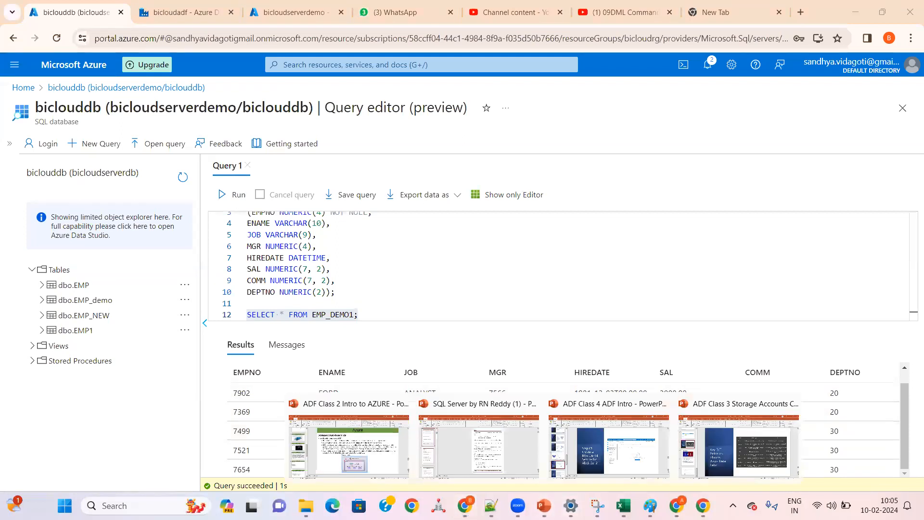
pyautogui.click(743, 457)
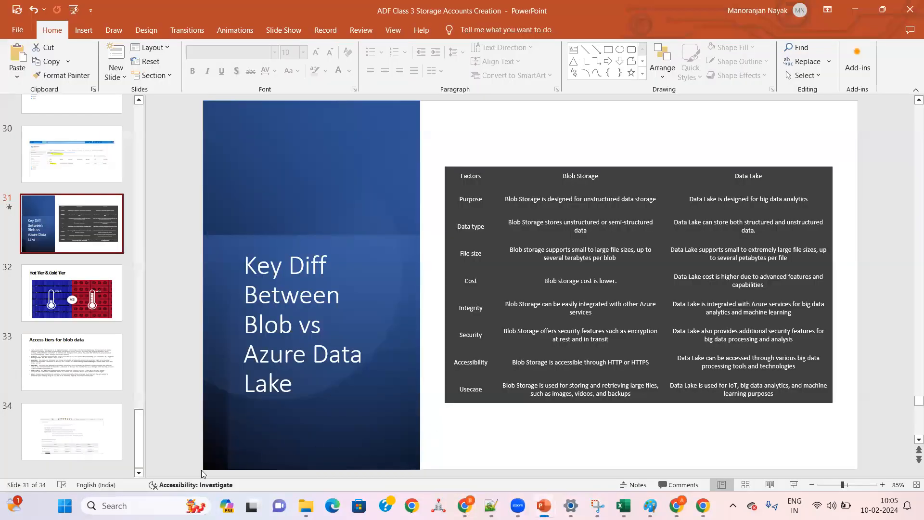
pyautogui.click(111, 456)
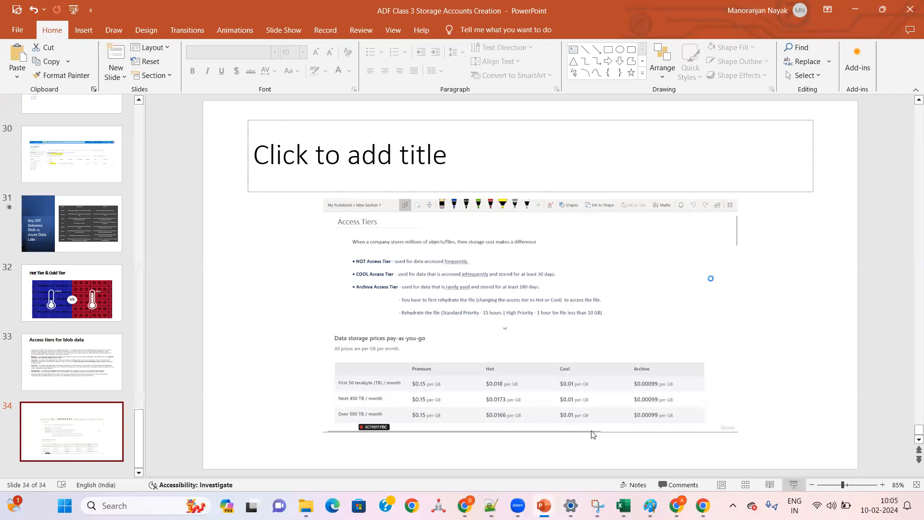
pyautogui.click(795, 484)
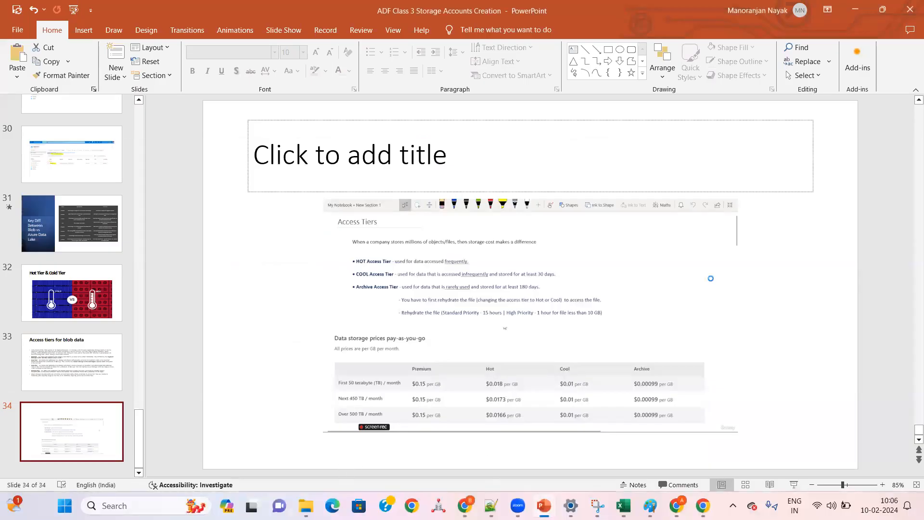
# Step: Return to the PL_ADLS_EMP_SQLDB_EMP pipeline in Data Factory in the browser and enlarge its canvas area above the activity properties
pyautogui.click(464, 505)
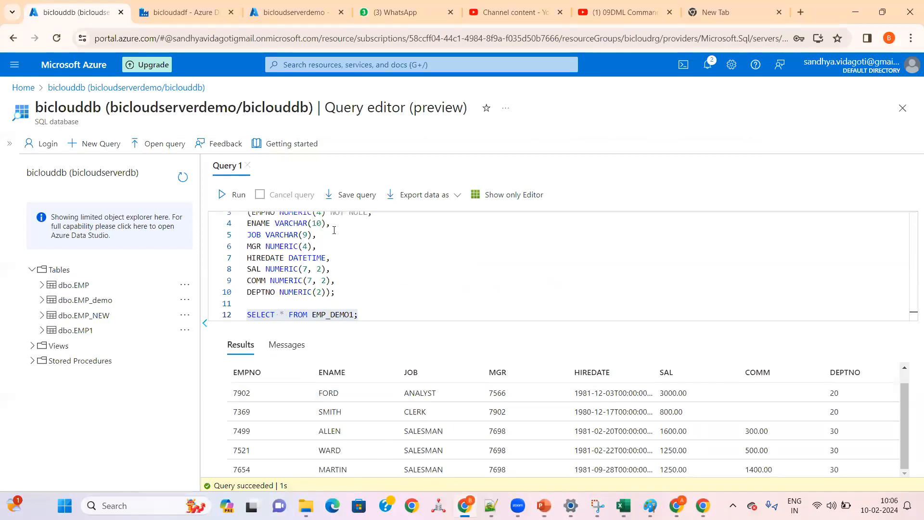
pyautogui.hotkey('ctrl', 'Tab')
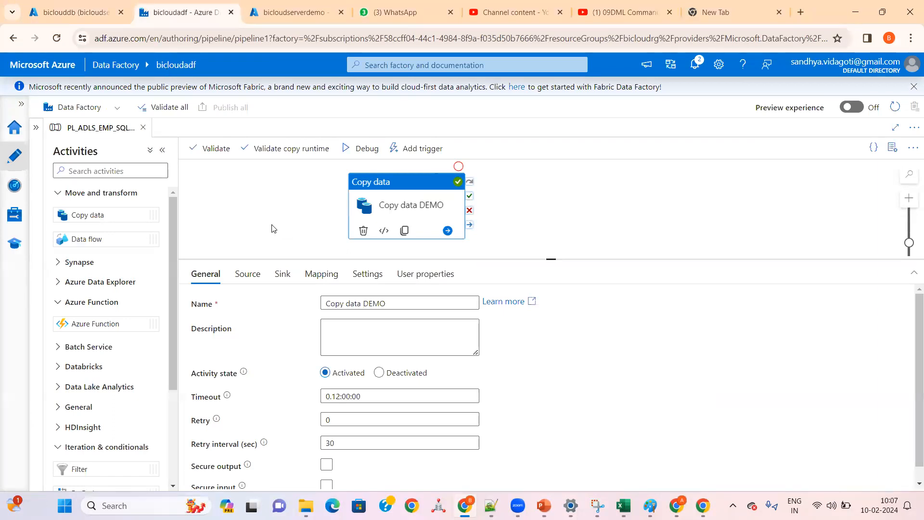
pyautogui.moveTo(289, 261); pyautogui.dragTo(290, 302)
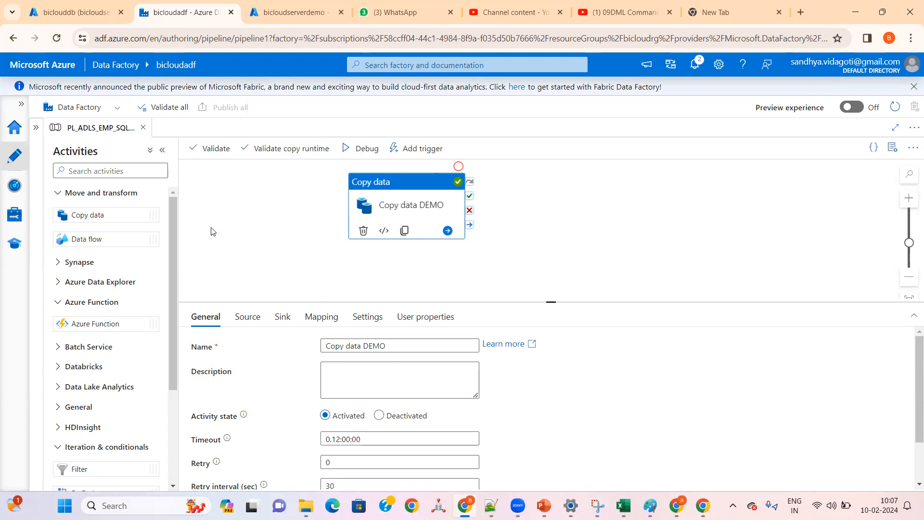
# Step: Leave the biclouddb query editor for the Azure portal home, discarding the unsaved edits, and review the recent resources including bicloudrg
pyautogui.click(79, 12)
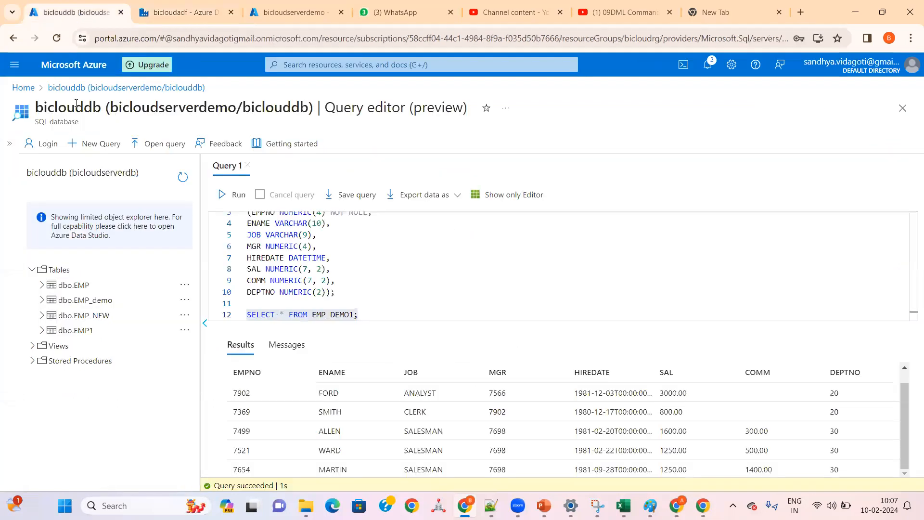
pyautogui.click(23, 87)
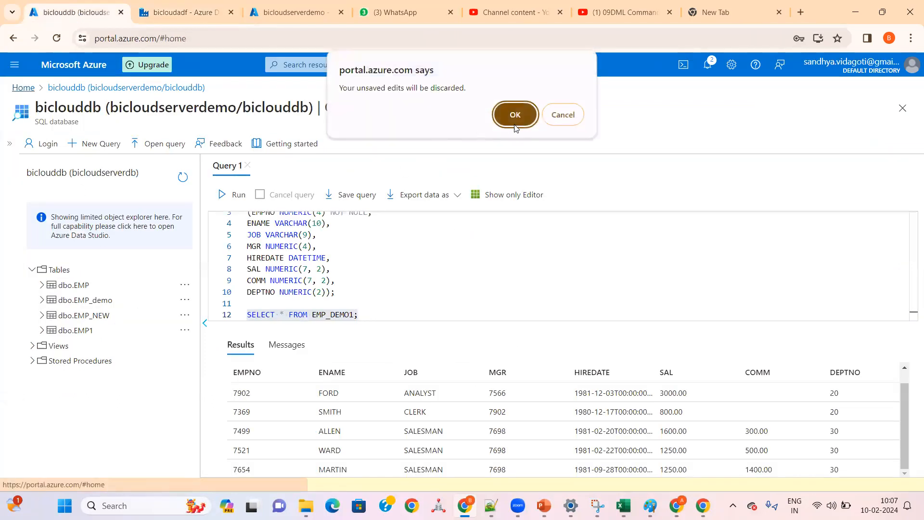
pyautogui.click(514, 125)
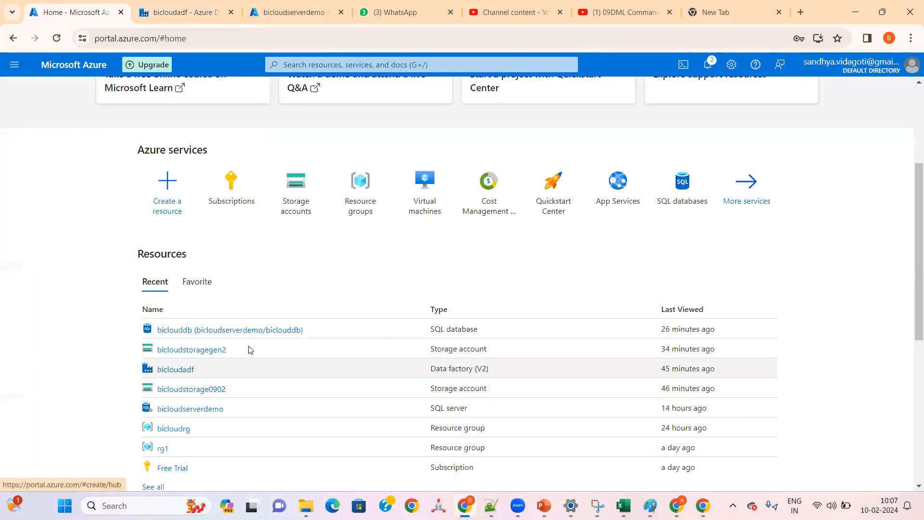
pyautogui.scroll(-2, 249, 350)
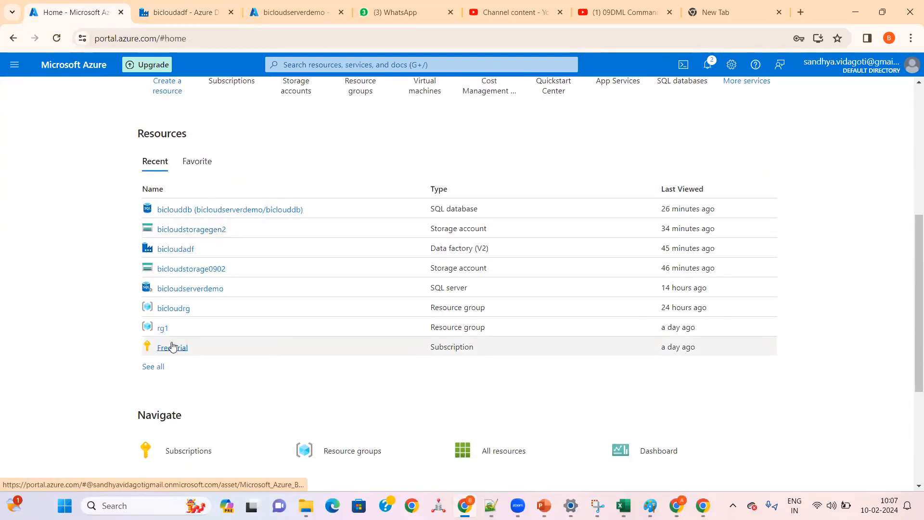
pyautogui.moveTo(163, 332)
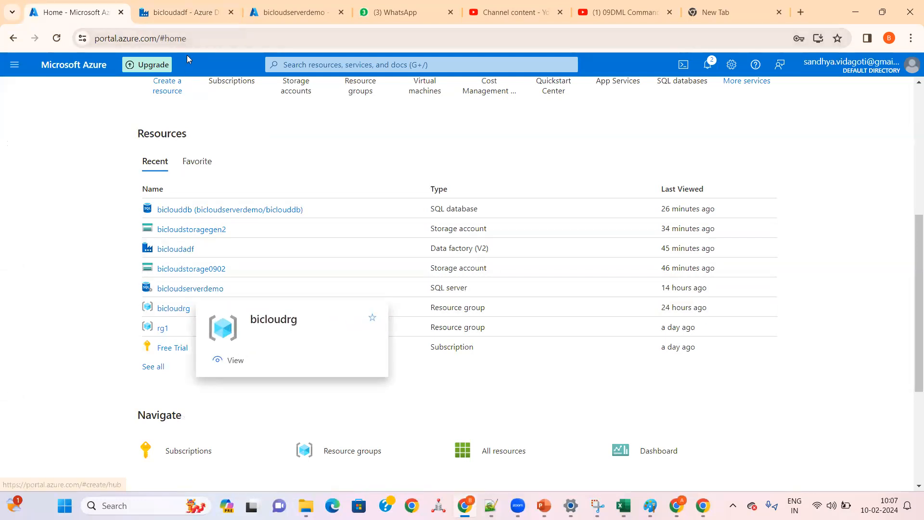
# Step: Review the CREATE TABLE EMP_NEW statement in SQL_DAY01_NOTES.txt in Notepad++, and return to the Data Factory pipeline in the browser
pyautogui.click(187, 13)
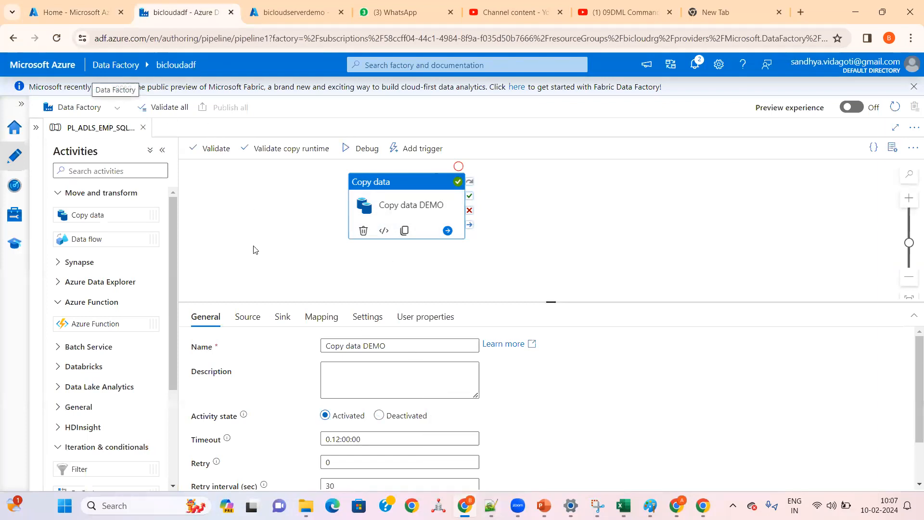
pyautogui.click(491, 505)
pyautogui.click(190, 153)
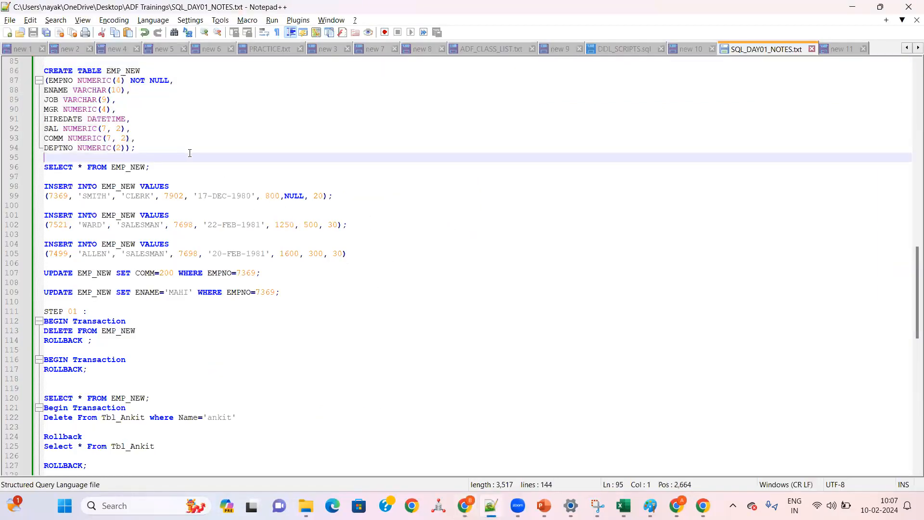
pyautogui.moveTo(141, 149); pyautogui.dragTo(39, 74)
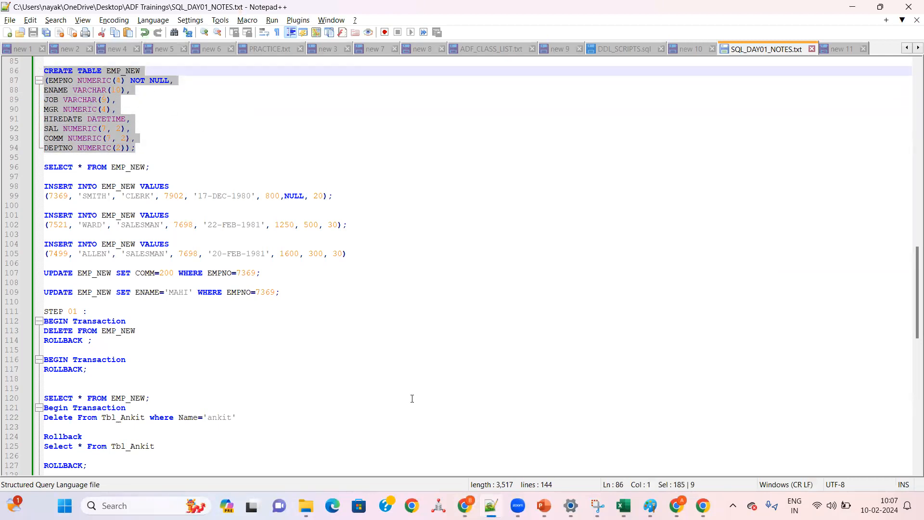
pyautogui.click(465, 505)
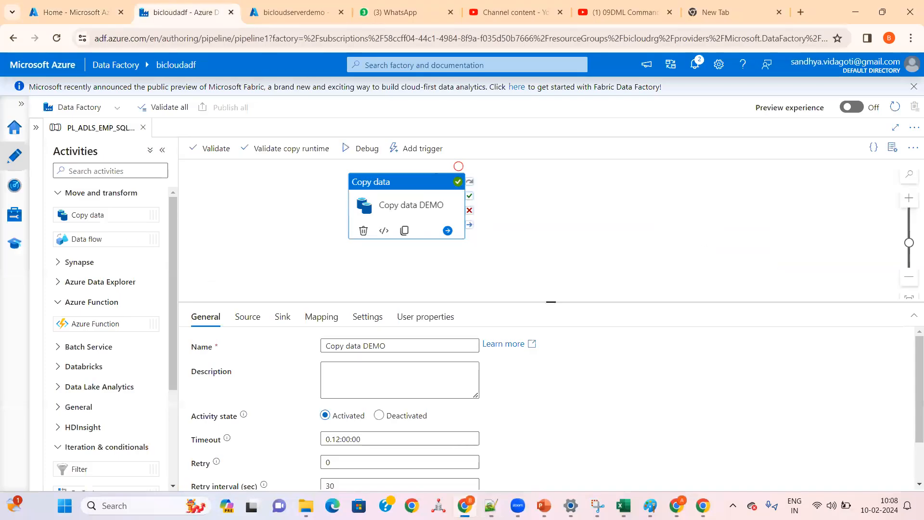